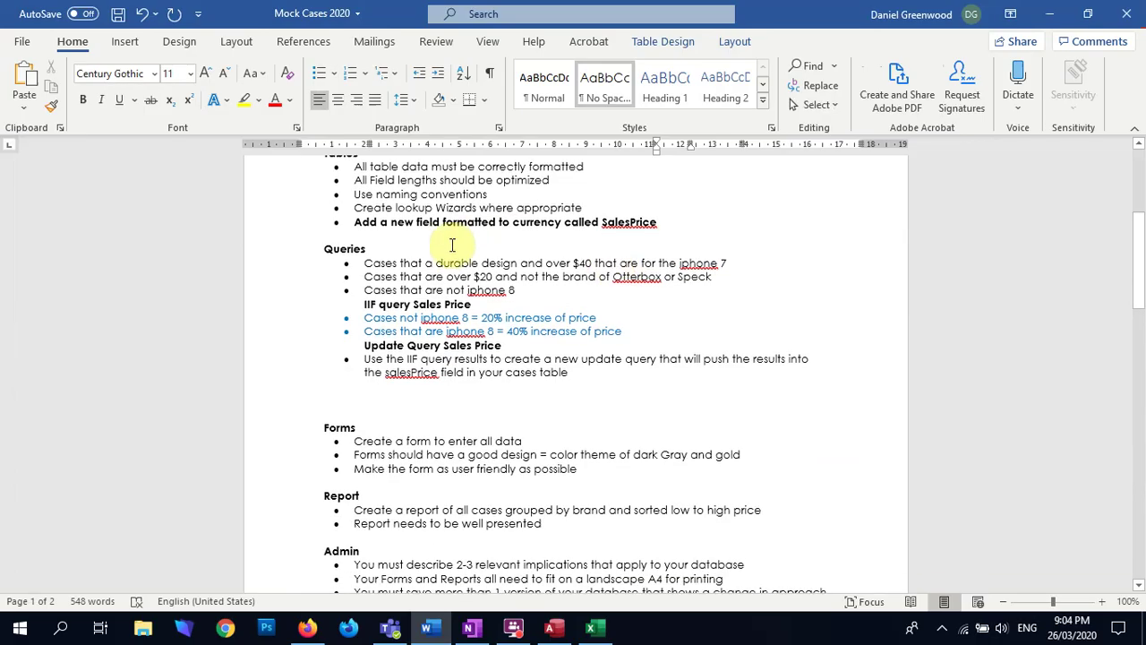
Review the Queries requirements in the brief and highlight the one about durable cases over $40 for the iPhone 7
drag(364, 263, 704, 381)
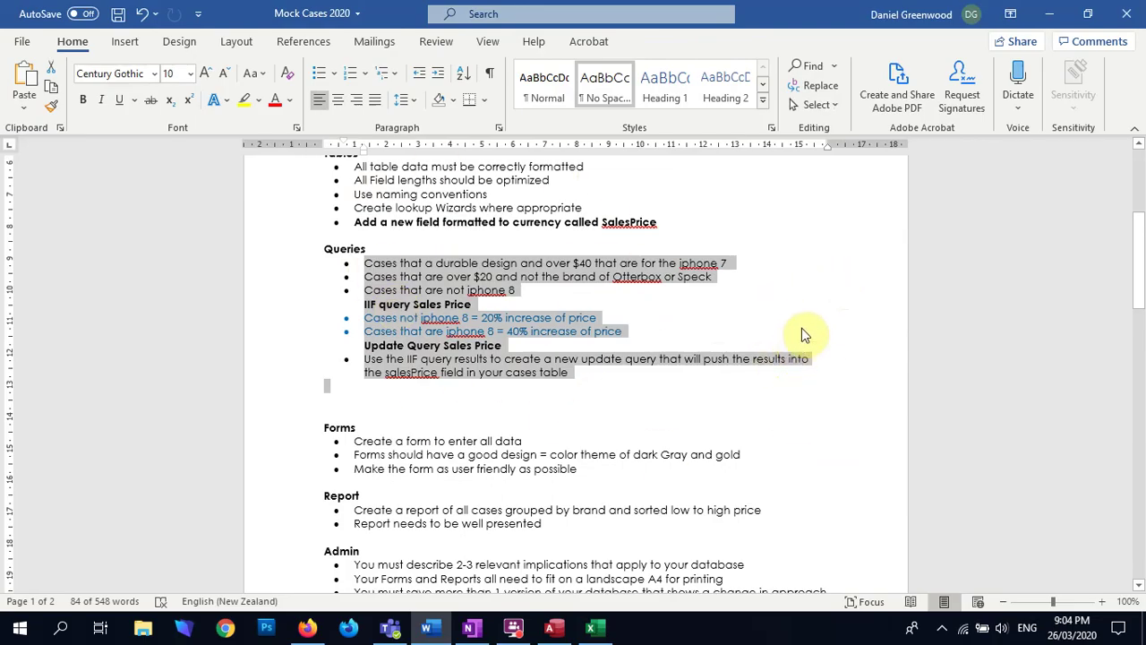
click(365, 263)
drag(450, 262, 729, 264)
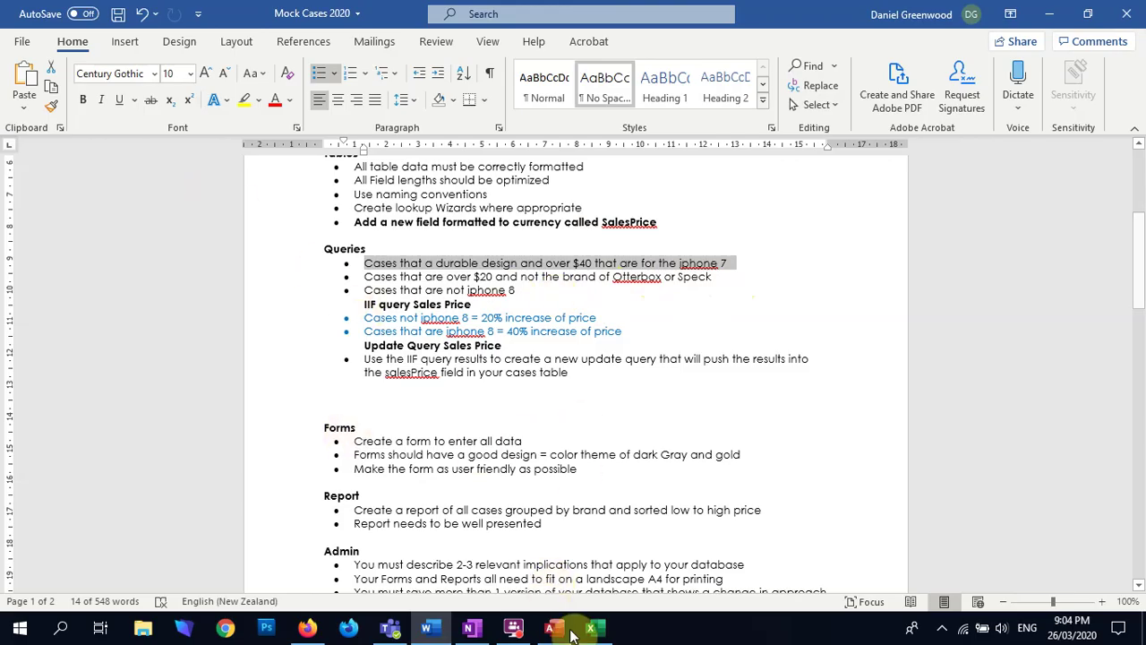
Switch to the Mock2 database in Access and close the Relationships layout, saving its changes
click(552, 627)
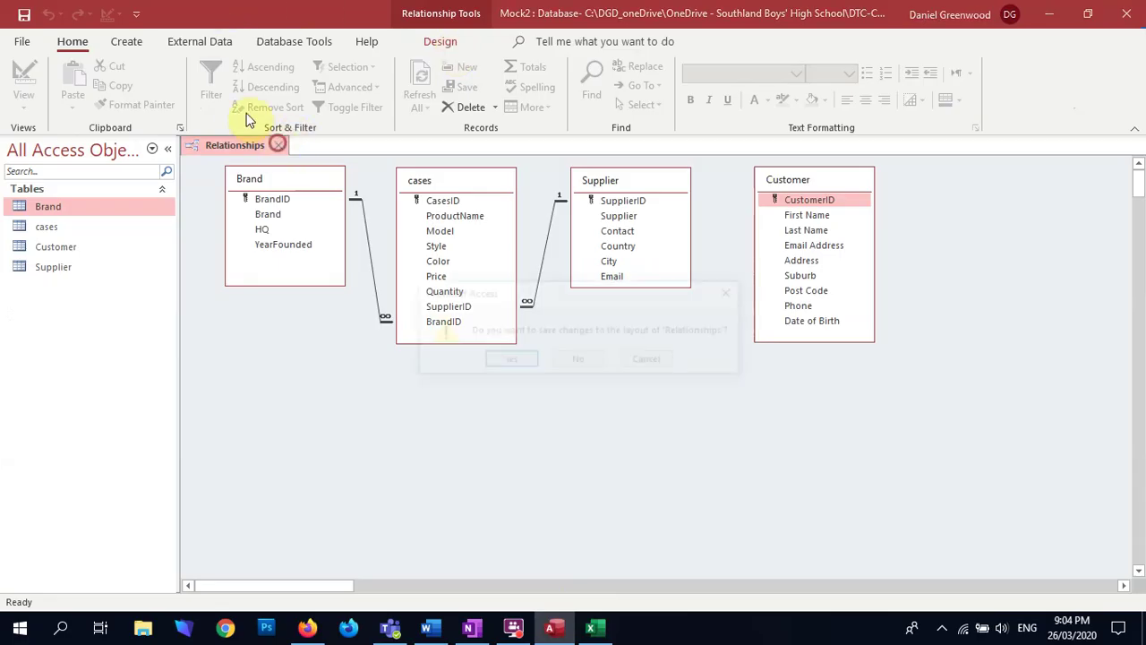
click(278, 146)
click(504, 360)
Create a new query in design view from the cases table and enlarge its field list to show every field
click(126, 41)
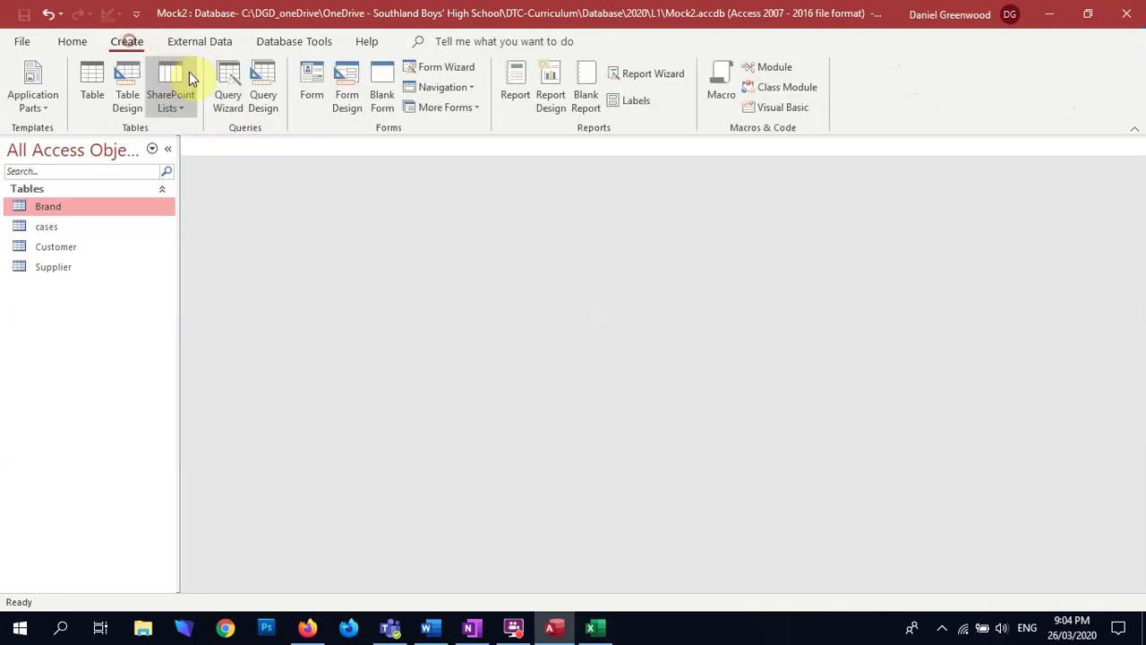
click(264, 89)
drag(515, 186, 591, 180)
double_click(533, 245)
click(766, 180)
drag(308, 284, 304, 359)
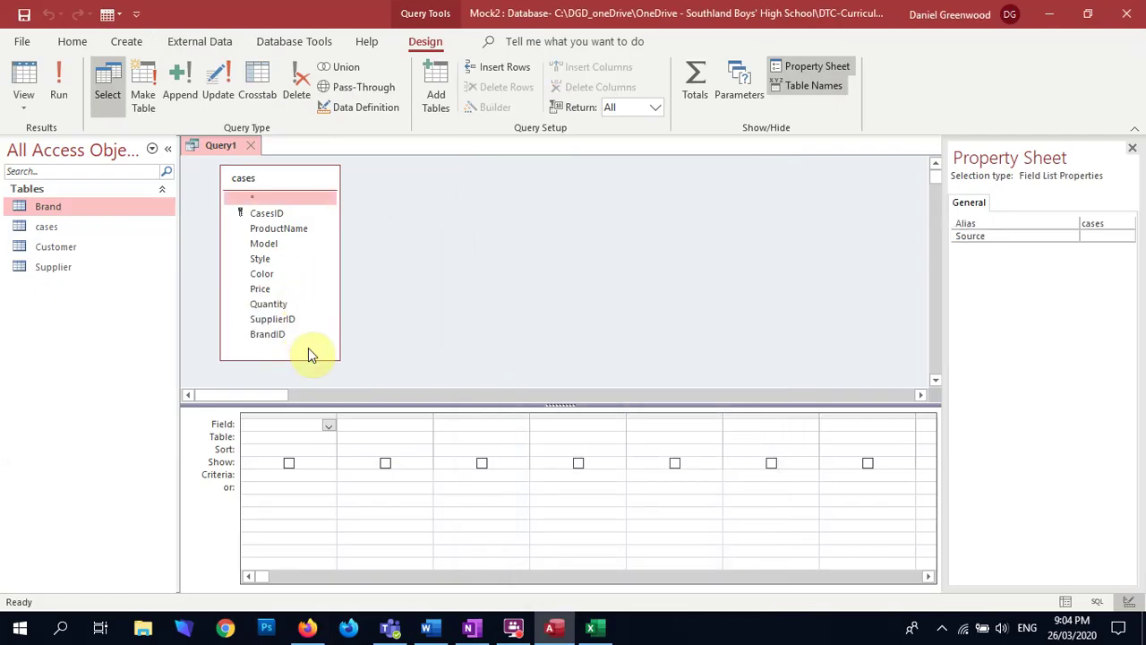
Add the Style, Model and Price fields to the query, checking the requirement in the Word brief
key(alt+Tab)
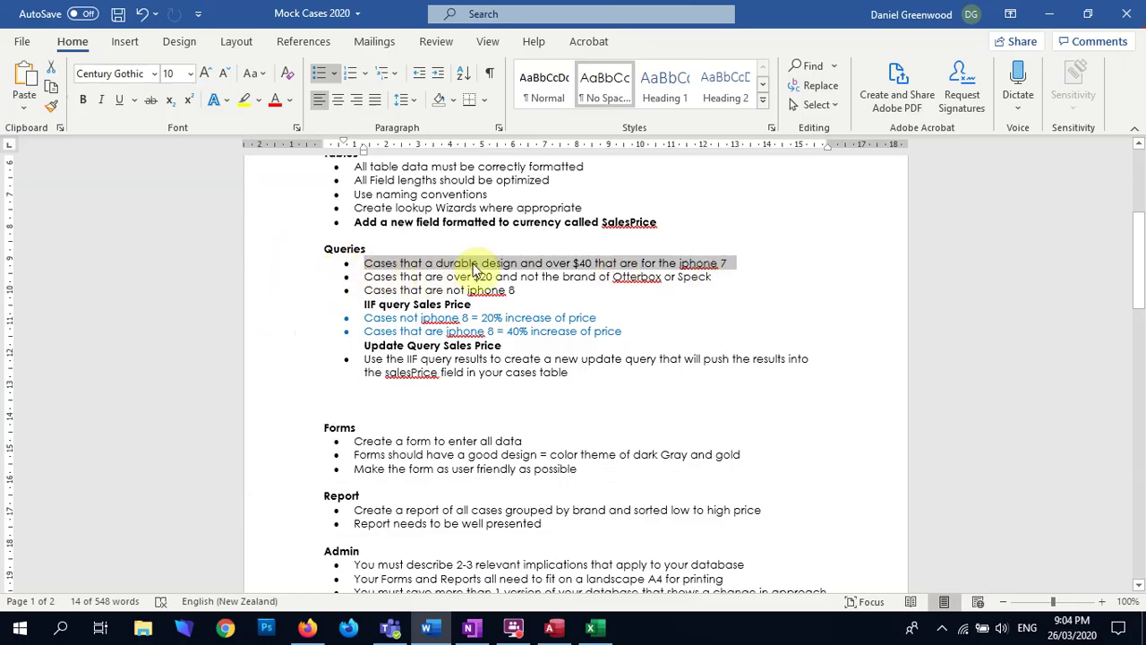
key(alt+Tab)
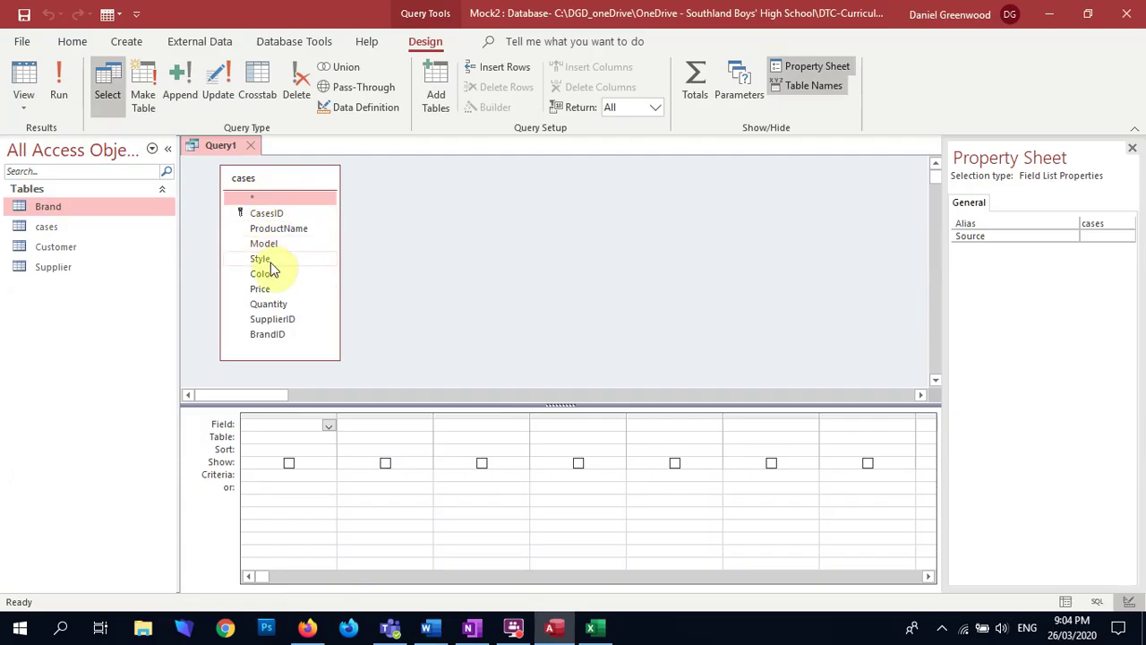
double_click(259, 259)
key(alt+Tab)
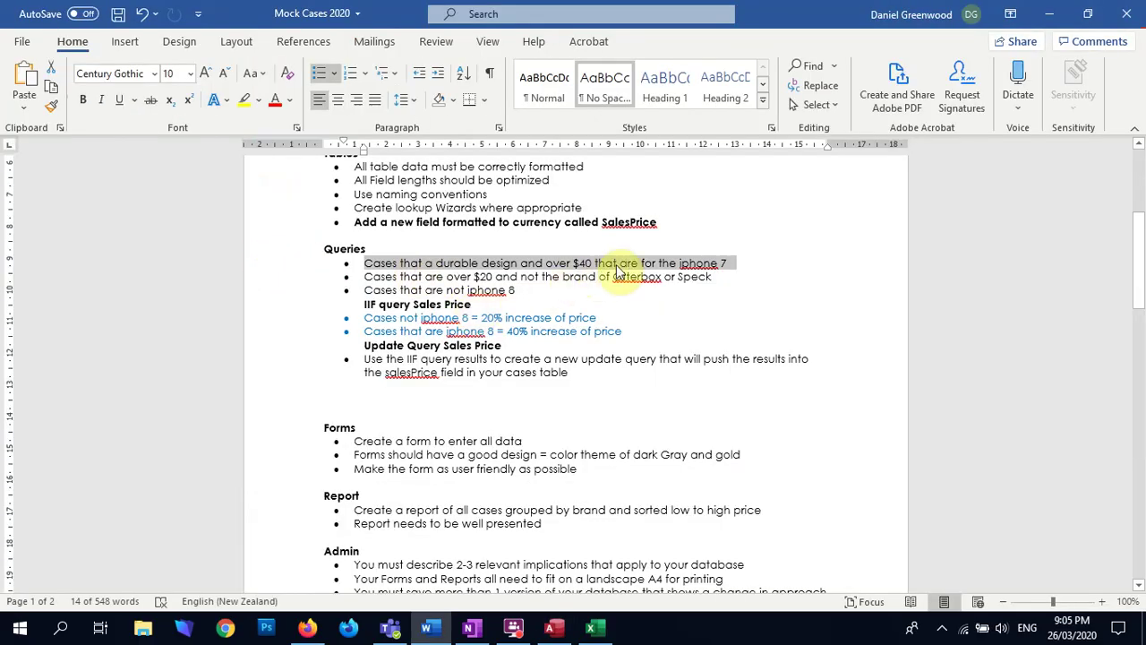
key(alt+Tab)
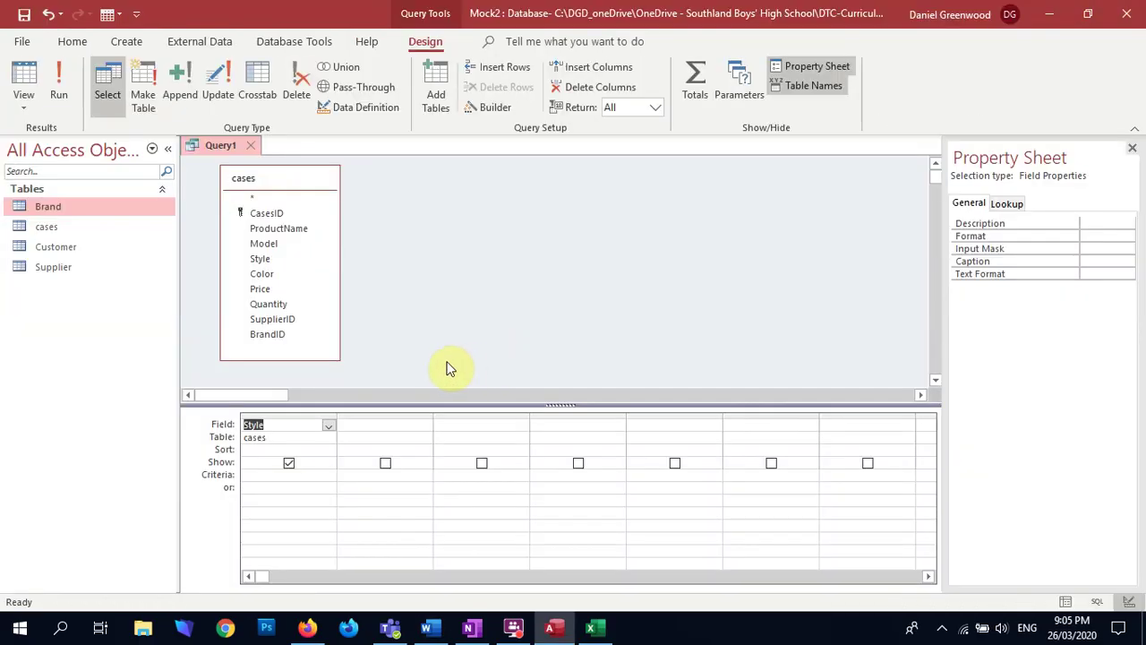
double_click(263, 245)
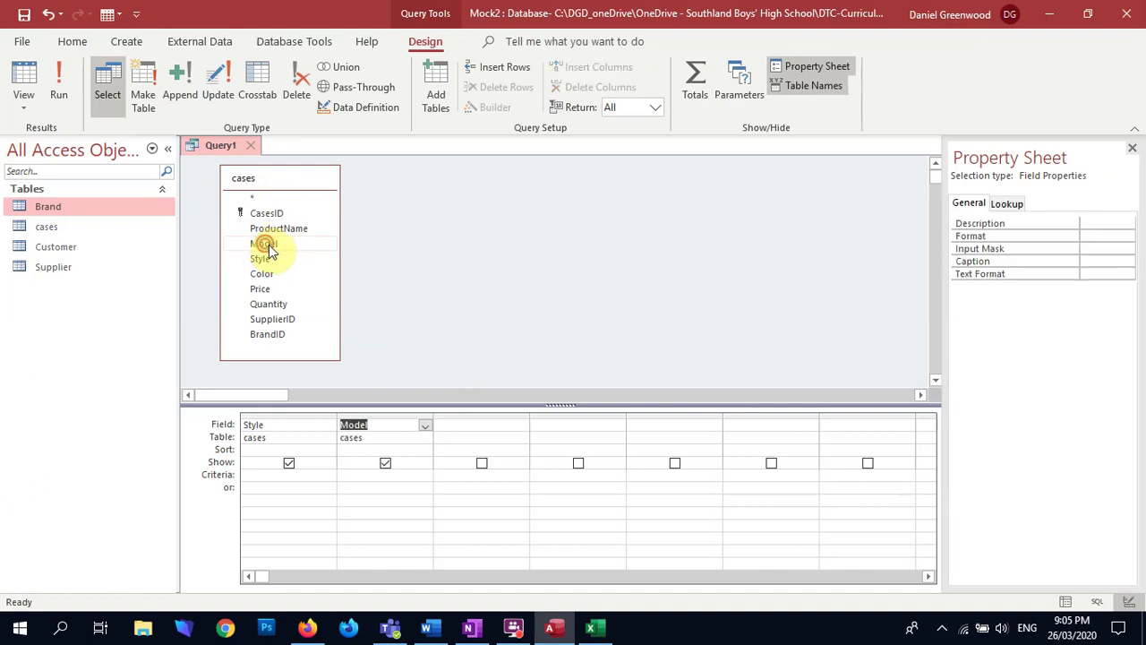
double_click(259, 289)
click(457, 448)
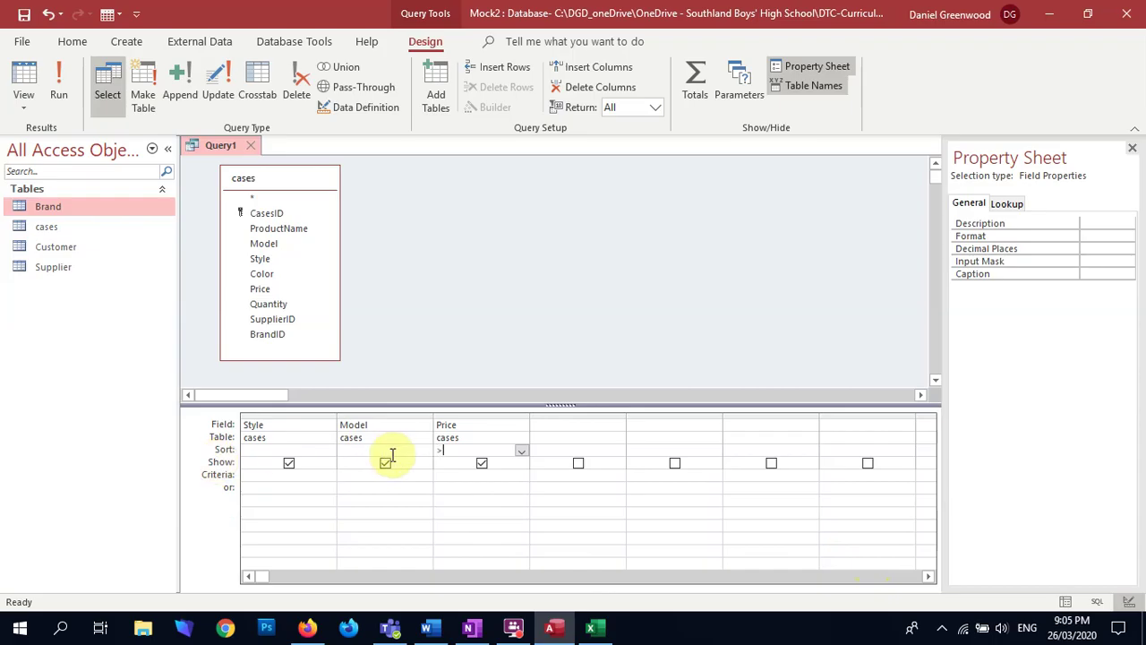
text(>40)
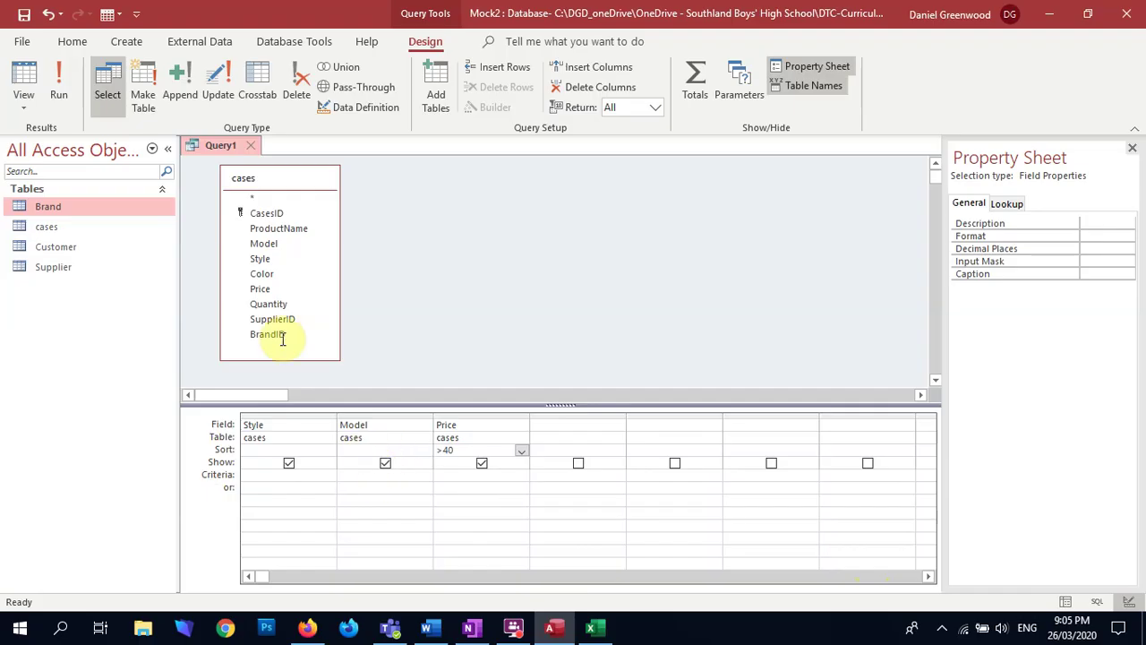
click(59, 85)
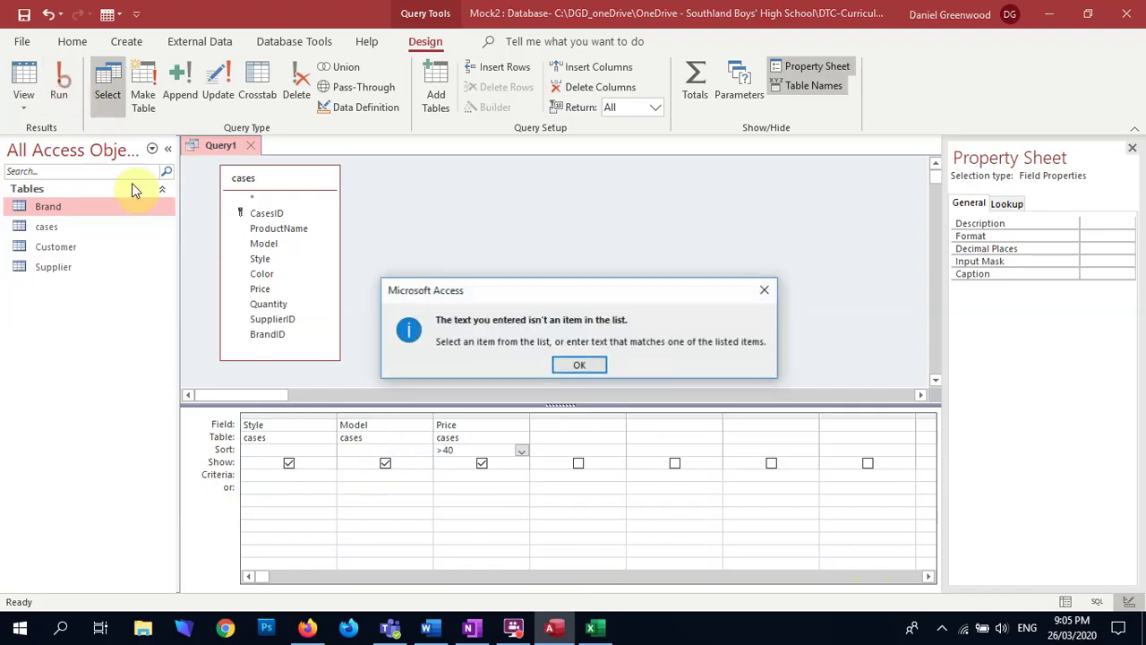
click(574, 367)
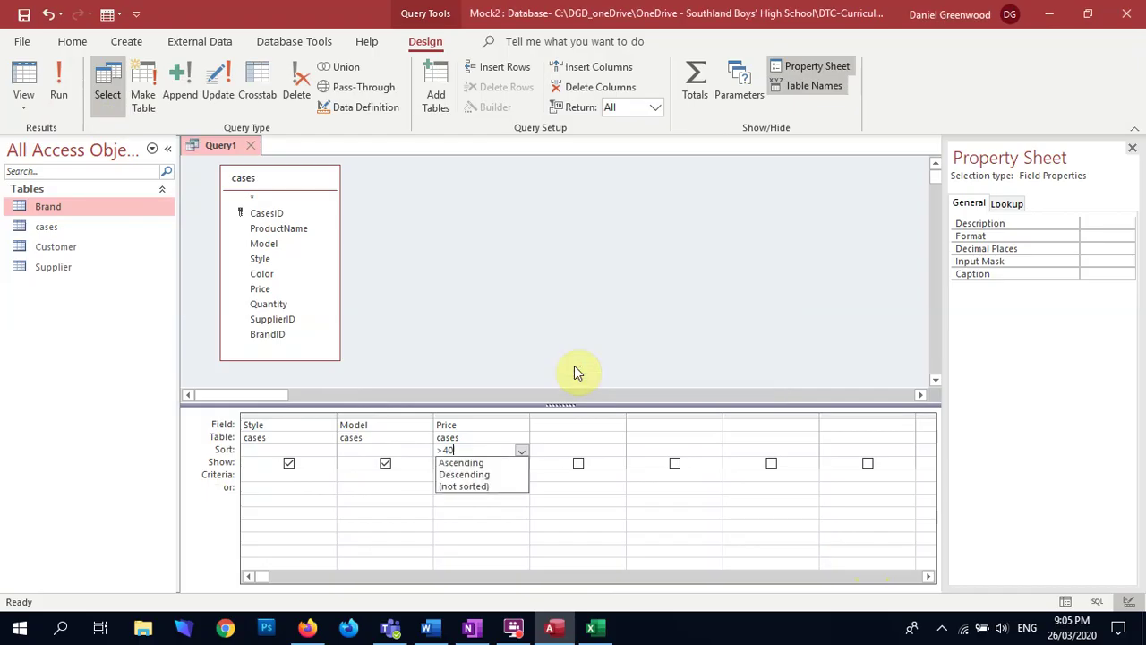
click(574, 525)
key(Return)
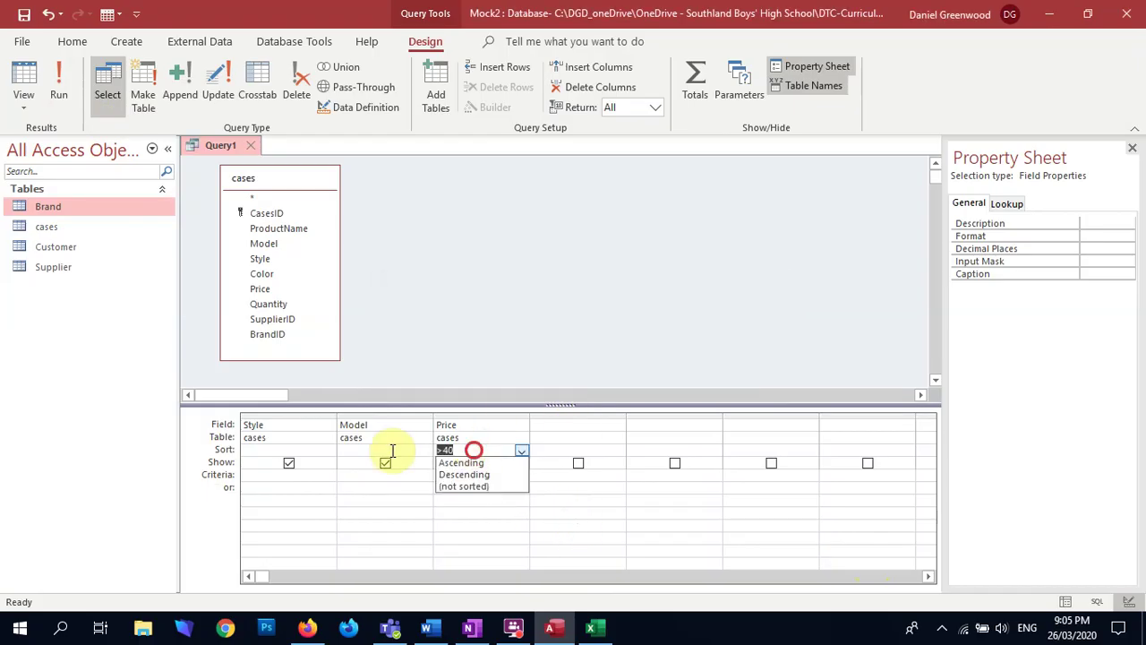
key(Escape)
Set the Price criterion to >40 and run the query
click(456, 474)
text(>40)
key(Tab)
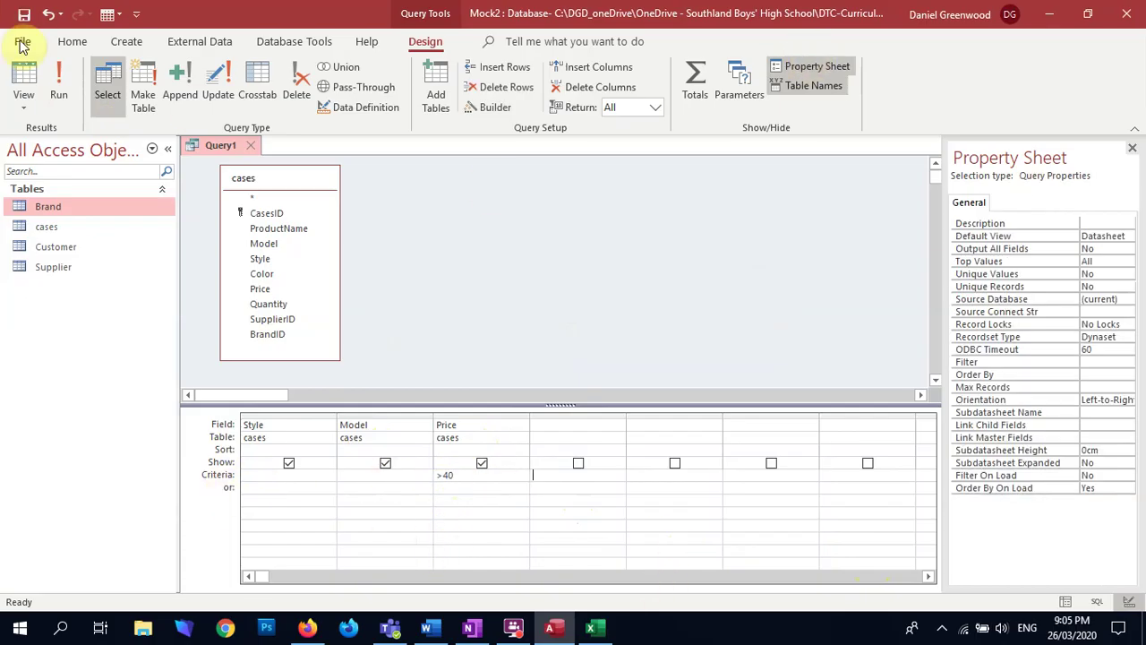
click(59, 80)
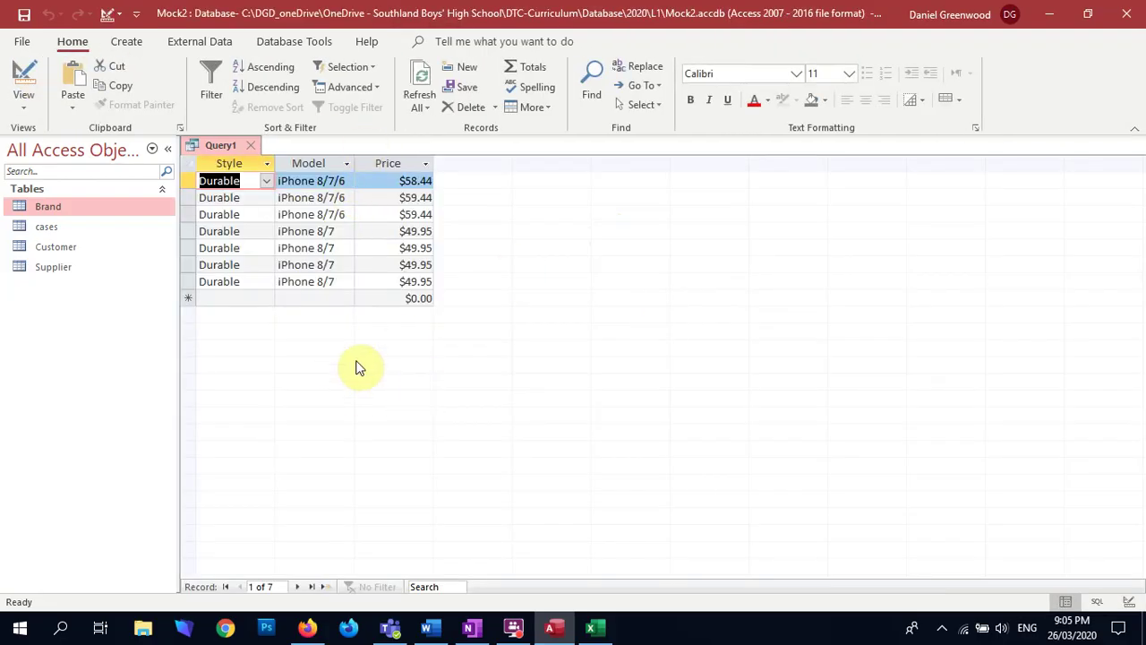
Return to the query design, set the Style criterion to durable and run the query again
click(18, 67)
click(275, 481)
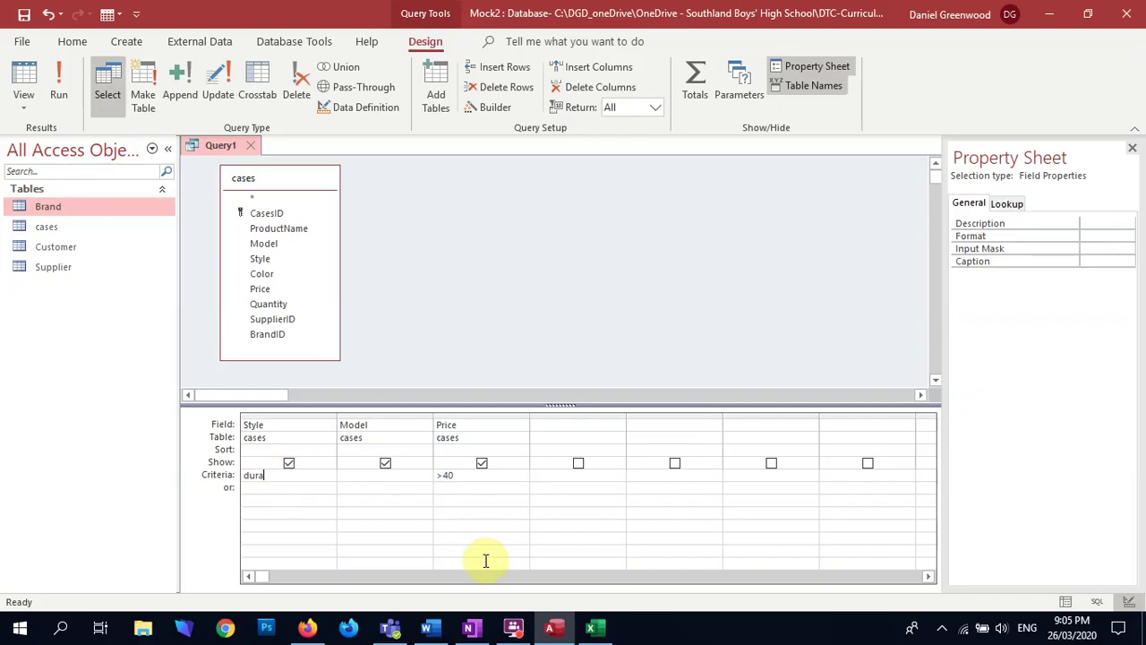
click(58, 89)
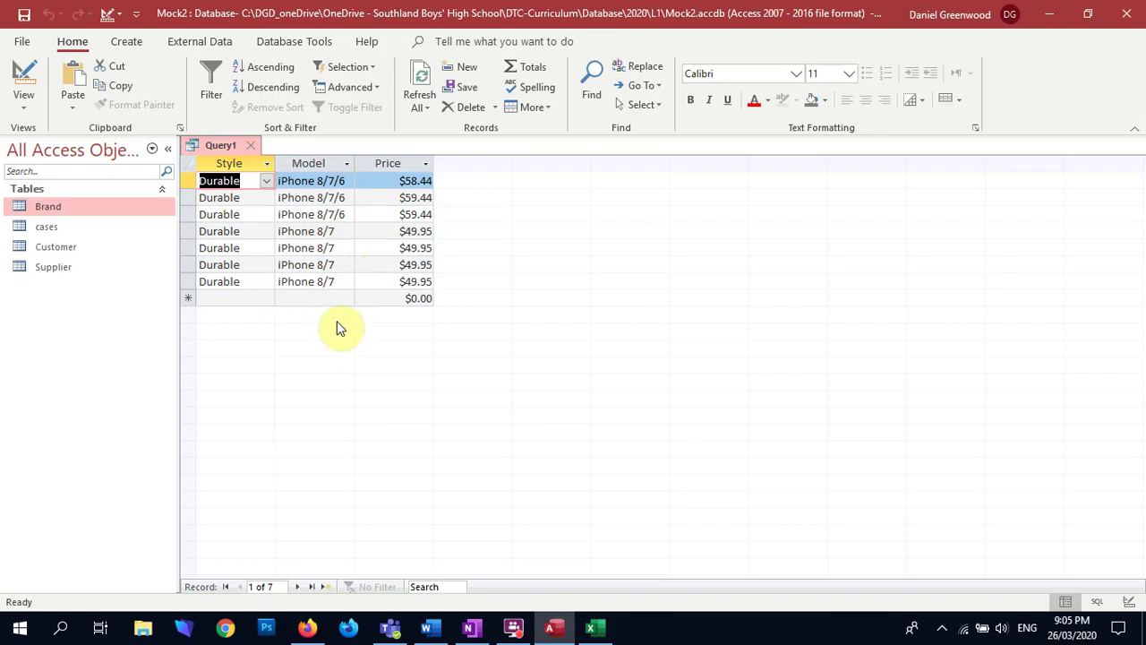
Set the Model criterion to *7* in the query design, recheck the brief and run the query
click(11, 71)
click(376, 475)
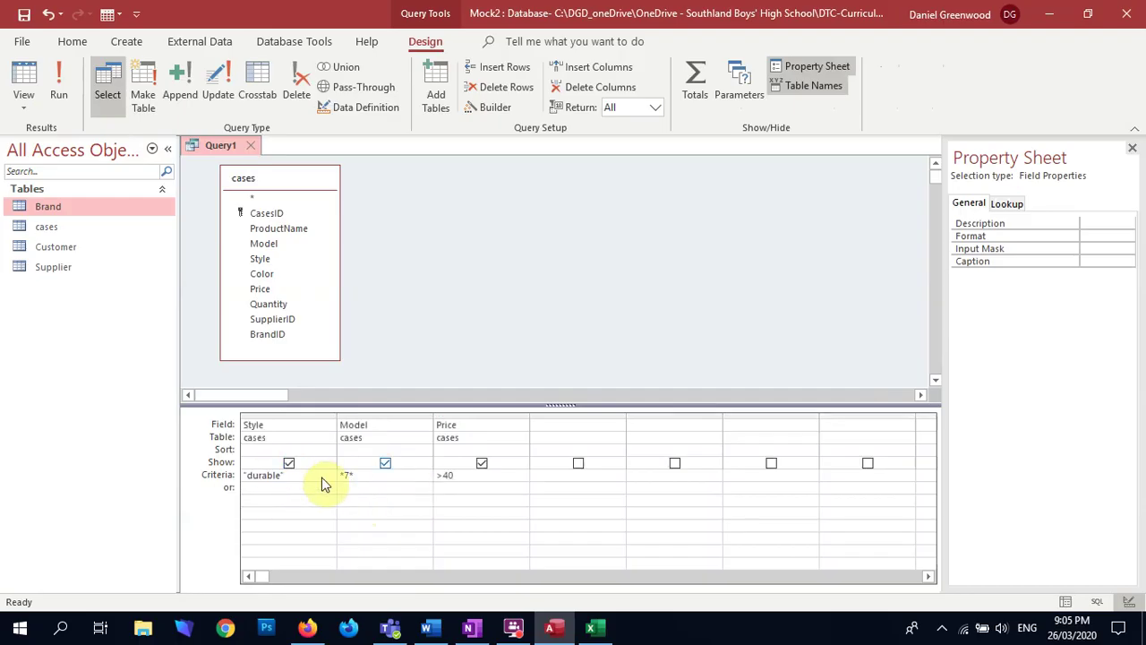
key(alt+Tab)
key(alt+Tab)
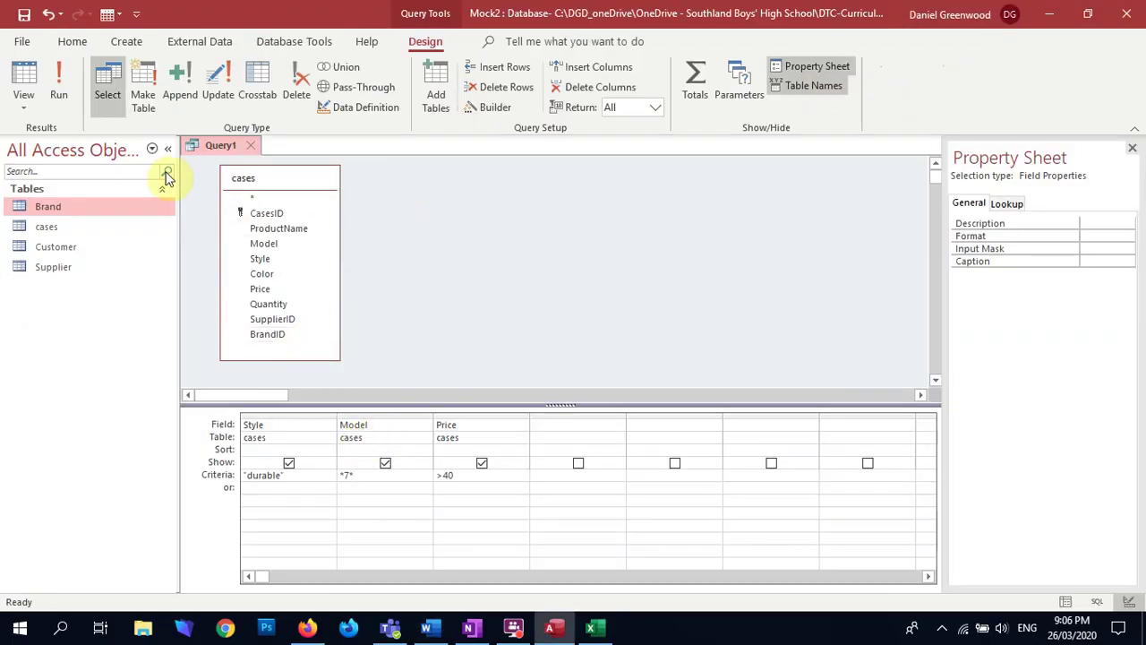
click(53, 82)
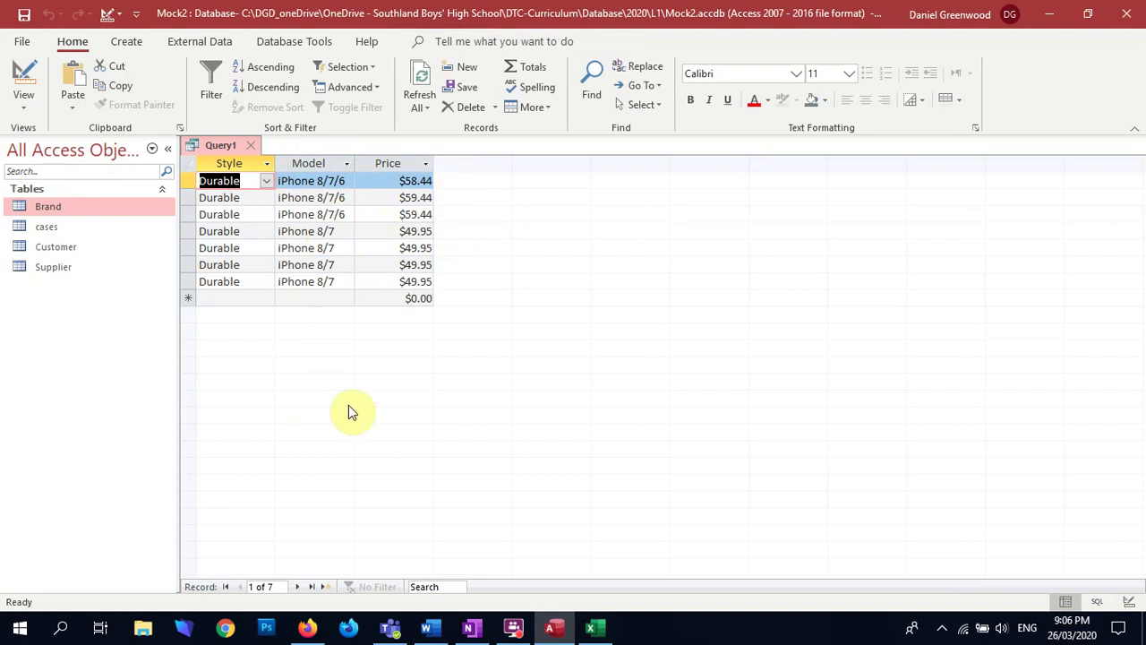
Paste a screenshot of the query results under "Initial queries (missing some data)" on the Mock2 Assessment Documentation page in OneNote
key(alt+Tab)
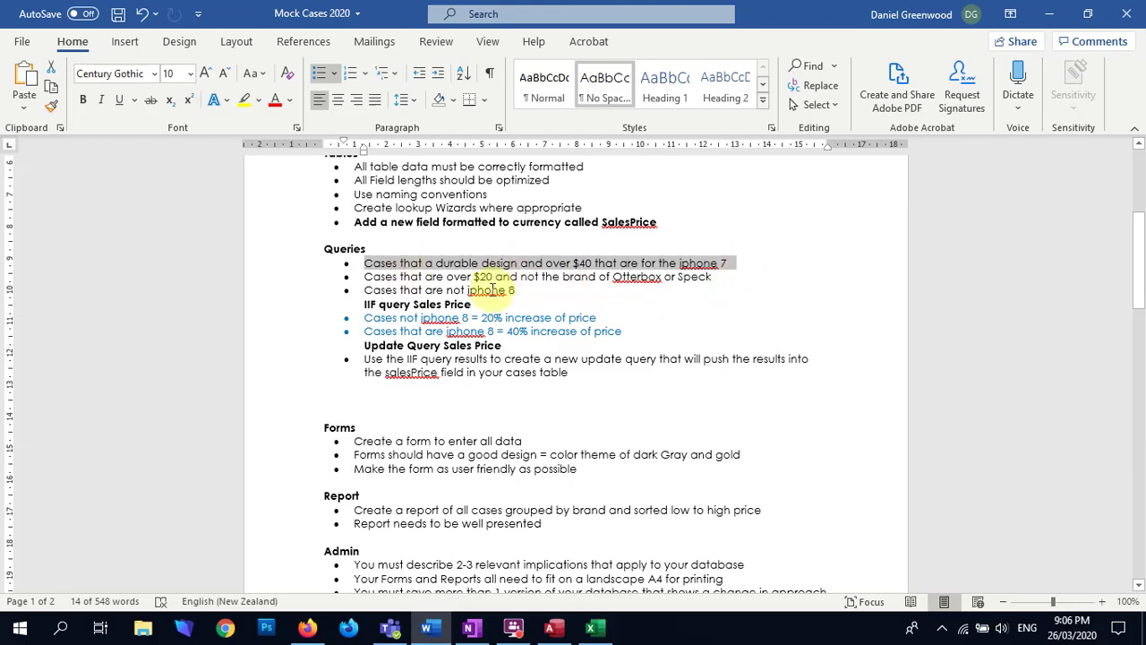
key(alt+Tab)
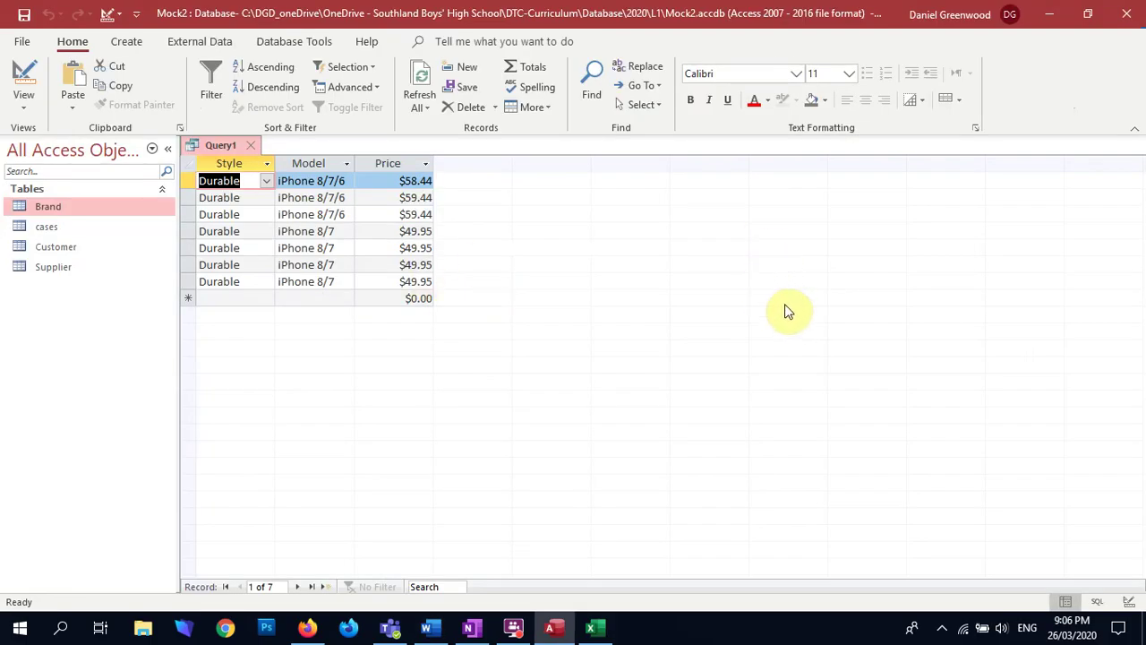
click(470, 627)
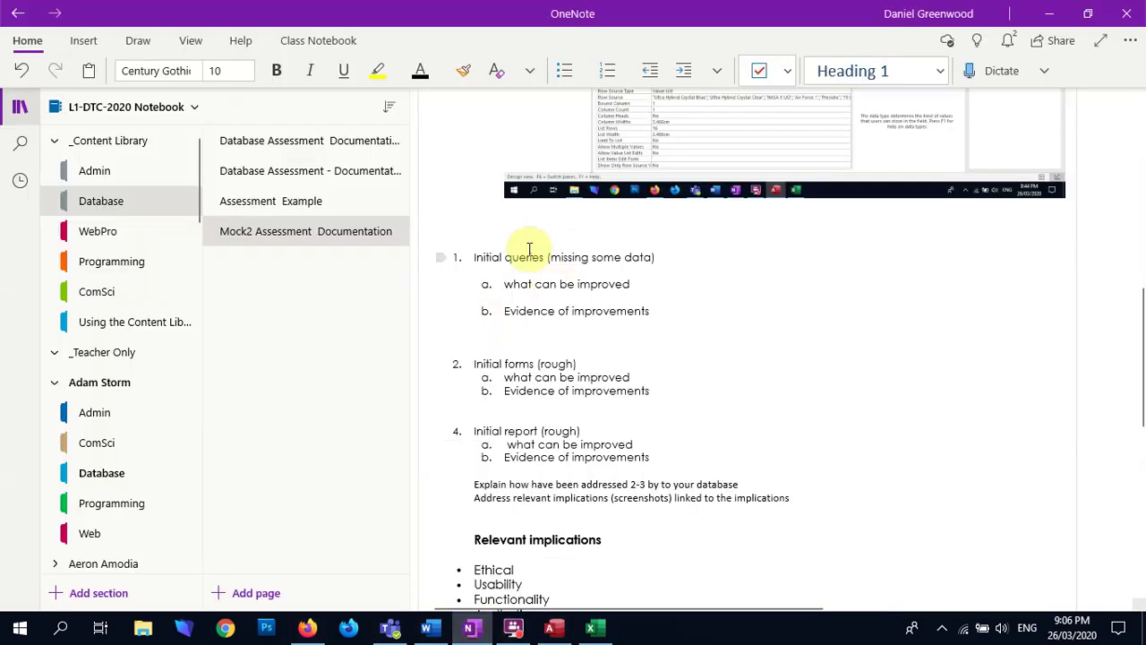
click(507, 274)
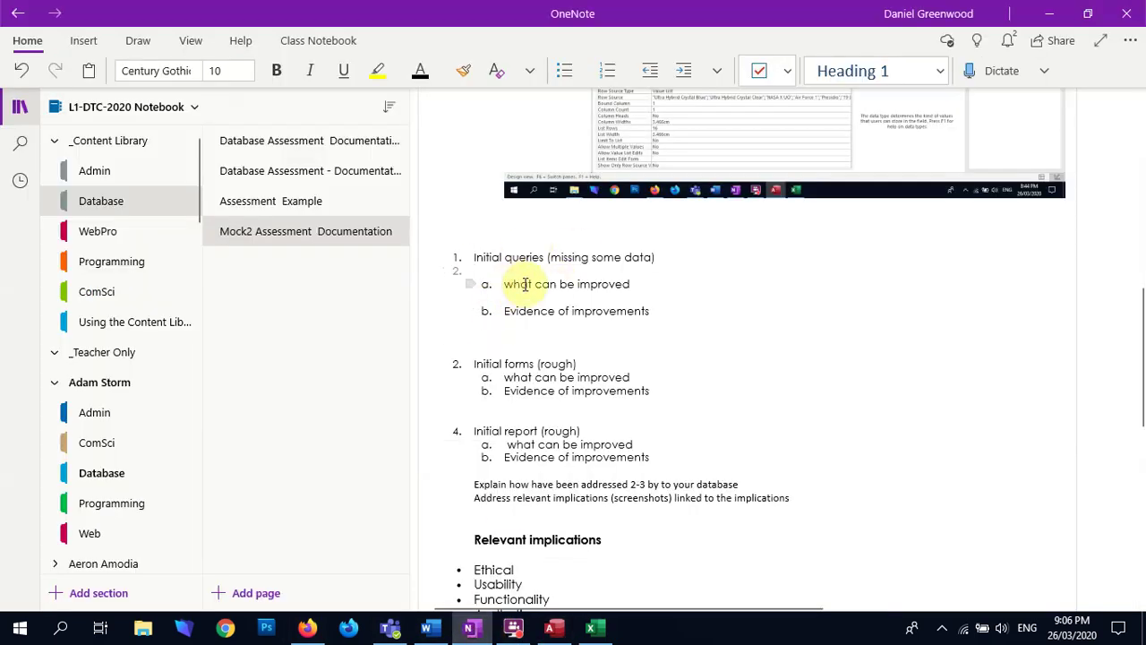
key(ctrl+v)
Shrink the pasted query screenshot so that its full width fits on the documentation page
right_click(760, 489)
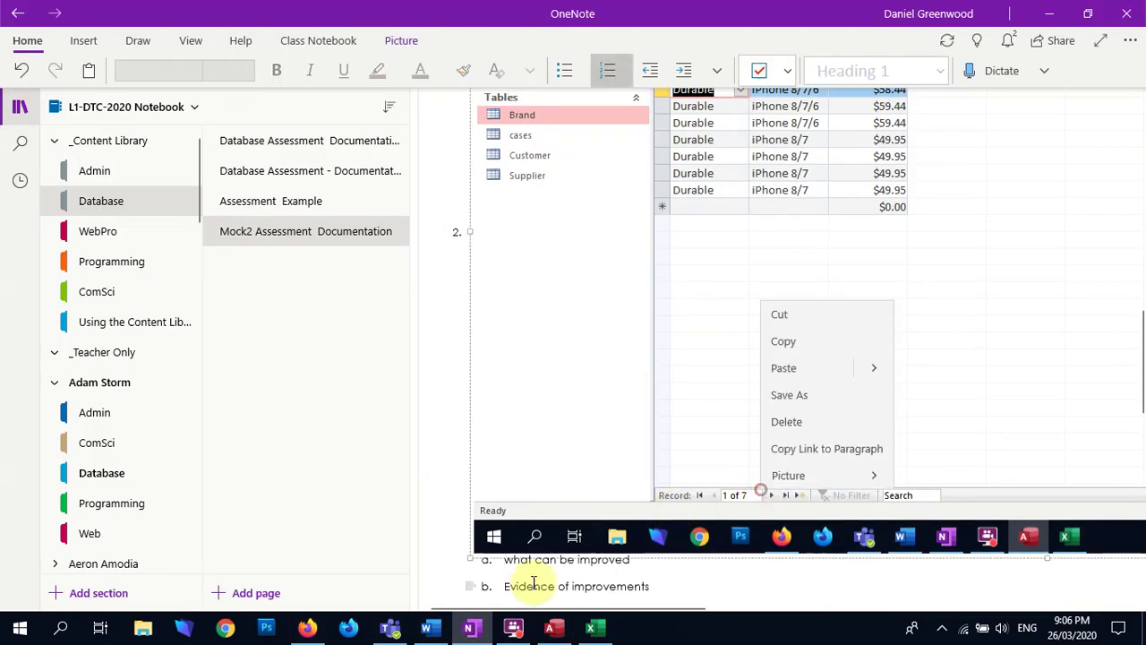
drag(458, 557, 839, 284)
drag(468, 442, 540, 364)
right_click(468, 441)
Extend the "what can be improved" point below the query screenshot with "= more data for context / clarity"
click(561, 415)
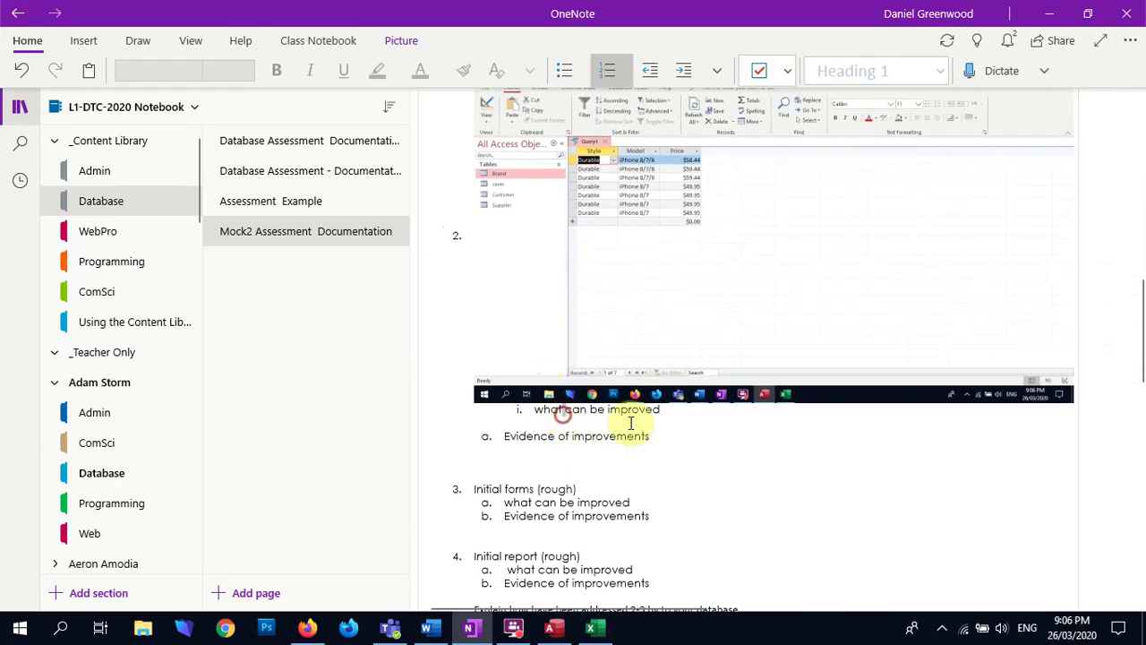
click(678, 420)
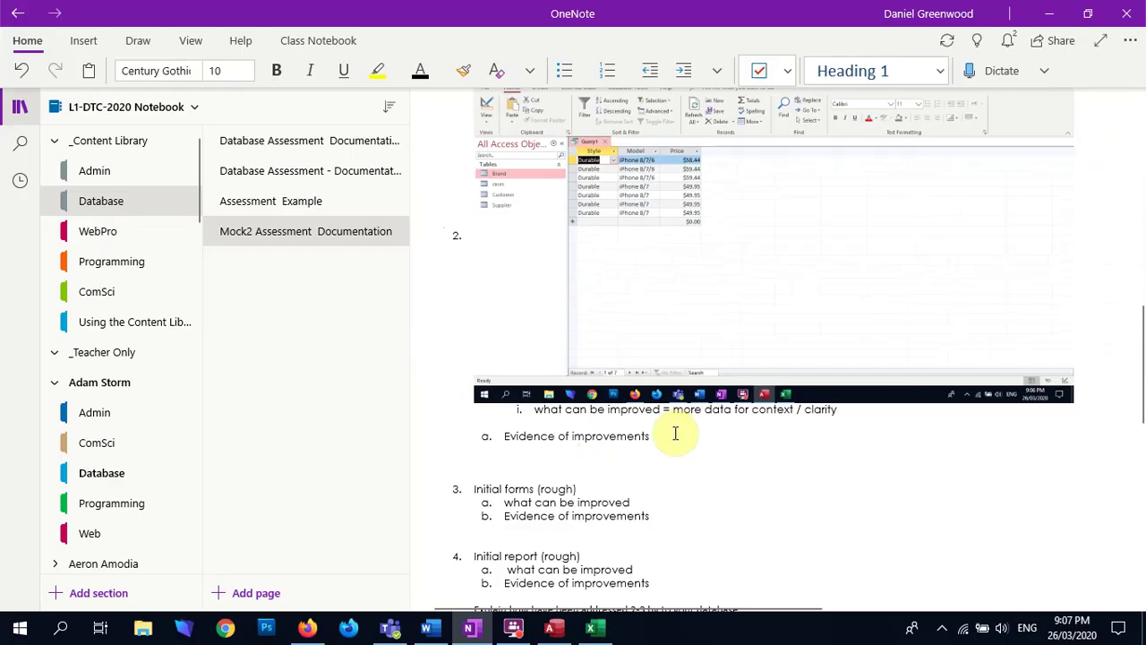
click(809, 430)
key(Return)
Switch back to Access and add ProductName as the query's first column and Color after Price in design view
key(alt+Tab)
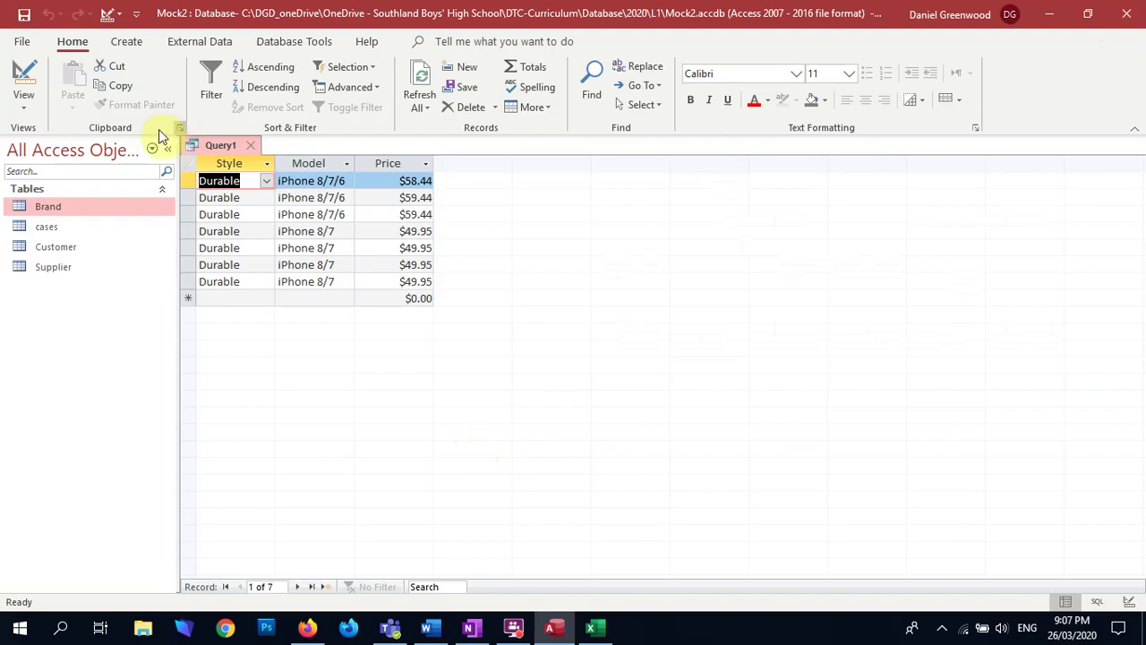
click(45, 72)
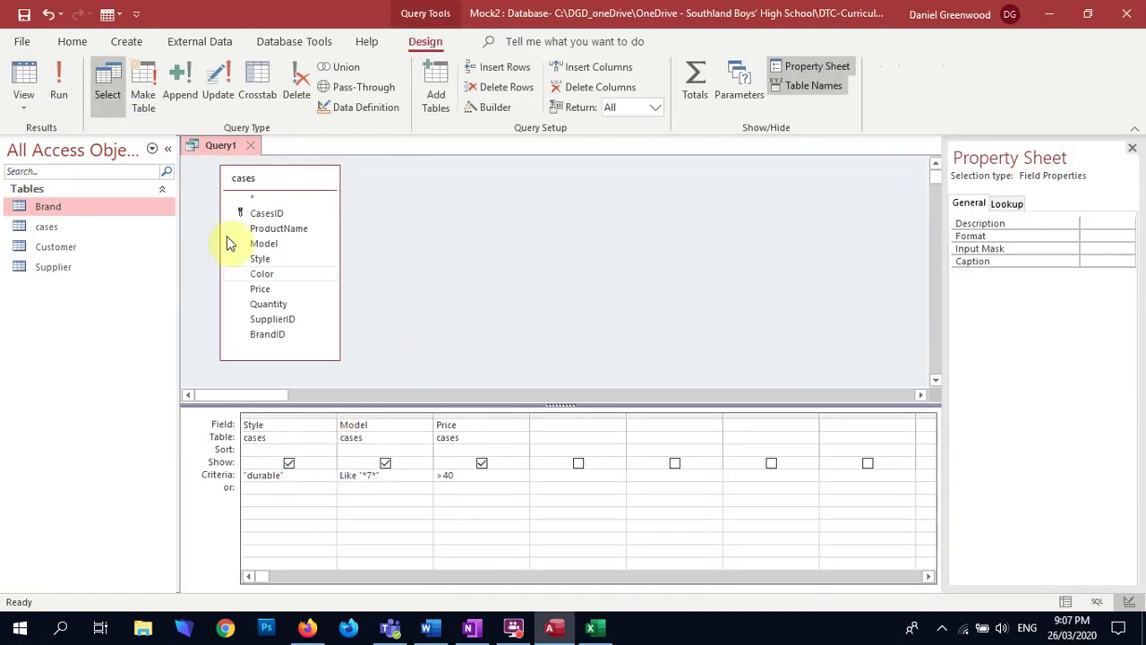
click(285, 228)
drag(285, 229, 269, 424)
click(596, 417)
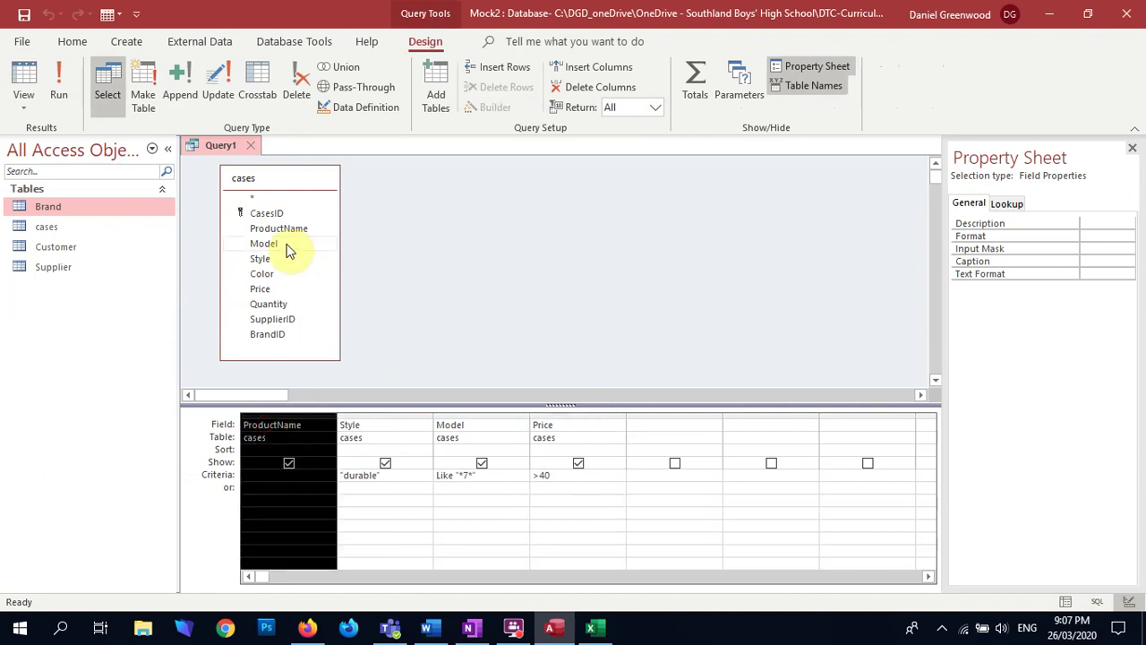
click(262, 275)
drag(262, 282, 686, 429)
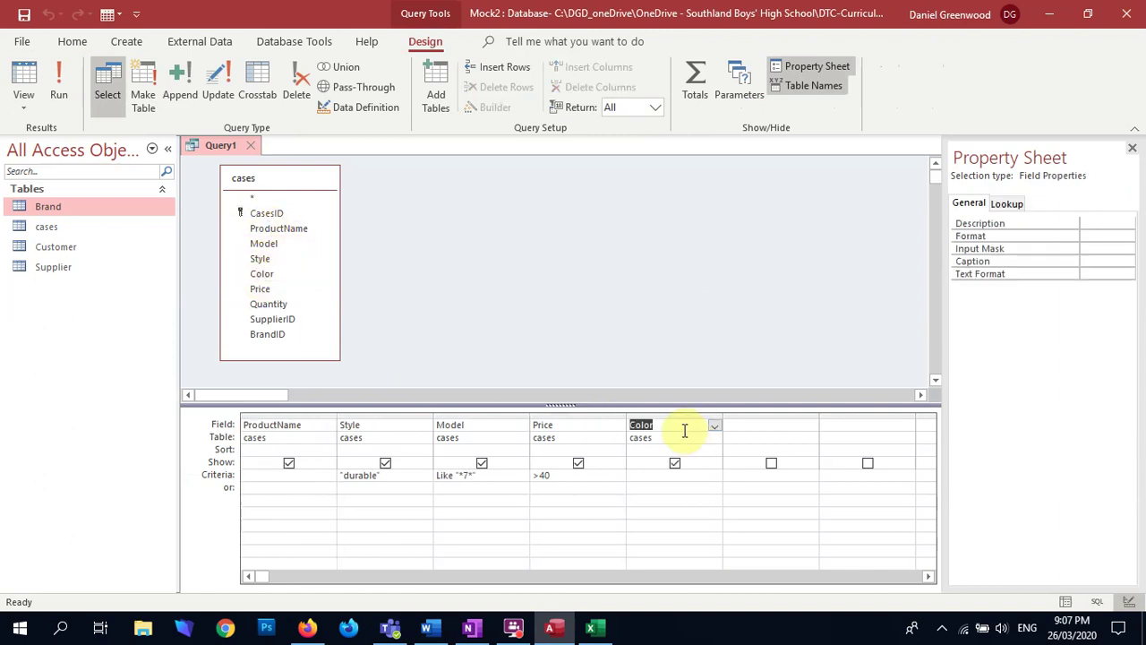
Add the Brand table to the query design alongside the cases table
click(279, 307)
click(272, 322)
click(436, 85)
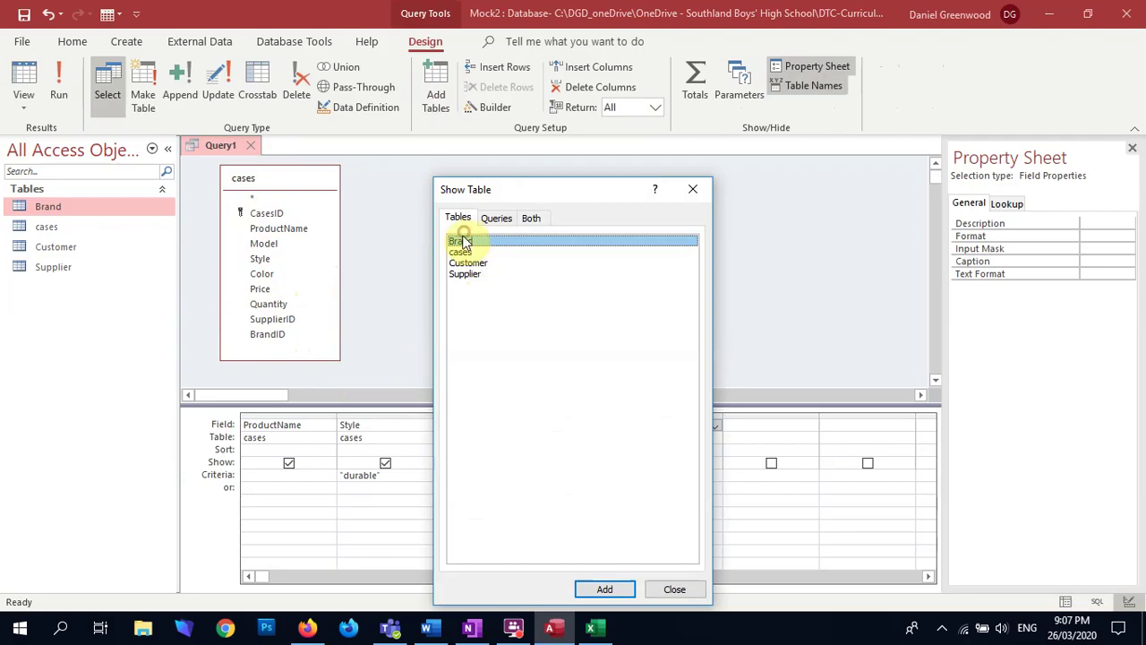
double_click(525, 249)
click(693, 189)
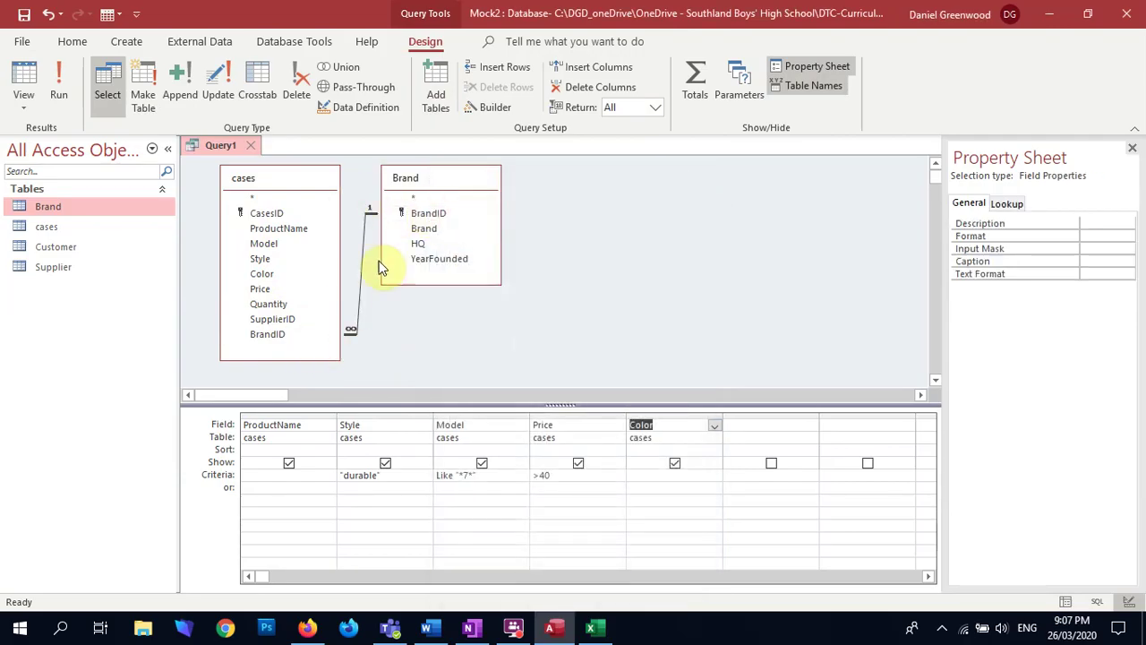
Add the Brand field from the Brand table as the query's last column and run the query
double_click(424, 229)
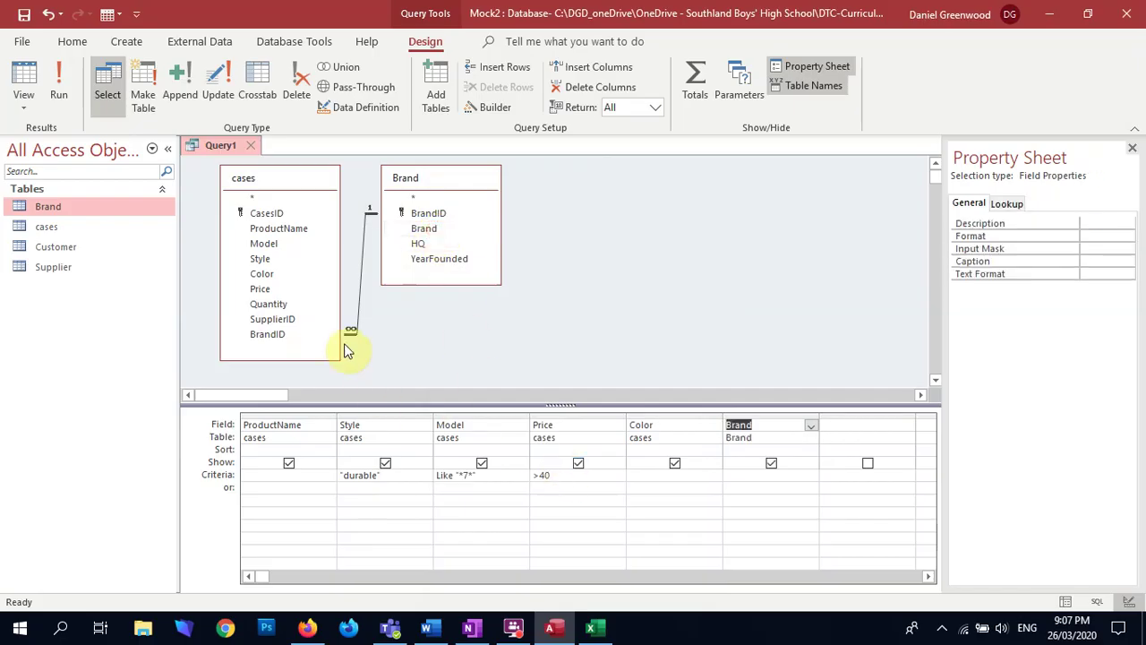
click(58, 85)
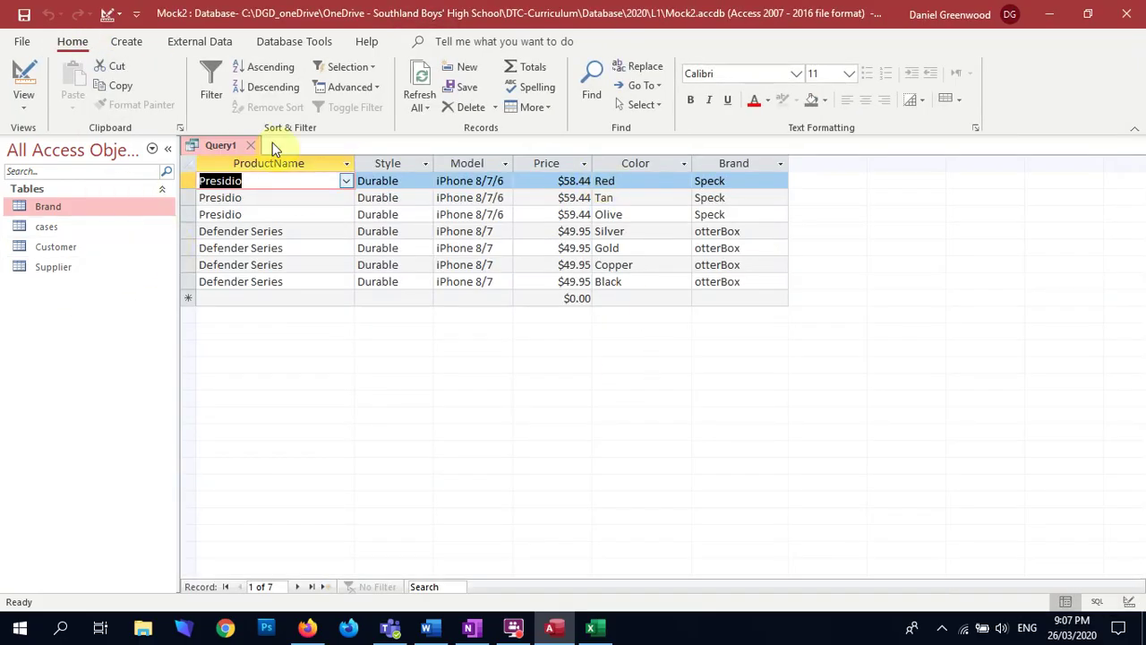
Fit the Price, Color and ProductName columns of the query results to the width of their contents
double_click(591, 163)
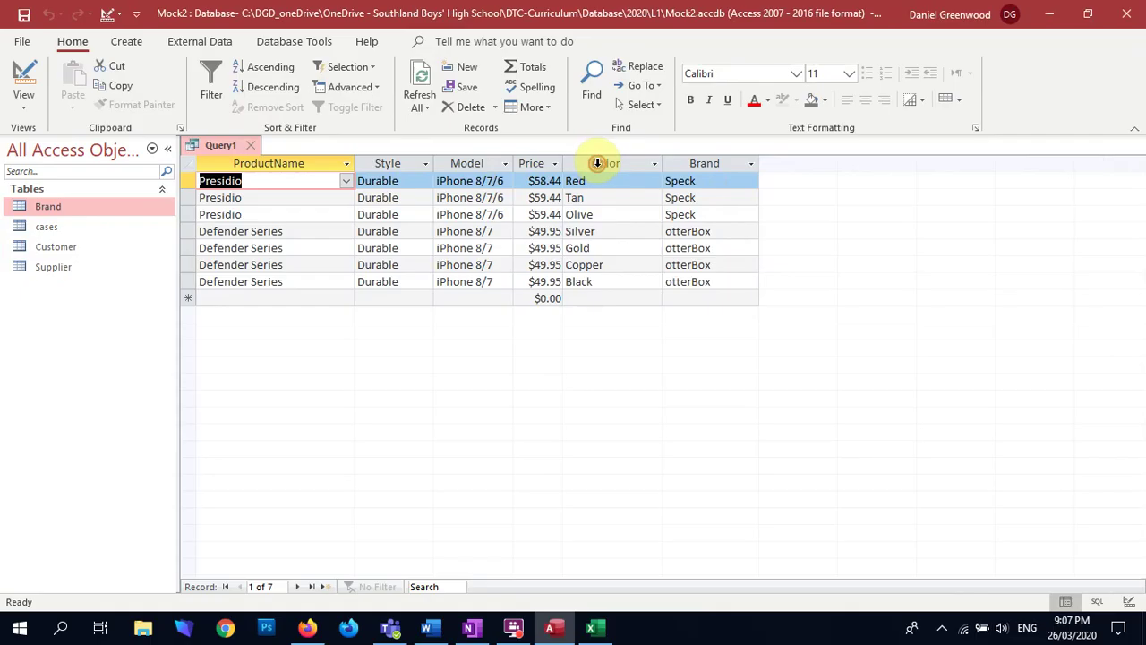
double_click(662, 163)
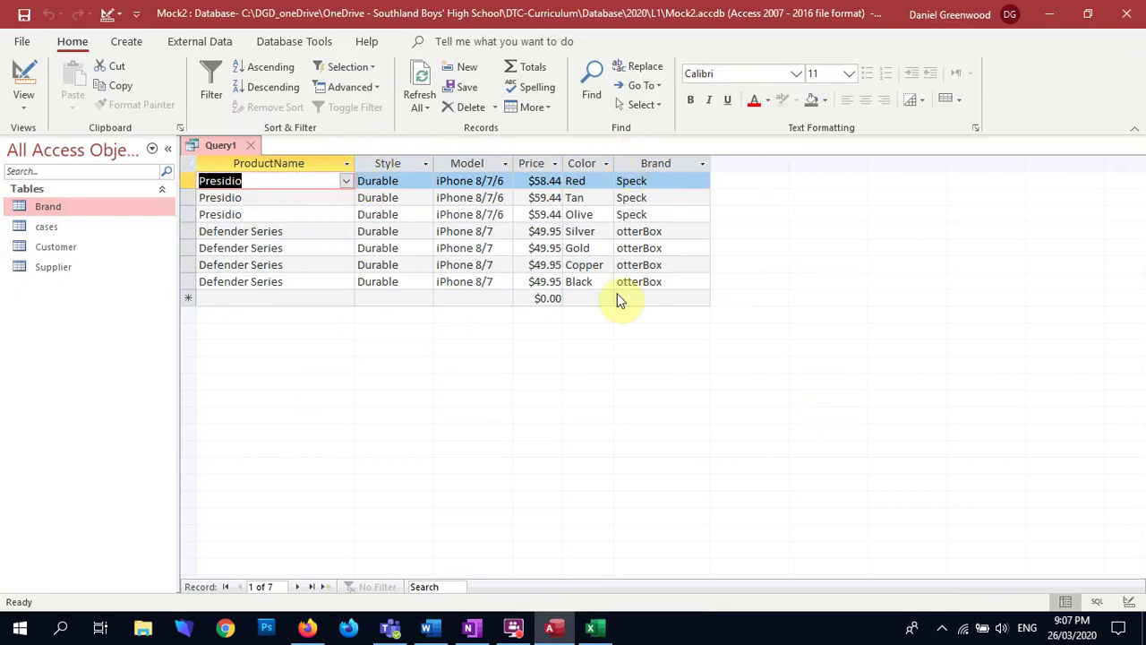
double_click(354, 163)
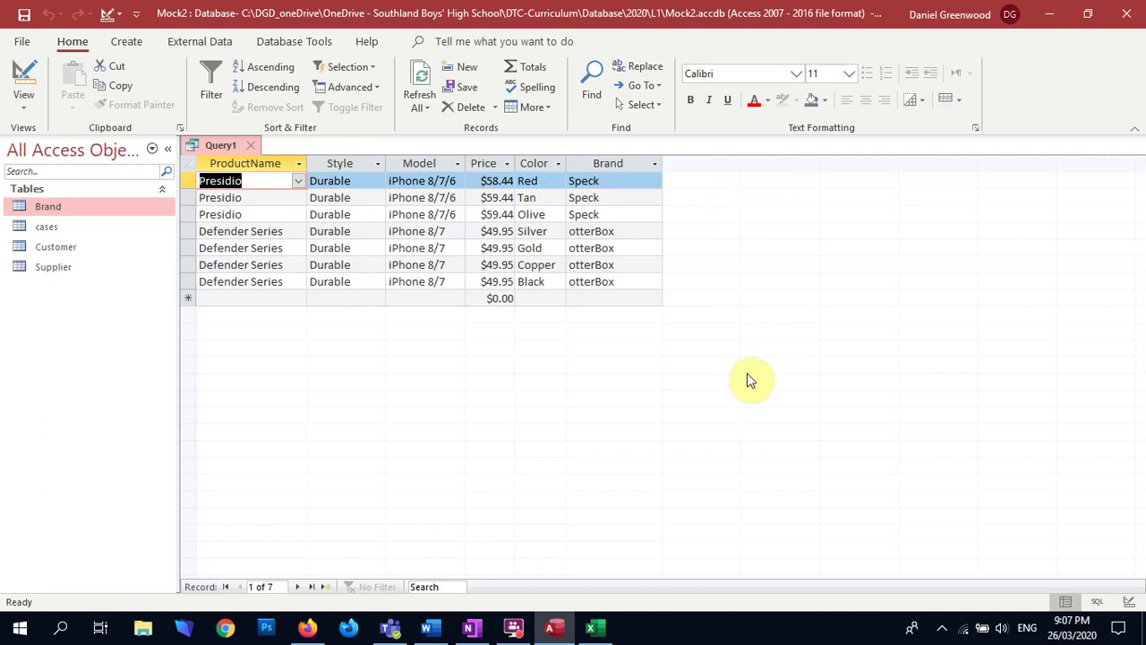
Switch to OneNote, paste the improved query's screenshot under "Evidence of improvements" and shrink it to fit the page
key(alt+Tab)
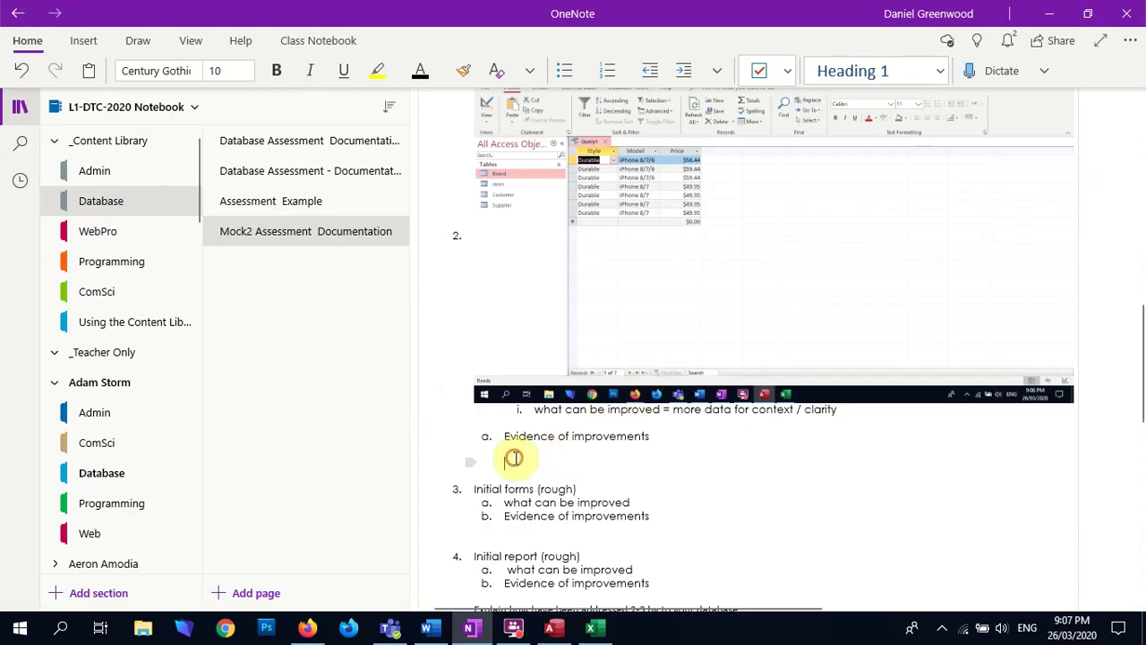
key(ctrl+v)
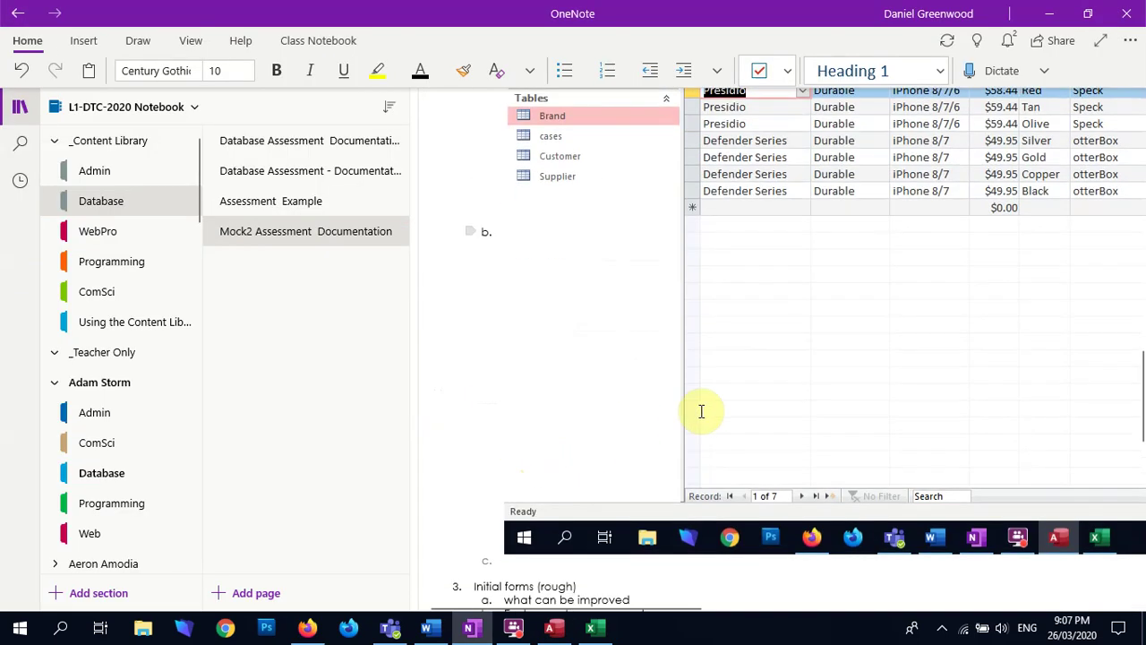
right_click(730, 420)
drag(498, 556, 800, 185)
drag(502, 402, 731, 215)
click(711, 314)
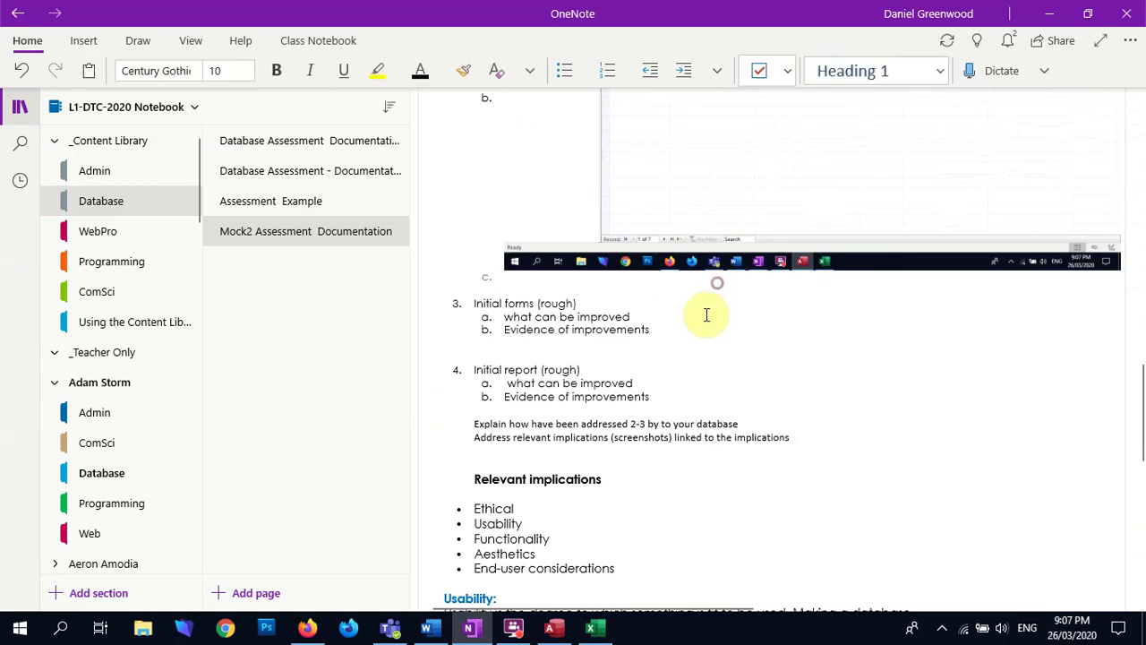
scroll(707, 312, up, 3)
scroll(705, 311, up, 5)
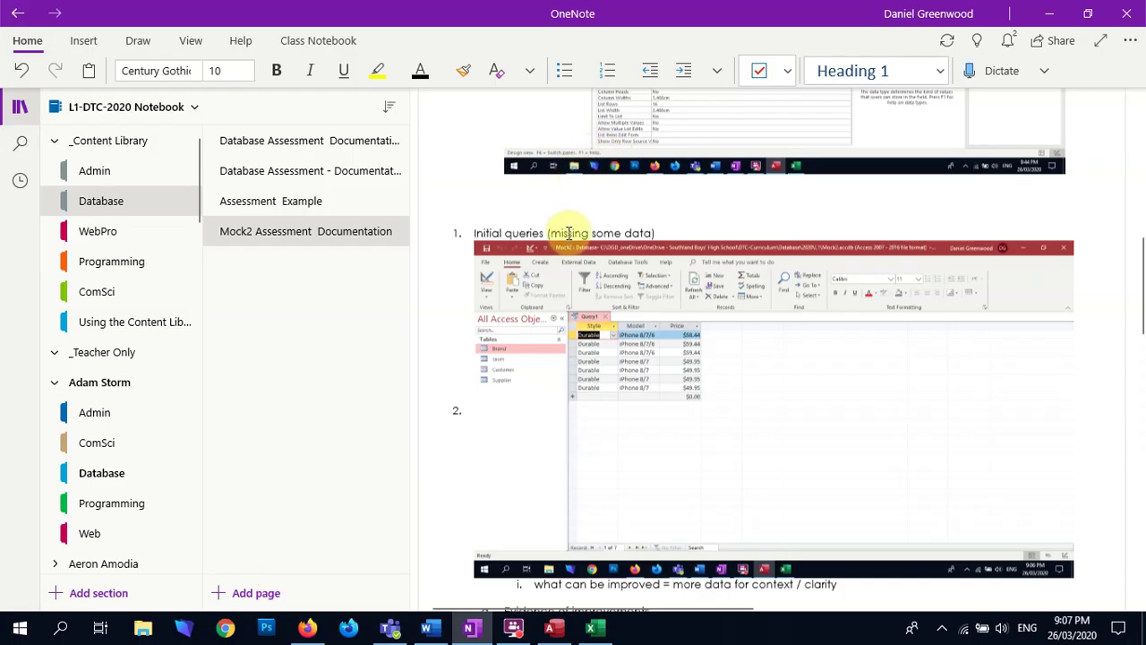
Switch back to Access, save the query as "Durable >$40 iPhone7" and close it
key(alt+Tab)
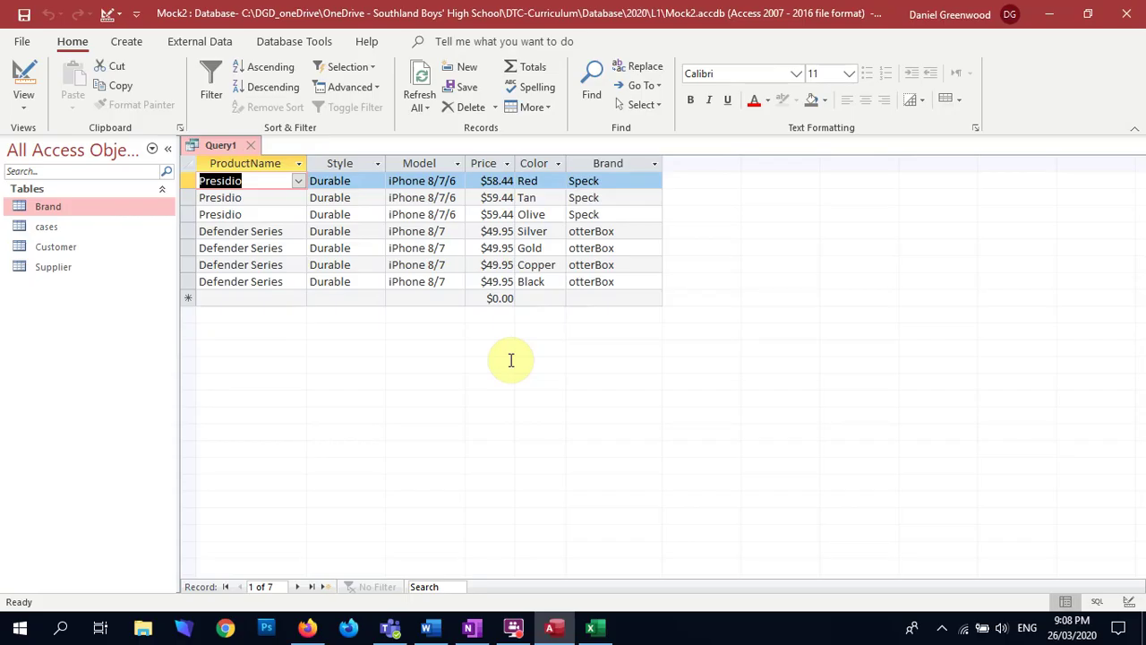
key(ctrl+s)
text(Durable >$40 Iphone7)
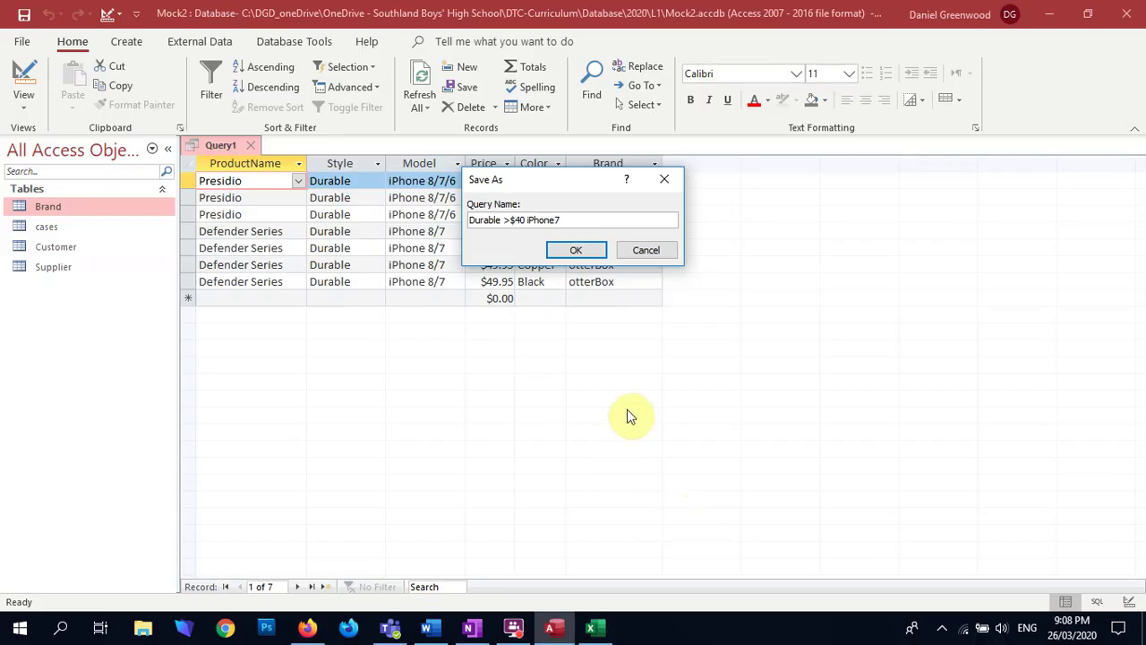
click(595, 250)
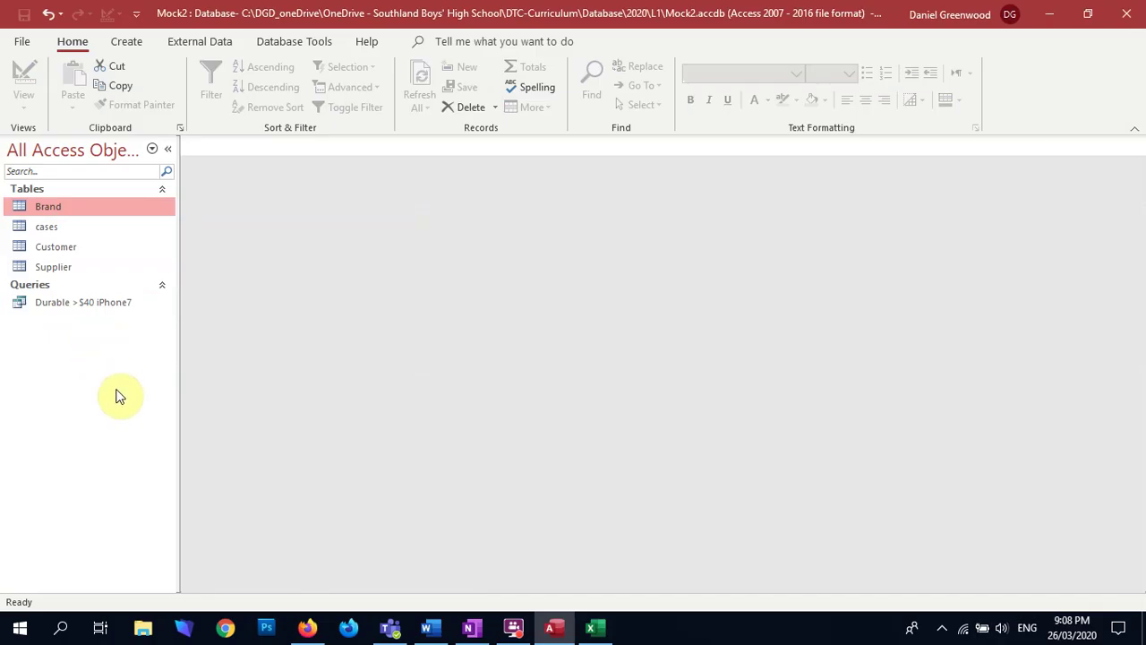
Switch to the Word brief and select the requirement for cases over $20 and not the brand of Otterbox or Speck
key(alt+Tab)
key(alt+Tab)
key(alt+Tab)
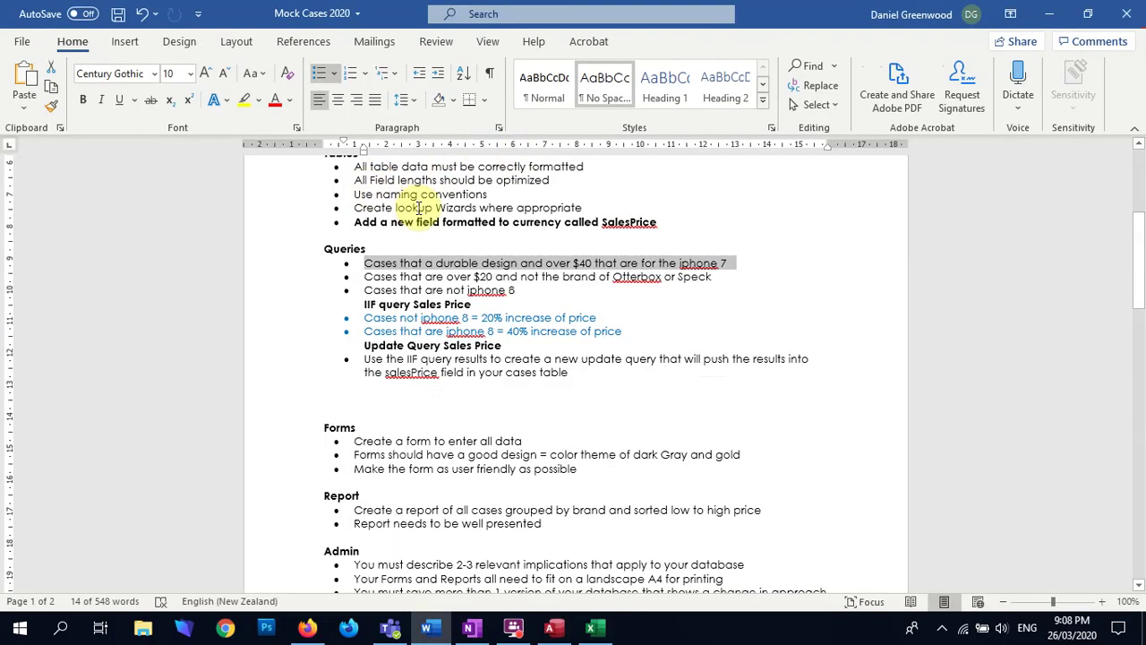
scroll(622, 217, up, 1)
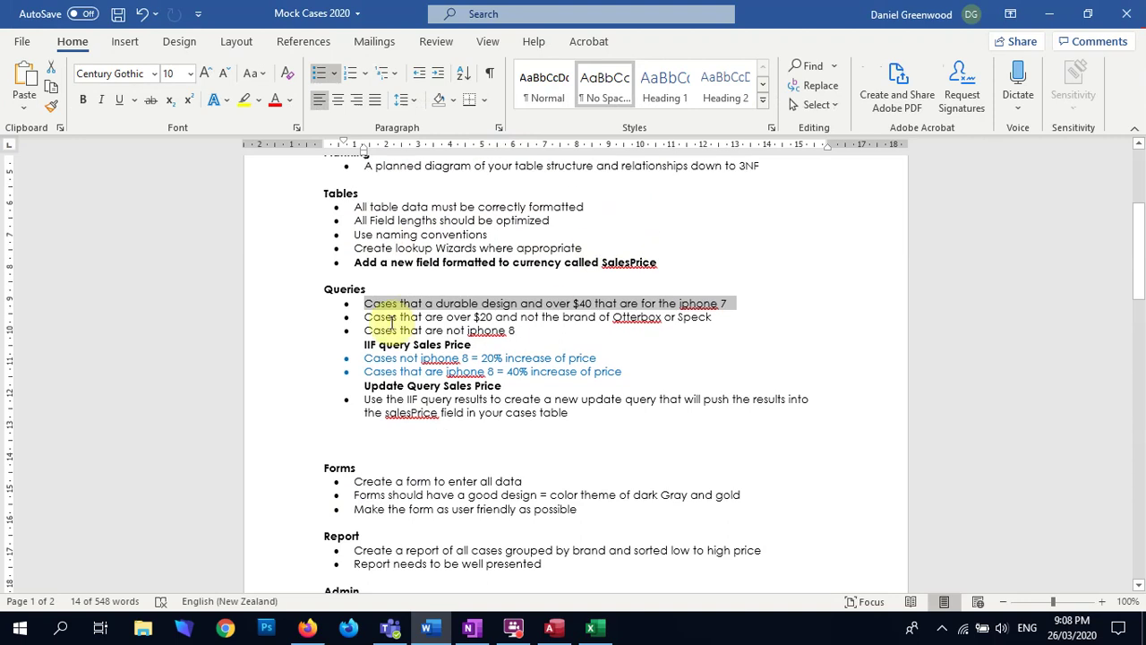
drag(728, 315, 358, 316)
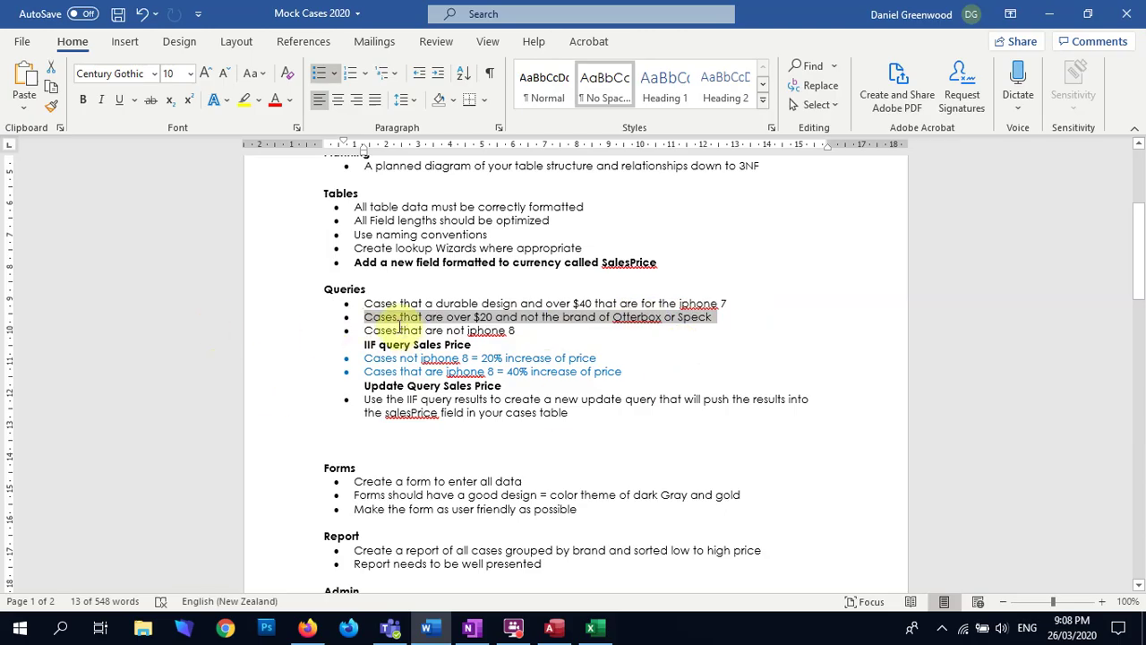
Switch back to Access, start a new query design with the cases and Brand tables, and enlarge the cases table to show all its fields
key(alt+Tab)
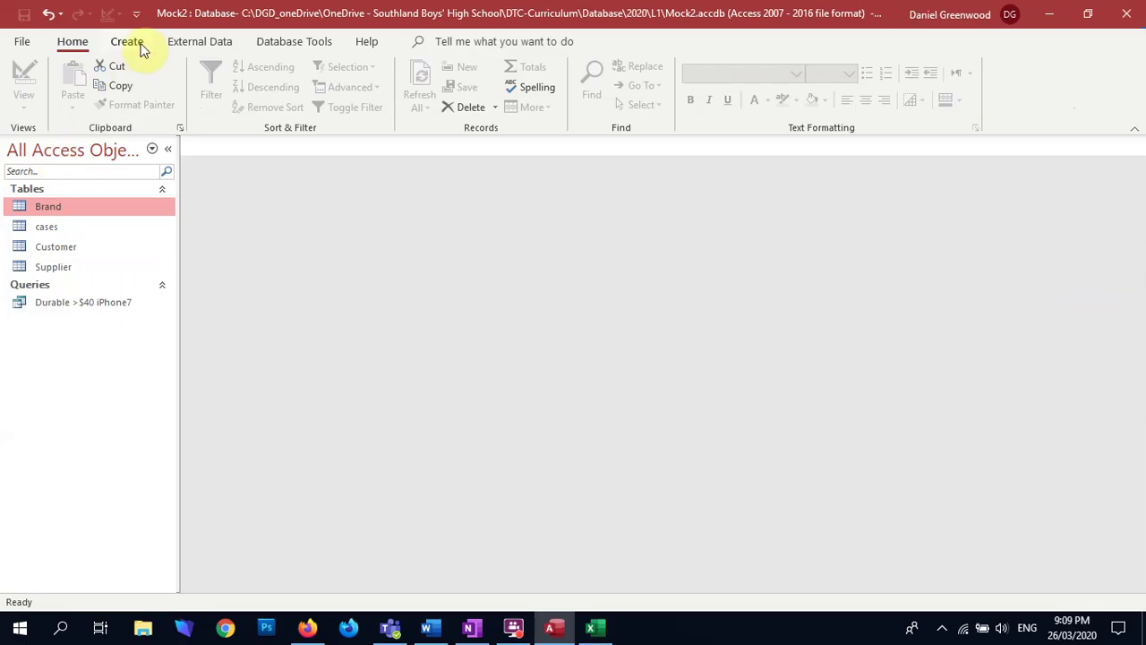
click(134, 43)
click(258, 85)
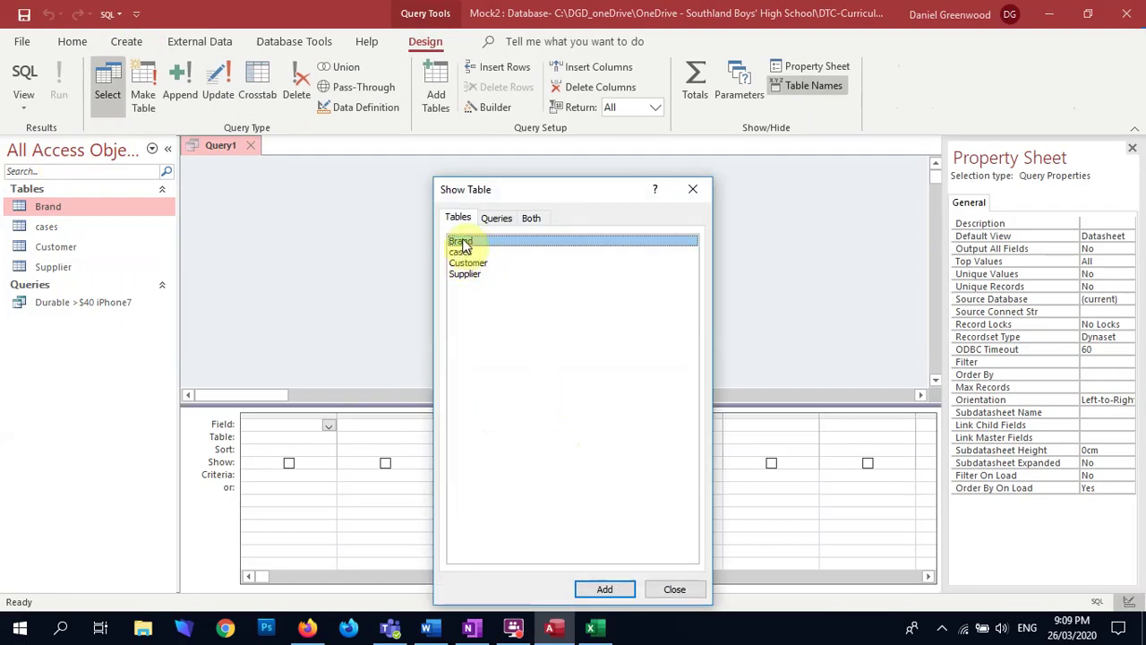
key(alt+Tab)
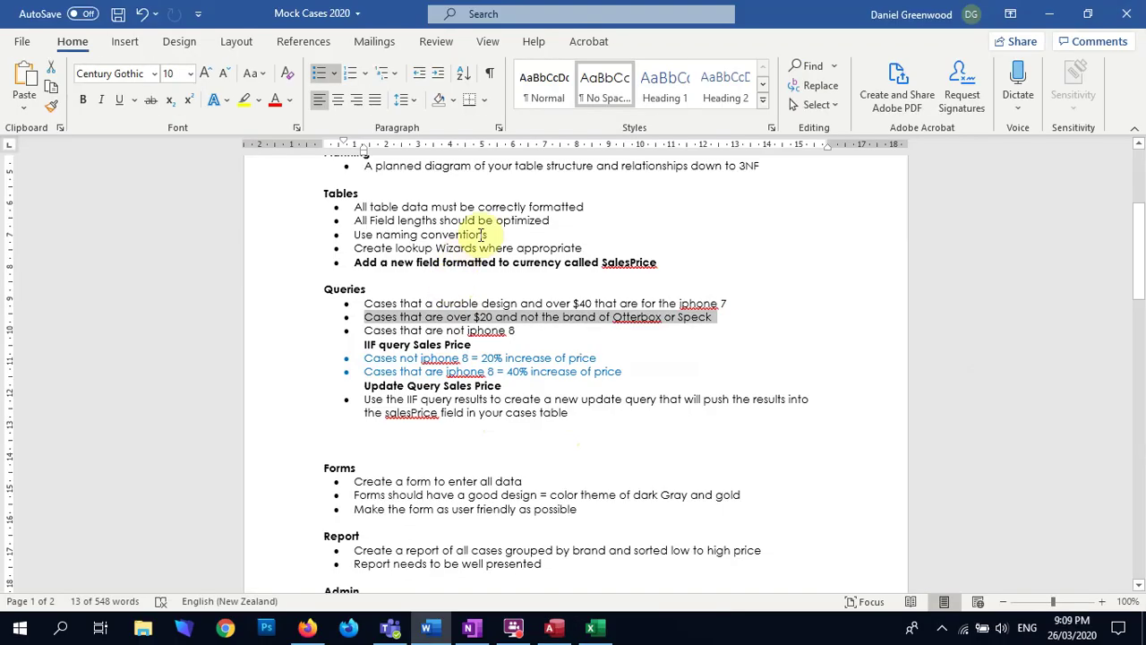
key(alt+Tab)
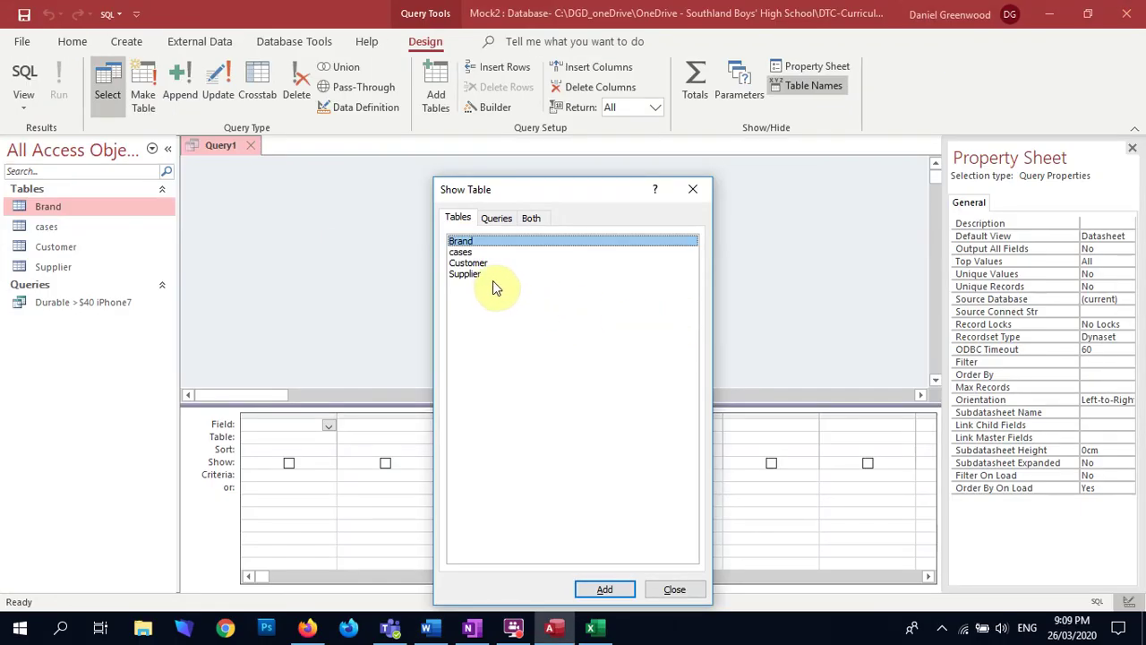
key(alt+Tab)
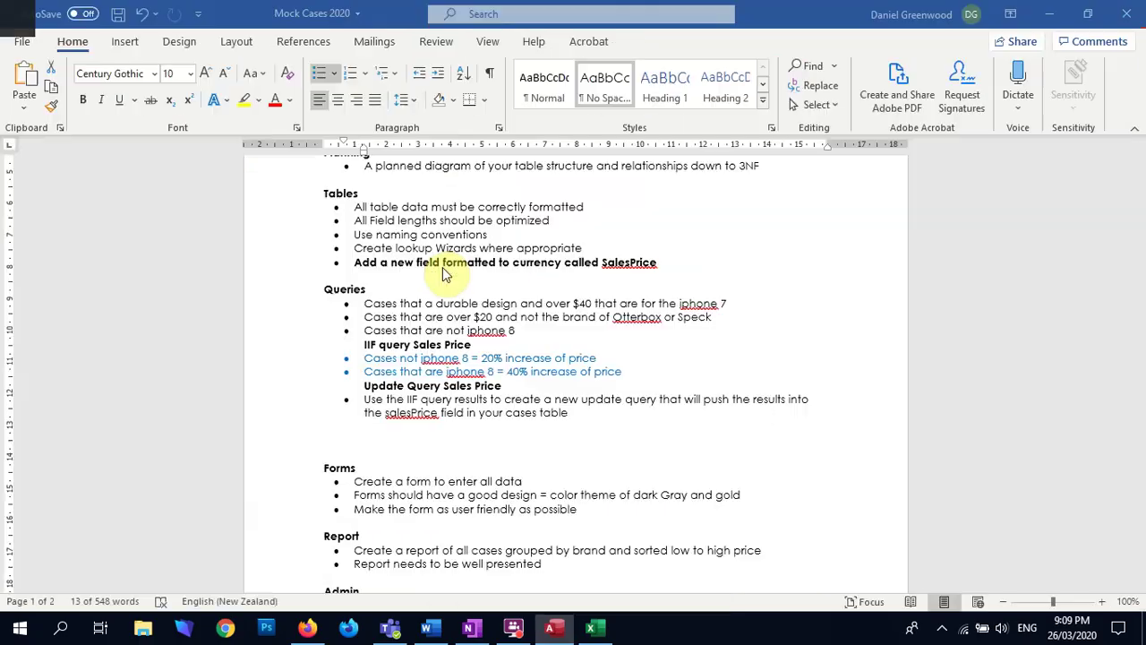
key(alt+Tab)
double_click(459, 252)
double_click(460, 241)
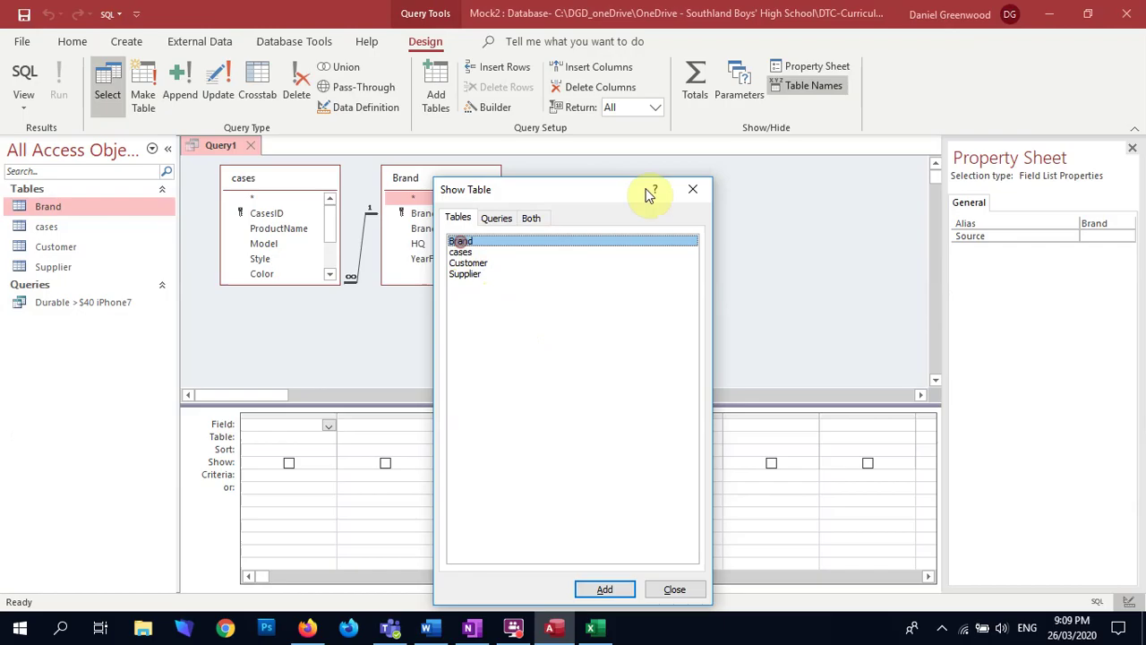
click(692, 189)
drag(284, 283, 272, 358)
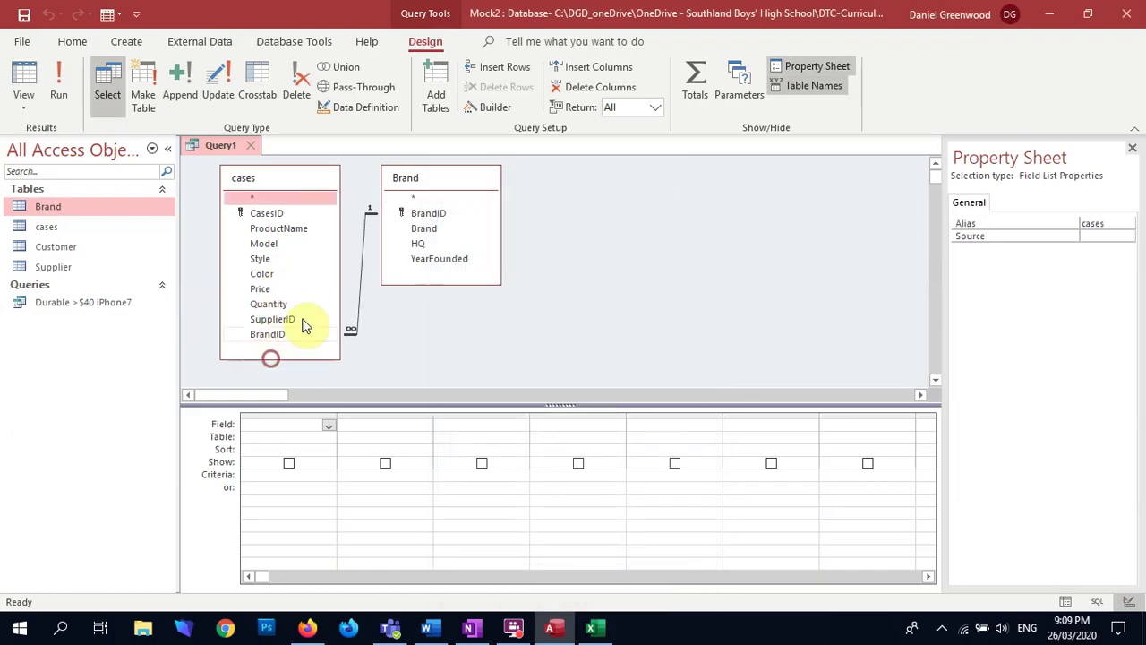
Add ProductName, Model, Style, Color and Price from cases, followed by Brand from the Brand table, to the query grid
click(266, 231)
double_click(266, 231)
double_click(263, 243)
double_click(260, 258)
double_click(261, 273)
double_click(261, 291)
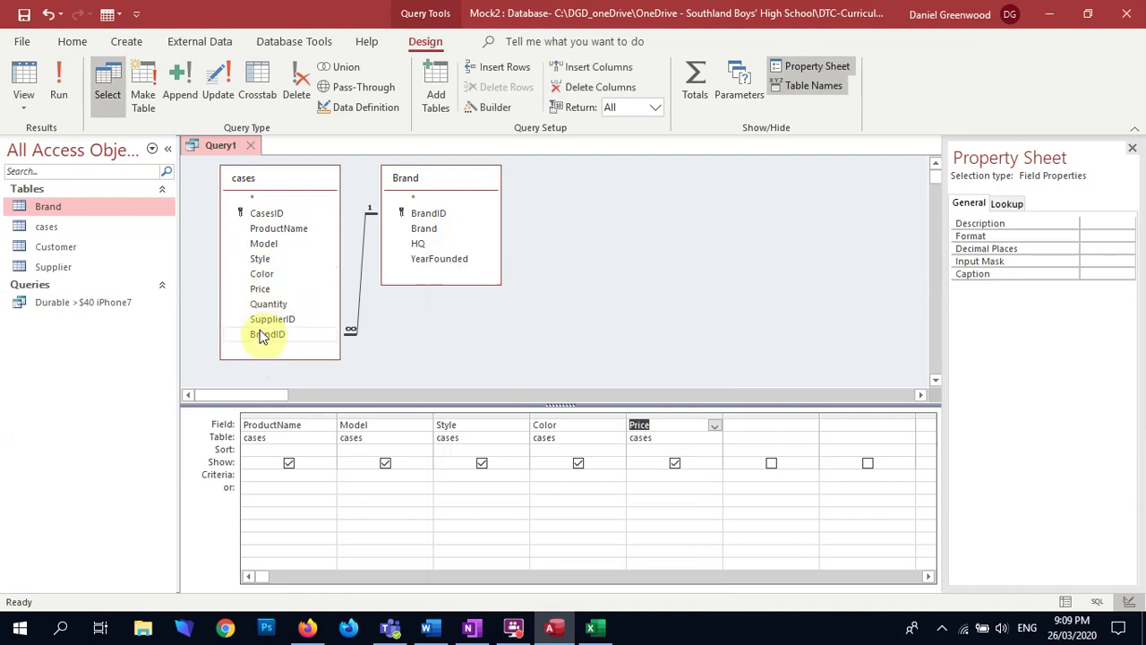
click(424, 230)
double_click(424, 229)
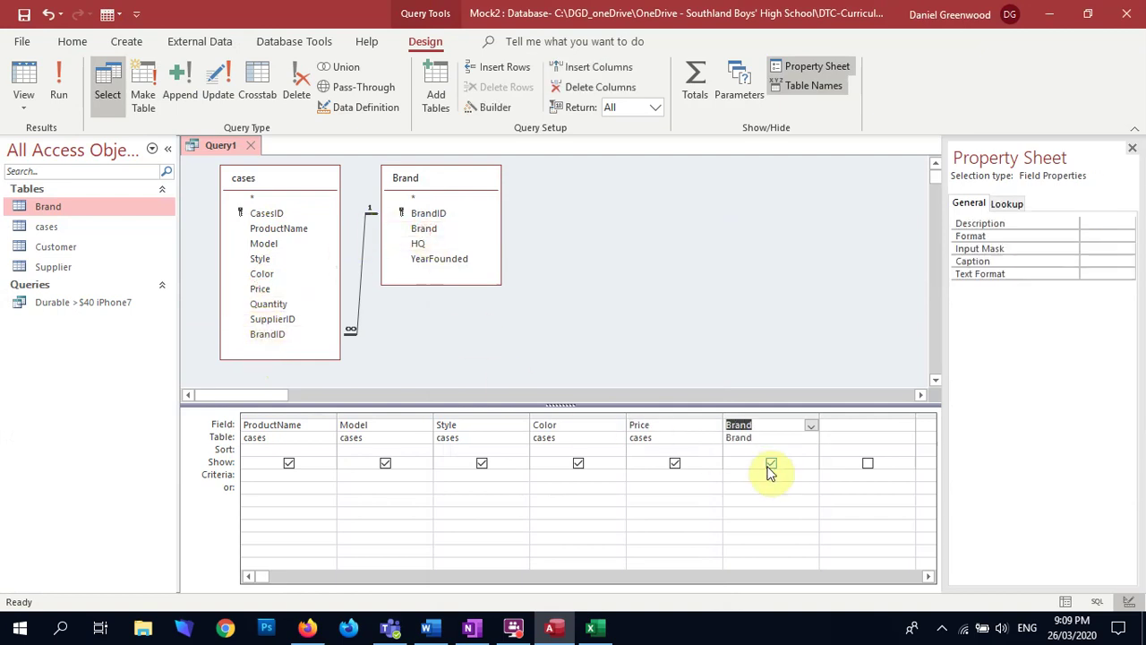
Set the Price criteria to >20 as the brief requires and run the query
click(643, 474)
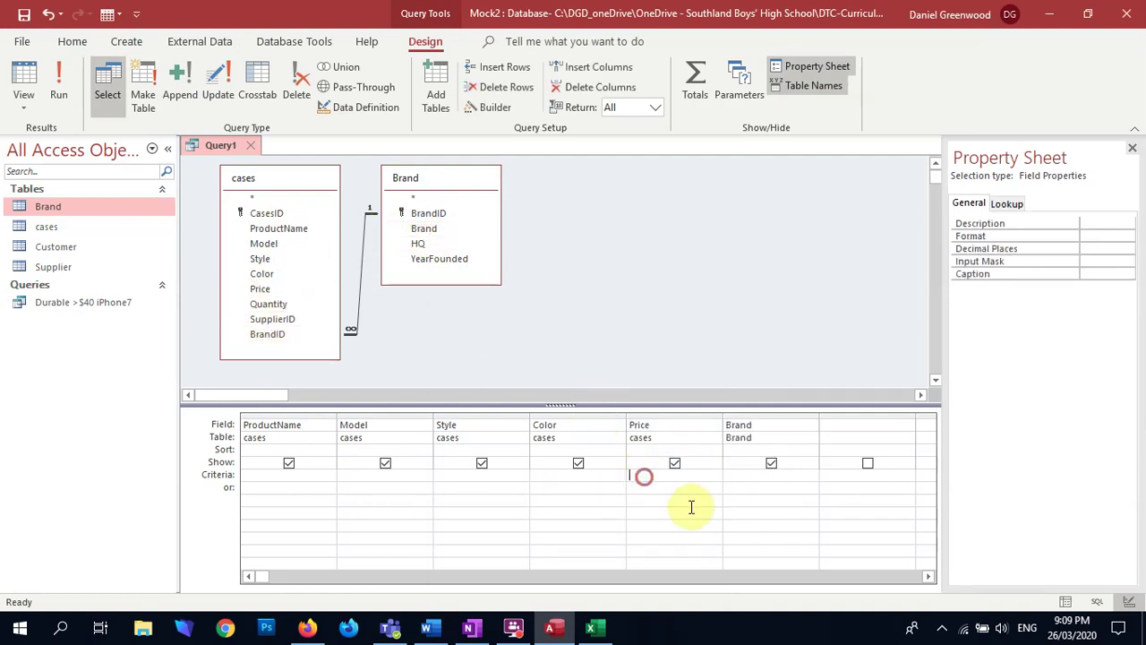
key(alt+Tab)
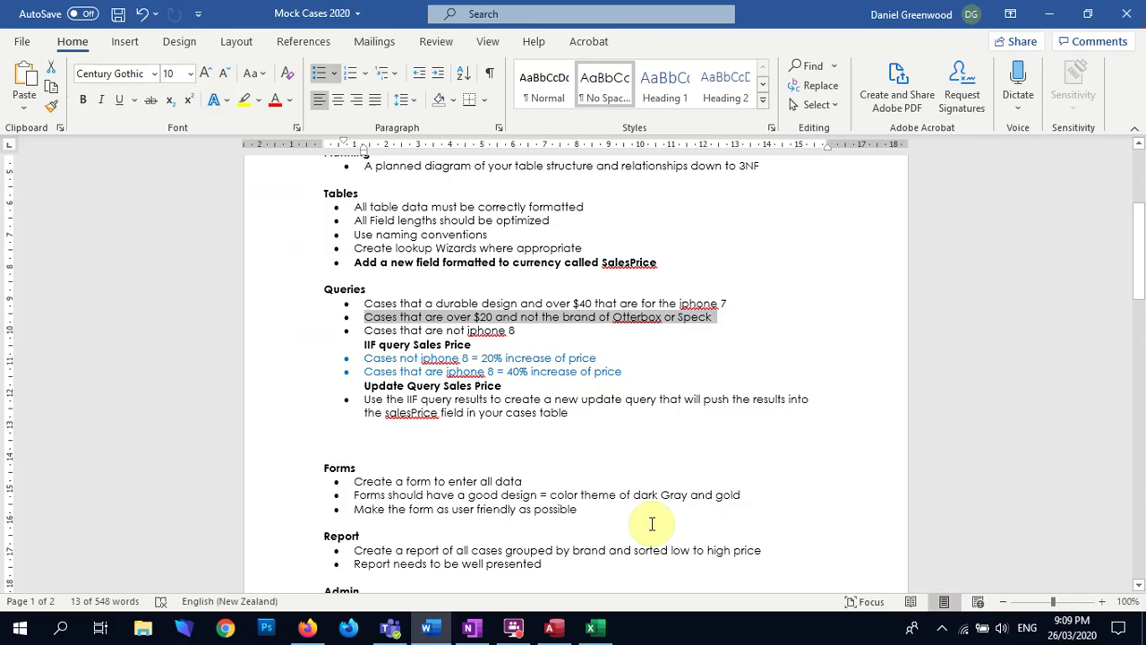
key(alt+Tab)
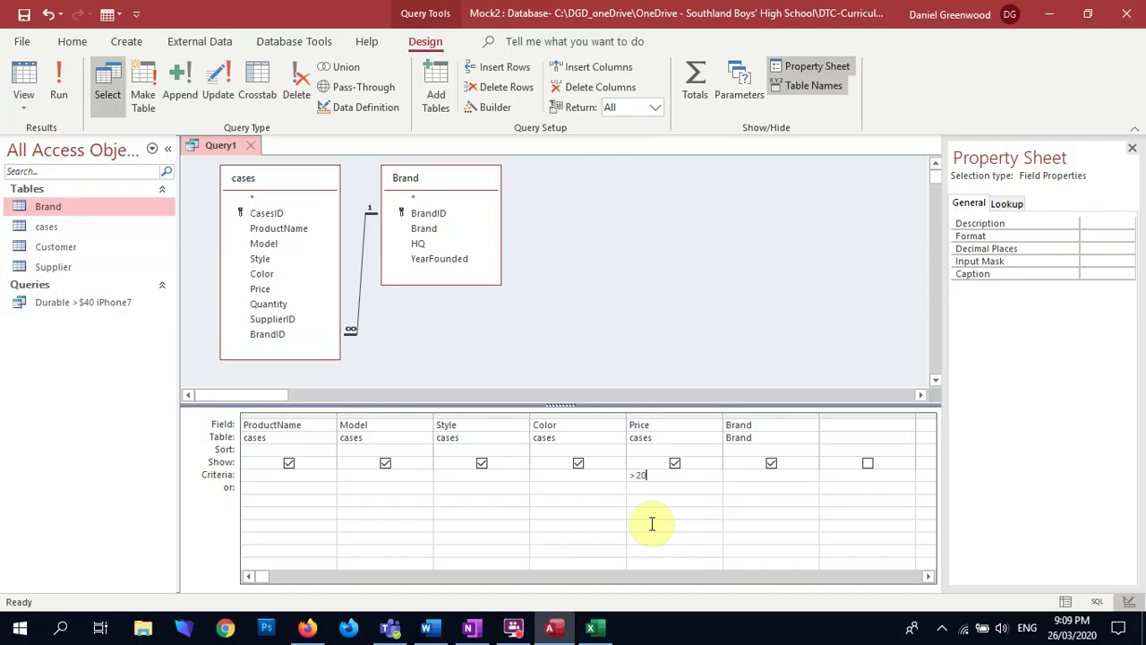
click(58, 83)
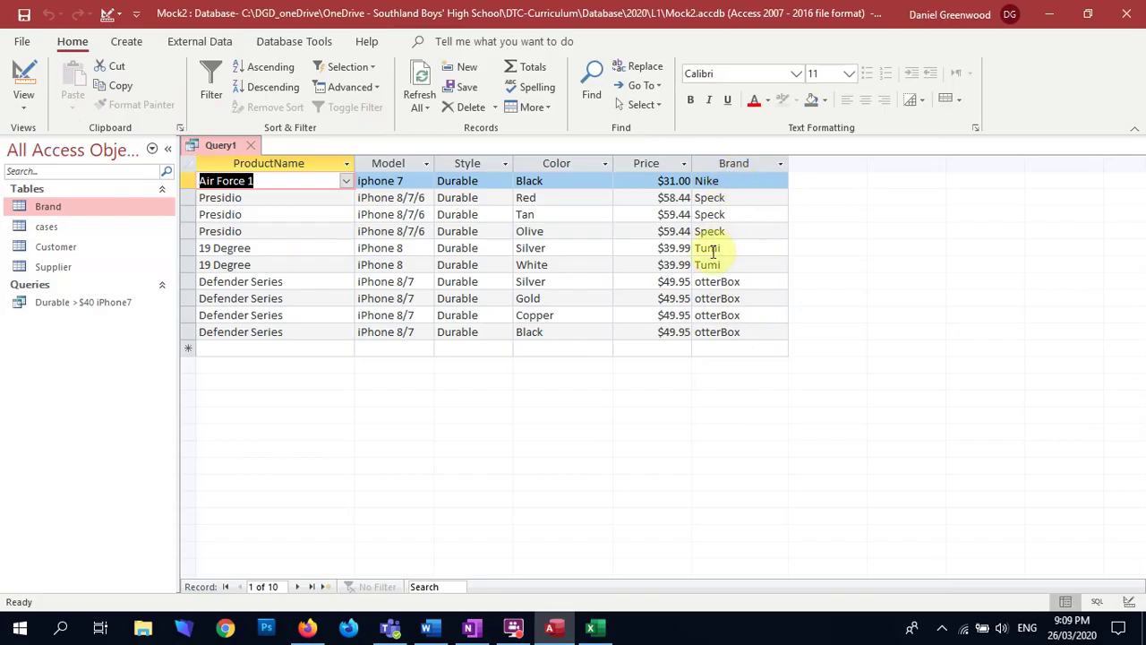
Recheck the brief, set the Brand criteria to Not OtterBox or Not Speck, run the query and return to its design
key(alt+Tab)
key(alt+Tab)
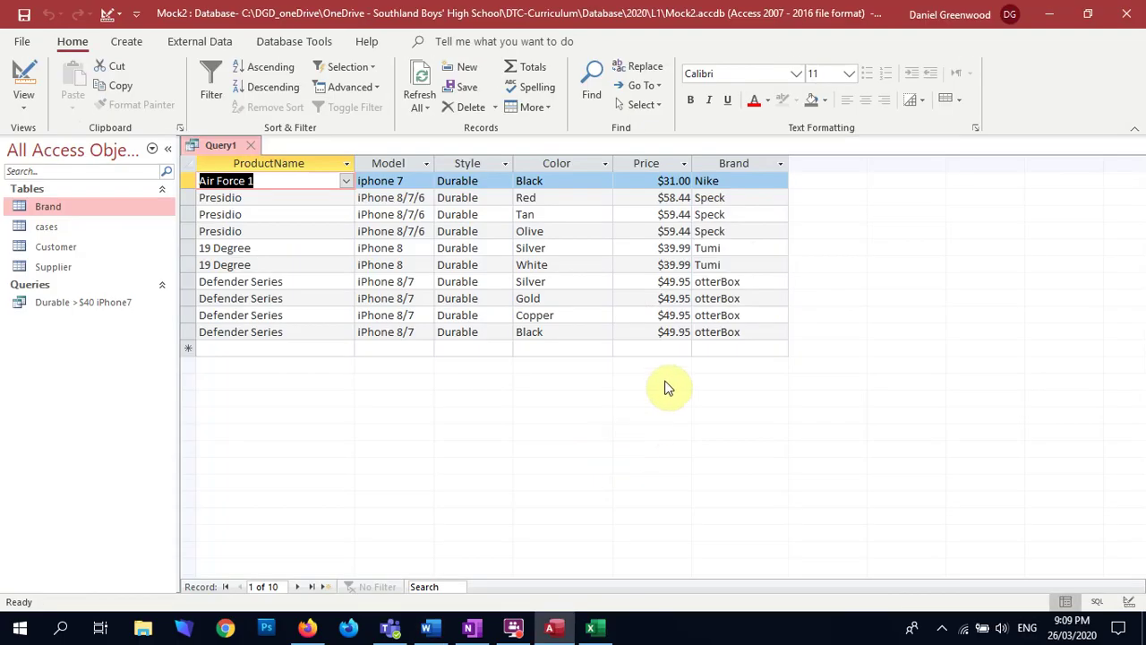
key(alt+Tab)
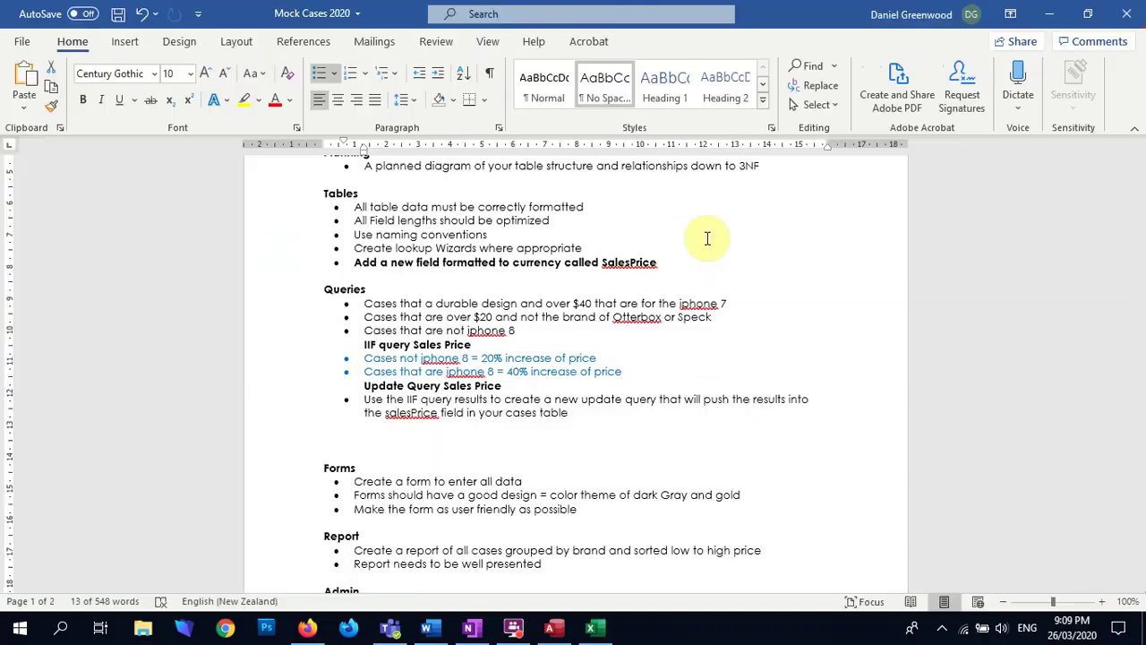
key(alt+Tab)
key(alt+Tab)
key(alt+Tab)
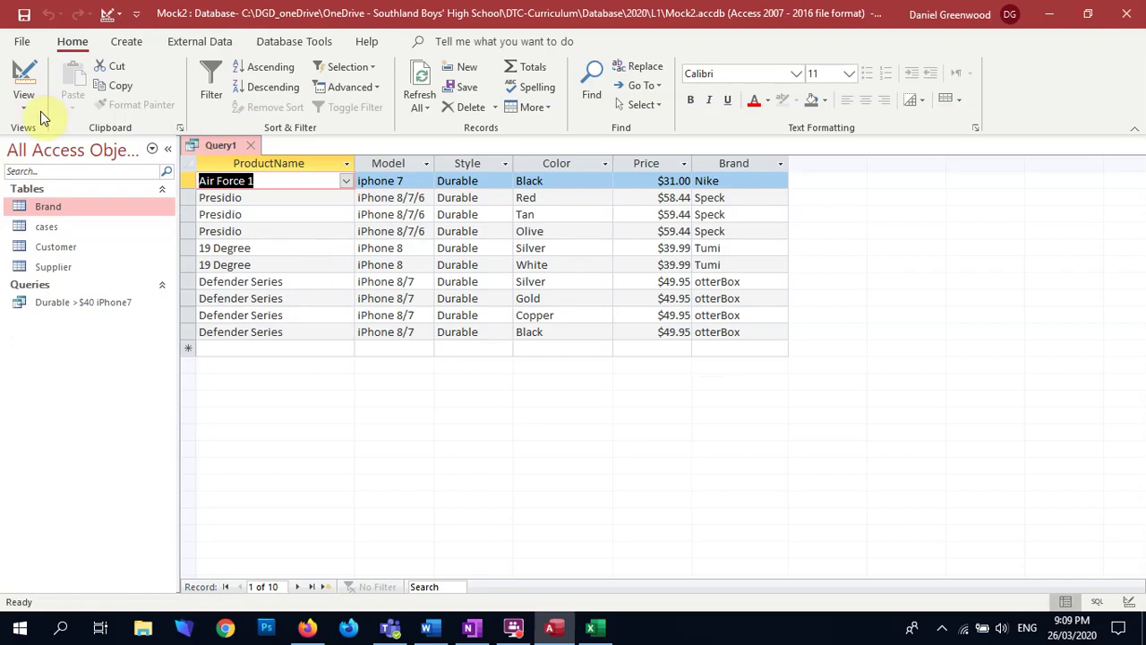
click(27, 85)
click(745, 475)
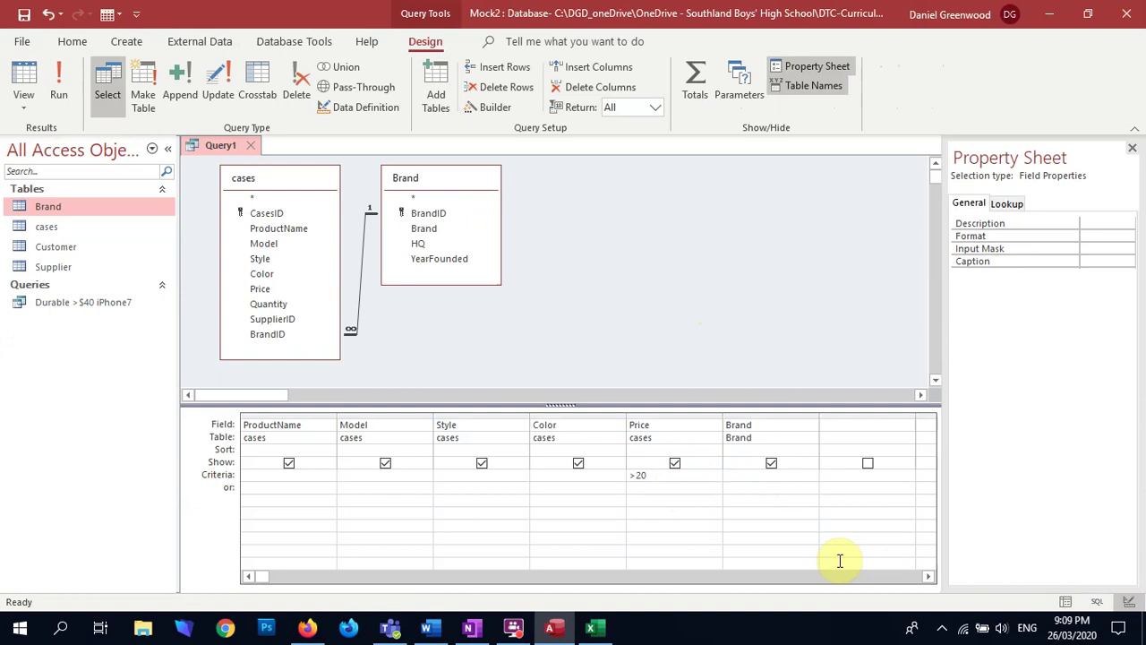
text(not Otter)
text(Speck)
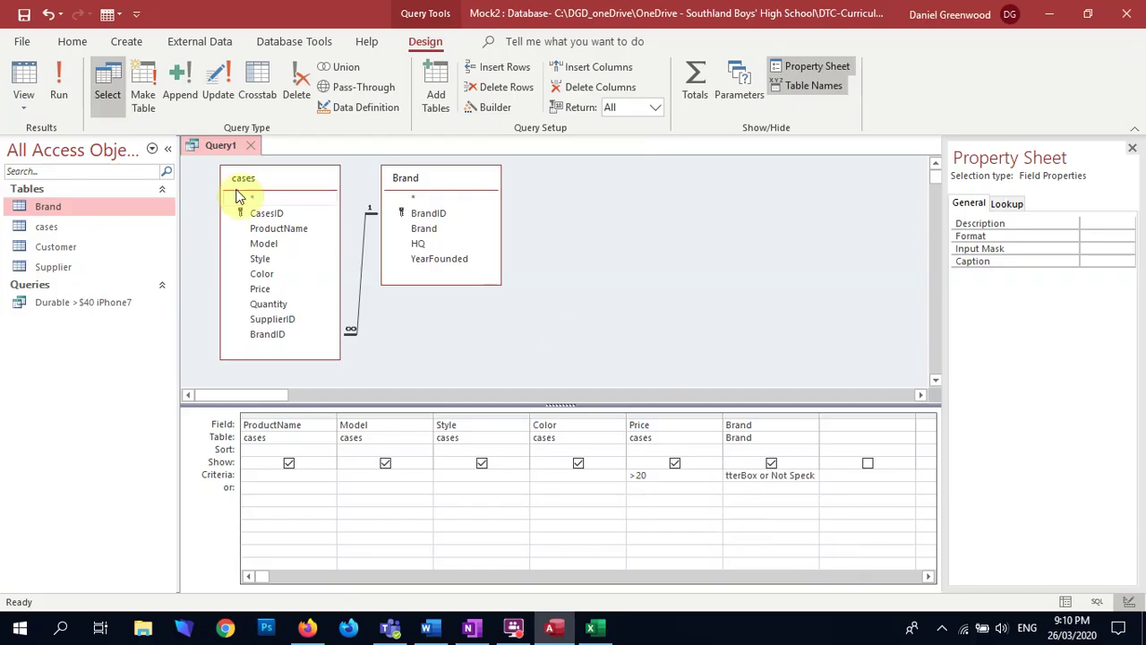
click(58, 85)
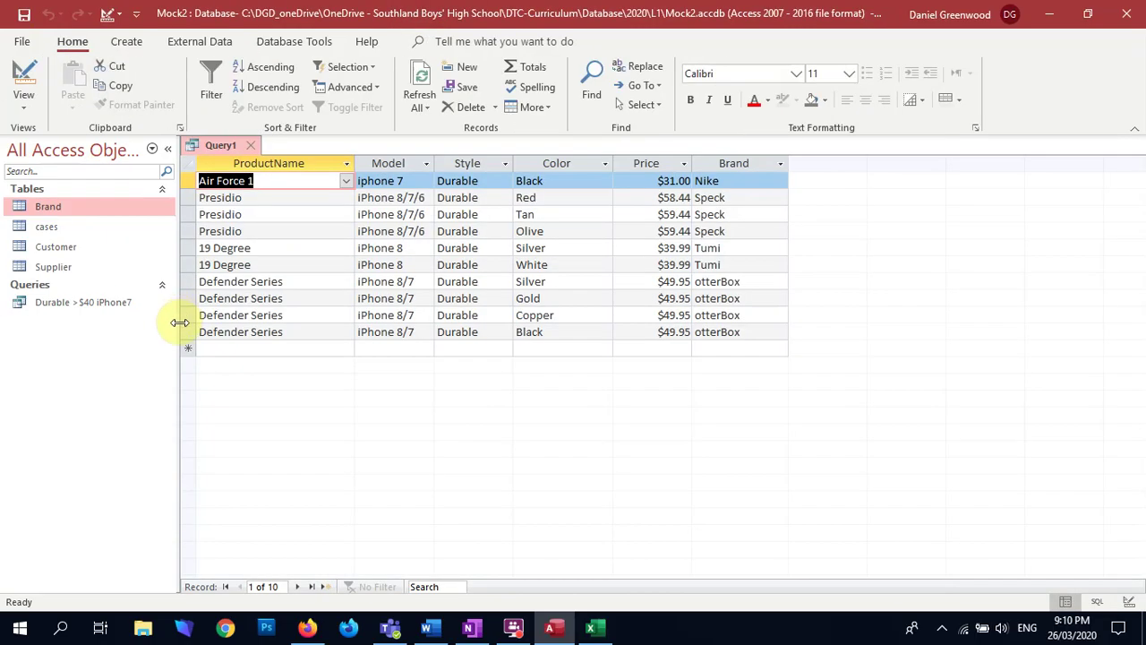
click(33, 68)
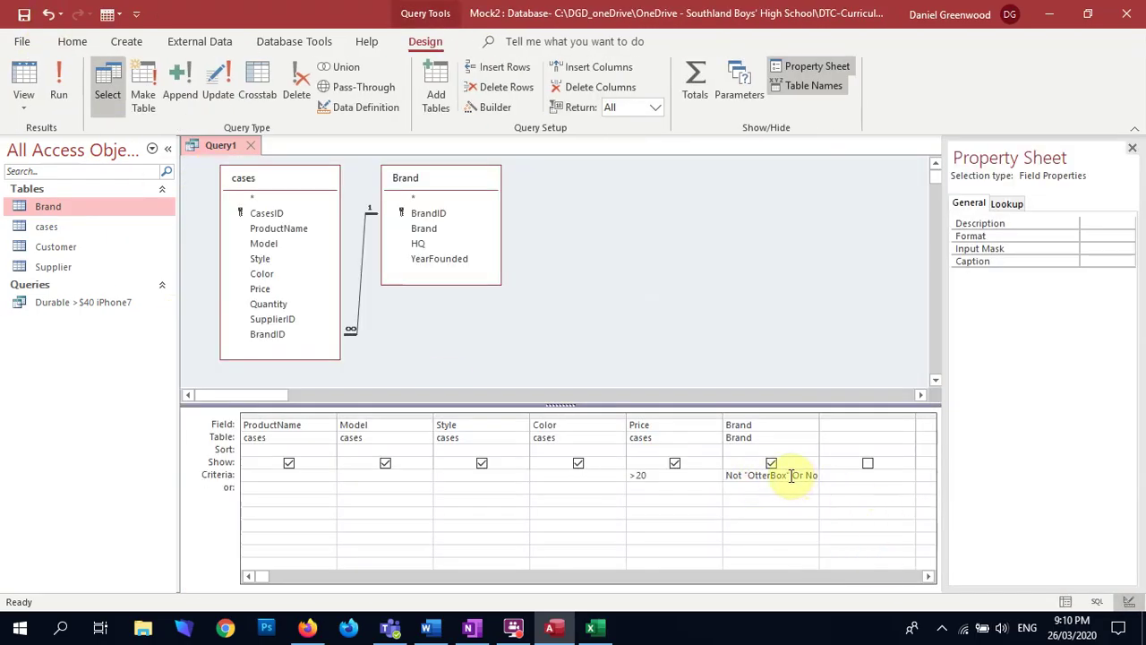
Shorten the Brand criteria to Not "OtterBox" and run the query
drag(792, 475, 926, 475)
key(BackSpace)
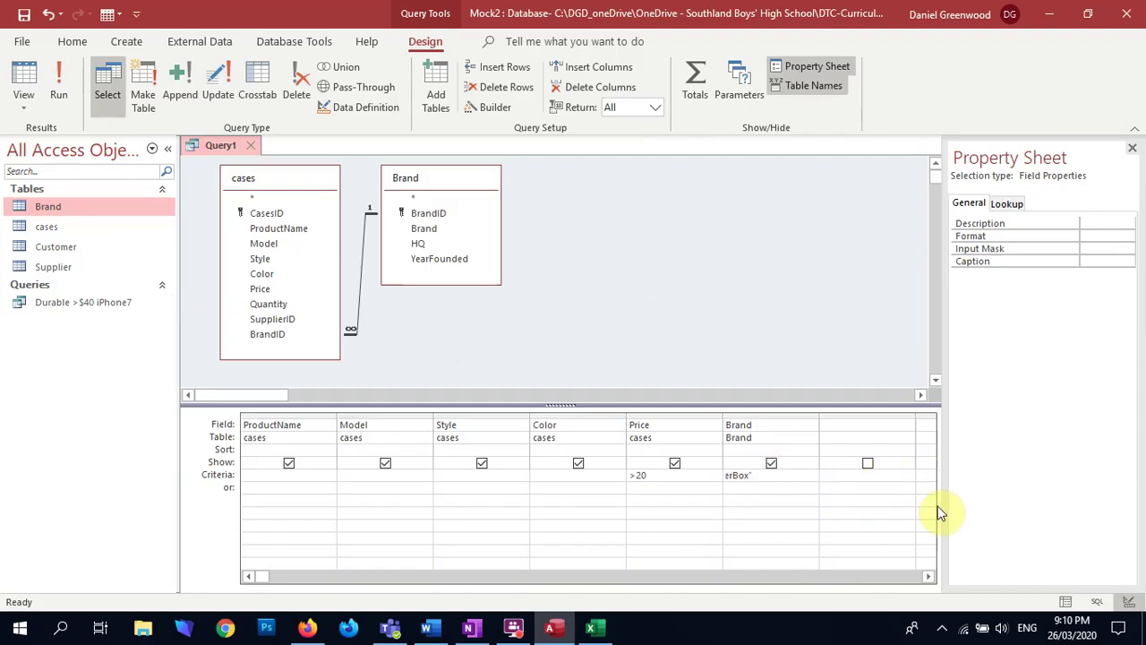
click(59, 90)
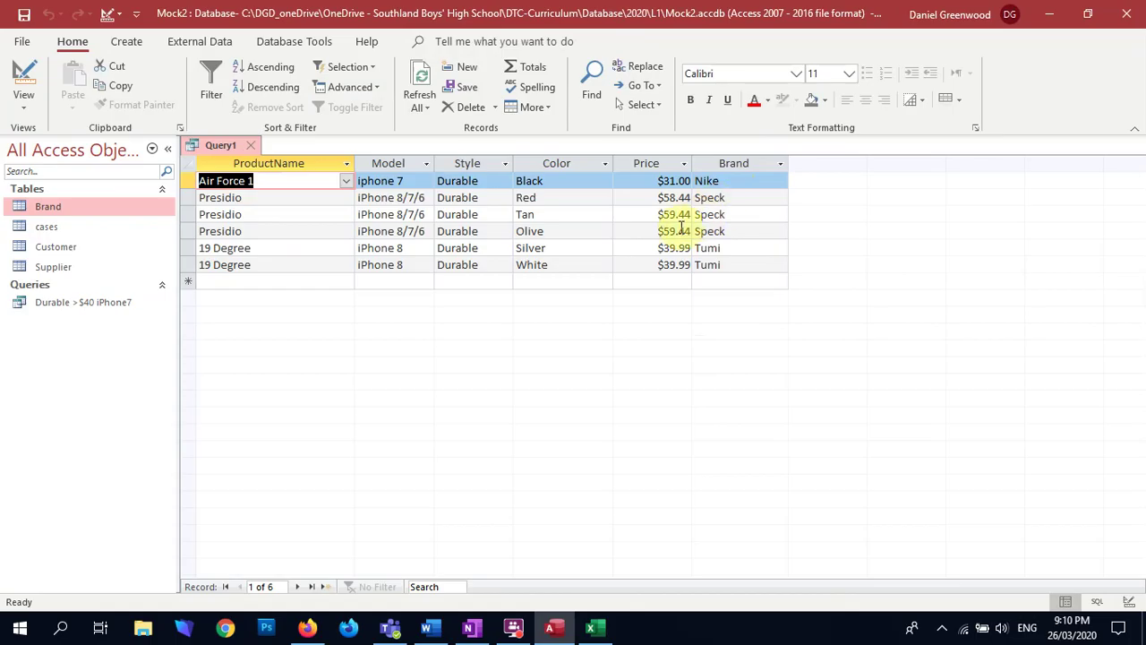
Return to the query design, add Not Speck as an alternative Brand criterion on the or row, and run the query
click(23, 90)
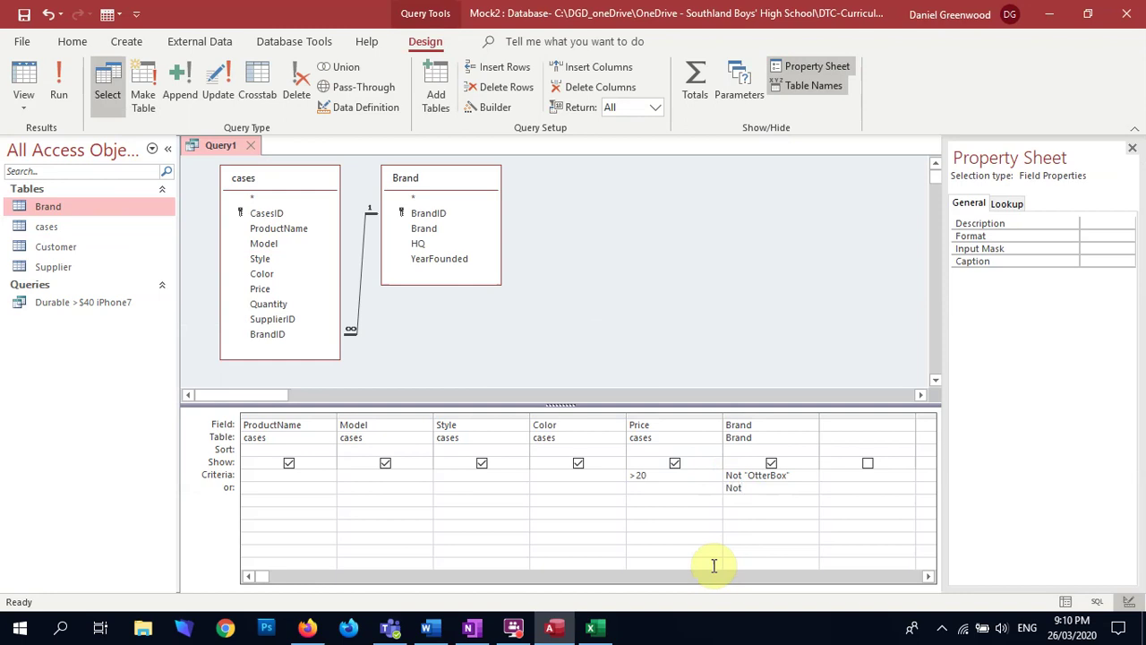
text(Not Speck)
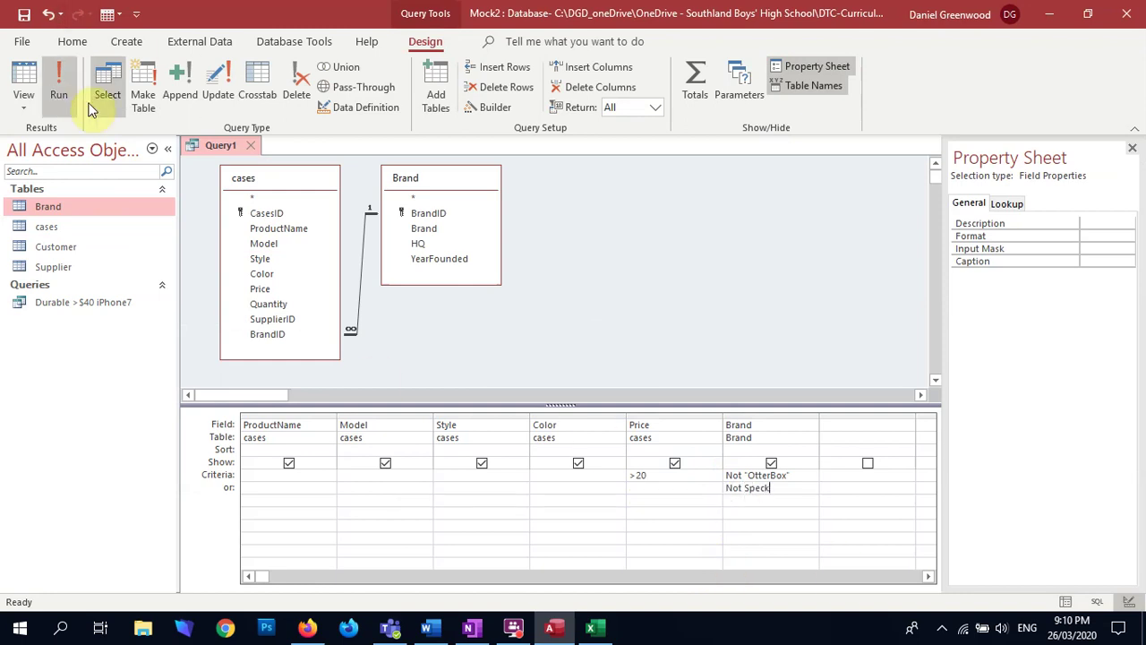
click(66, 71)
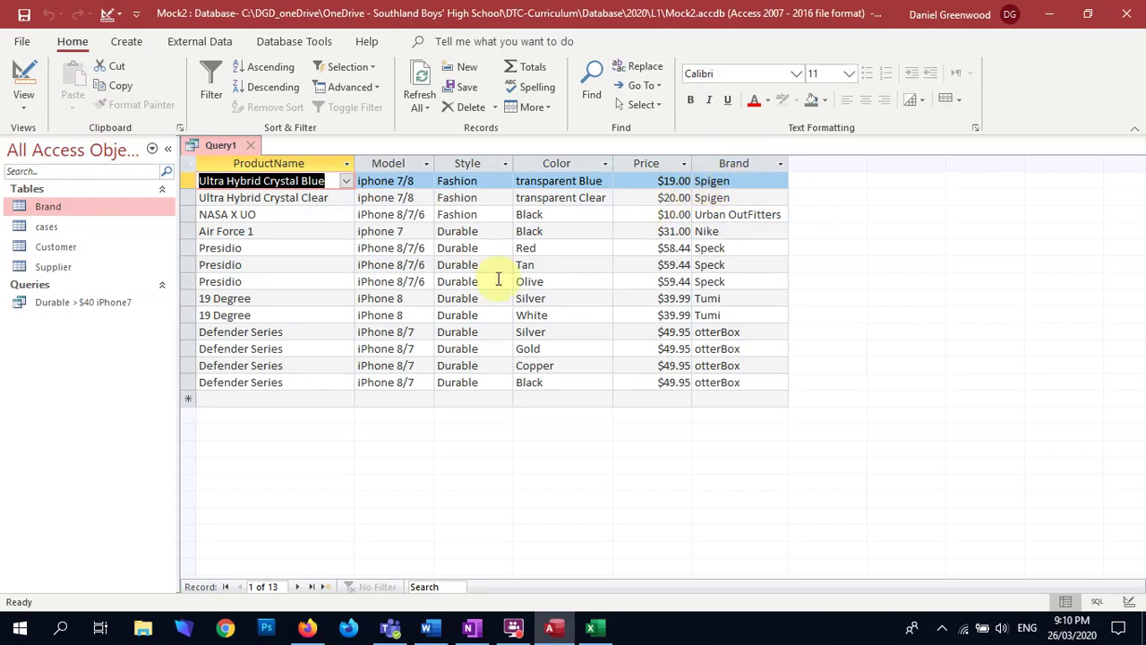
key(alt+Tab)
key(alt+Tab)
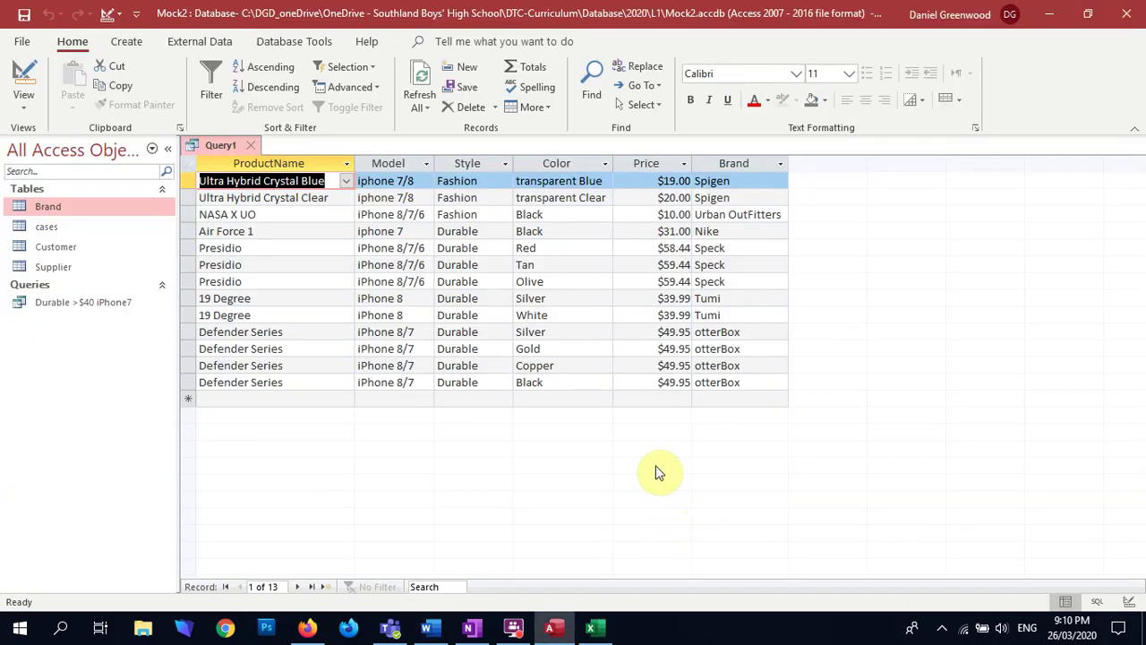
Return to the query design, set the Price or criterion to >20 beside Not "Speck", and run the query
click(22, 79)
click(644, 486)
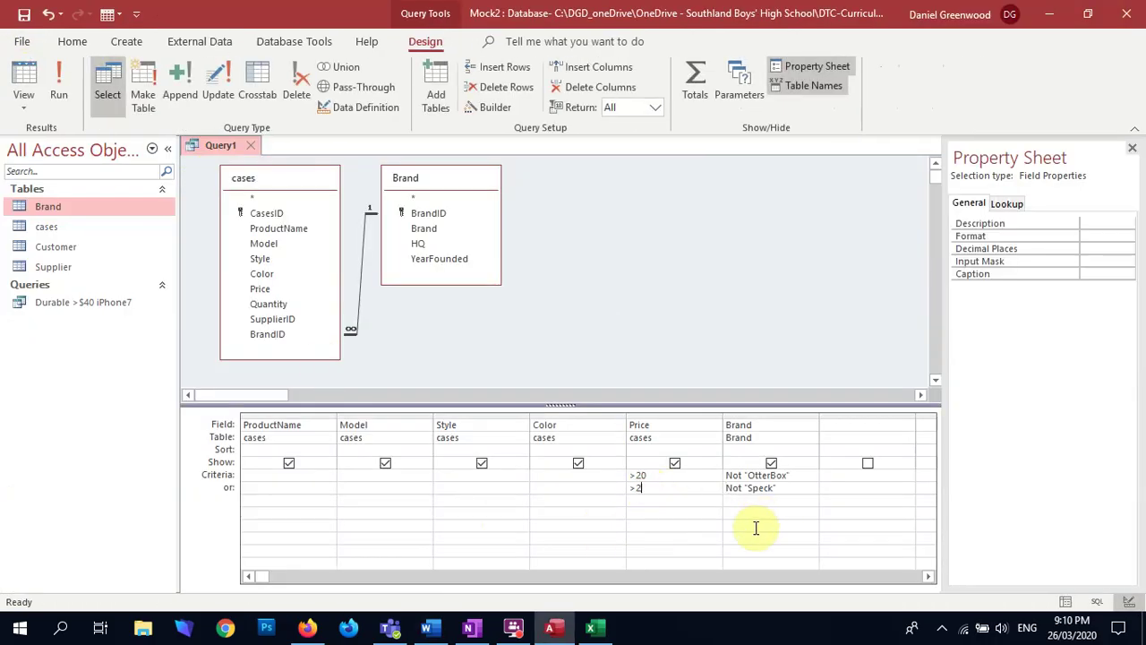
text(>20)
click(60, 85)
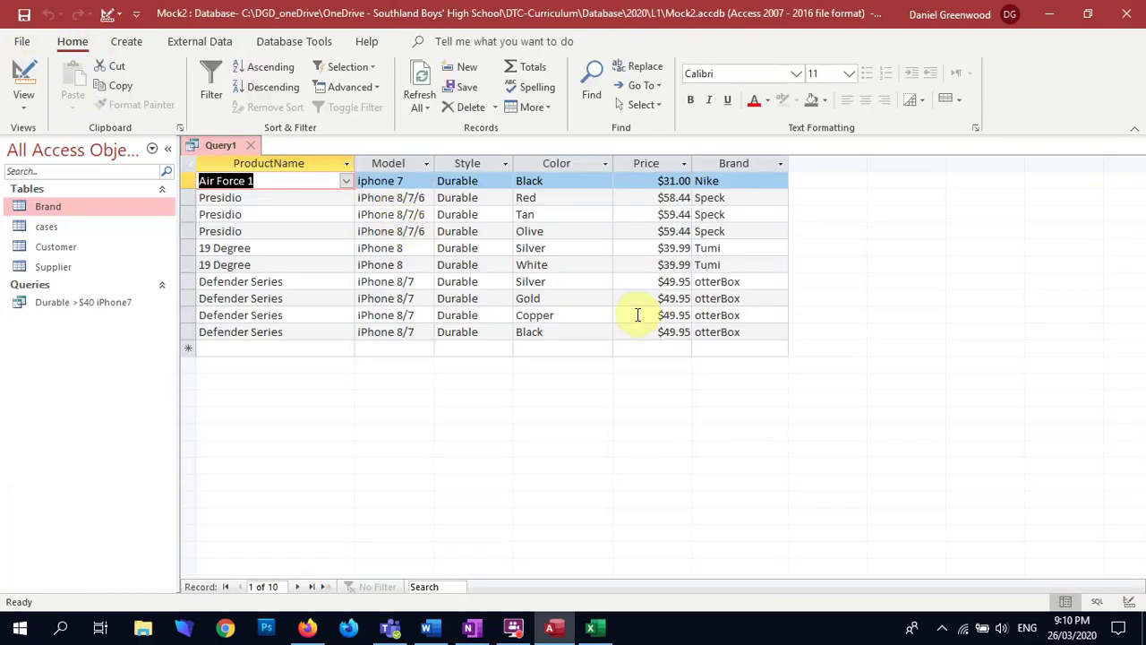
Return to the query design and clear the Price and Brand criteria from the or row
click(23, 82)
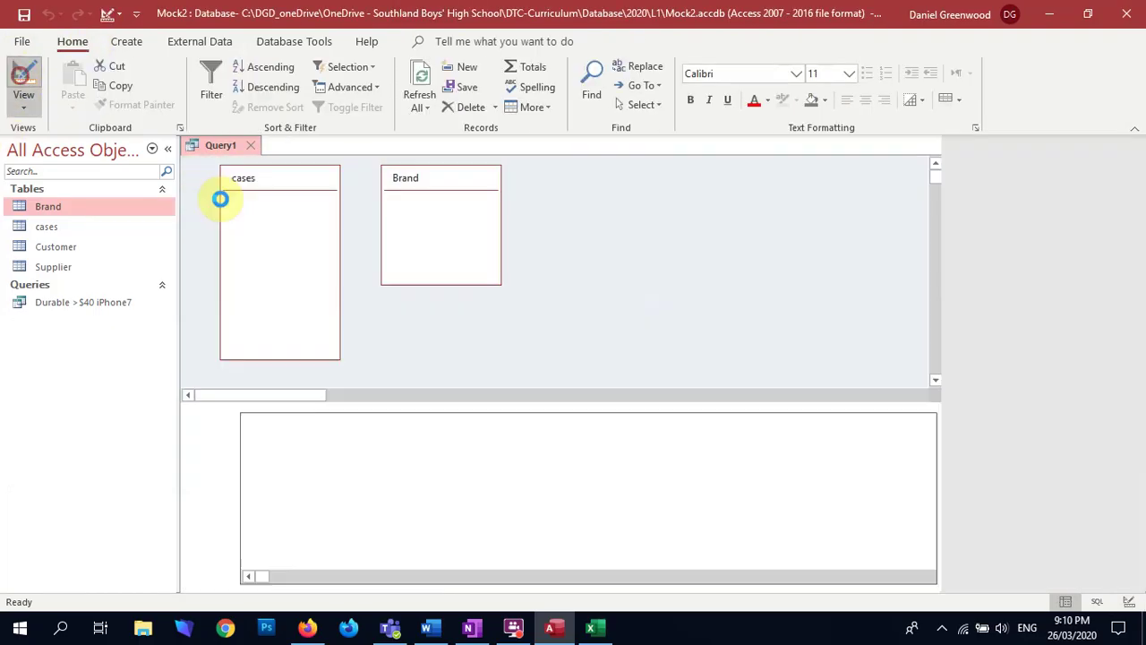
drag(778, 488, 552, 487)
key(Delete)
key(Delete)
click(783, 498)
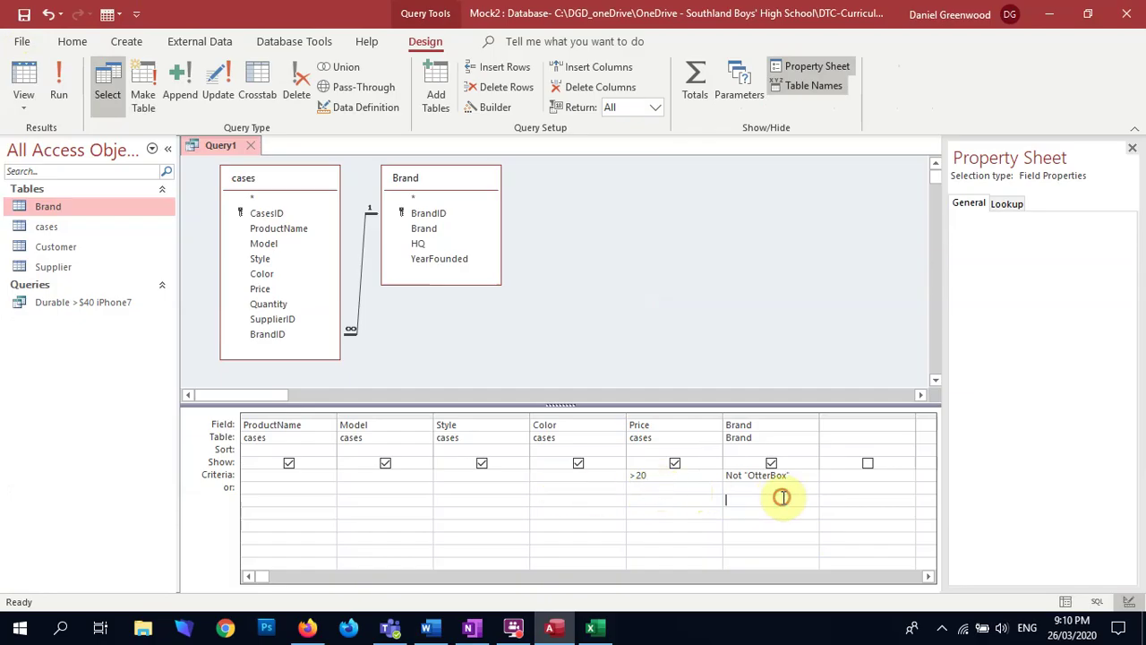
click(806, 475)
click(764, 481)
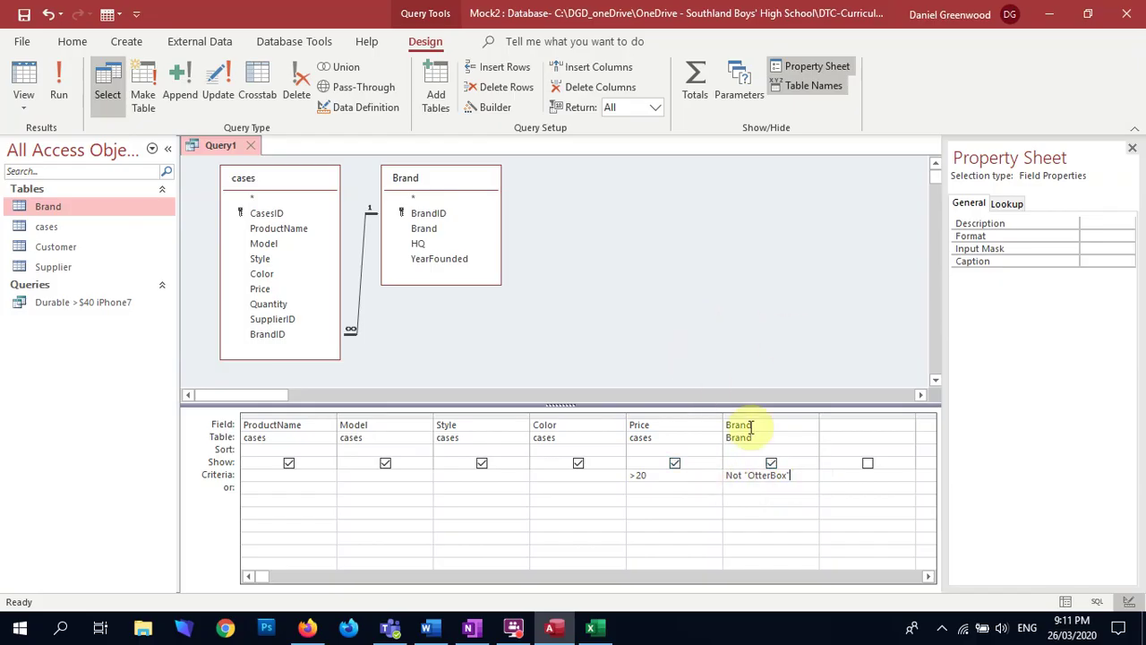
Switch to the Word brief, try removing "or Speck" from the over $20 requirement, and undo the deletion
key(alt+Tab)
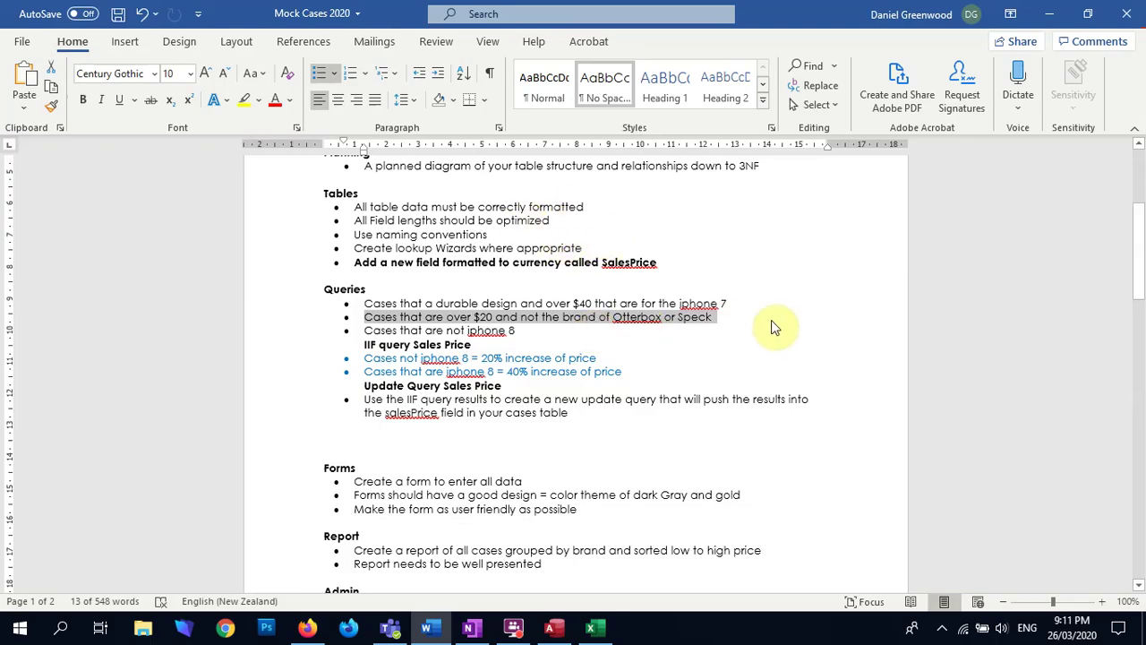
click(747, 315)
drag(724, 317, 665, 317)
key(BackSpace)
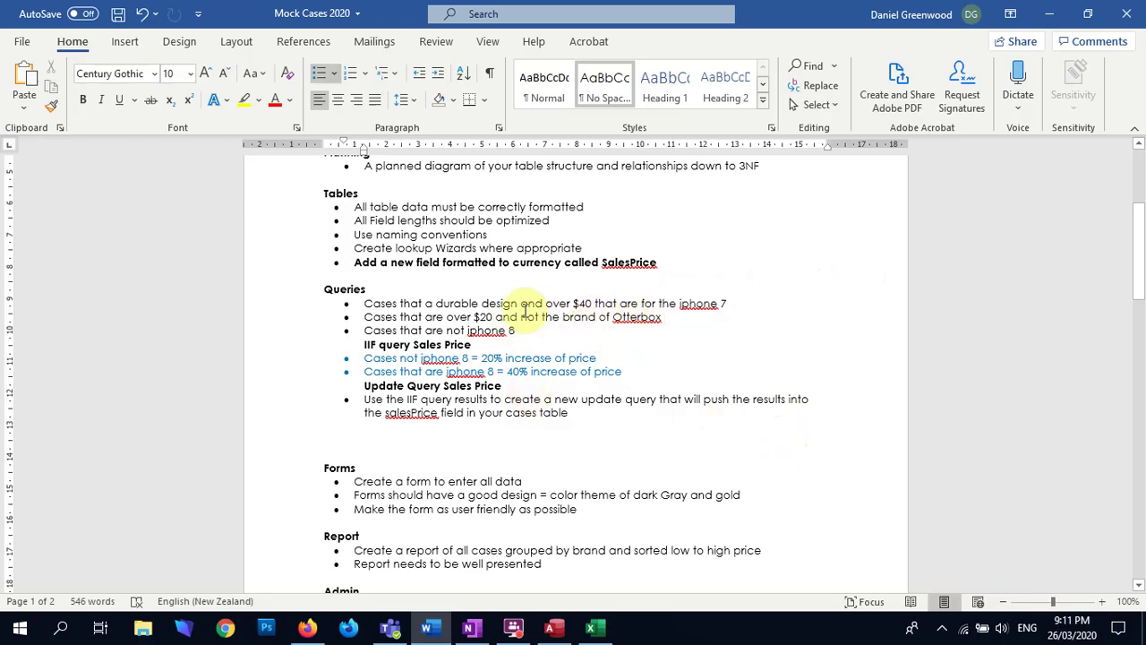
double_click(530, 319)
key(ctrl+z)
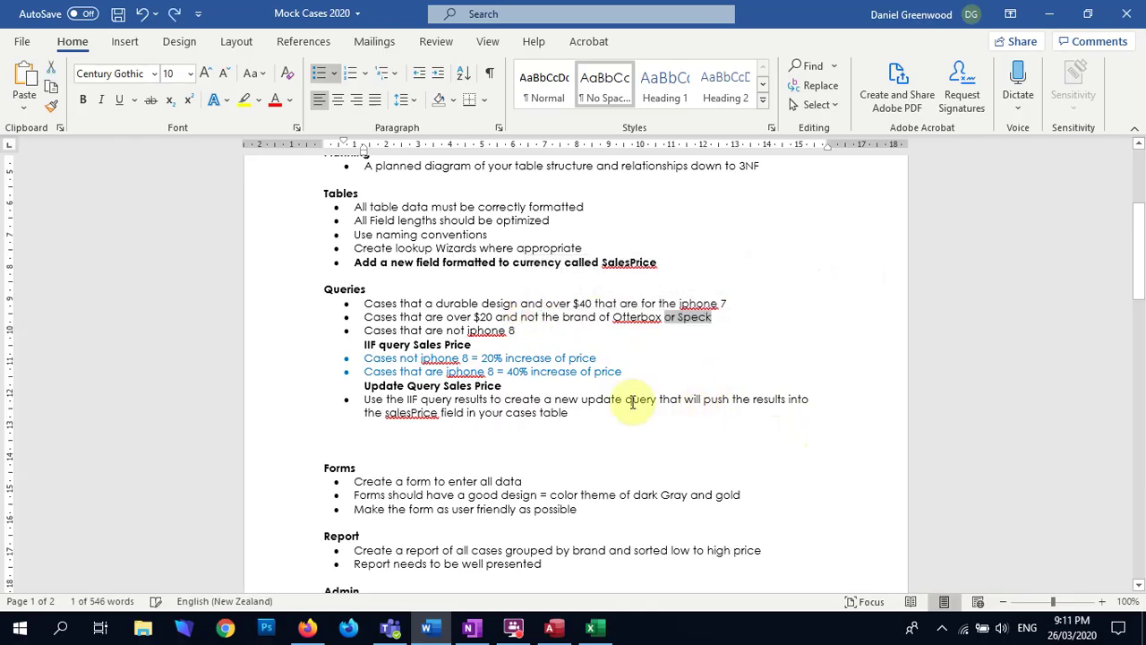
In the Word brief, delete the word "not" from the over $20 Otterbox or Speck requirement
click(528, 315)
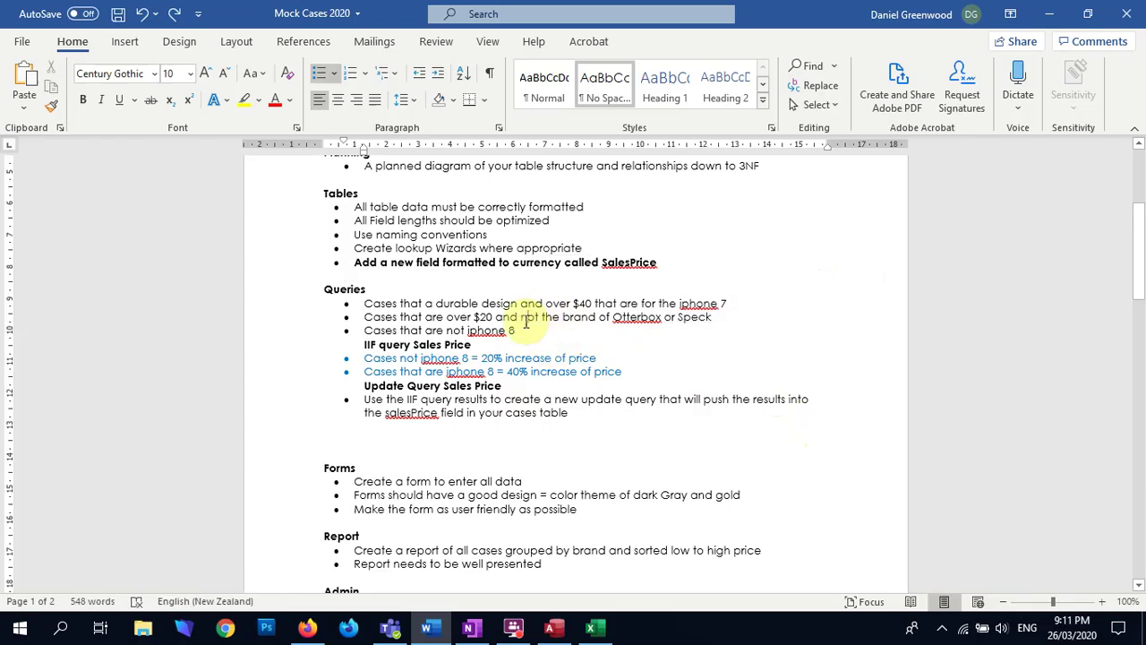
double_click(531, 318)
key(Delete)
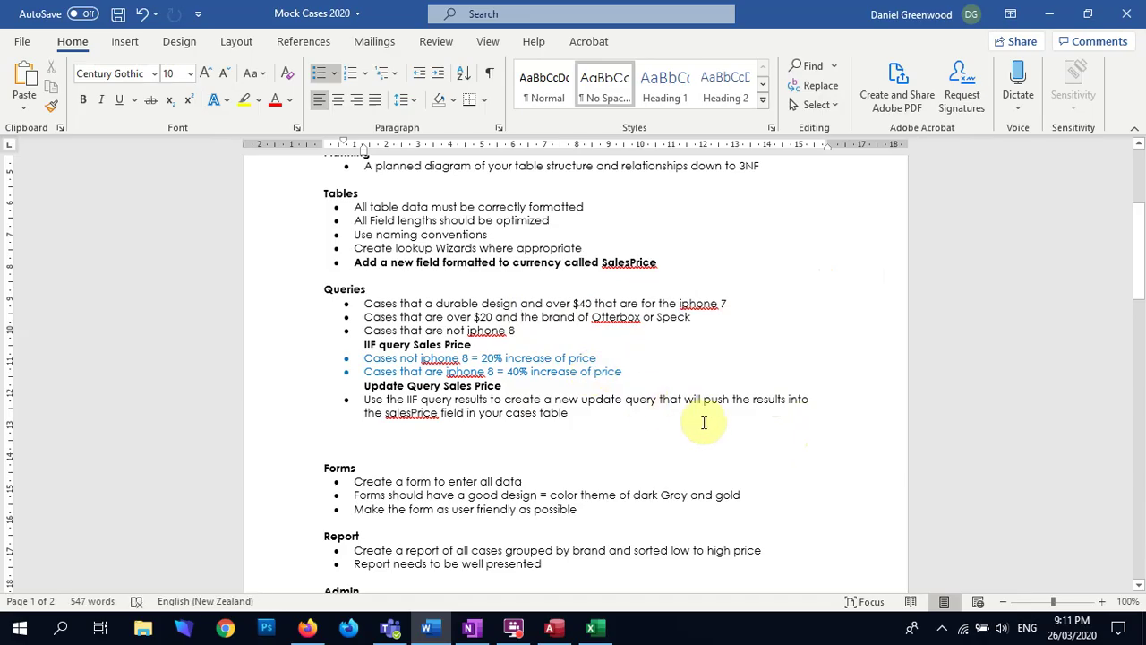
Switch back to Access, replace the Brand criteria with OtterBox or Speck, and run the query
key(alt+Tab)
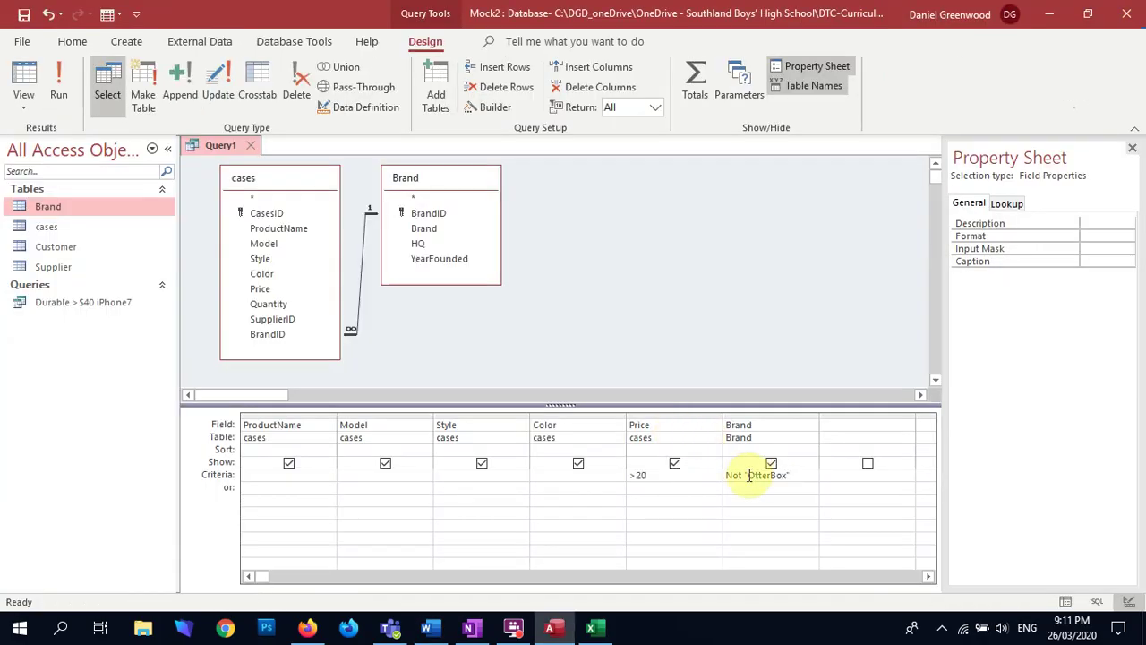
drag(793, 475, 687, 477)
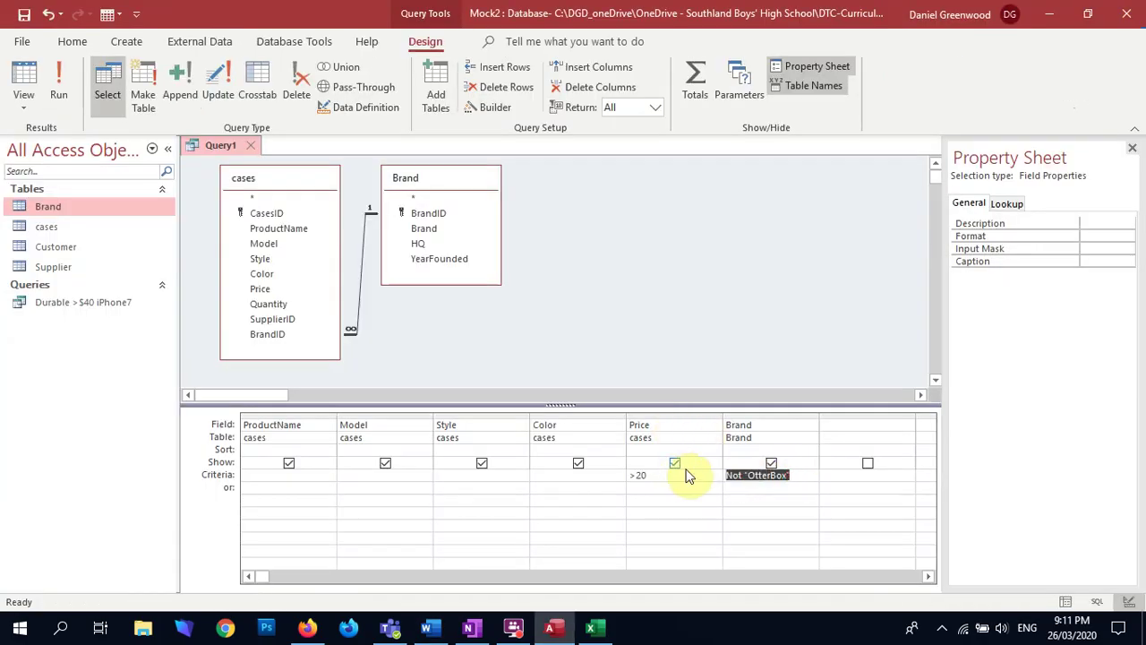
text(O)
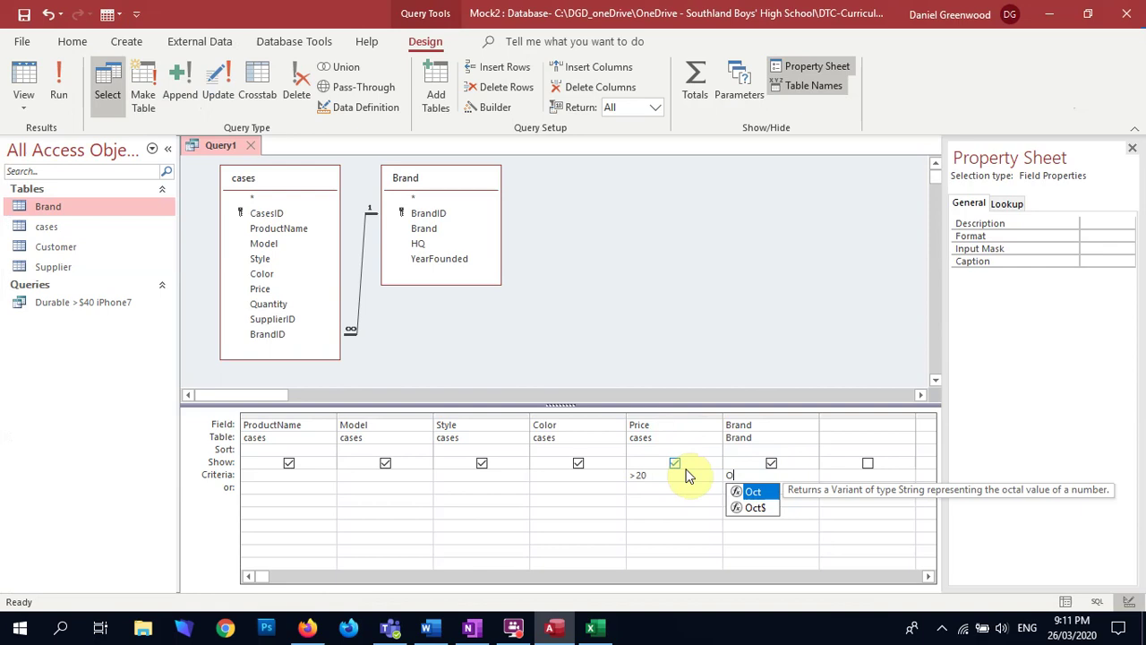
text(tter)
key(Escape)
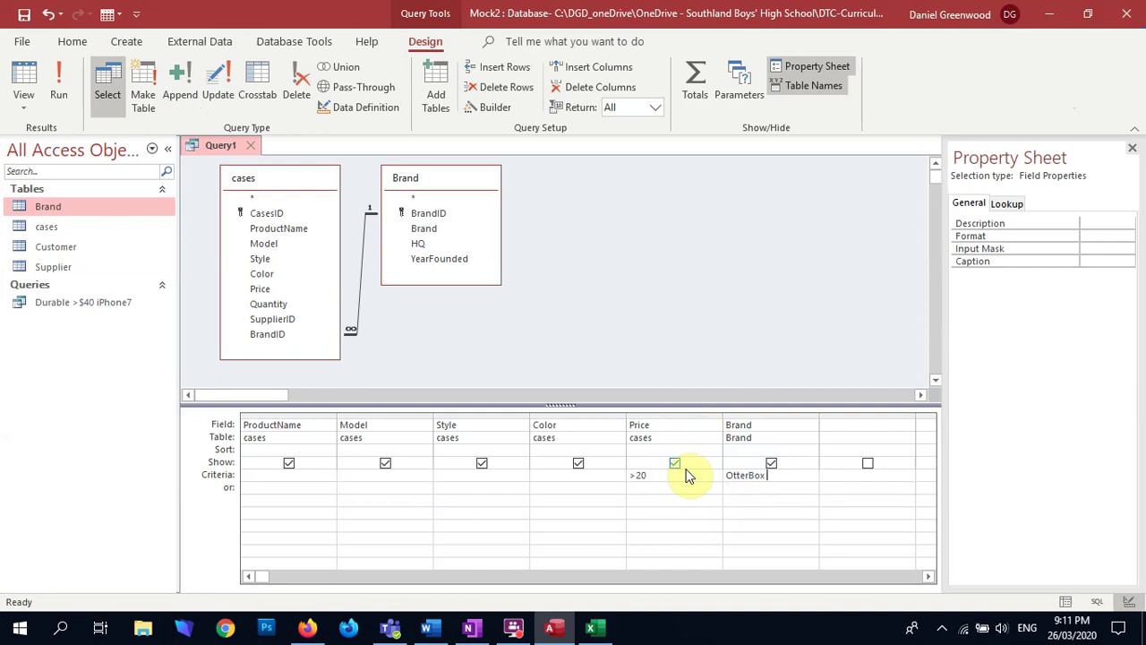
text(Box or SPec)
key(BackSpace)
key(BackSpace)
text(p)
key(Escape)
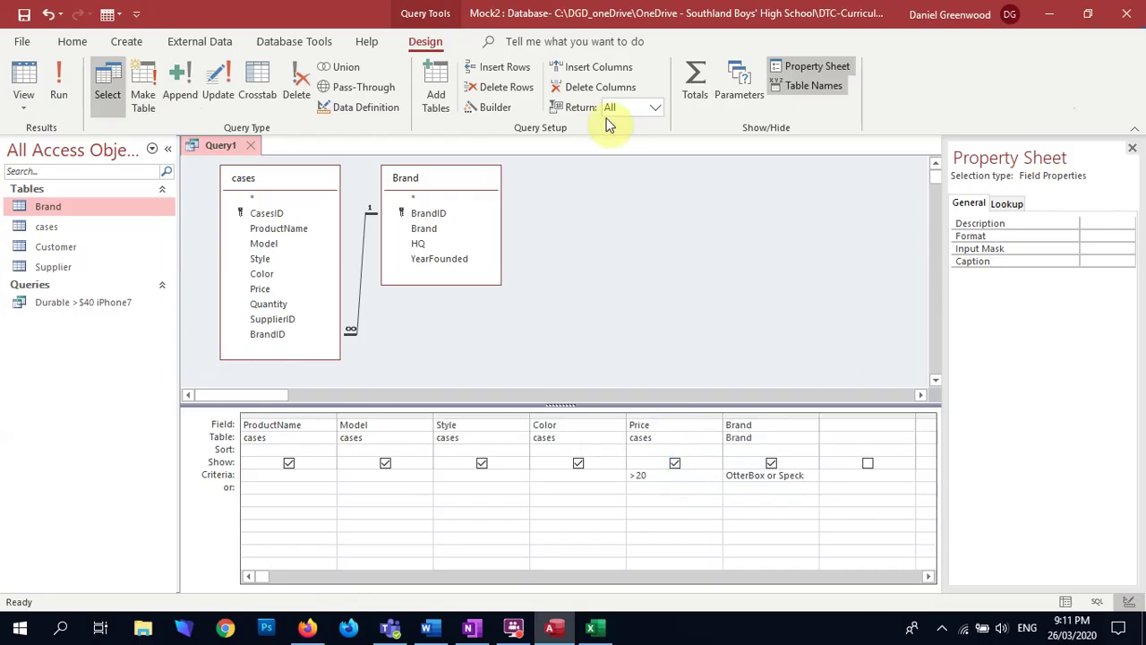
click(59, 82)
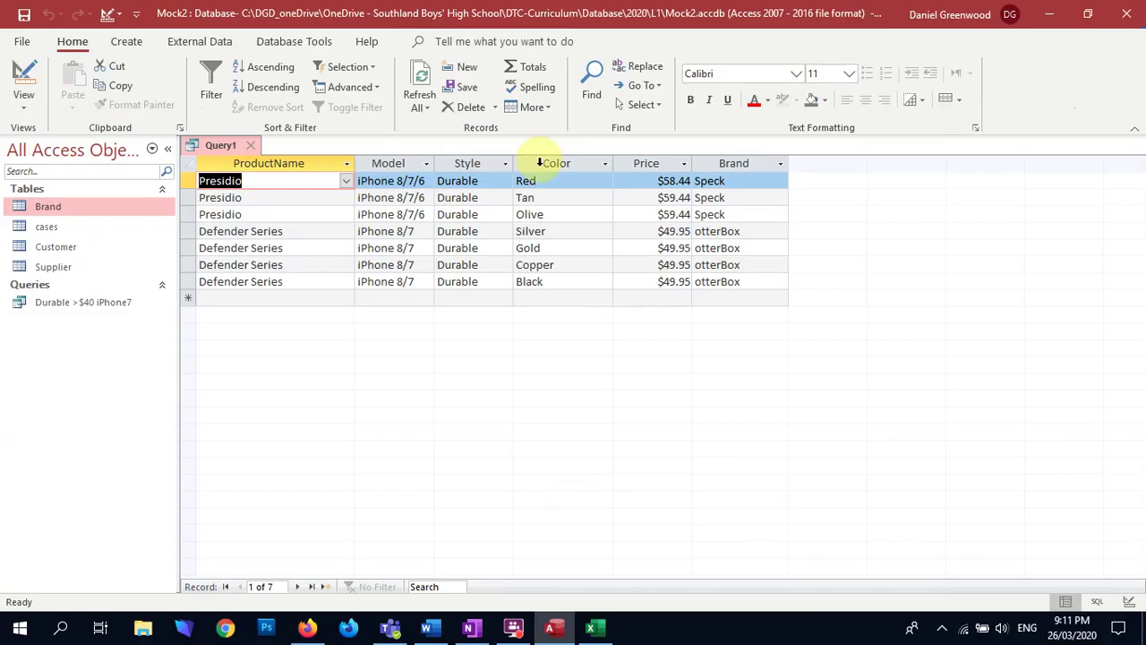
Adjust the Price and Brand column widths in the query results and fit the Color column to its contents
double_click(691, 163)
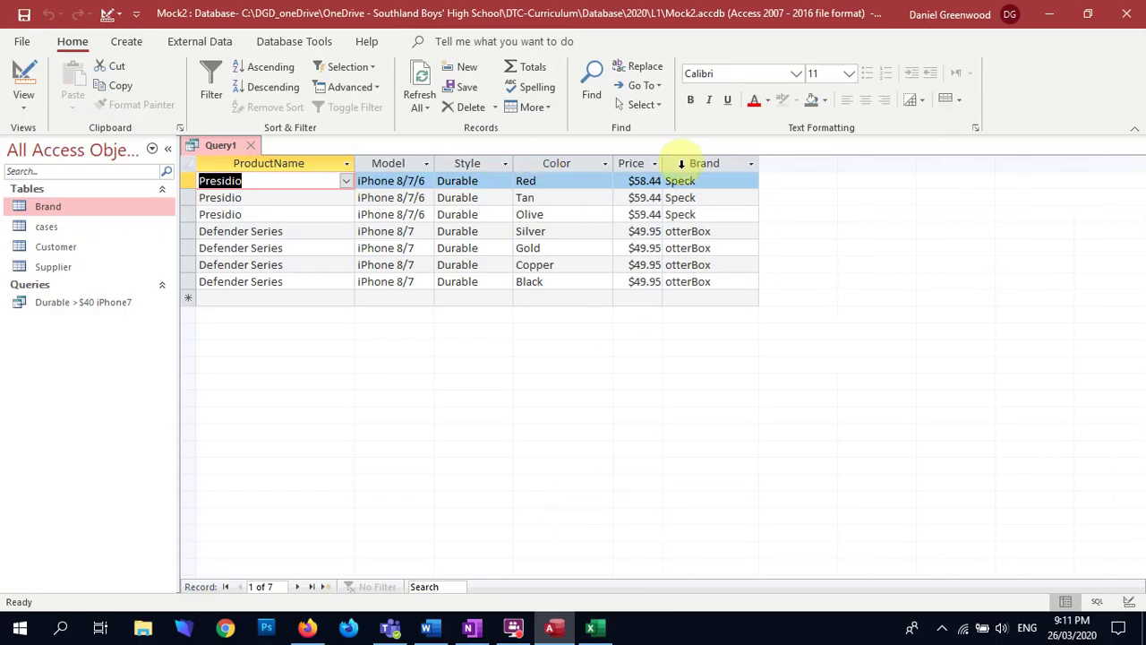
drag(663, 163, 673, 163)
drag(770, 163, 777, 163)
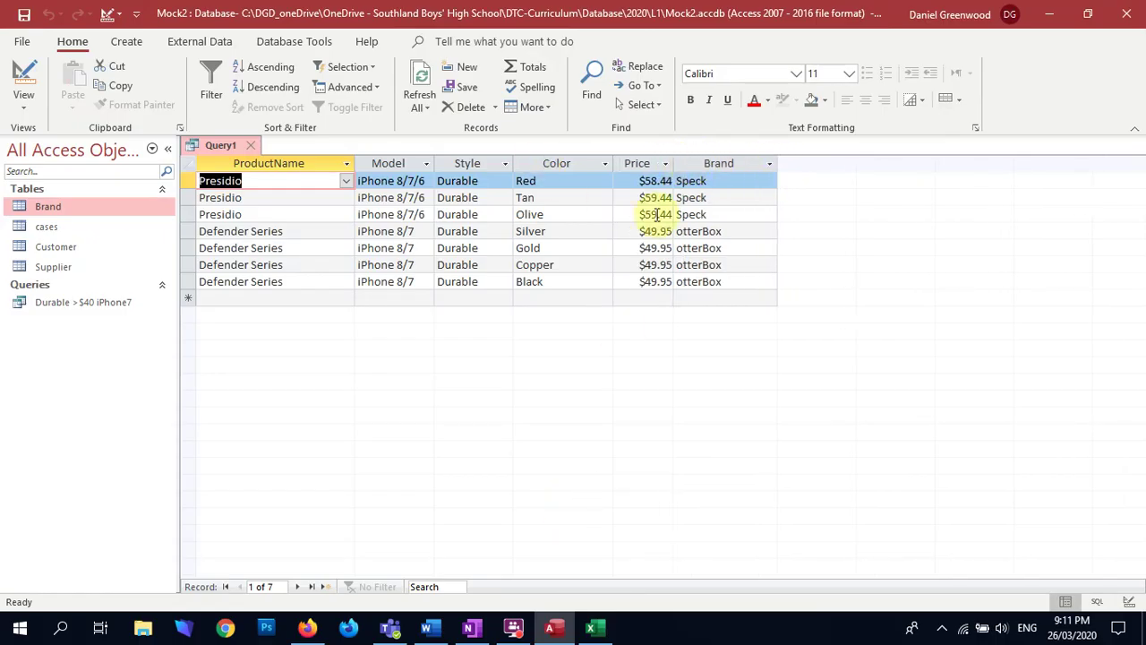
click(611, 165)
click(613, 162)
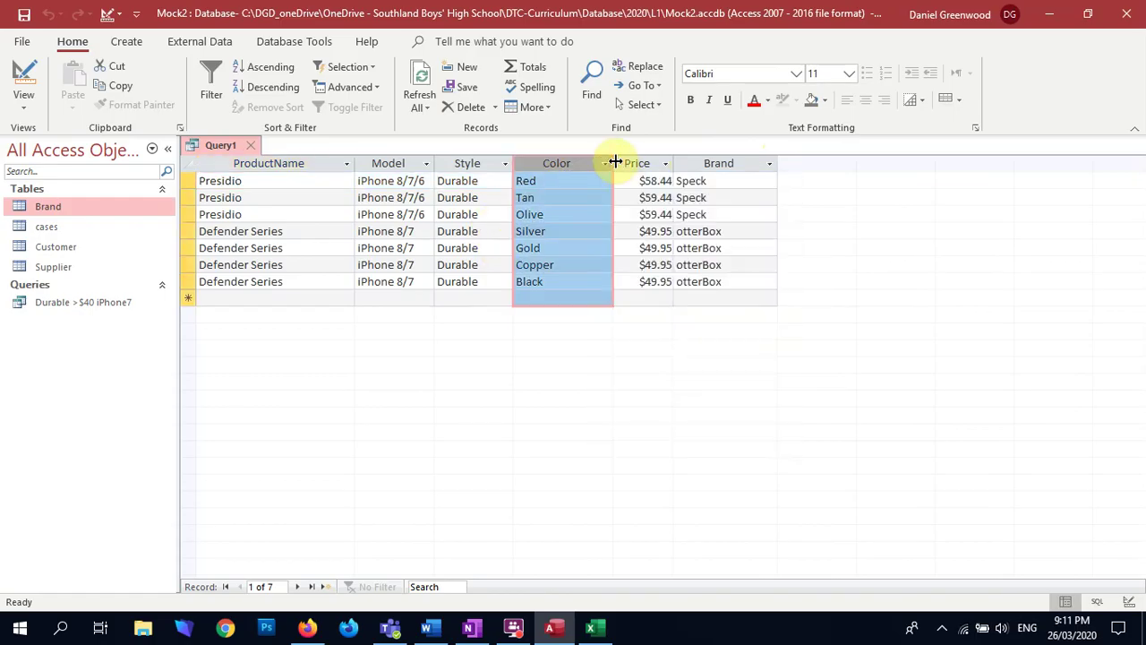
double_click(614, 162)
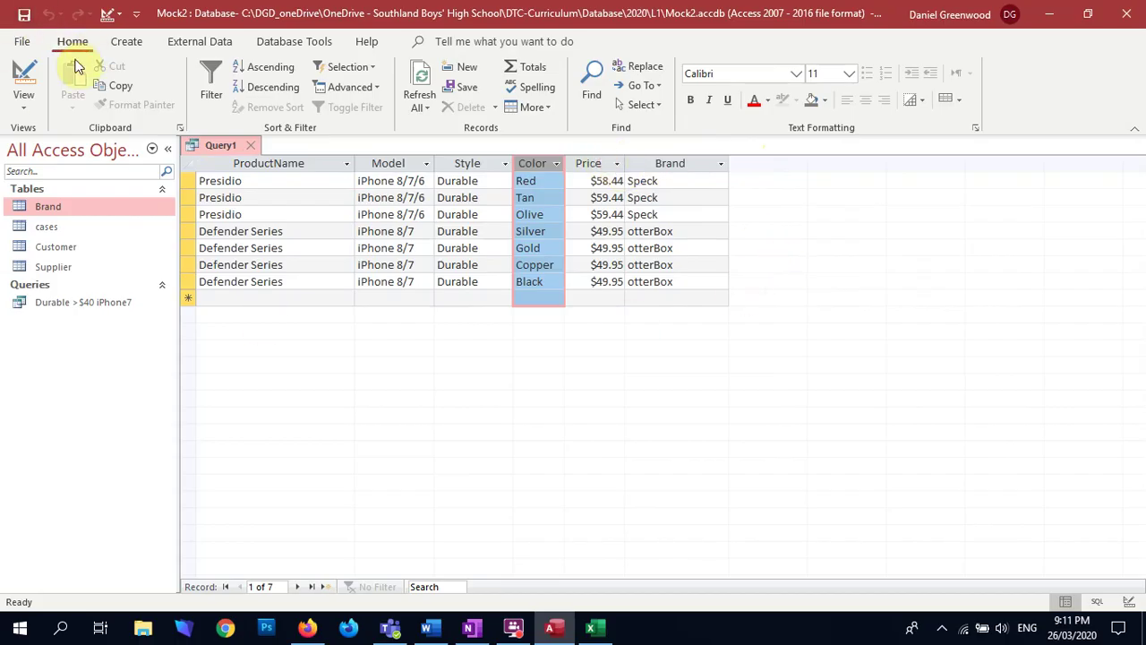
Close the query and save it as ">$20 OtterBox and Speck"
click(250, 145)
click(511, 359)
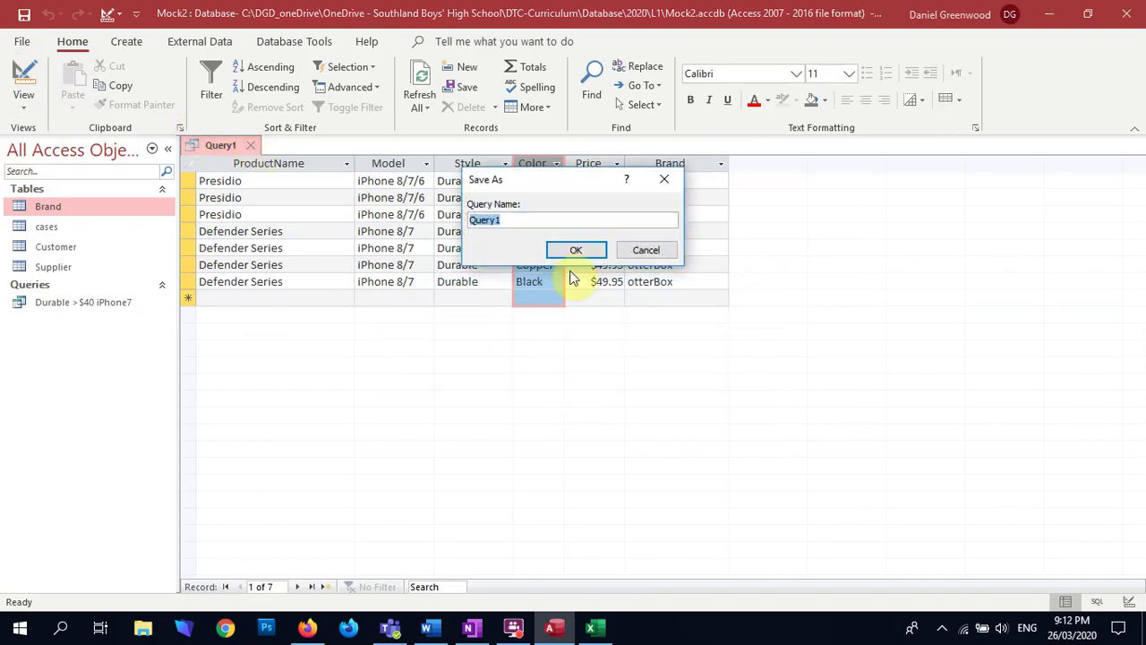
text(>$20 OtterBox and Speck)
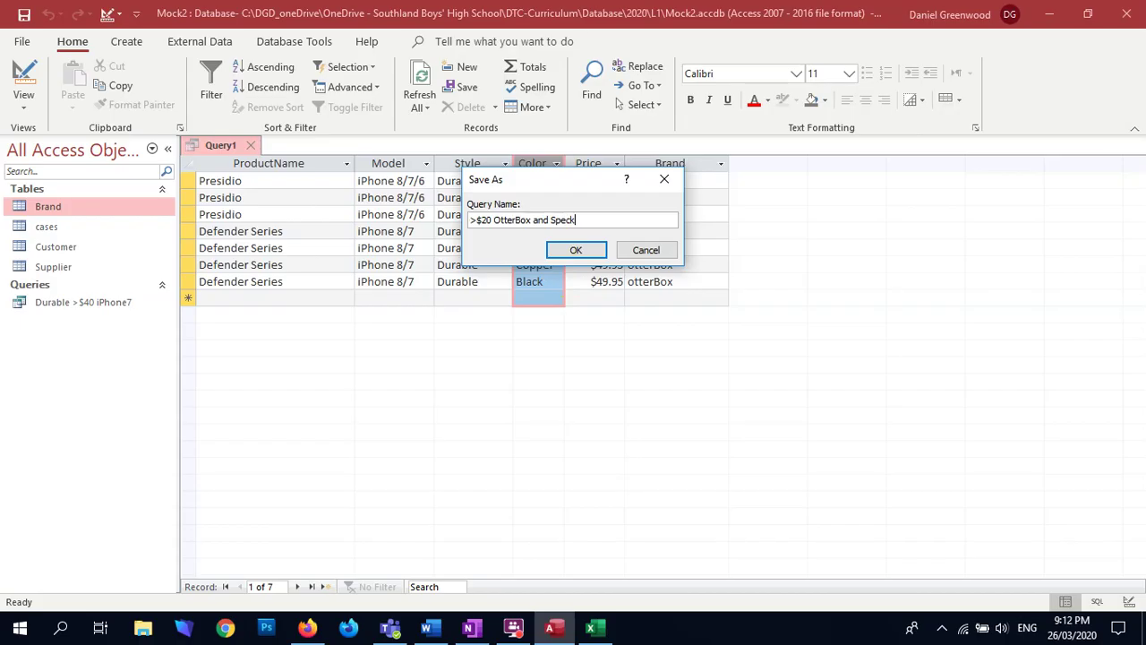
key(Return)
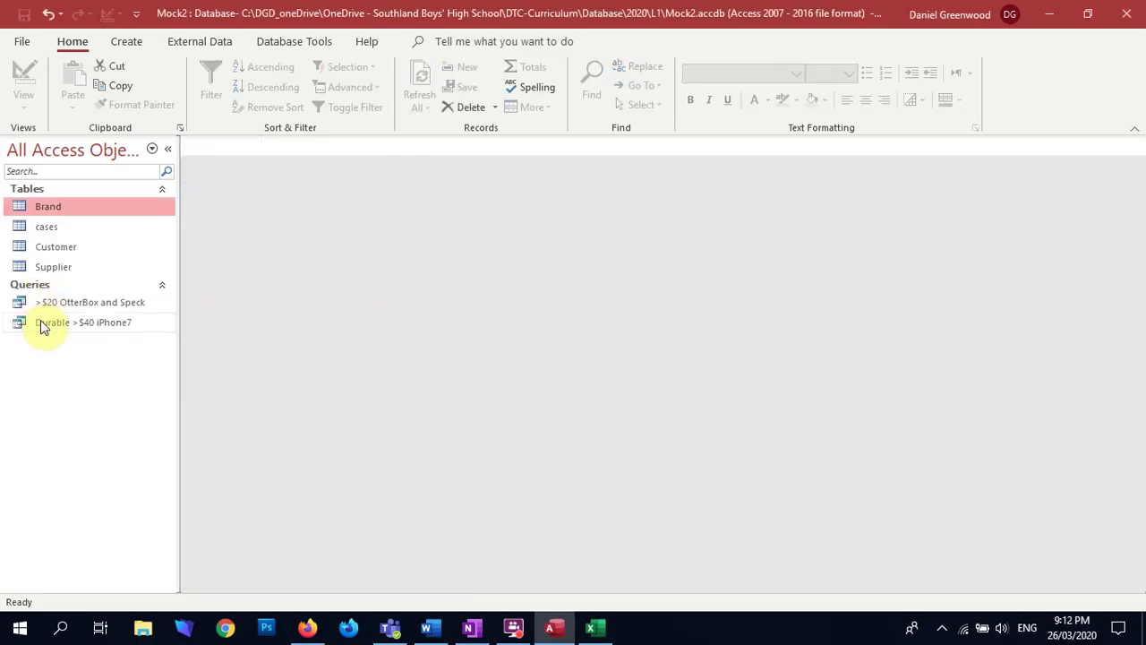
Check the Word brief's requirement for cases that are not iphone 8, and start a new Access query design with the cases table
key(alt+Tab)
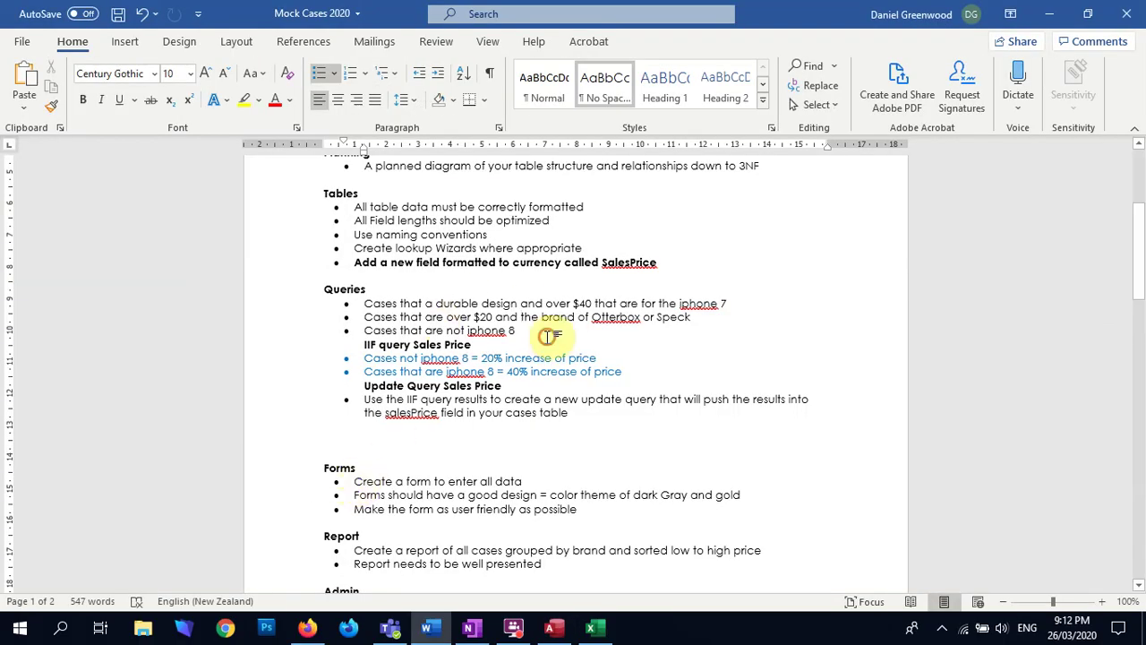
click(528, 335)
drag(518, 331, 366, 331)
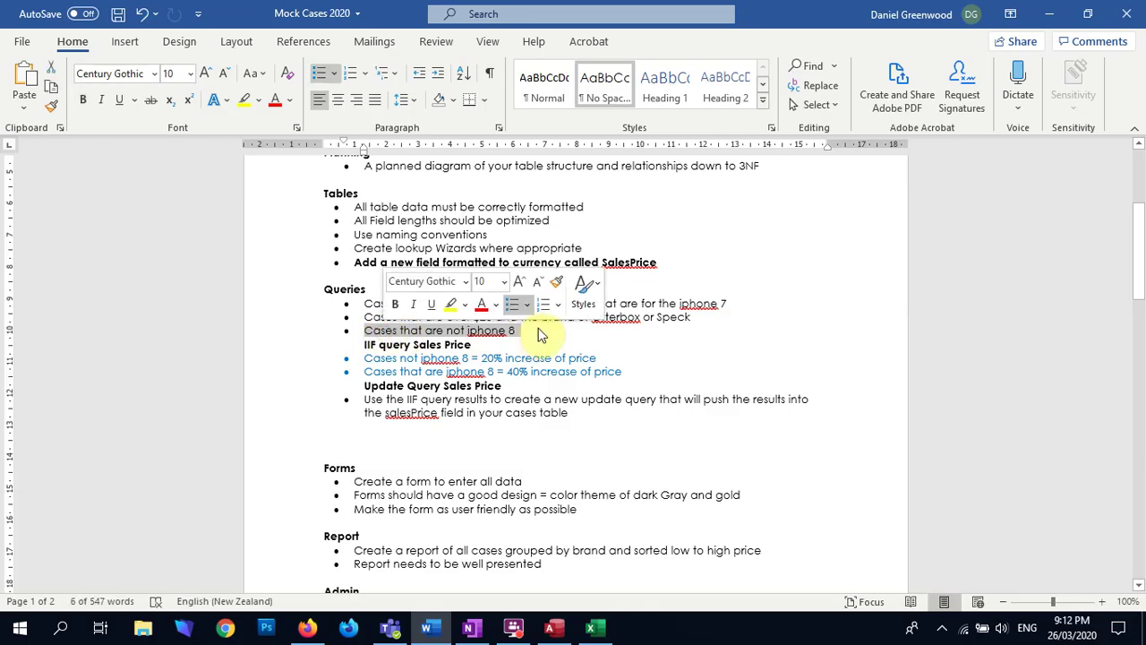
key(alt+Tab)
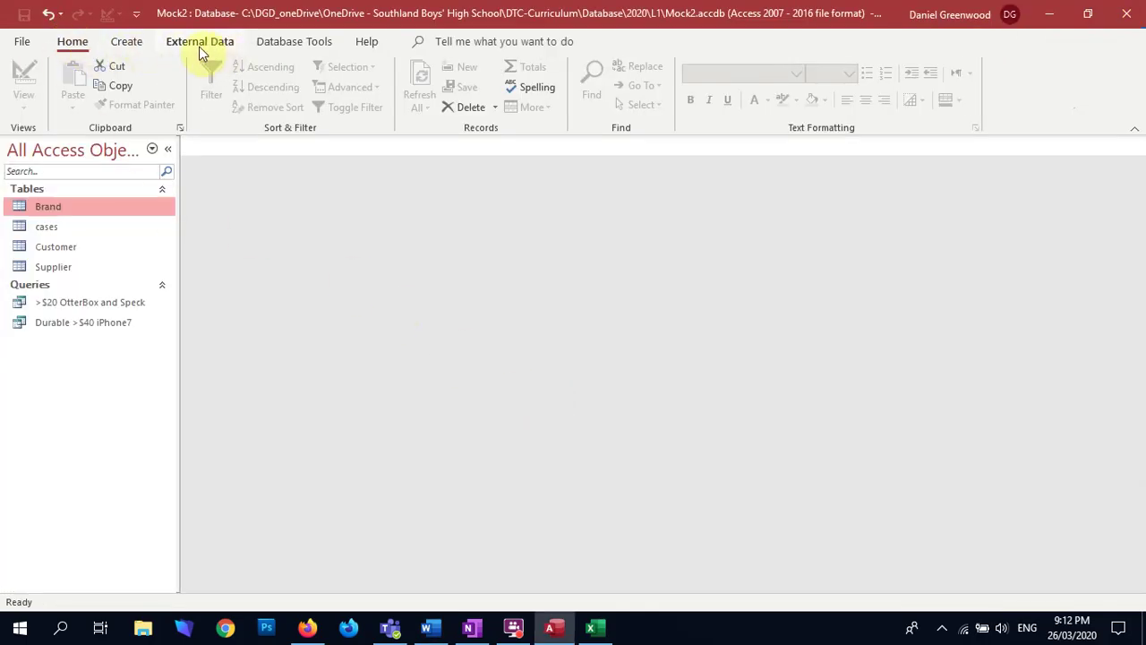
click(128, 45)
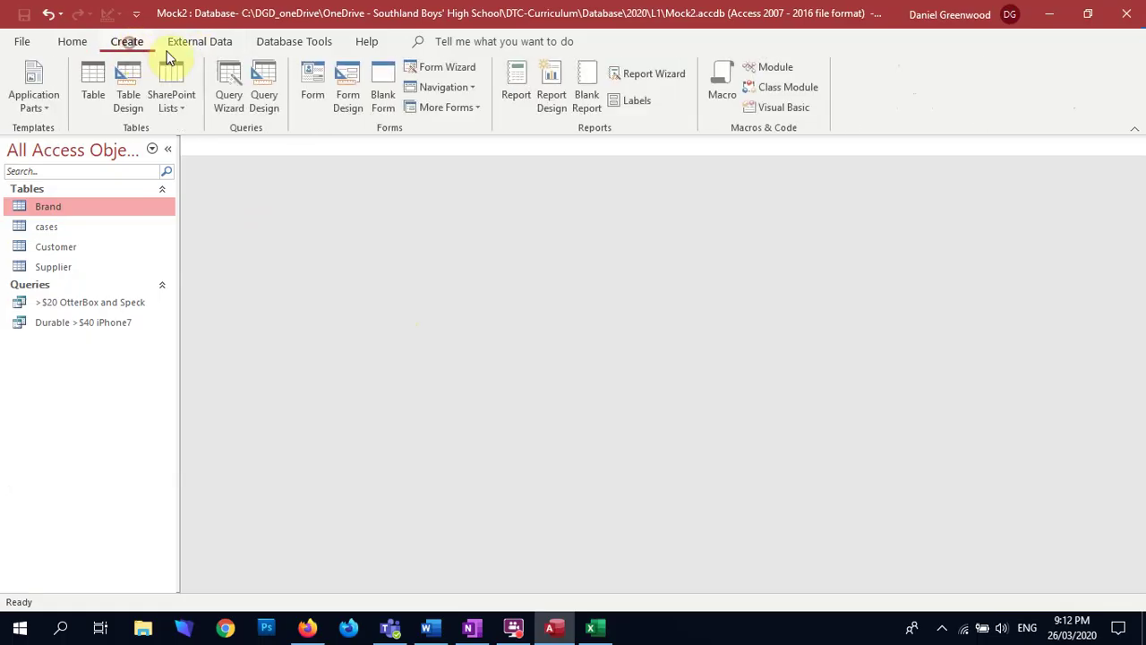
click(259, 82)
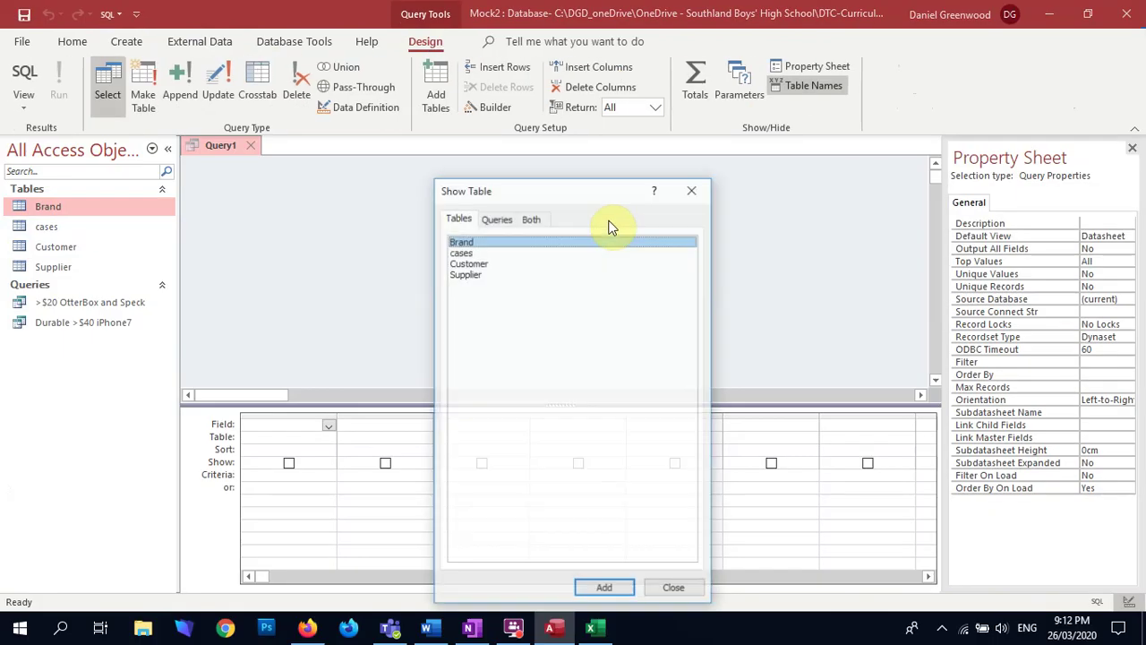
double_click(462, 254)
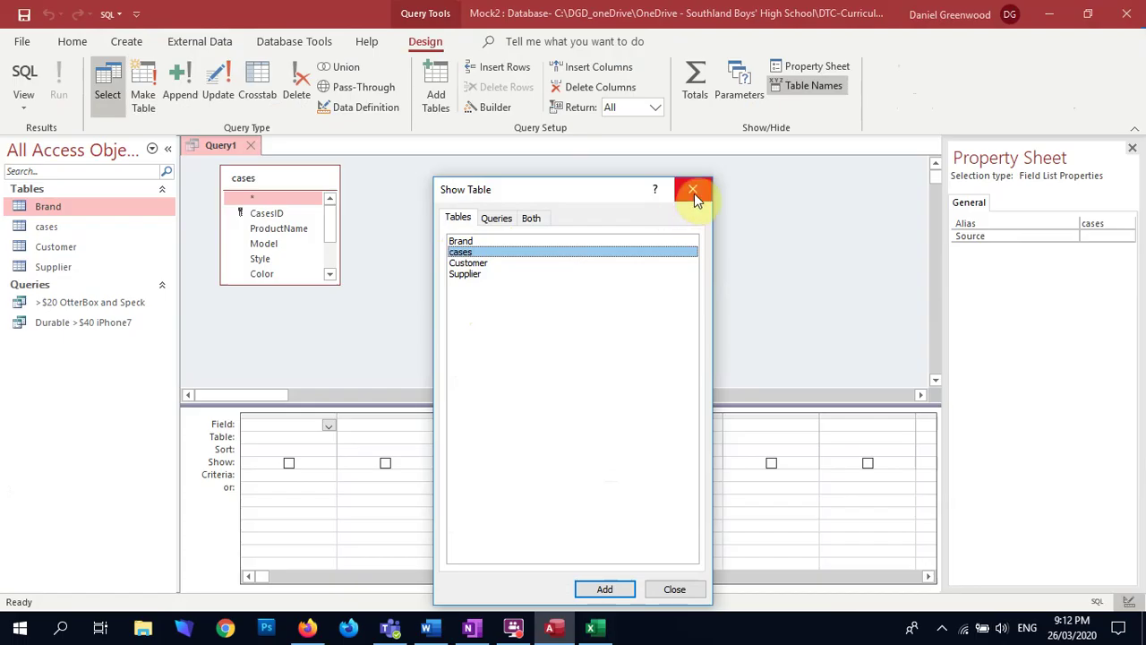
Add the Brand table to the query and include ProductName through Quantity from cases, plus Brand from the Brand table
double_click(460, 241)
click(693, 189)
drag(289, 285, 292, 358)
click(277, 228)
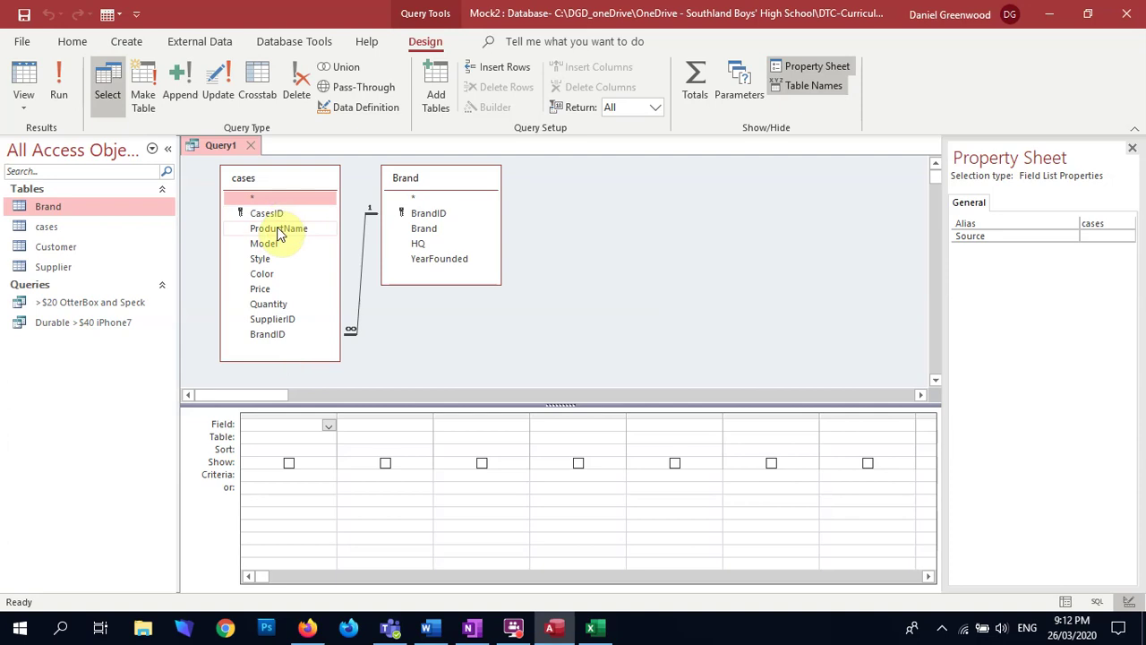
shift+click(276, 307)
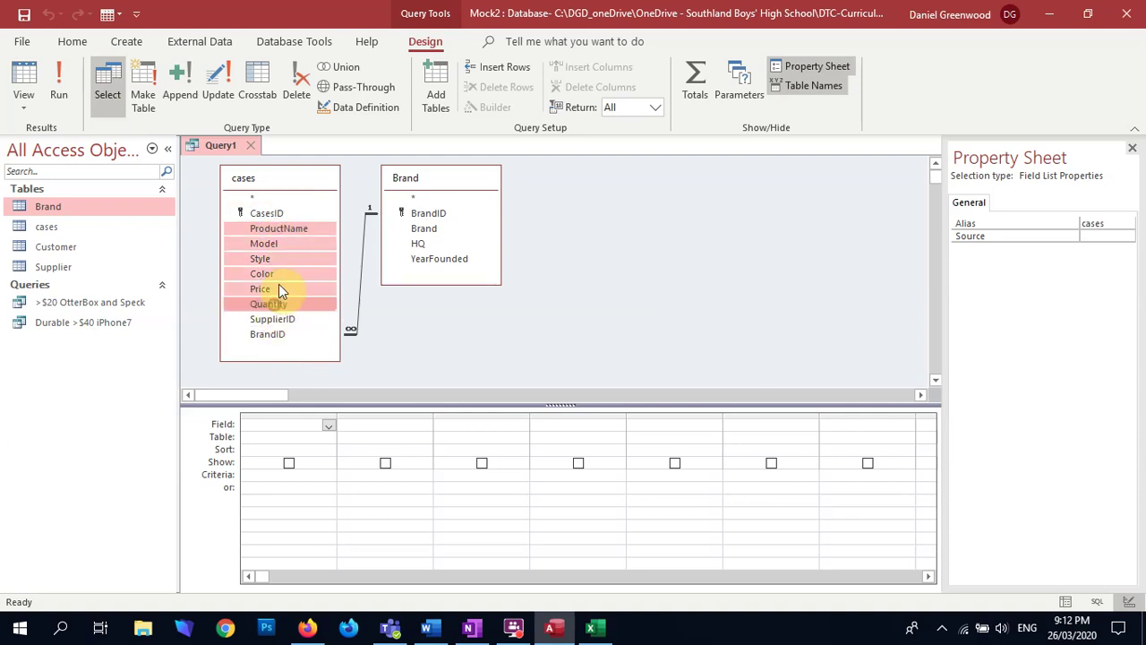
drag(288, 230, 288, 434)
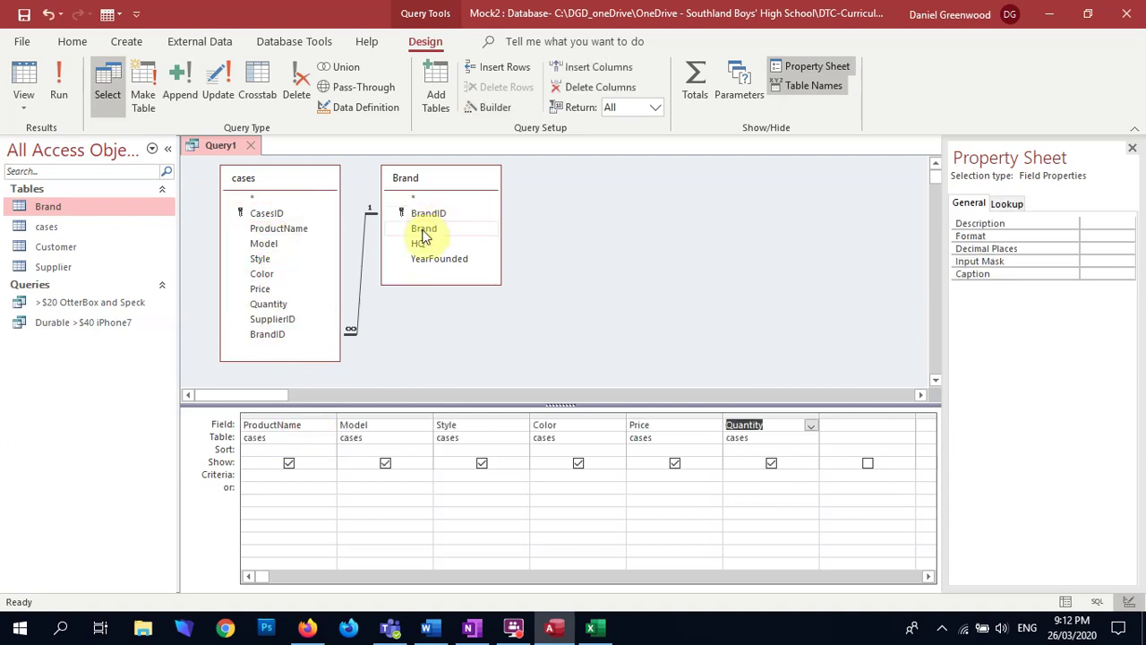
double_click(427, 228)
click(732, 484)
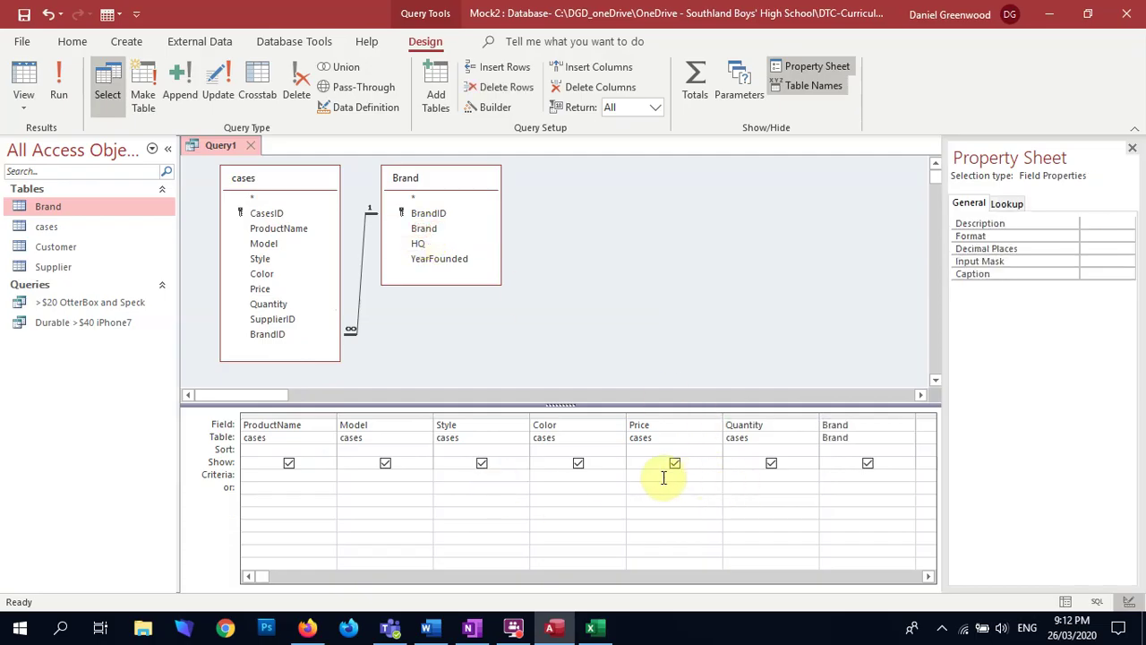
Set the Model criteria to not *8* and run the query
click(372, 470)
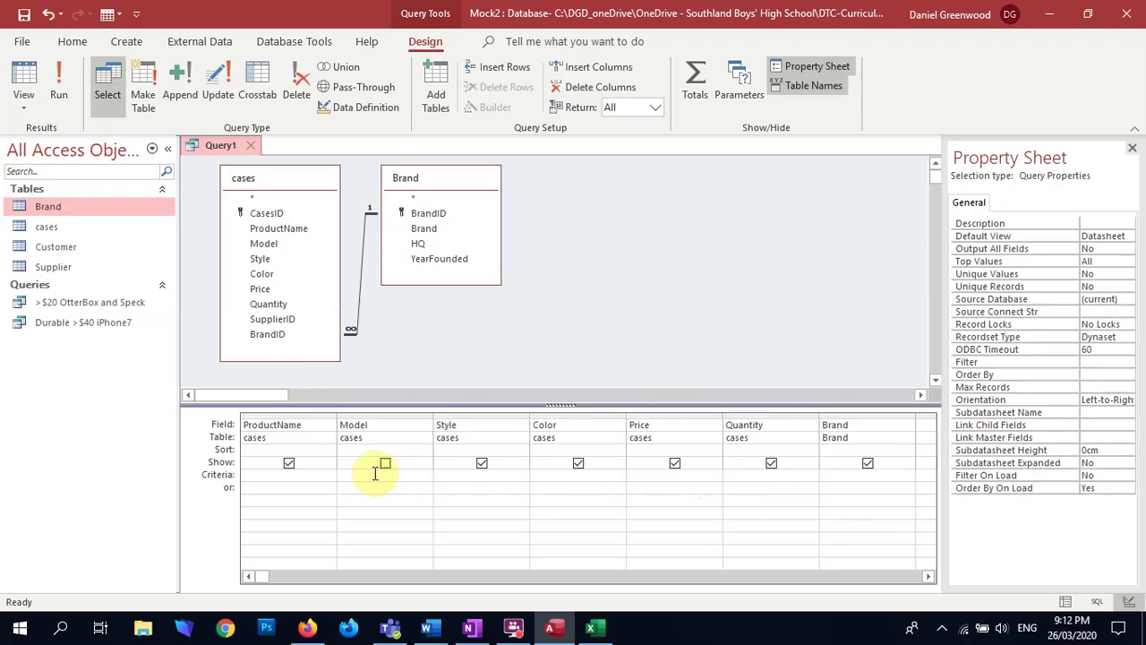
click(372, 475)
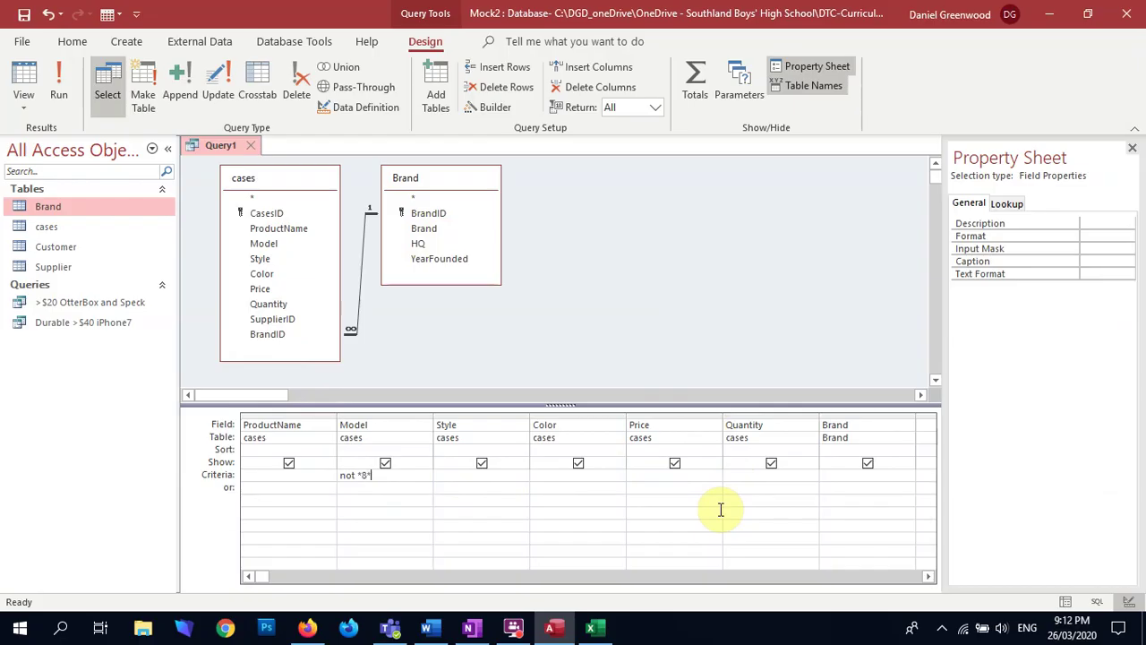
click(58, 85)
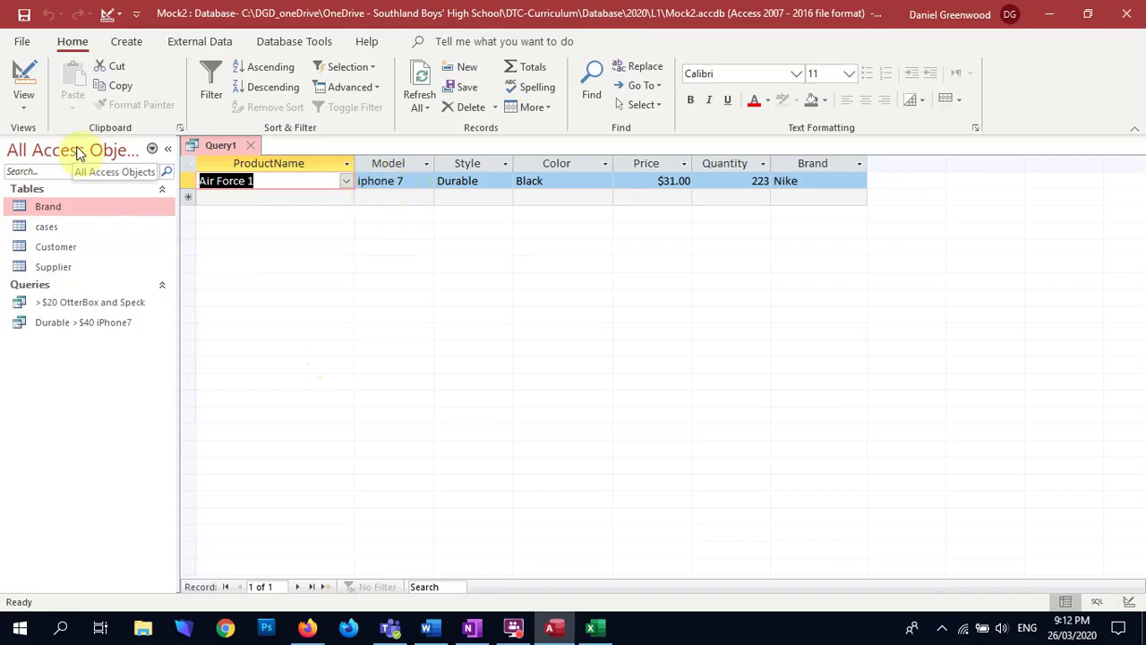
Open the cases table to check the query result against its Model values, and close the table
double_click(48, 230)
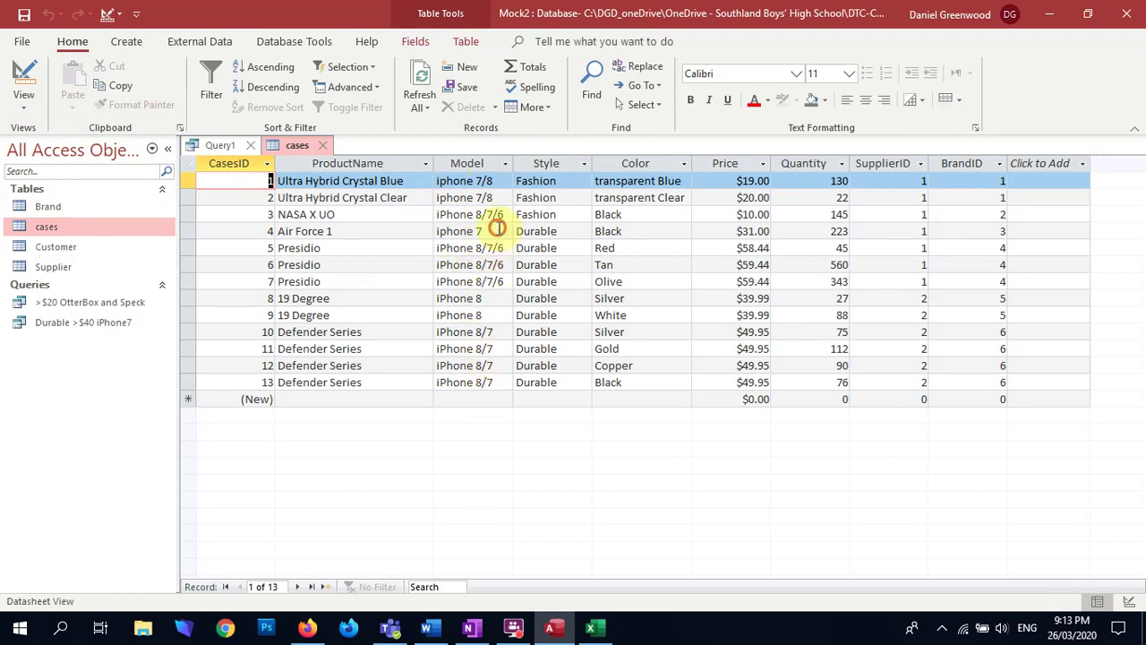
drag(490, 231, 358, 231)
click(23, 82)
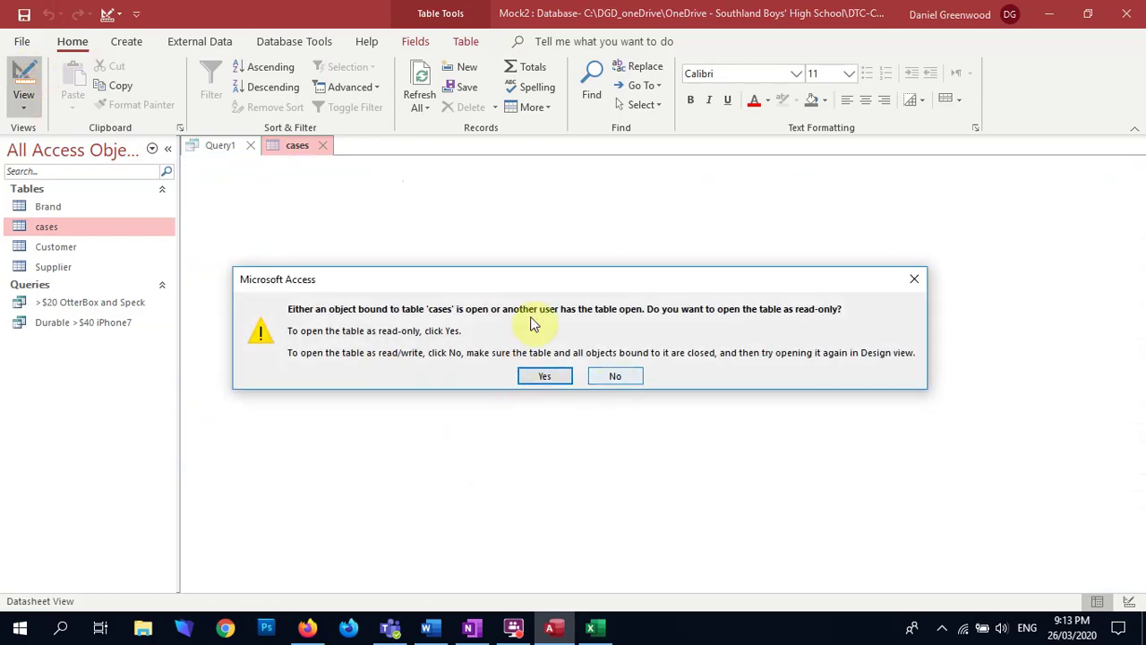
click(606, 375)
click(322, 145)
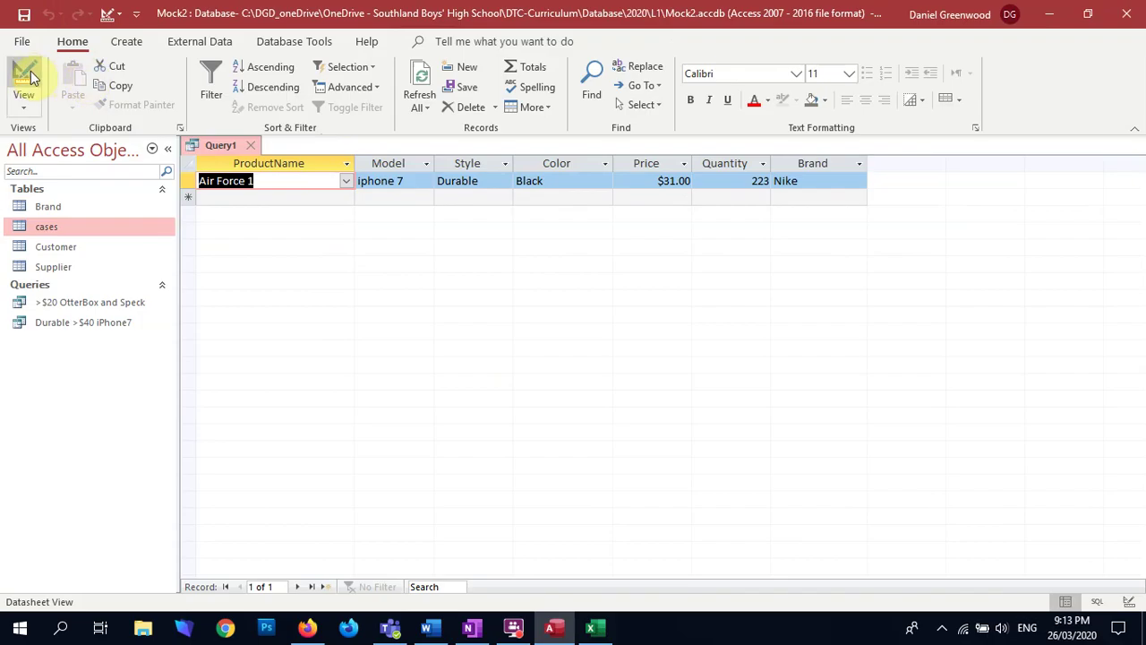
Close the query and save it as "Not iphone 8"
click(250, 145)
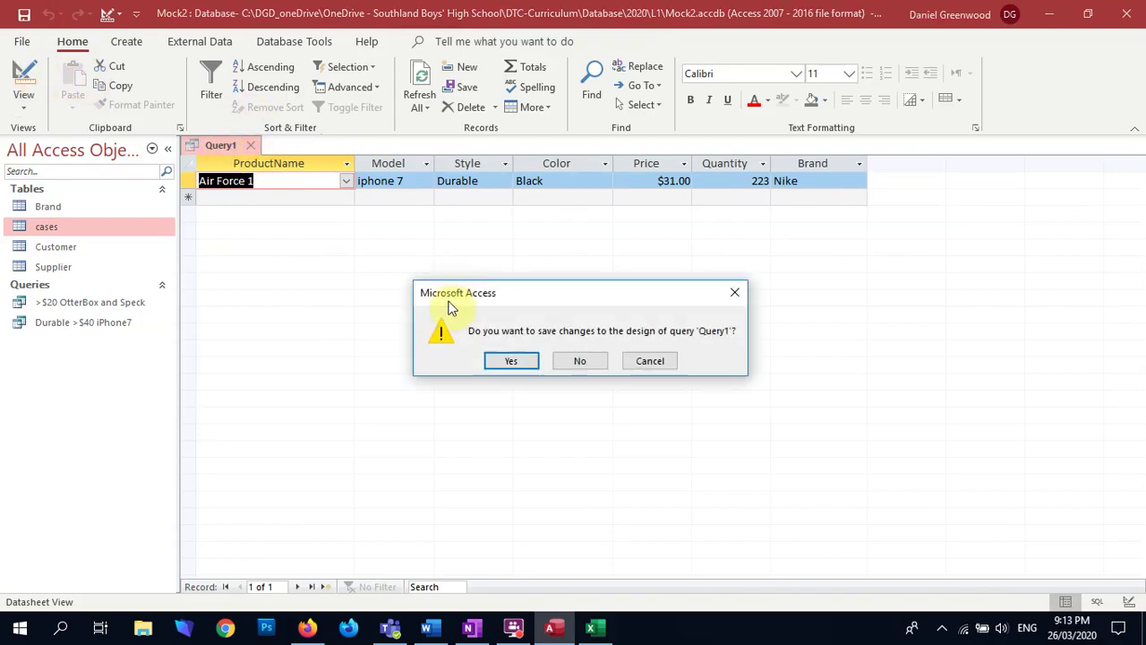
click(517, 362)
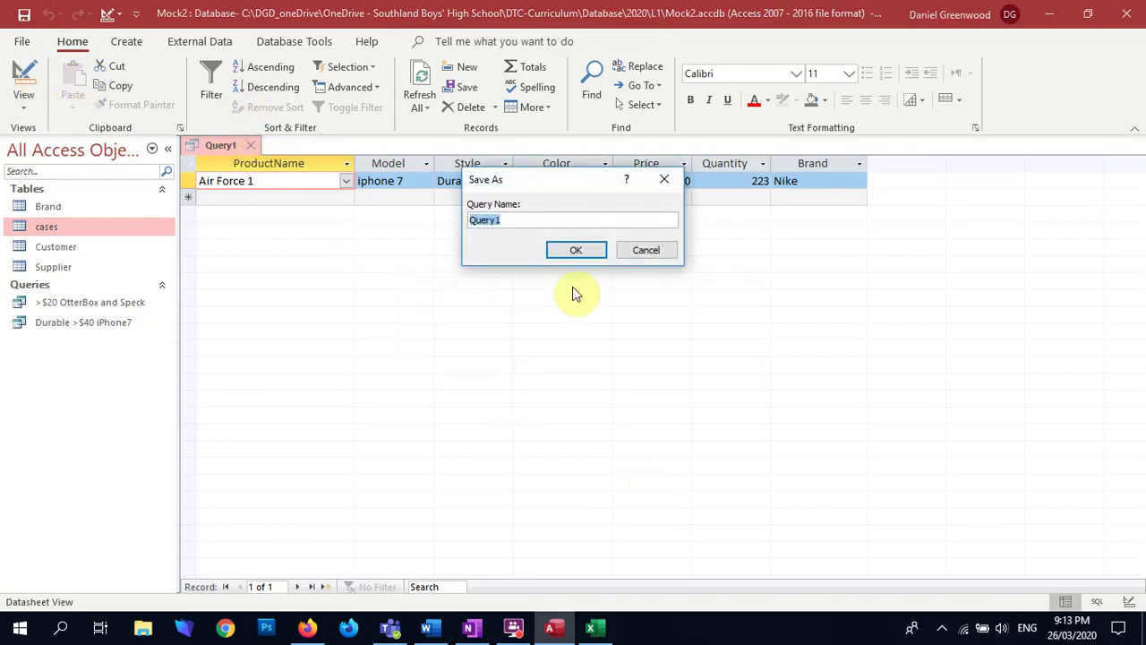
text(Not iphone 8)
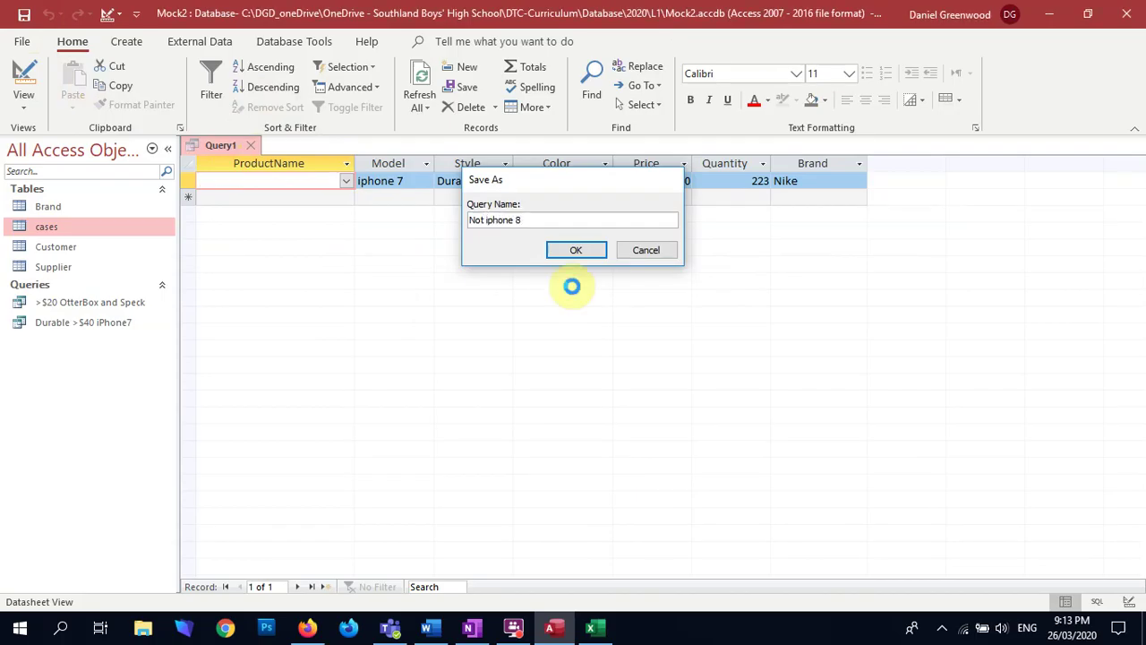
key(Return)
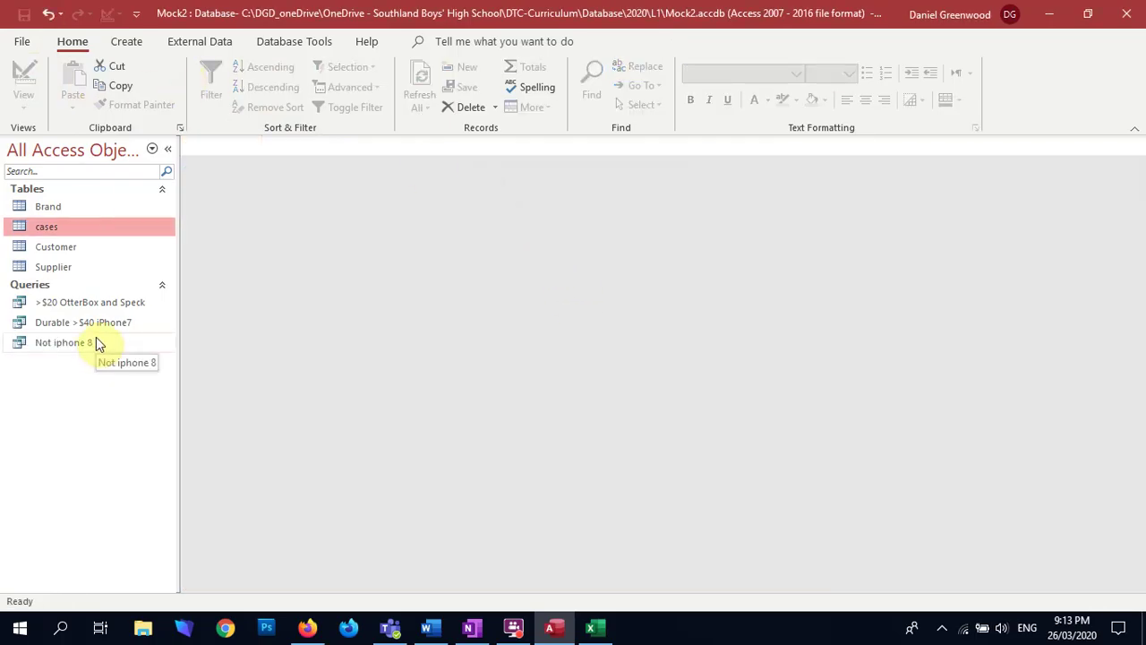
Check the Word brief's IIF query Sales Price requirement, and start a new Access query design with the cases and Brand tables
key(alt+Tab)
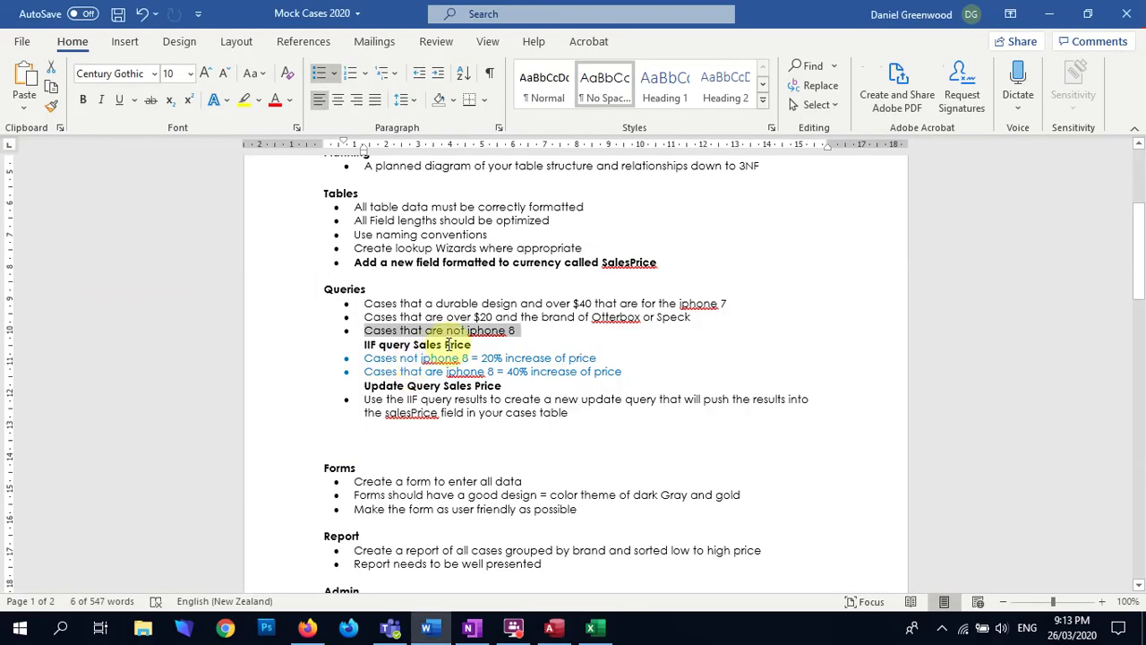
click(445, 344)
drag(362, 345, 532, 392)
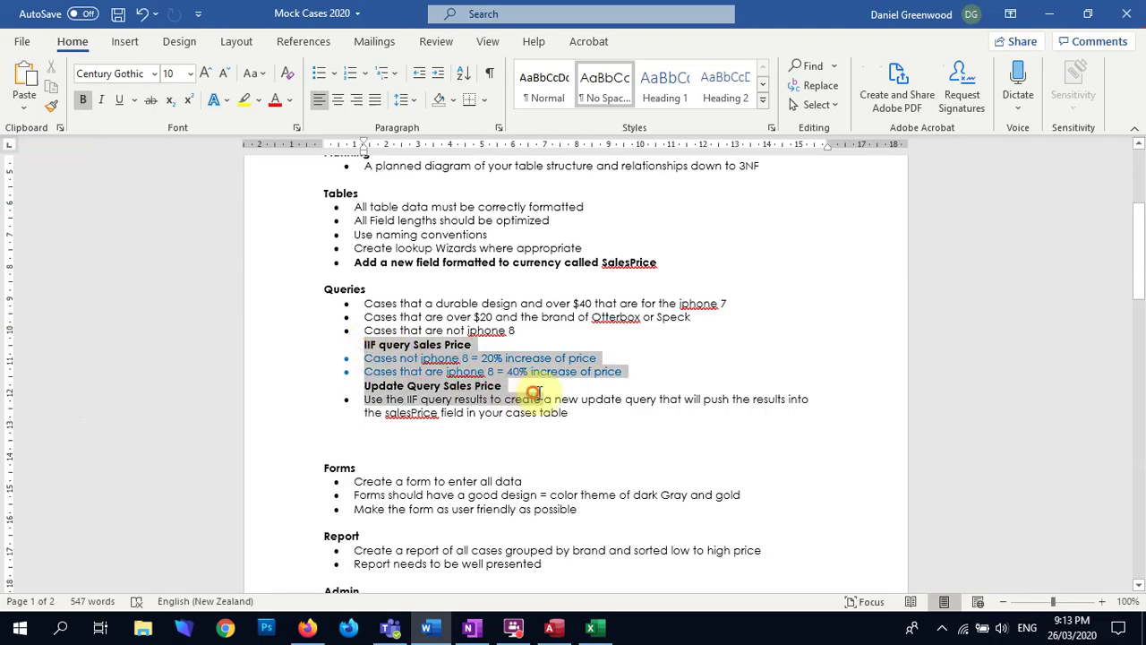
click(502, 387)
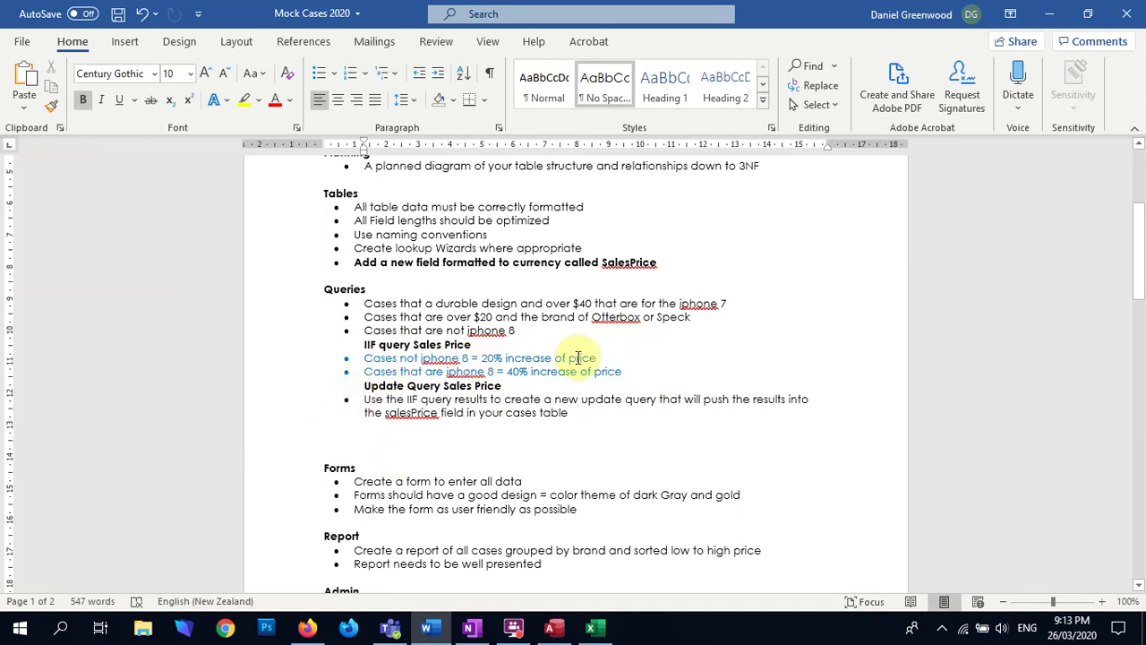
key(alt+Tab)
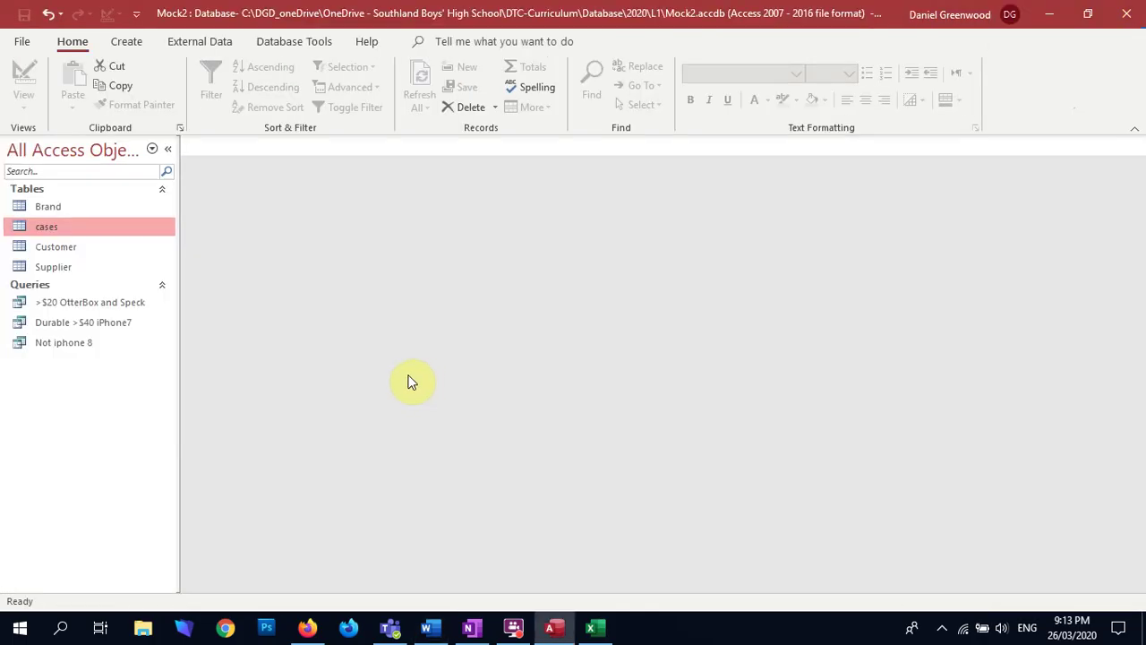
click(148, 42)
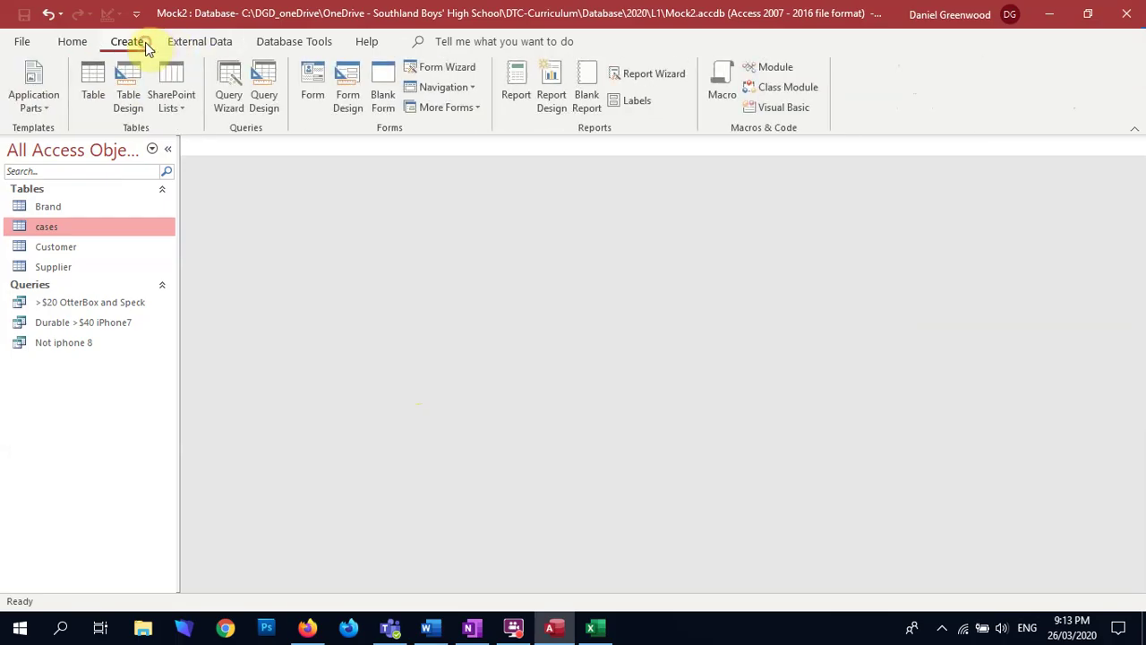
click(264, 86)
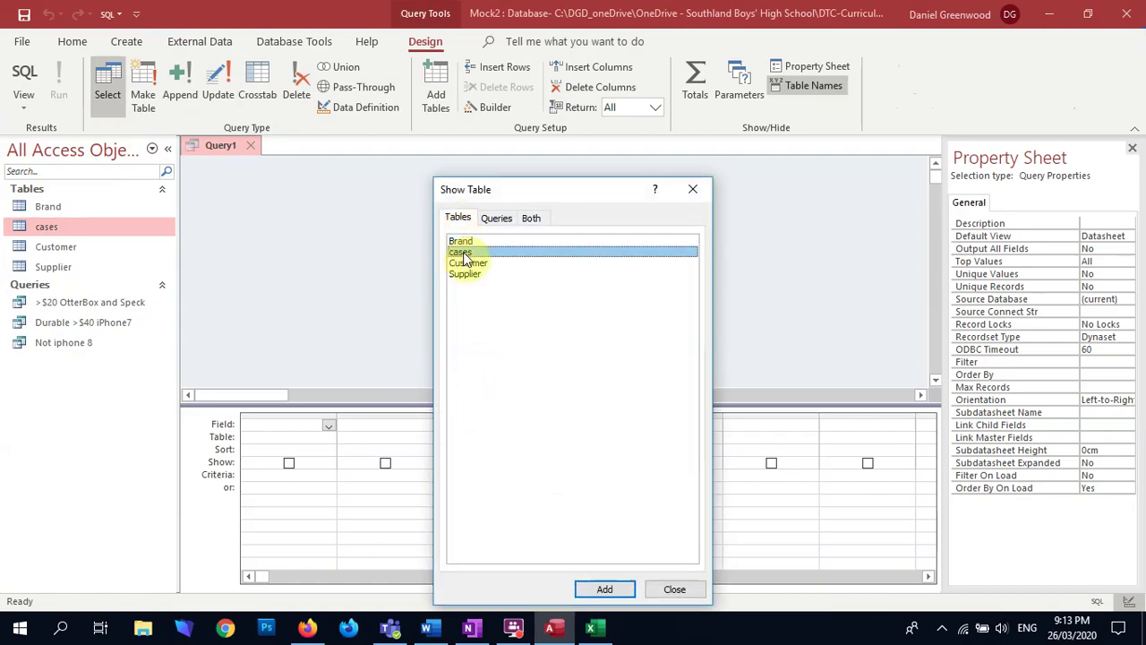
double_click(465, 249)
double_click(462, 241)
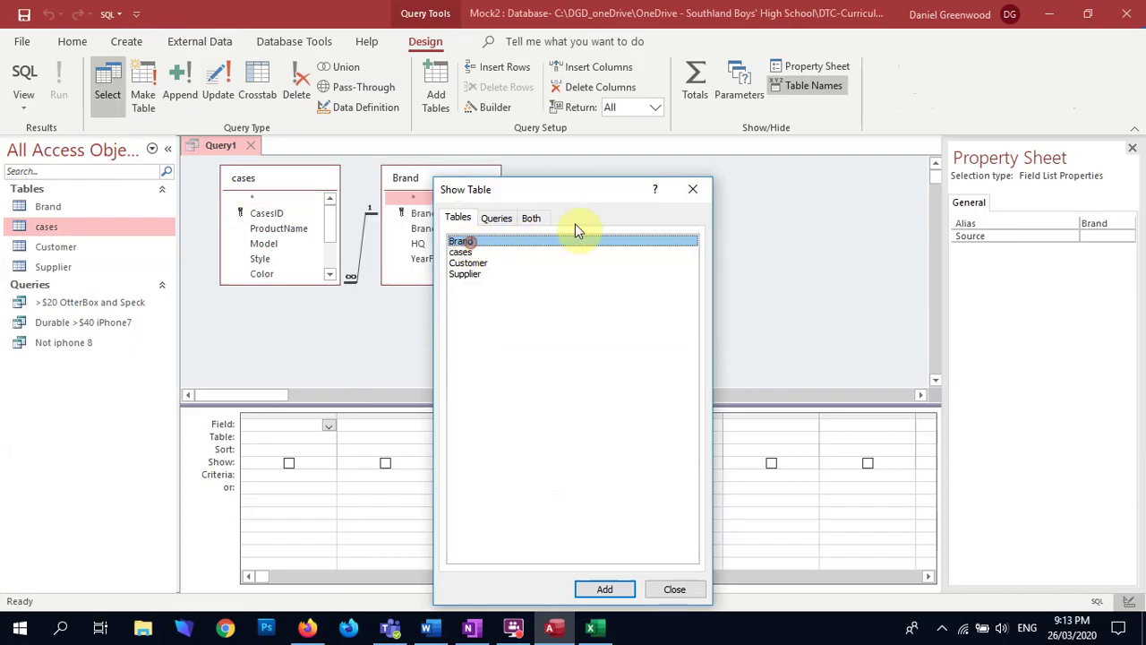
click(693, 189)
drag(283, 285, 283, 352)
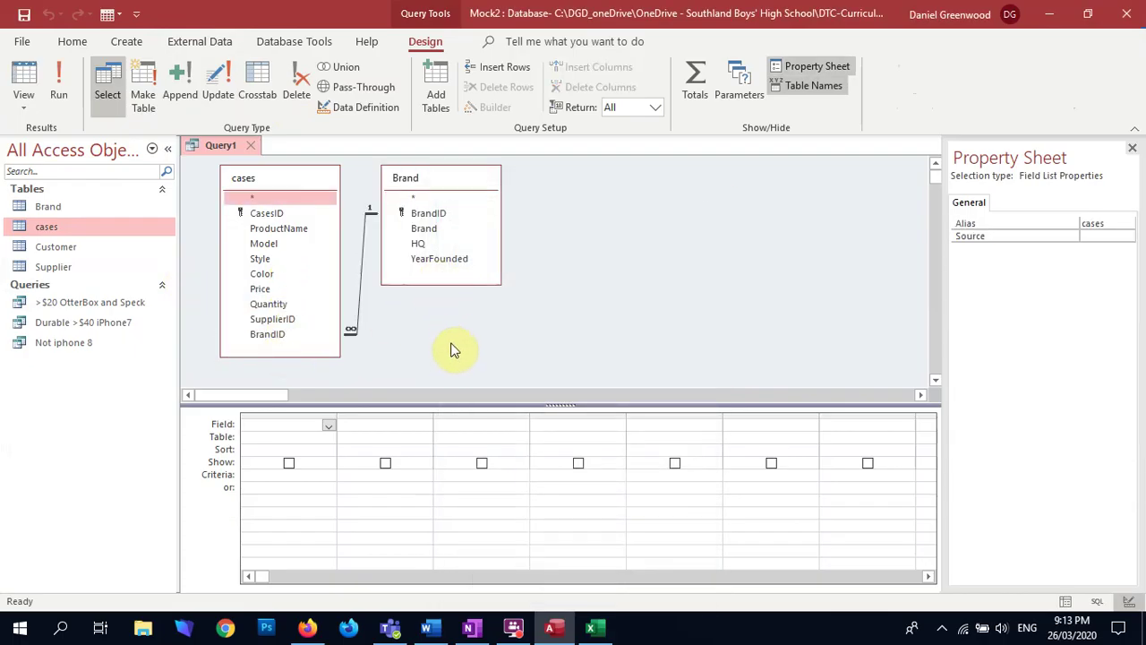
Add the cases fields ProductName through Quantity and the Brand field from the Brand table to the new query's design grid
click(285, 230)
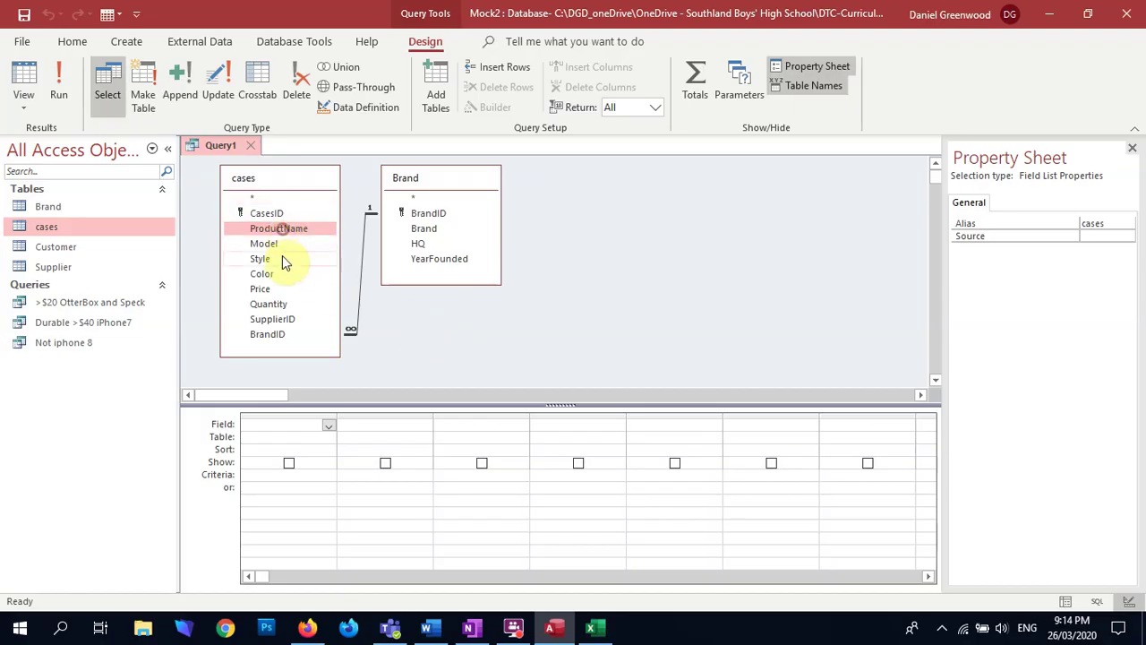
shift+click(277, 307)
drag(285, 228, 288, 430)
double_click(423, 228)
click(923, 424)
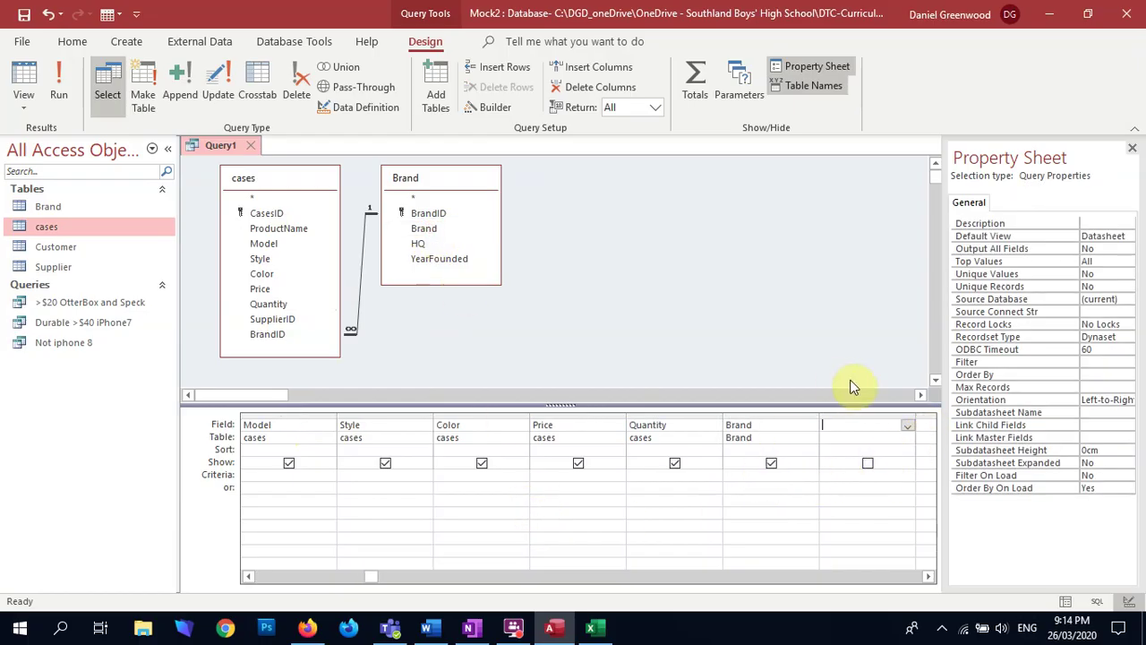
right_click(840, 430)
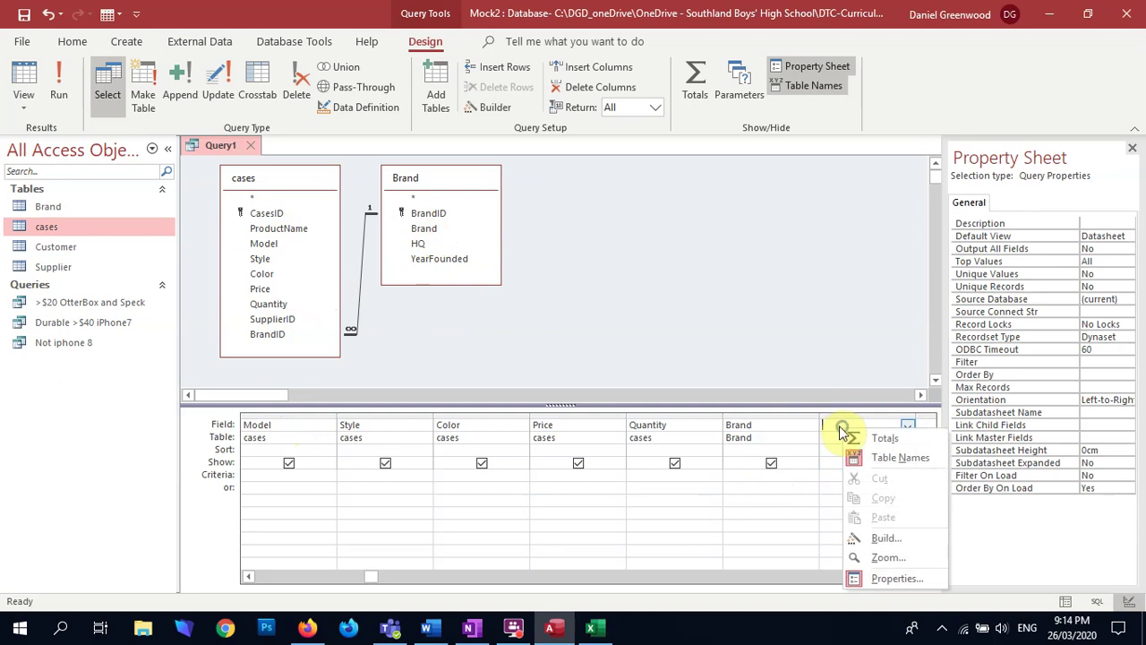
click(889, 537)
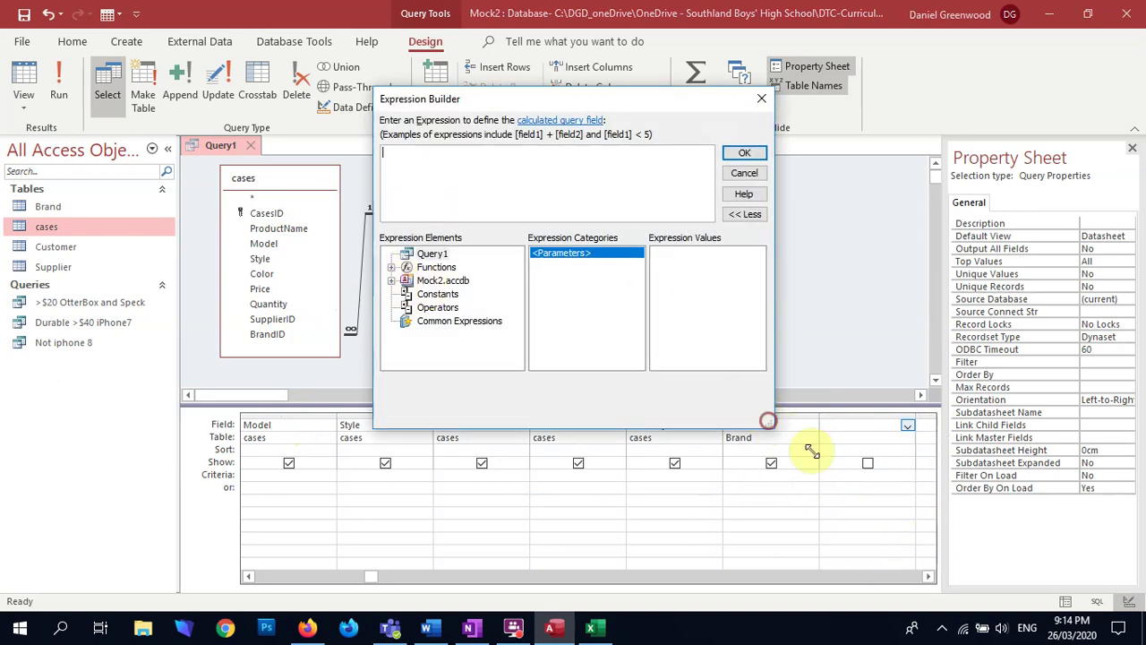
drag(769, 420, 1035, 563)
drag(371, 87, 111, 36)
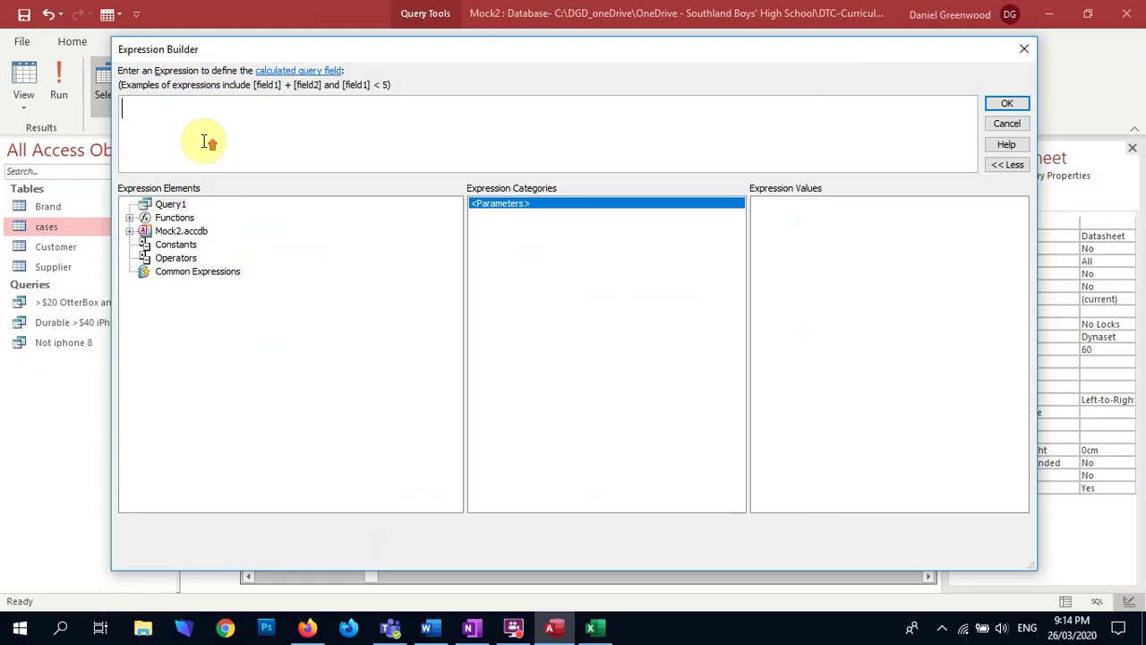
click(130, 219)
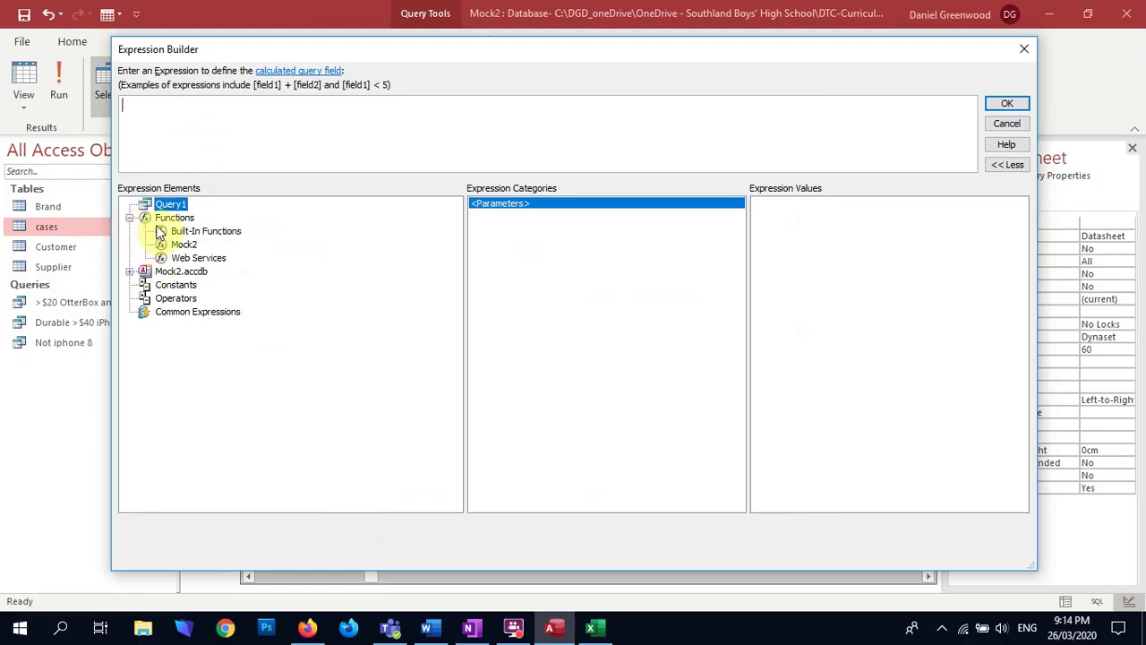
click(170, 231)
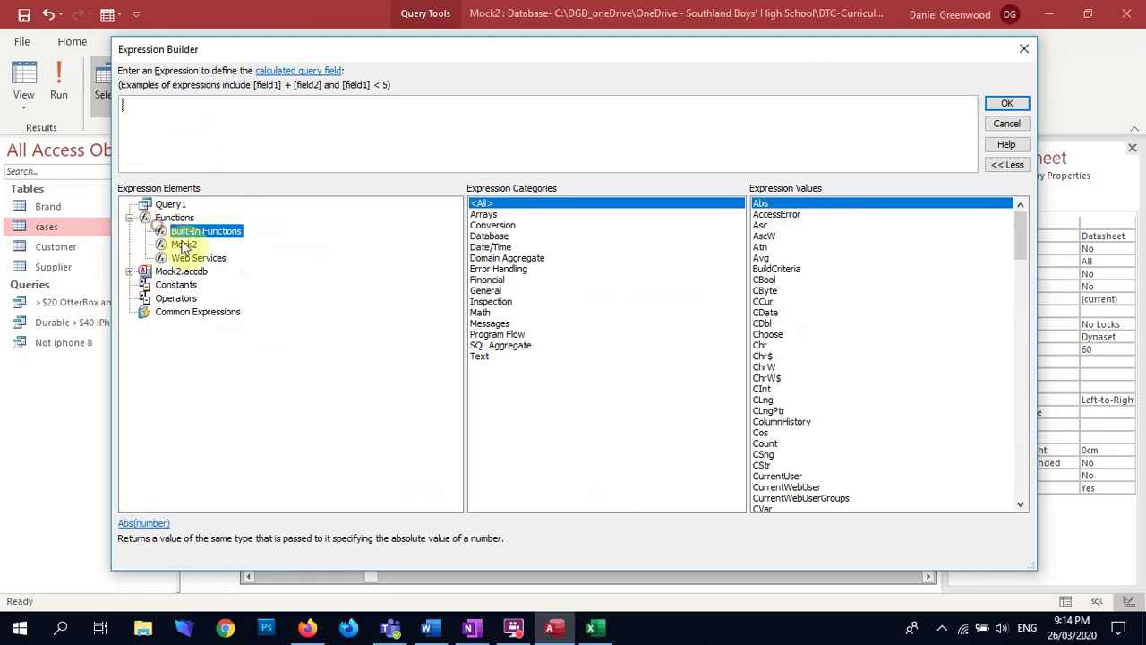
click(502, 334)
double_click(763, 215)
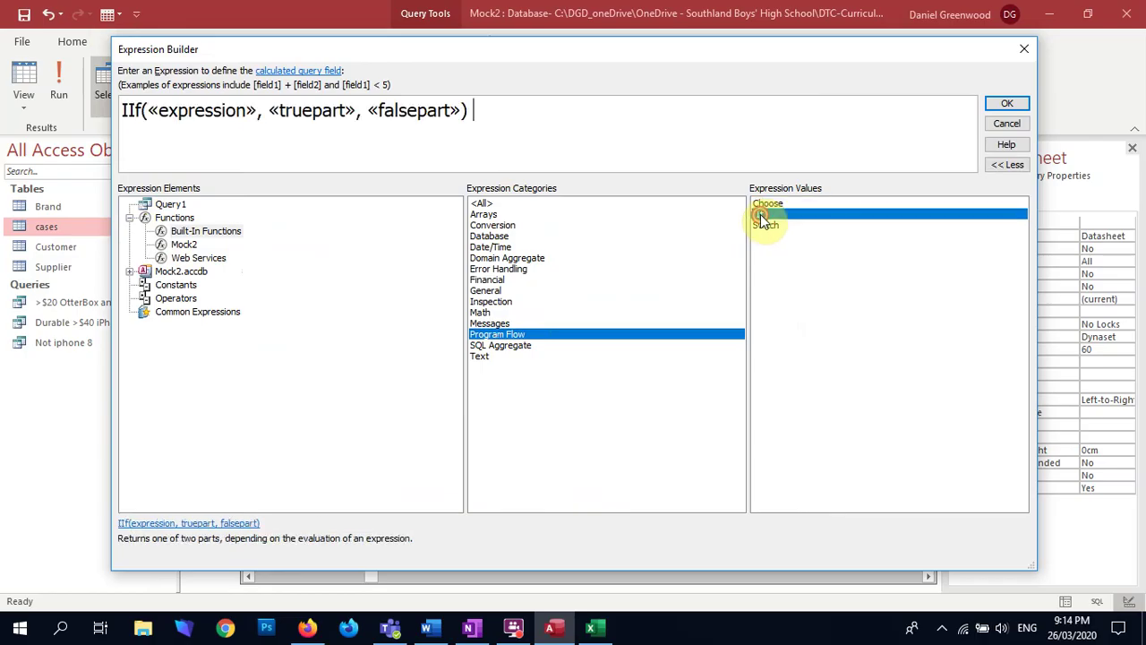
click(224, 115)
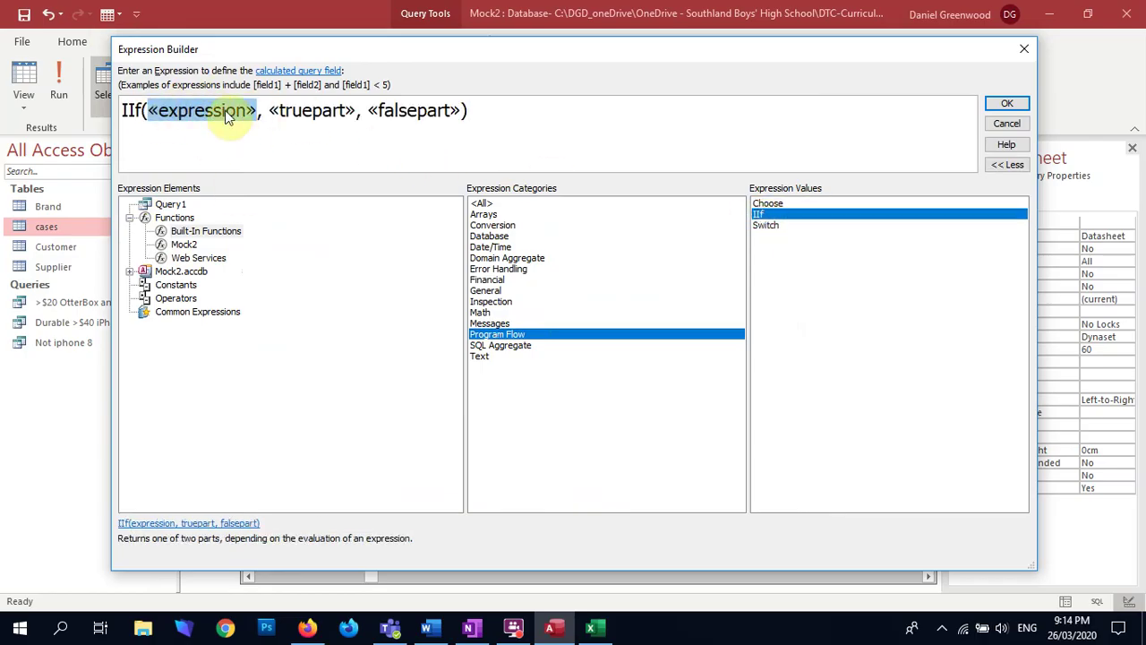
key(alt+Tab)
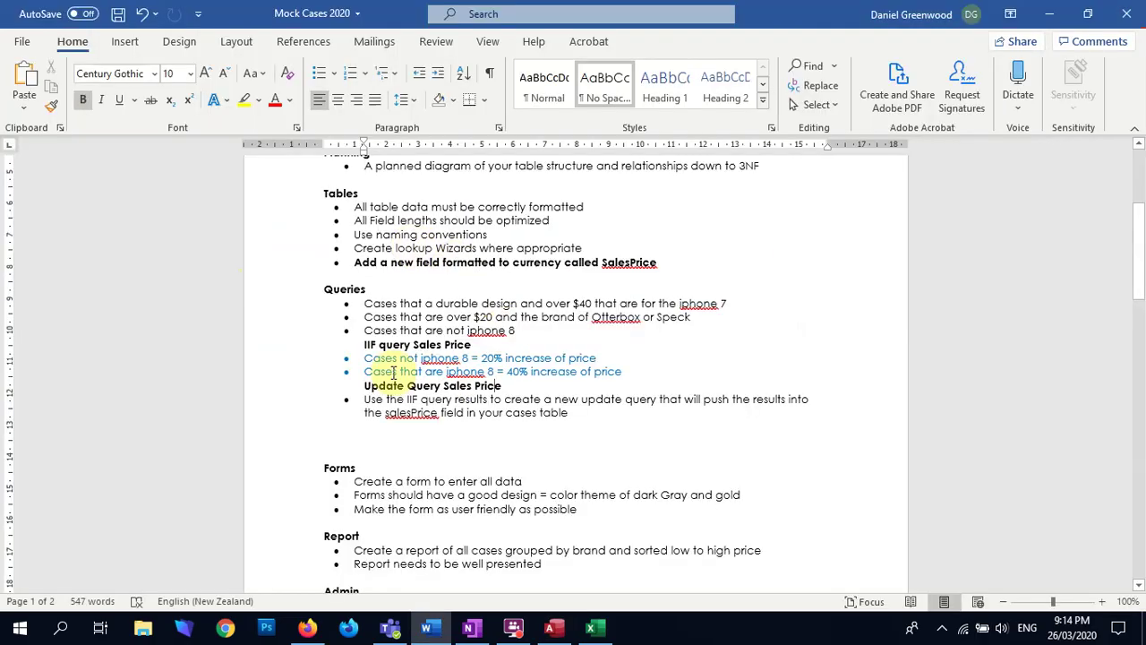
drag(399, 359, 476, 359)
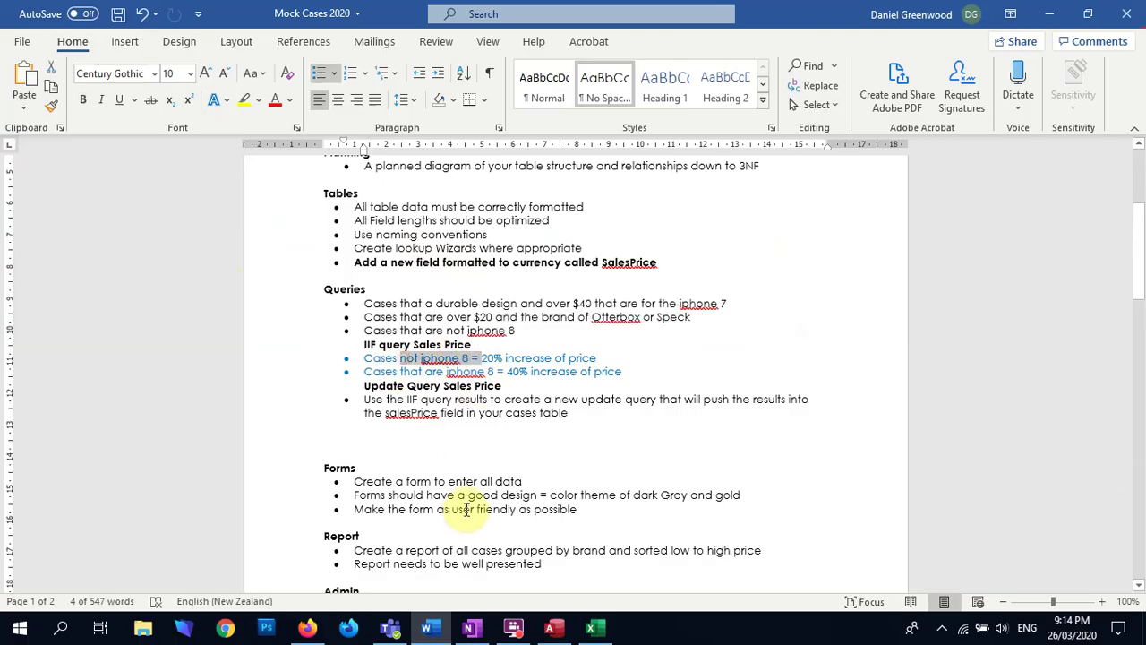
key(alt+Tab)
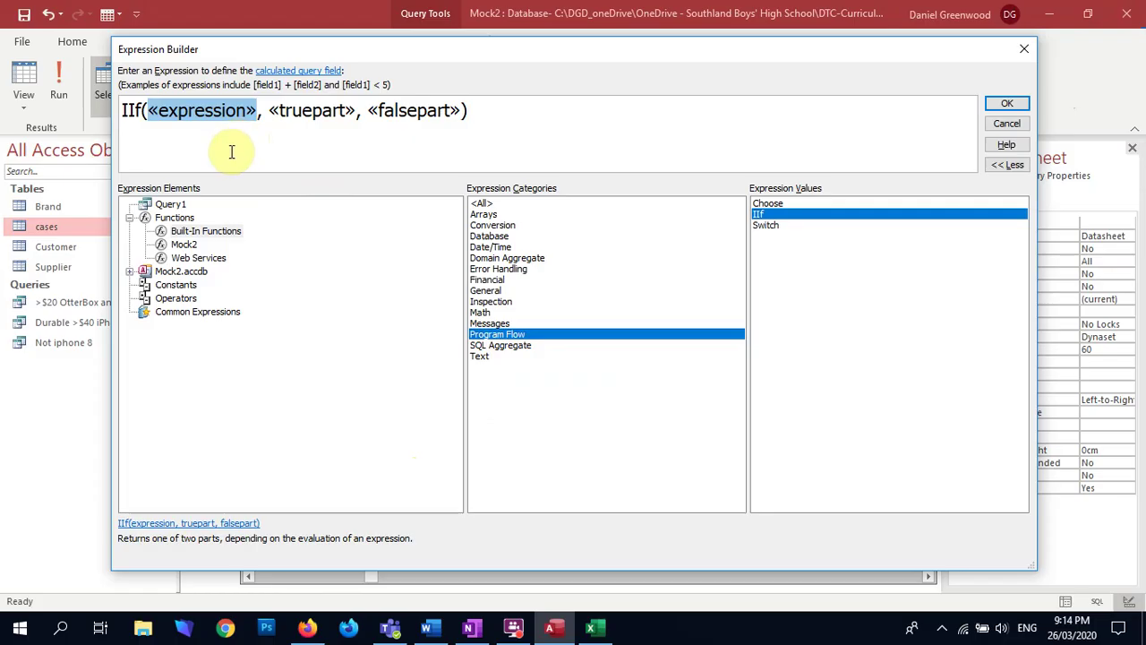
click(1023, 52)
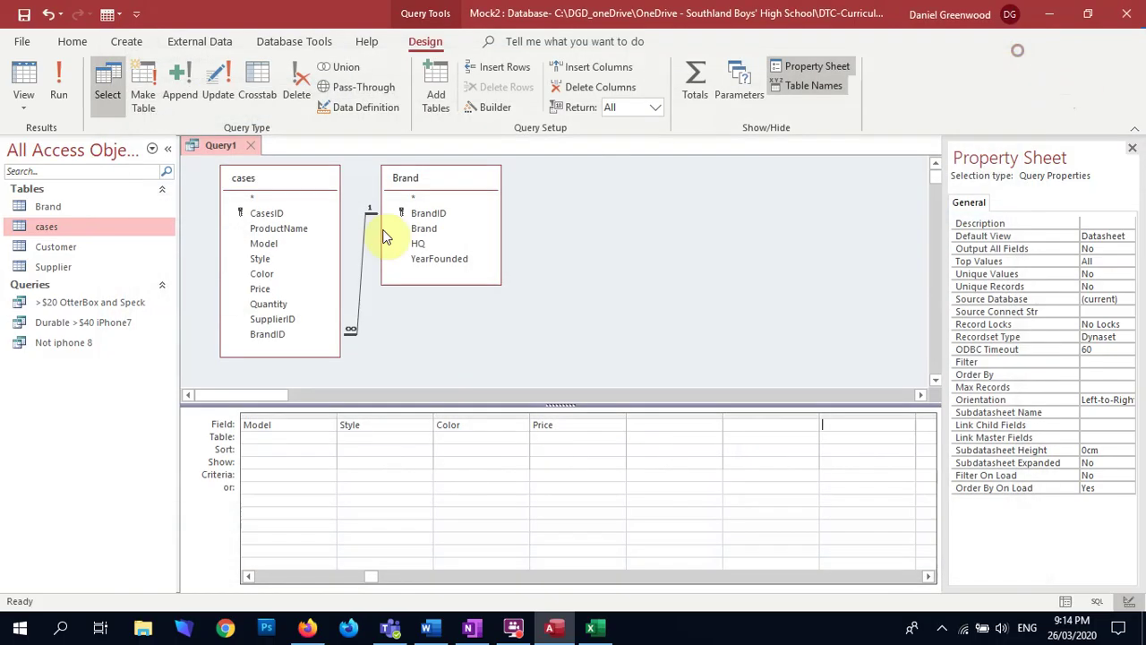
Open the cases table to examine its Model and Price values against the Word brief's IIF query Sales Price requirement
double_click(43, 227)
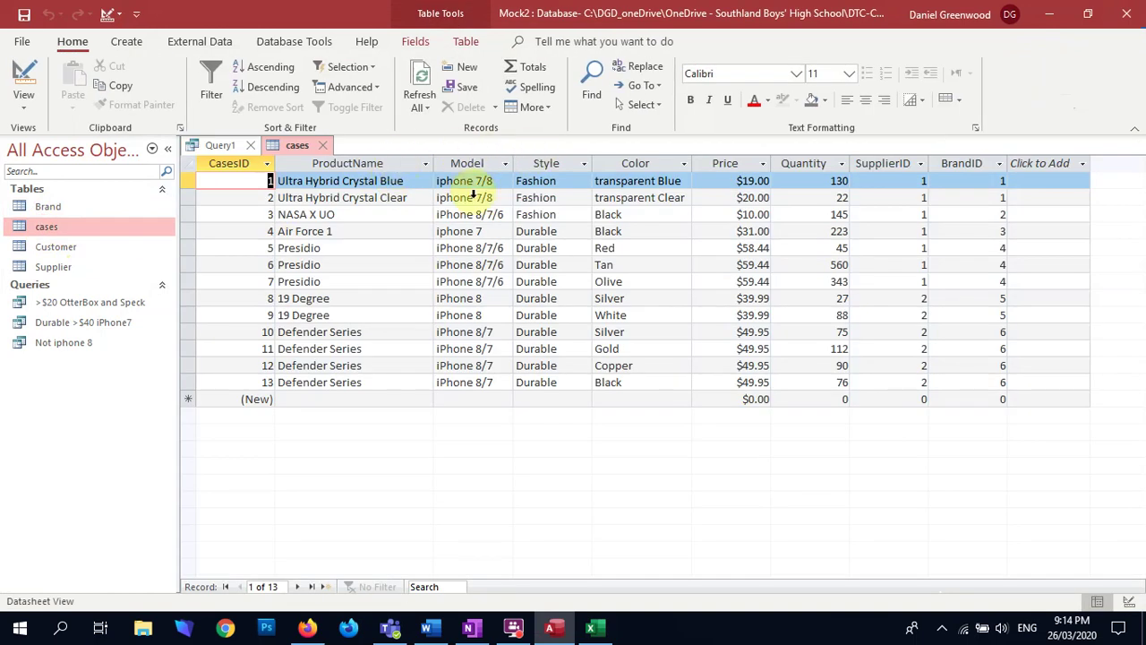
click(499, 231)
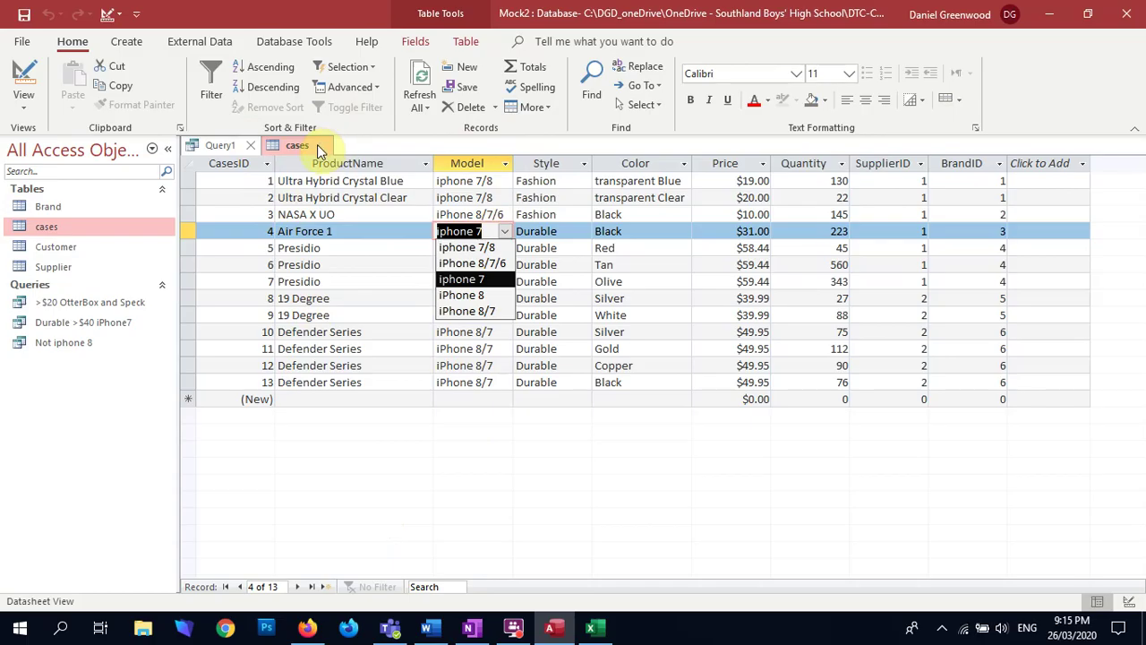
click(707, 230)
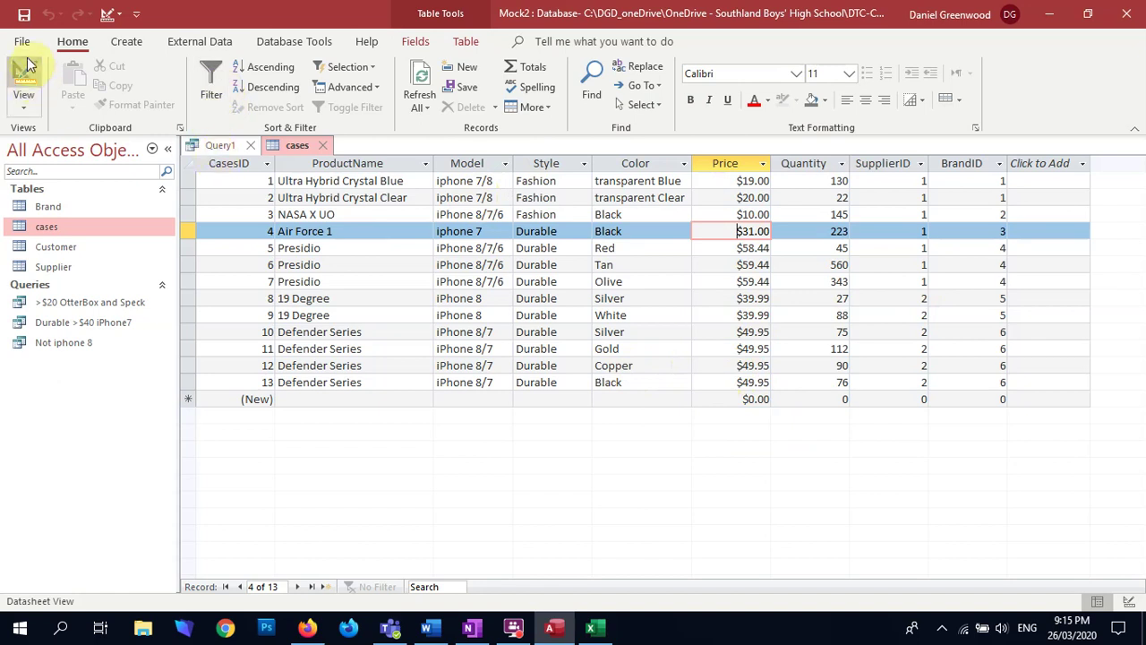
click(431, 628)
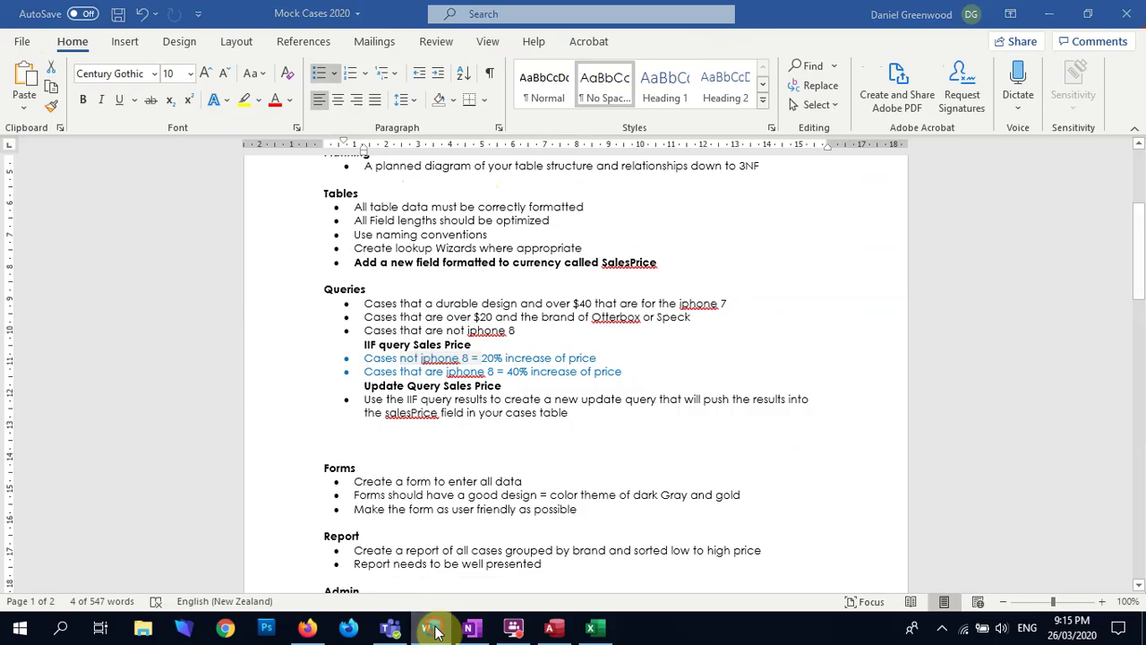
click(433, 629)
Open the document "1.3 database Brief & Marking Sheet 2020" from the DTC-Curriculum Database folder, under Accessments and L1
click(143, 629)
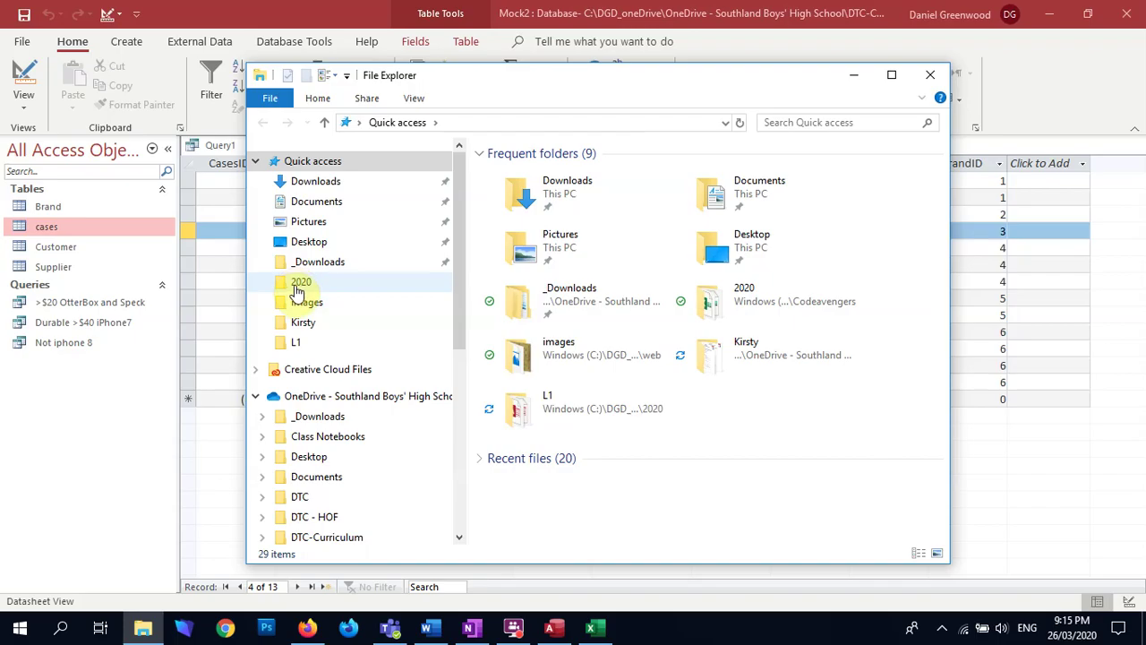
click(298, 287)
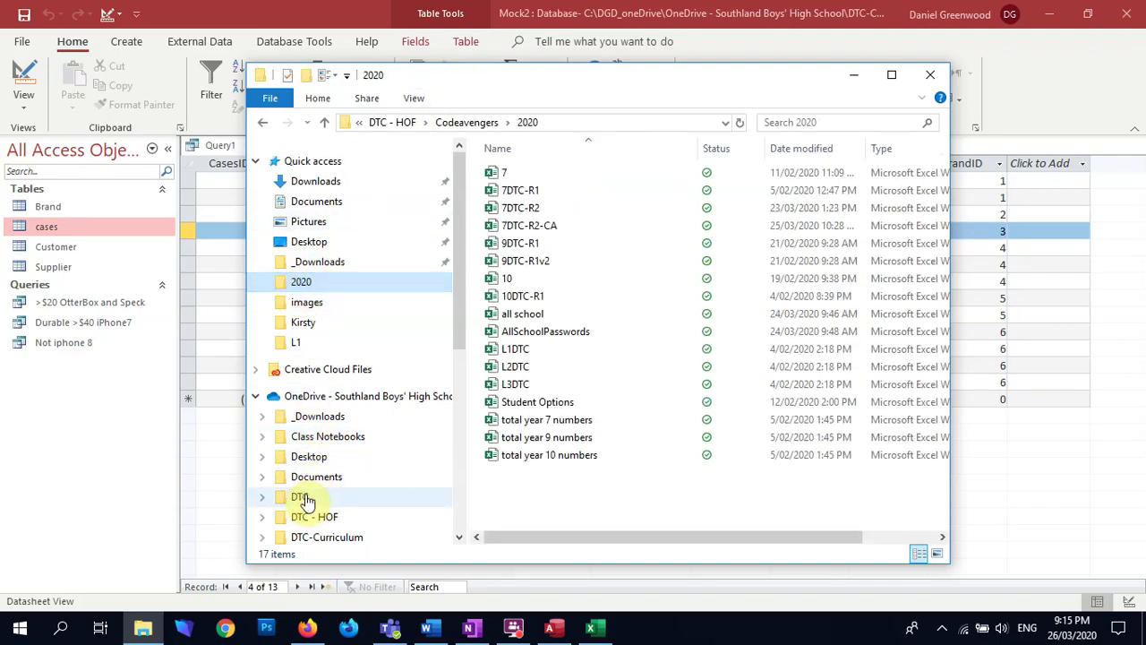
click(311, 537)
double_click(523, 243)
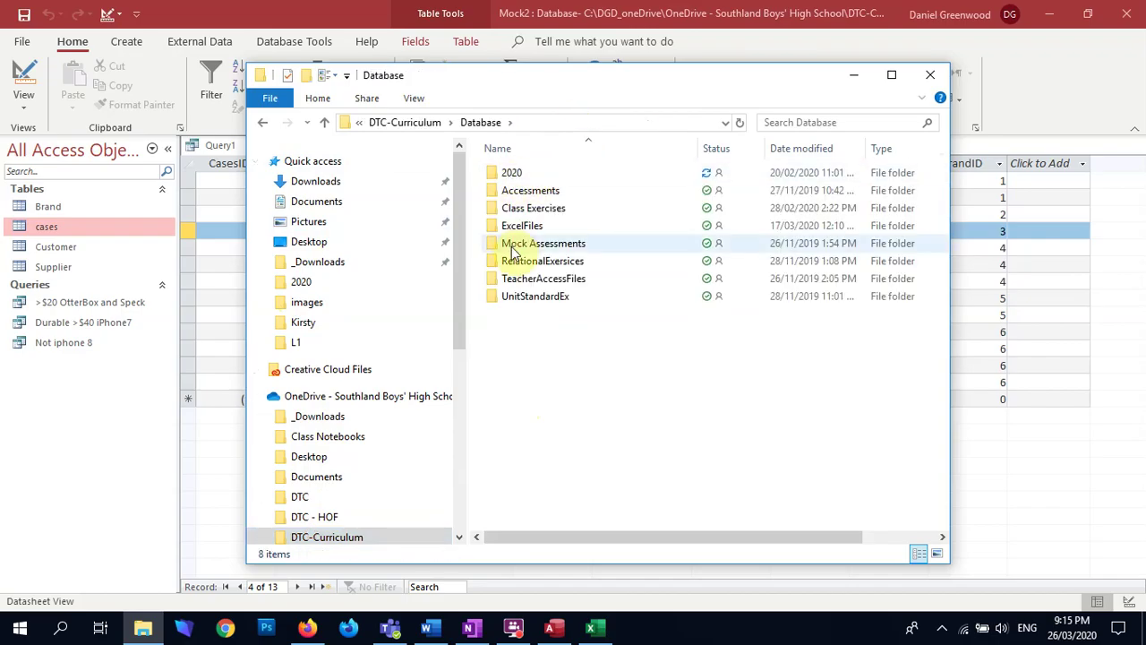
double_click(507, 191)
double_click(506, 174)
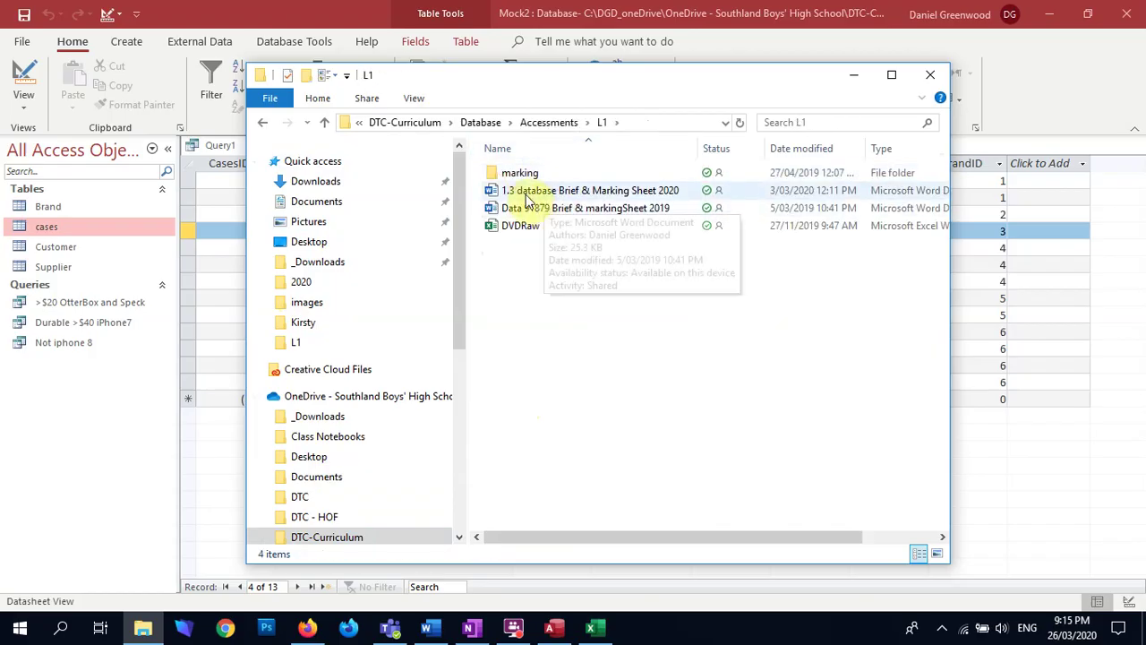
click(608, 191)
double_click(608, 191)
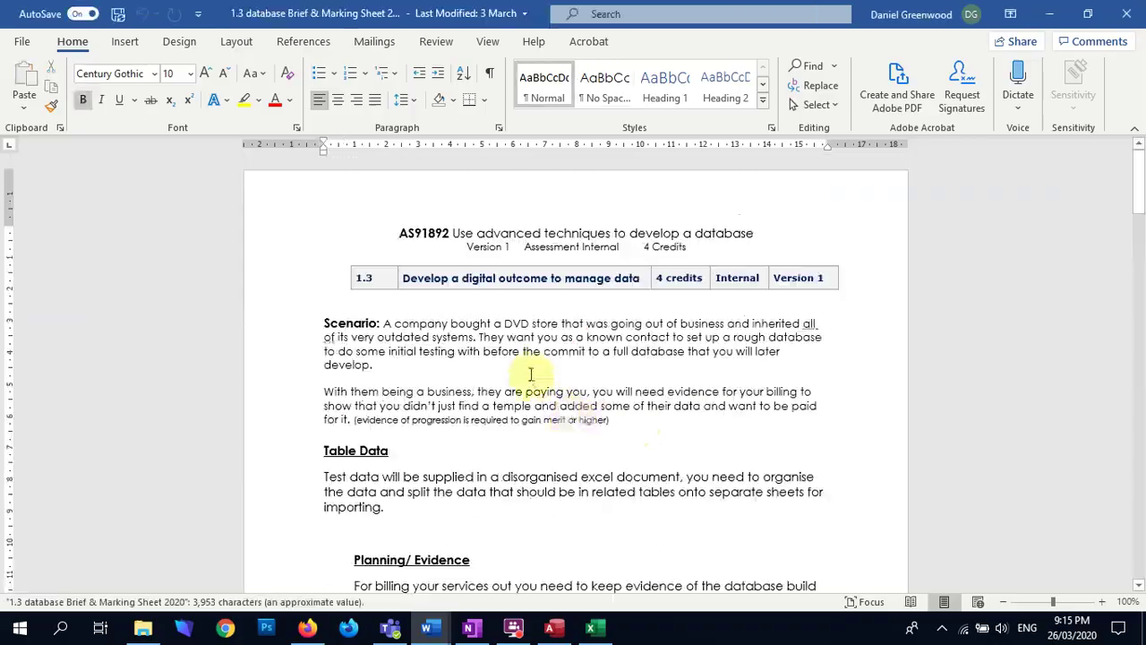
Examine the assessment brief's Queries section, including the movie price, genre and rental price requirements
scroll(537, 369, down, 6)
scroll(537, 369, down, 12)
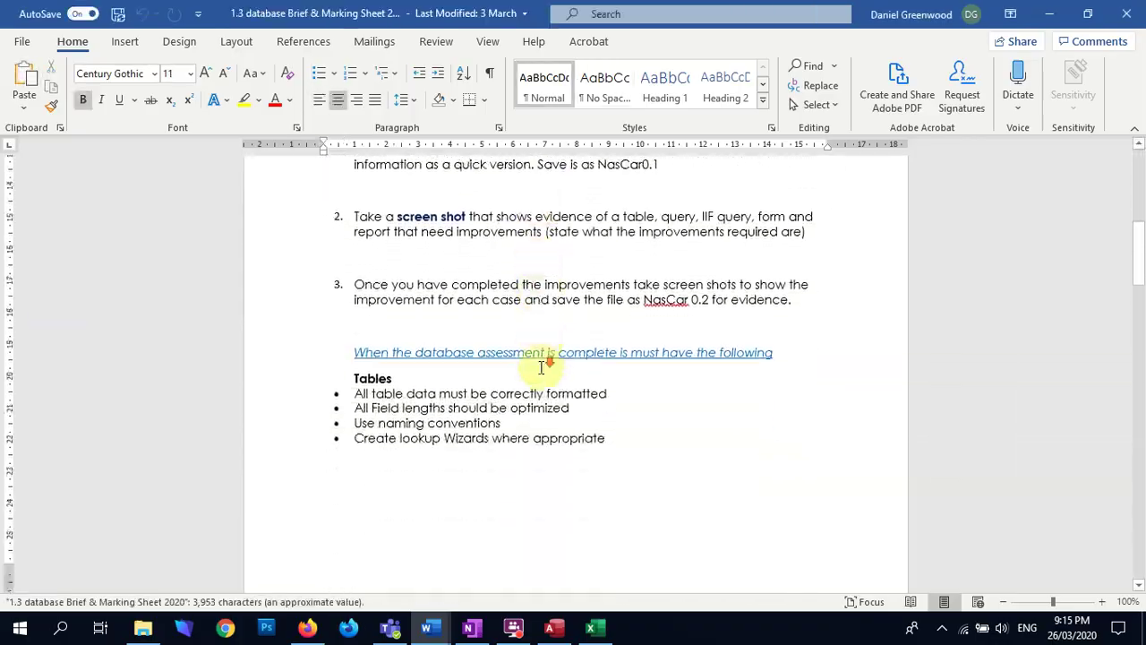
scroll(542, 369, down, 3)
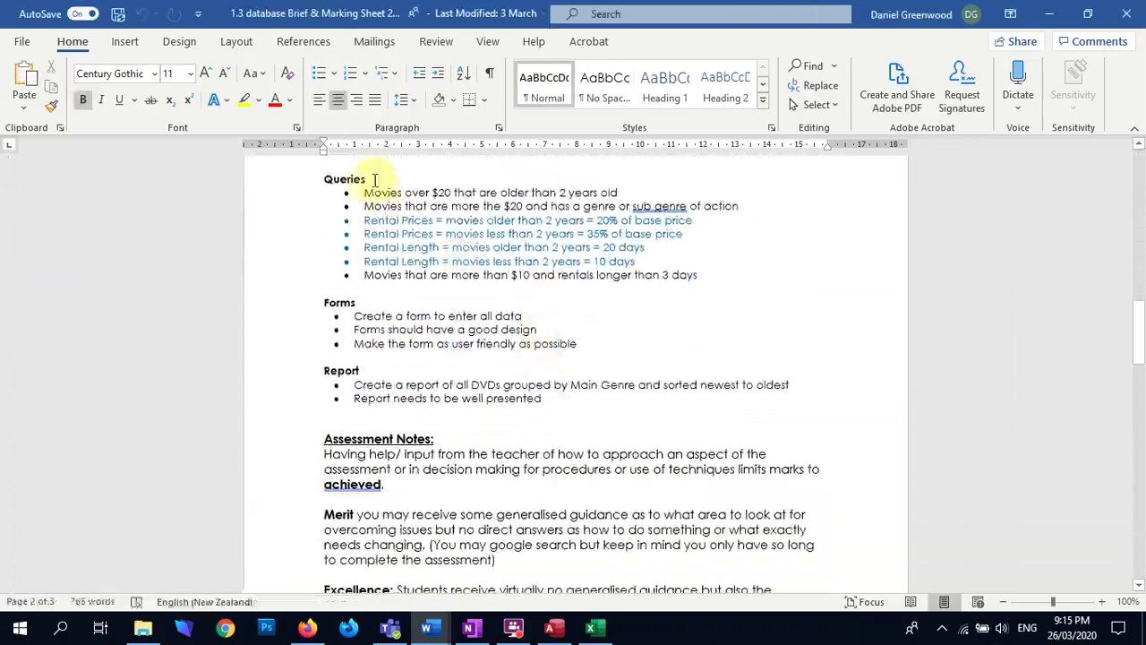
drag(369, 192, 613, 194)
click(620, 195)
drag(354, 210, 571, 207)
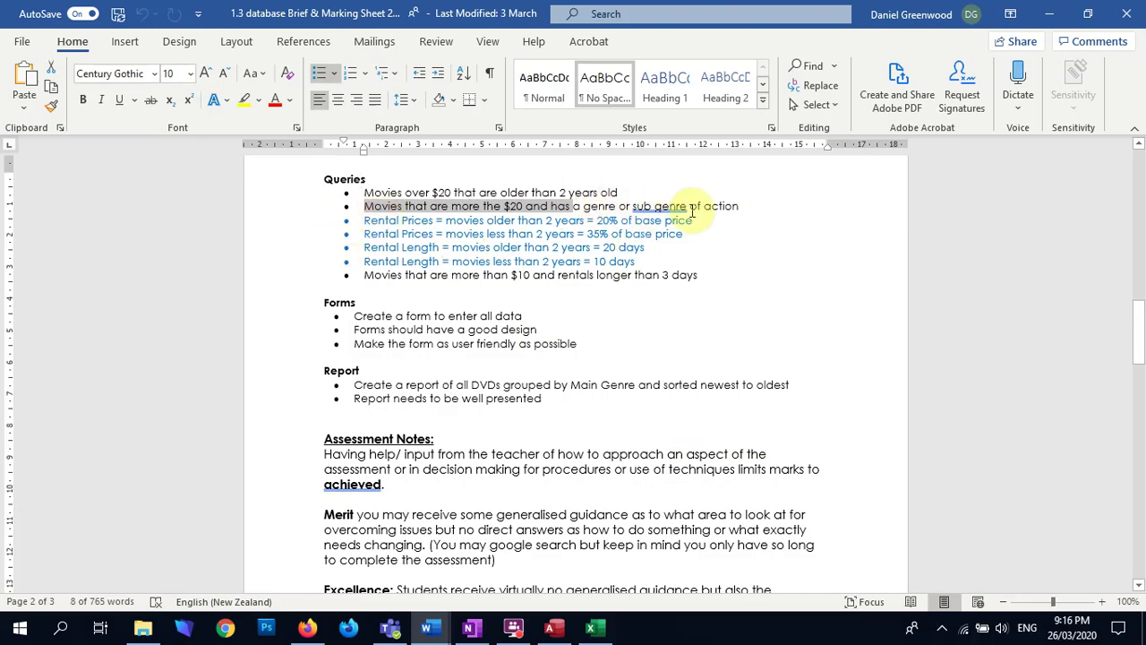
drag(687, 207, 569, 207)
click(594, 239)
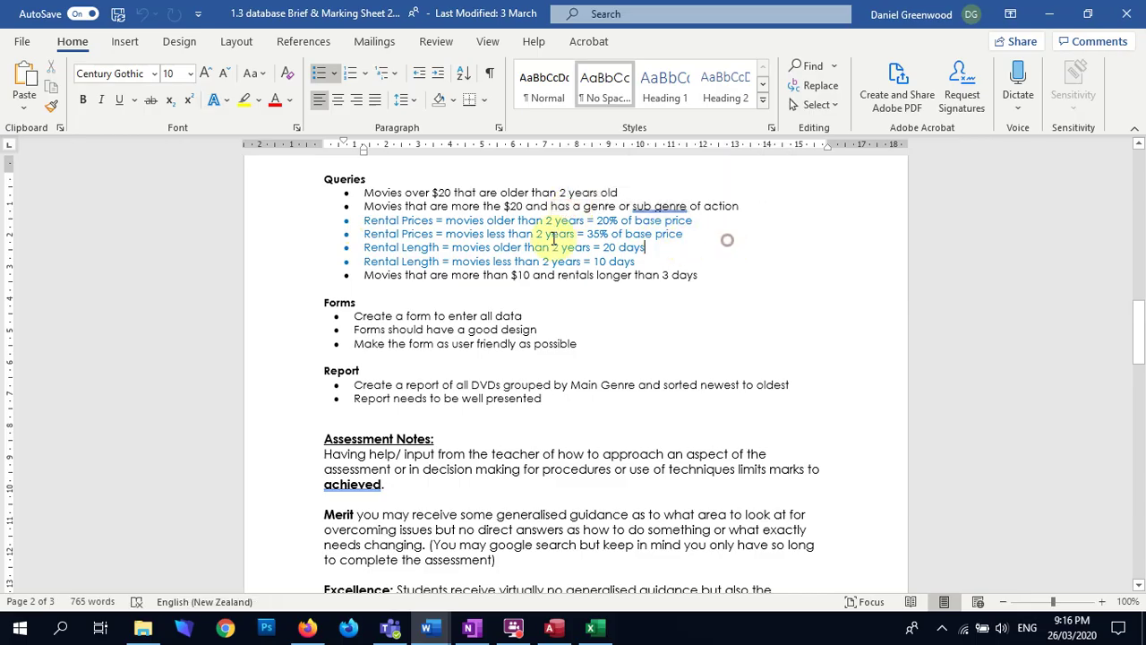
drag(362, 219, 584, 221)
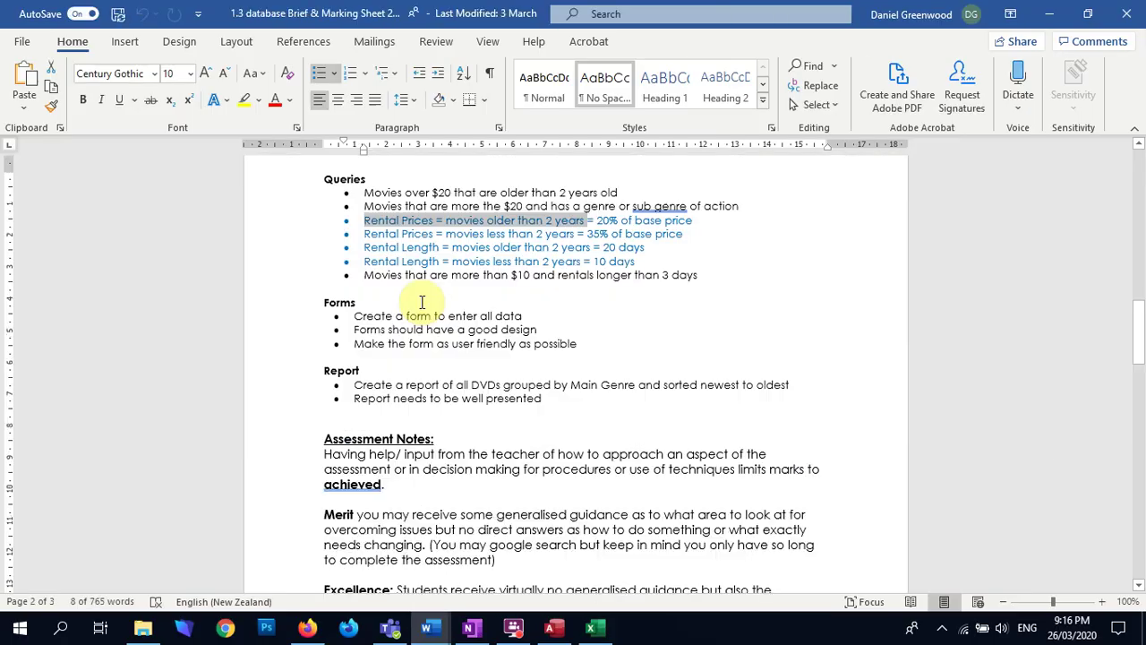
Open the DVDRaw workbook from the L1 folder and examine its Release Date column
key(alt+Tab)
double_click(515, 226)
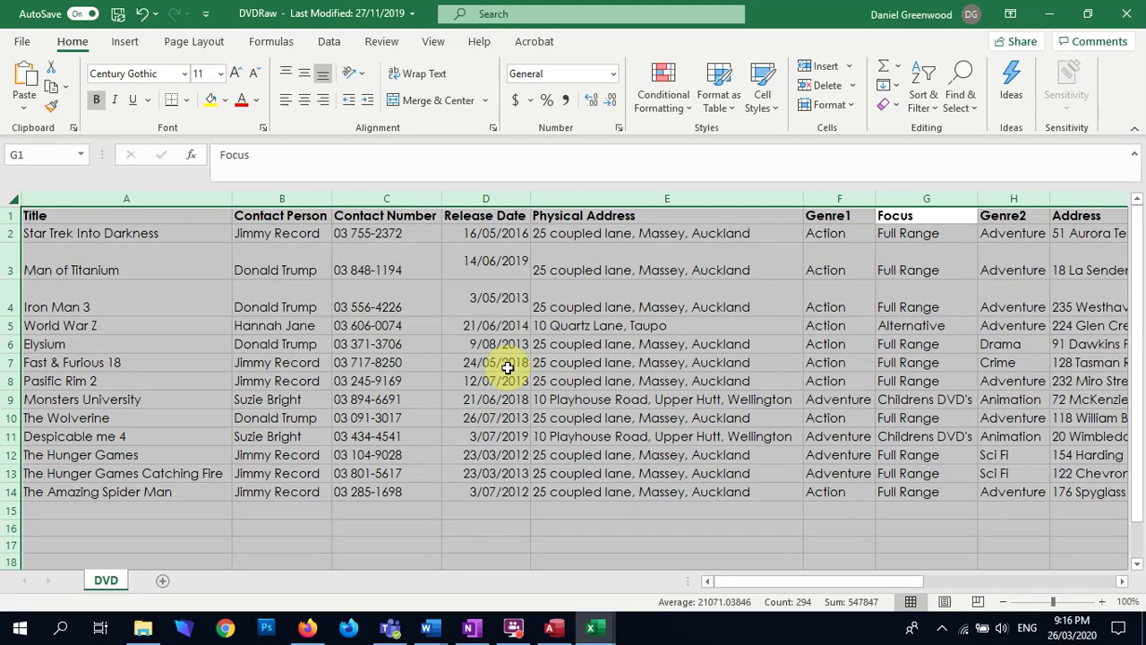
drag(758, 582, 772, 583)
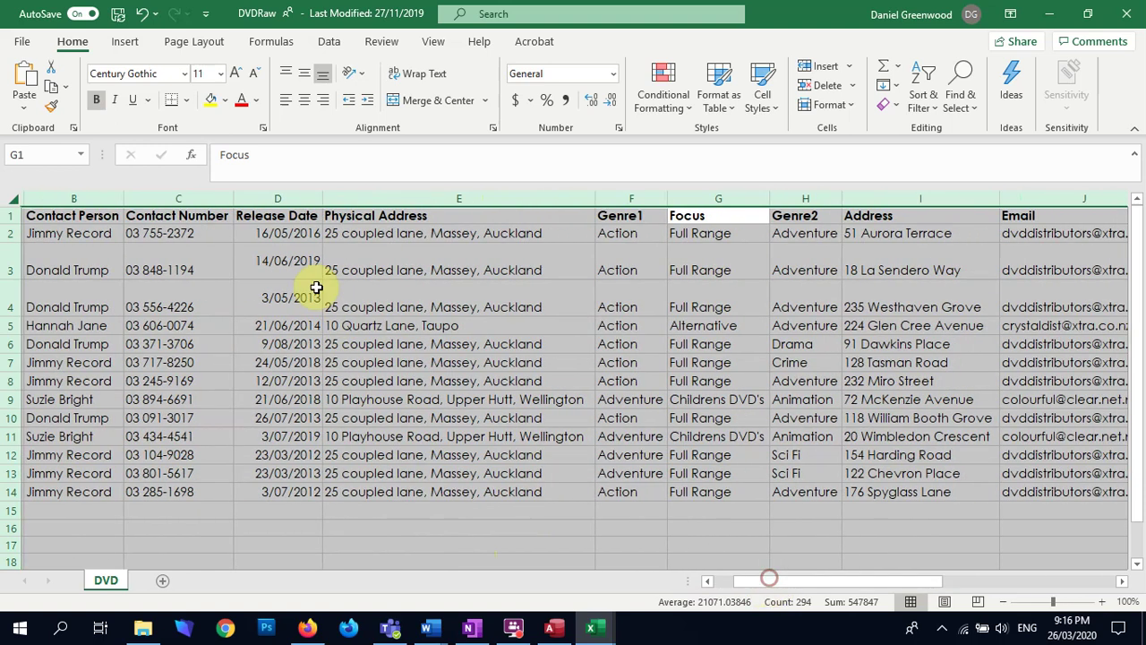
click(286, 197)
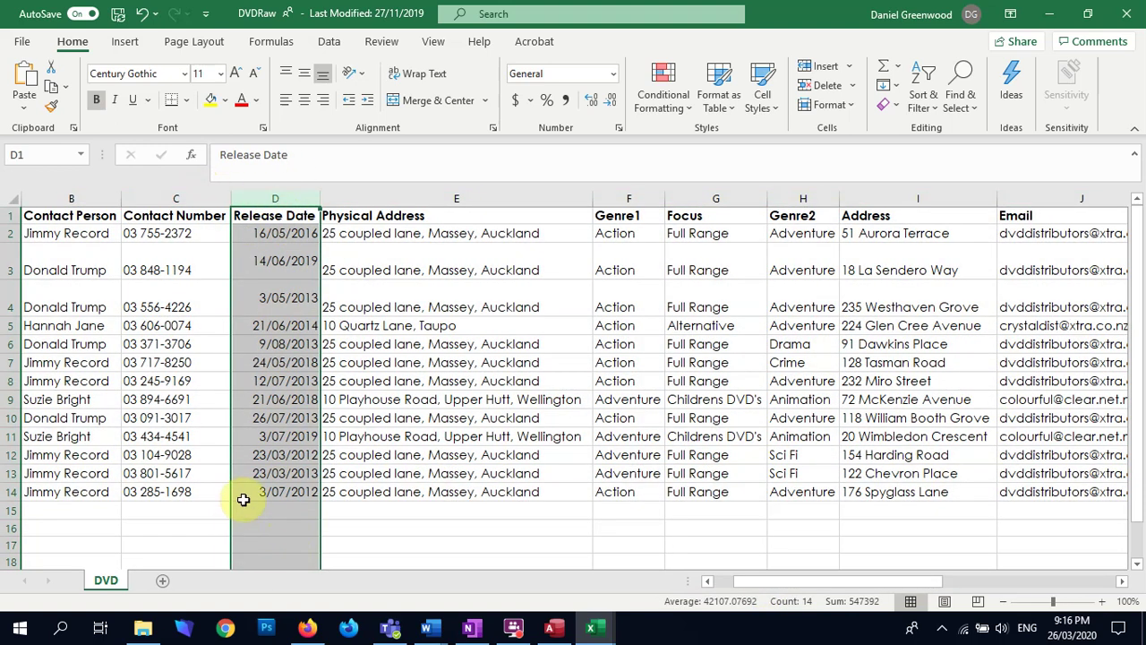
key(alt+Tab)
key(alt+Tab)
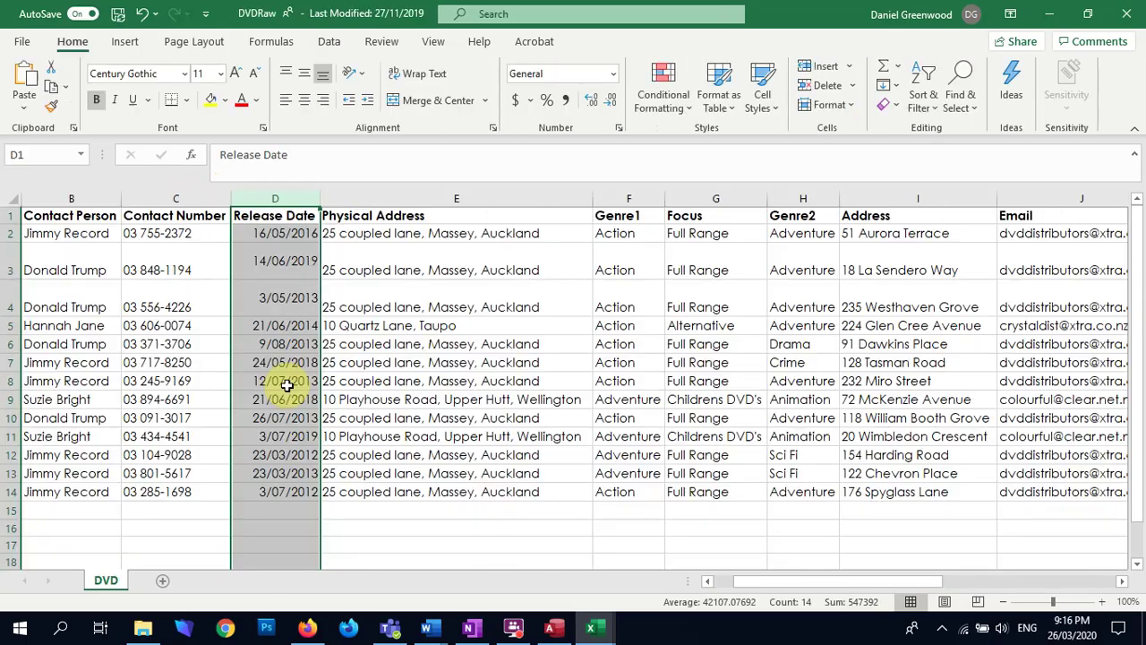
Close the DVDRaw workbook and the unsaved Book1 without saving, and close the cases table in Access
click(1125, 14)
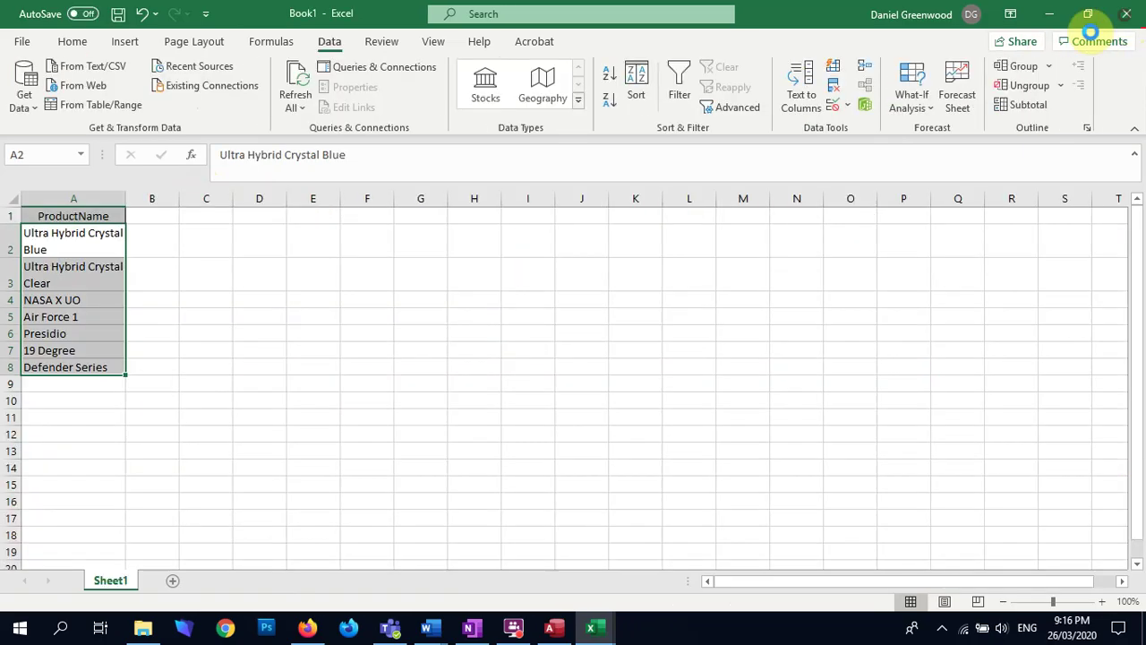
click(1127, 13)
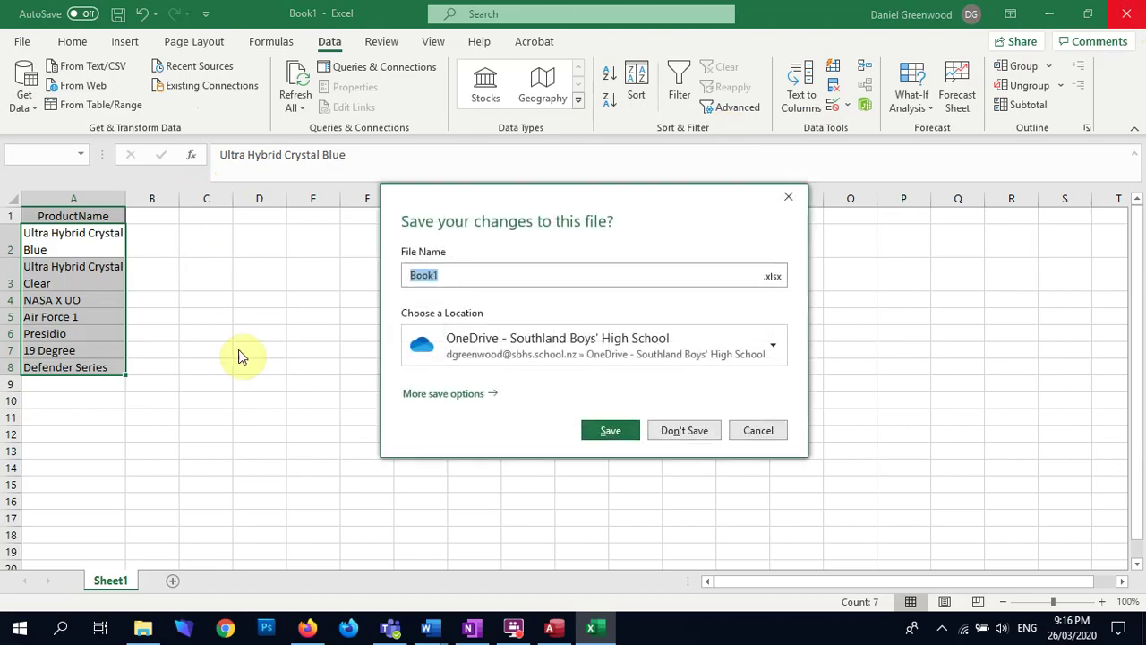
click(673, 433)
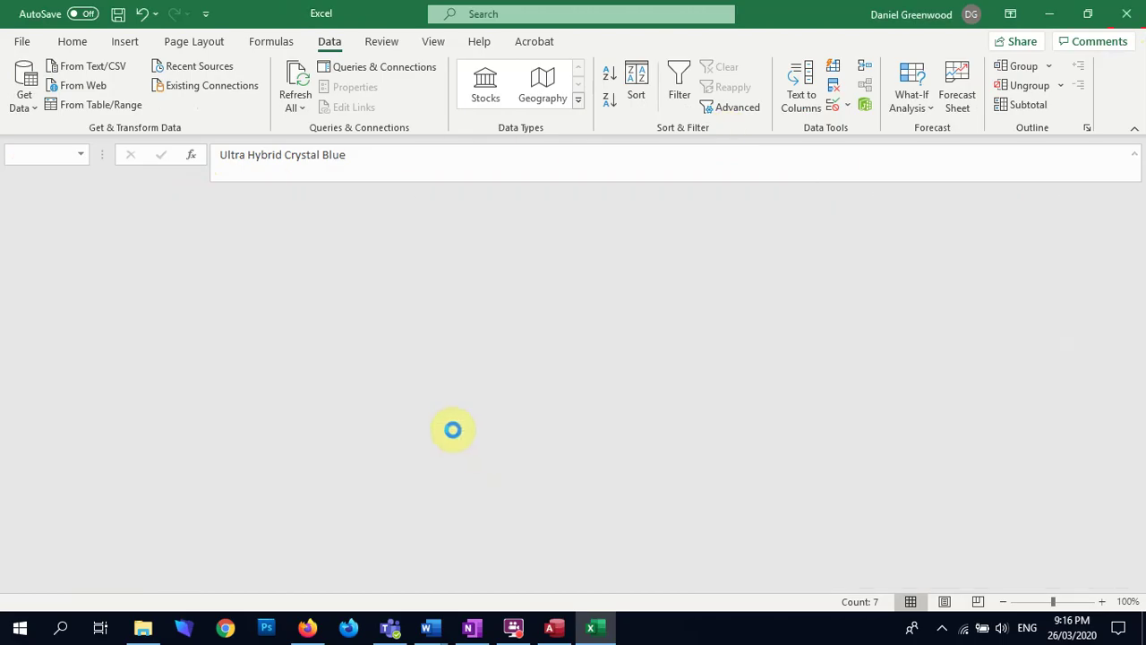
key(alt+Tab)
key(alt+Tab)
key(alt+Tab)
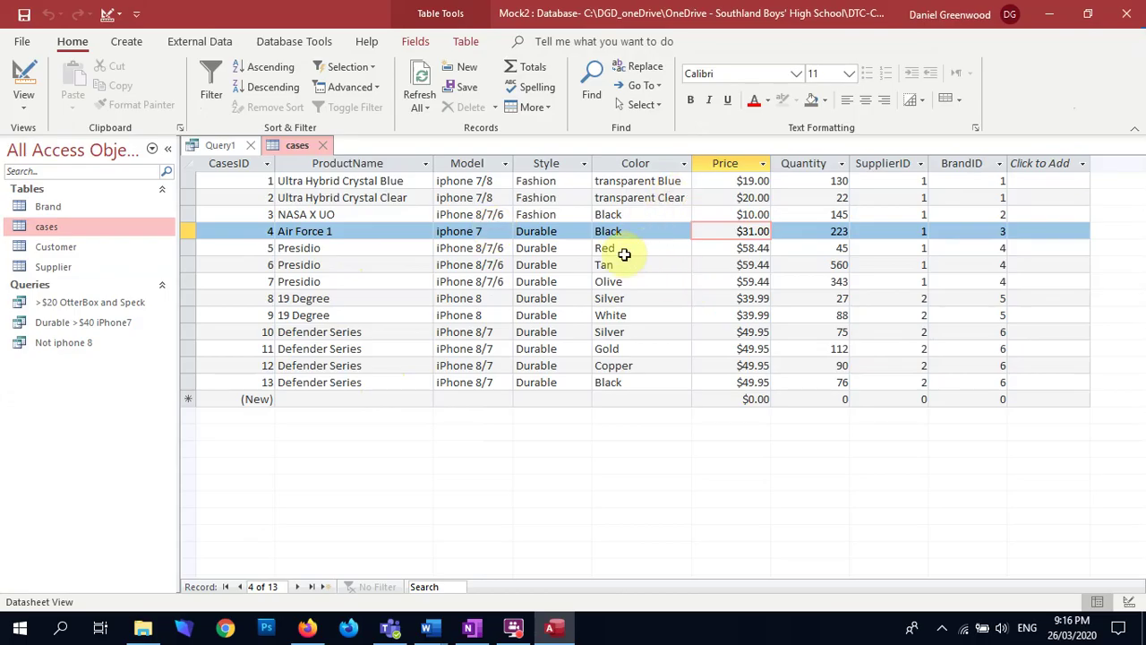
click(36, 74)
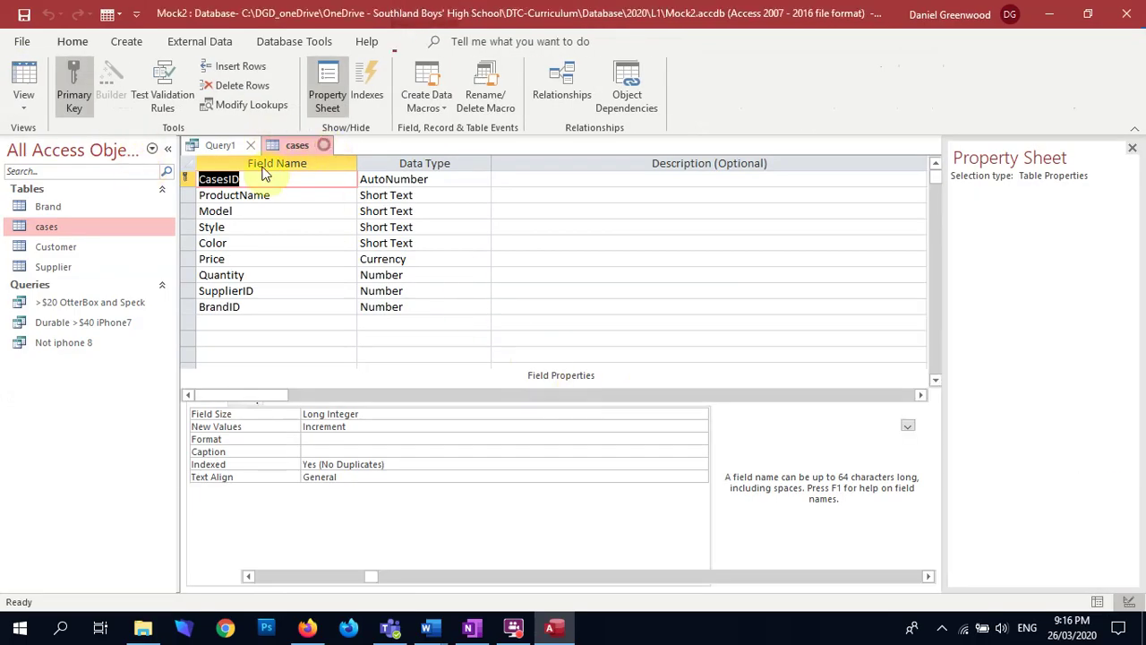
click(323, 145)
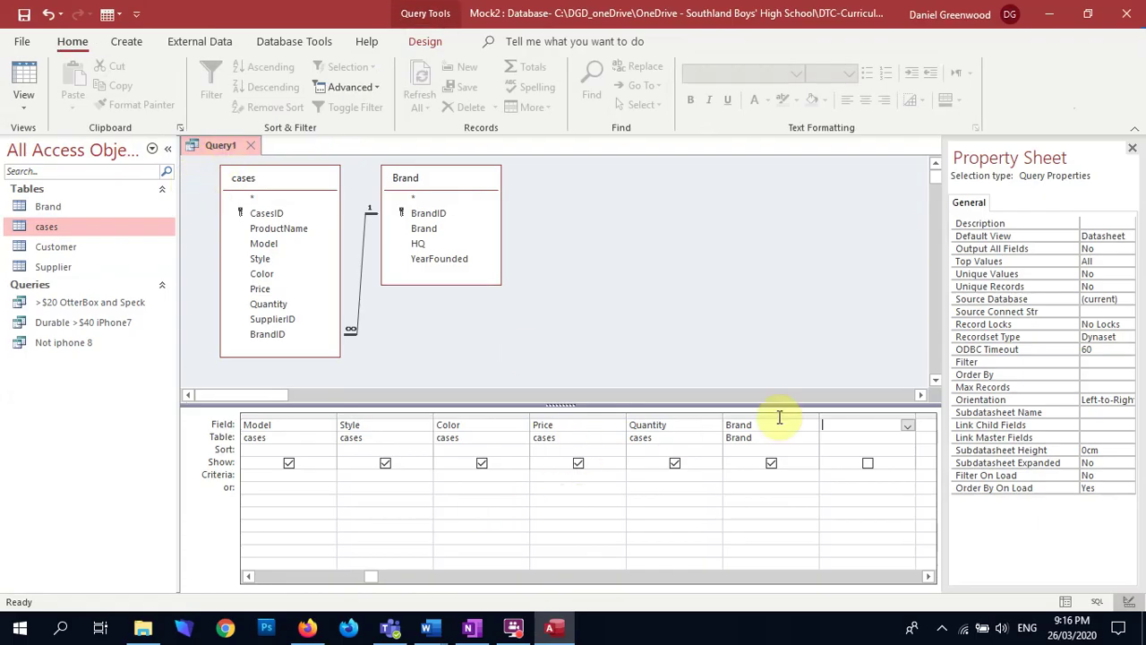
Open the Expression Builder for the empty field after Brand and insert the built-in Program Flow function IIf
right_click(847, 423)
click(889, 536)
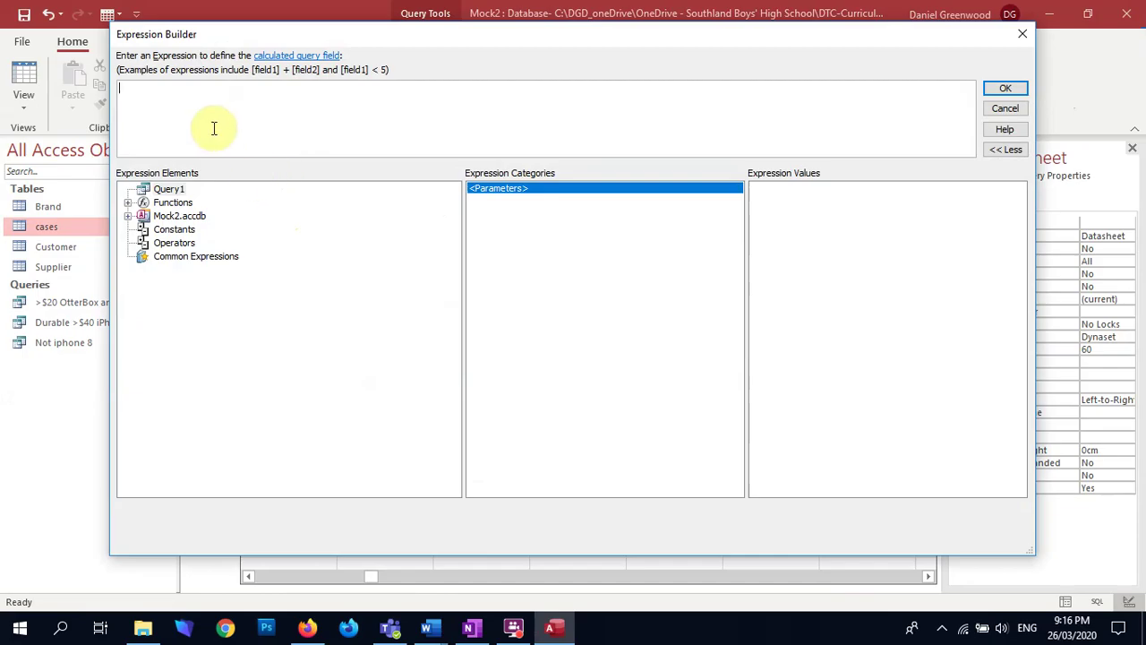
click(128, 203)
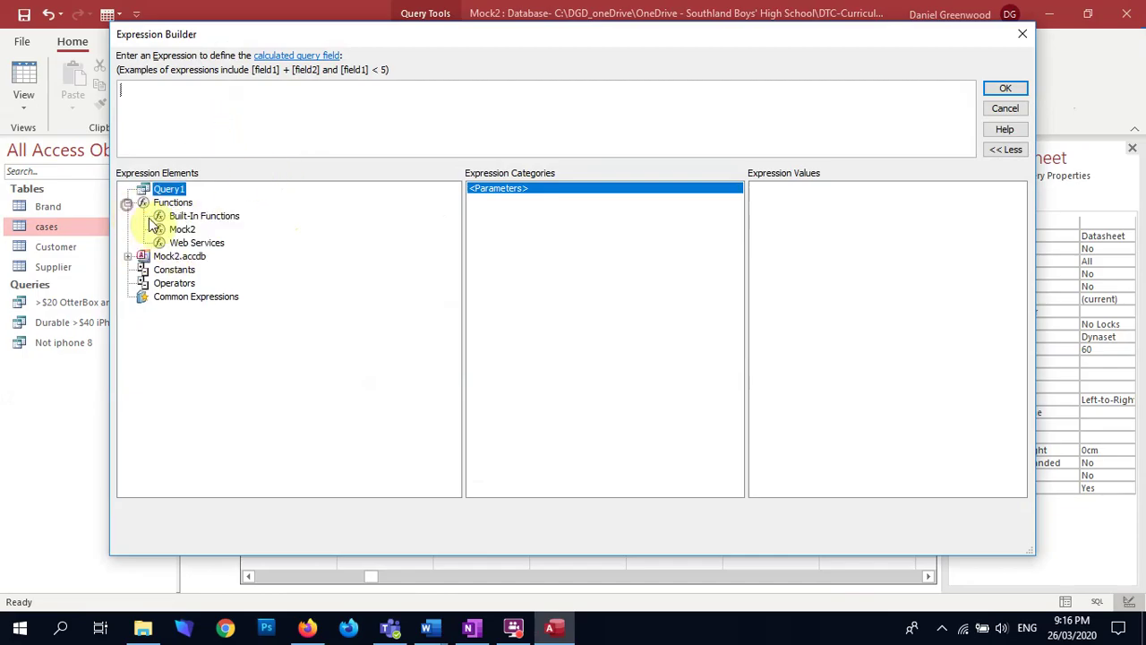
click(179, 219)
click(608, 319)
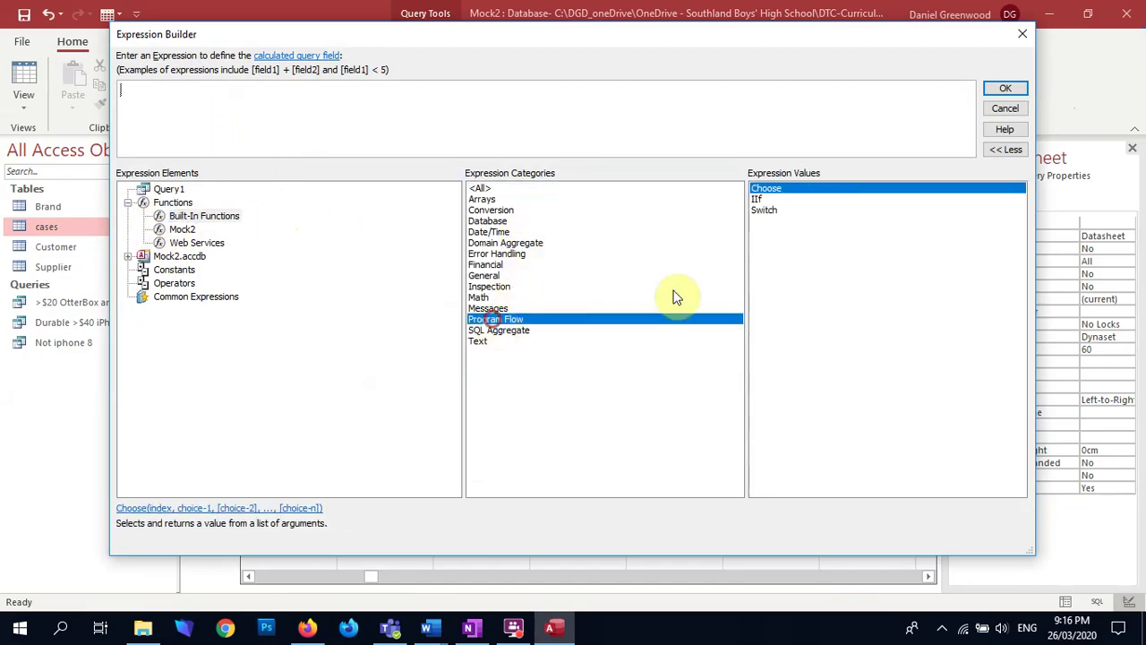
click(757, 201)
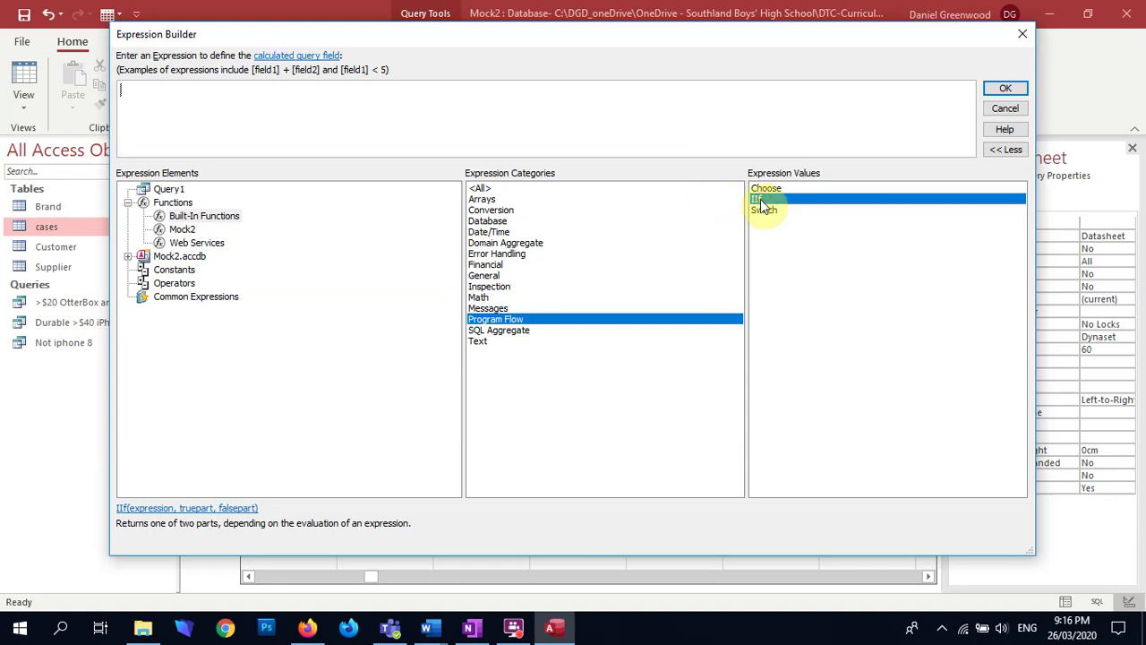
double_click(759, 201)
Replace the IIf function's expression placeholder with the Model field from the cases table
click(166, 95)
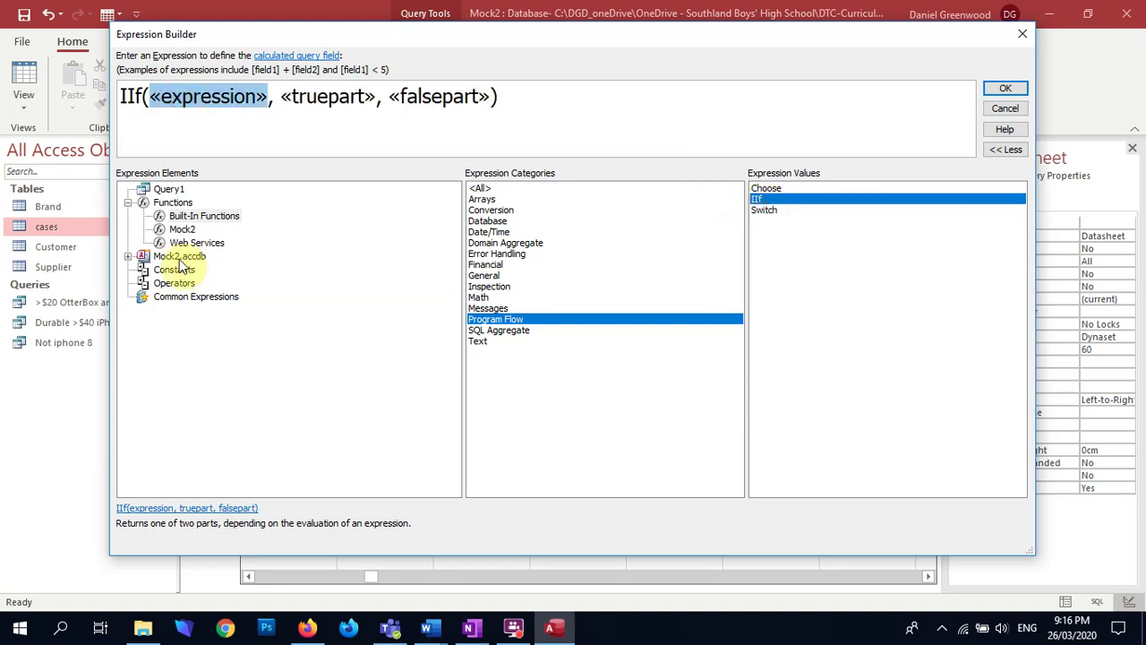
click(128, 256)
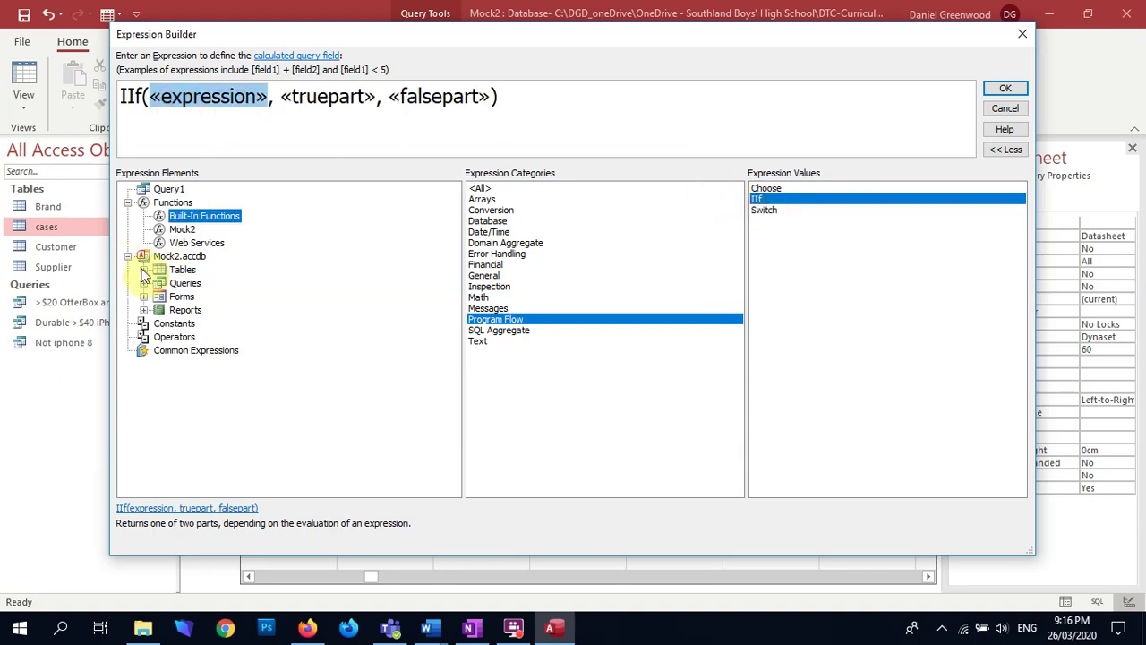
click(143, 269)
click(184, 297)
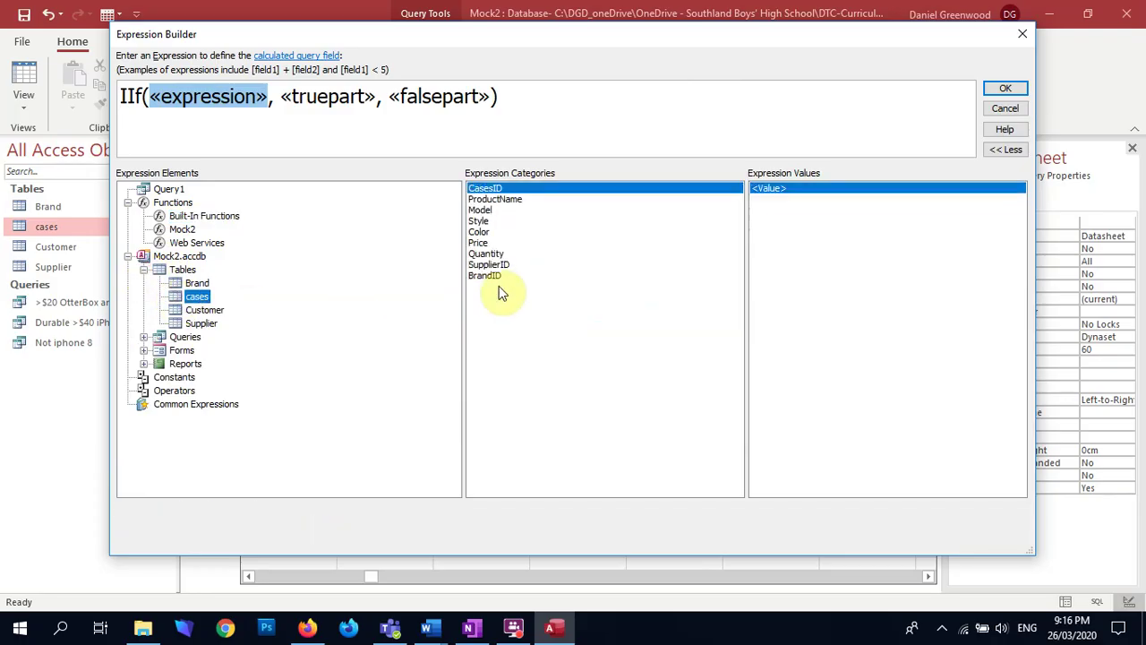
click(482, 211)
double_click(482, 211)
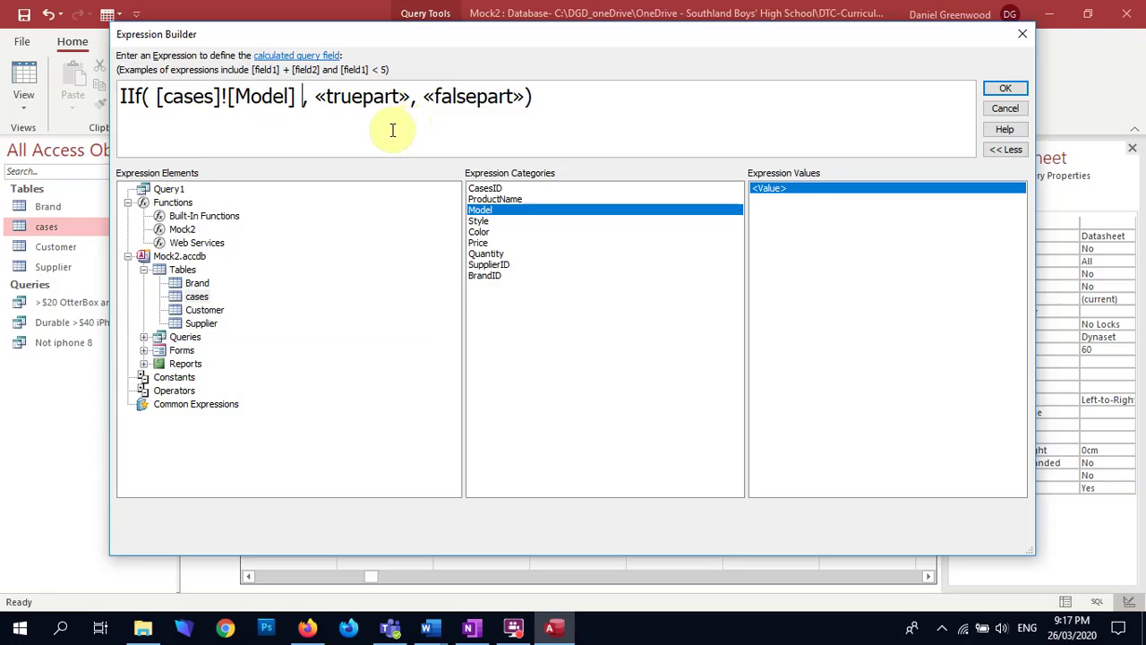
Extend the IIf condition after the Model field with != "iPhone 8" followed by a || operator
text(!= )
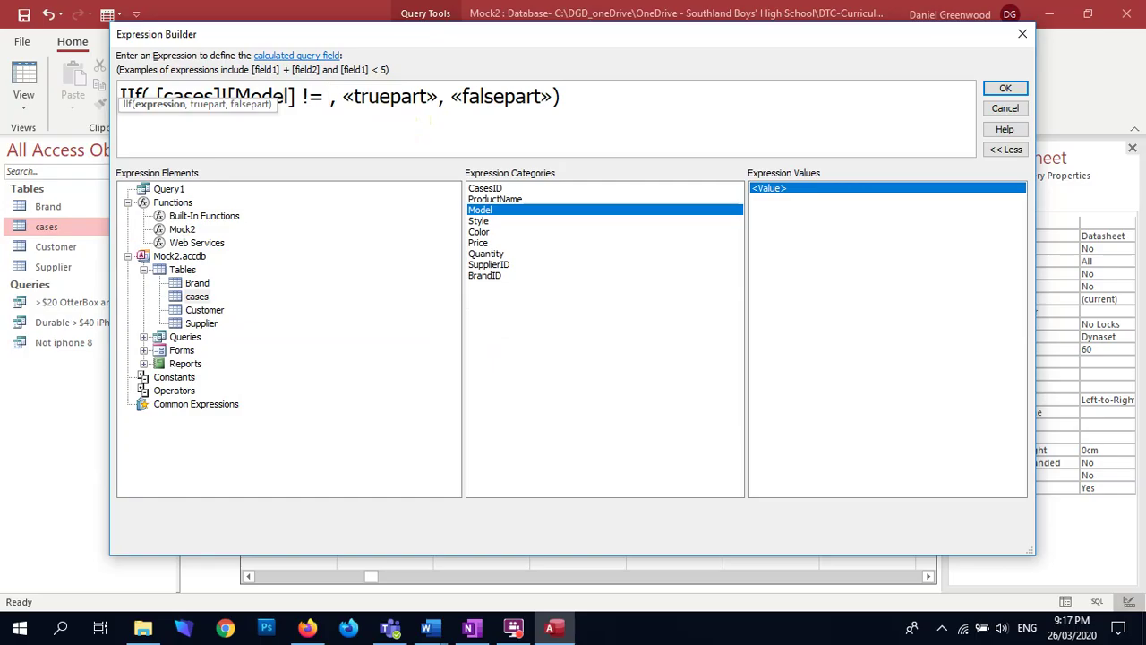
text("")
key(Left)
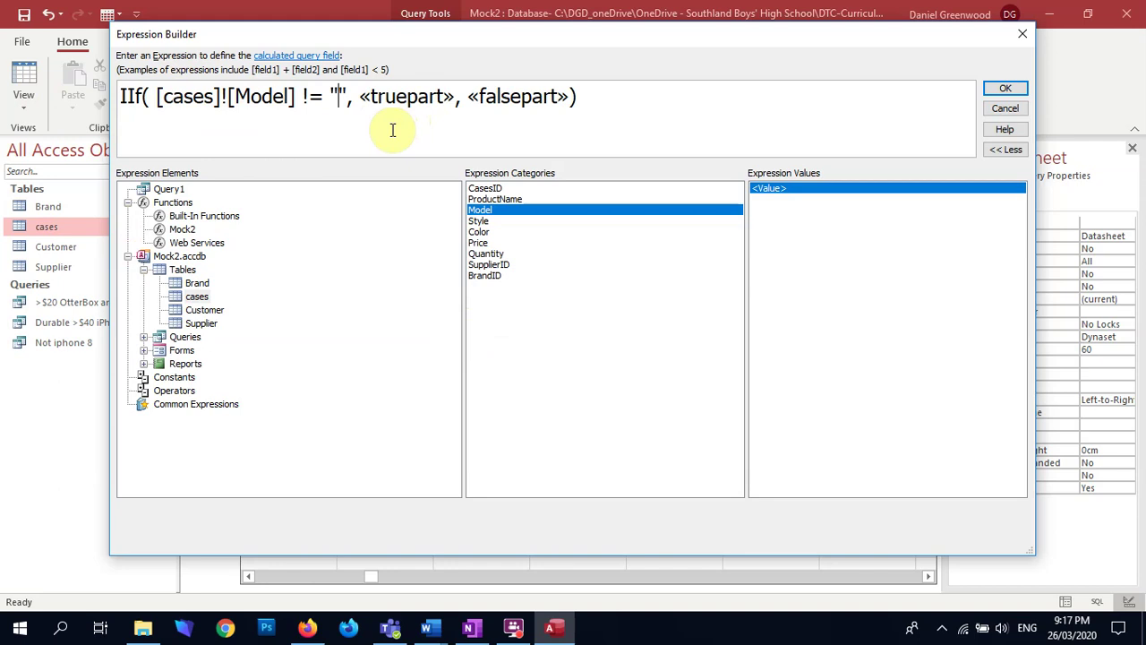
text(i)
text(Phone)
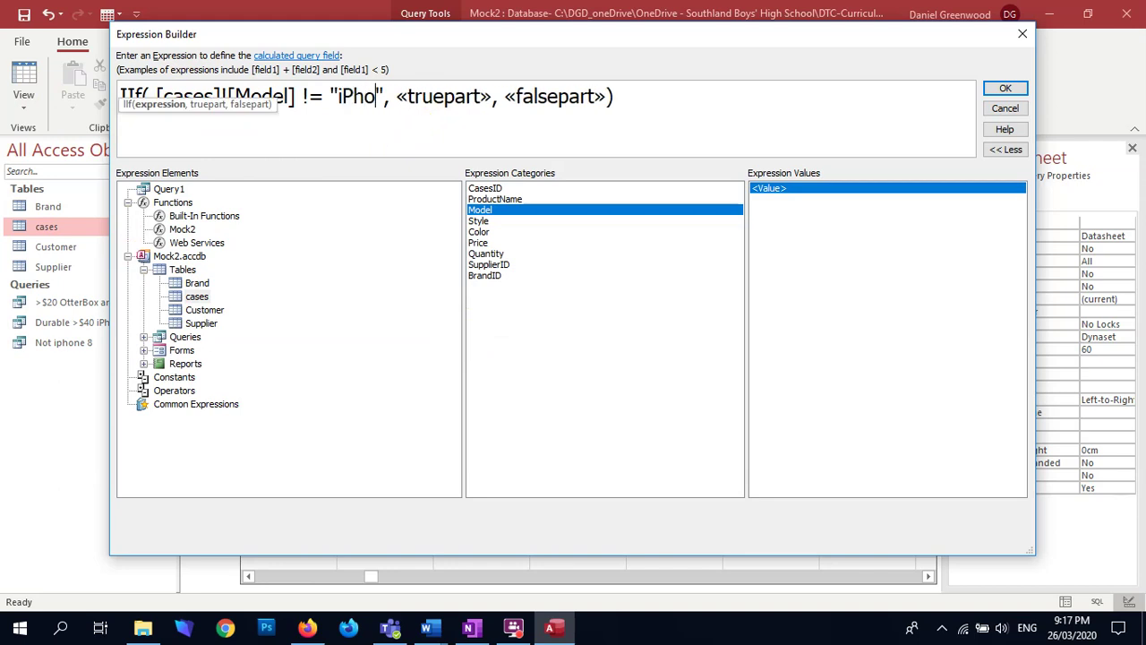
text( 8)
key(Right)
text(||)
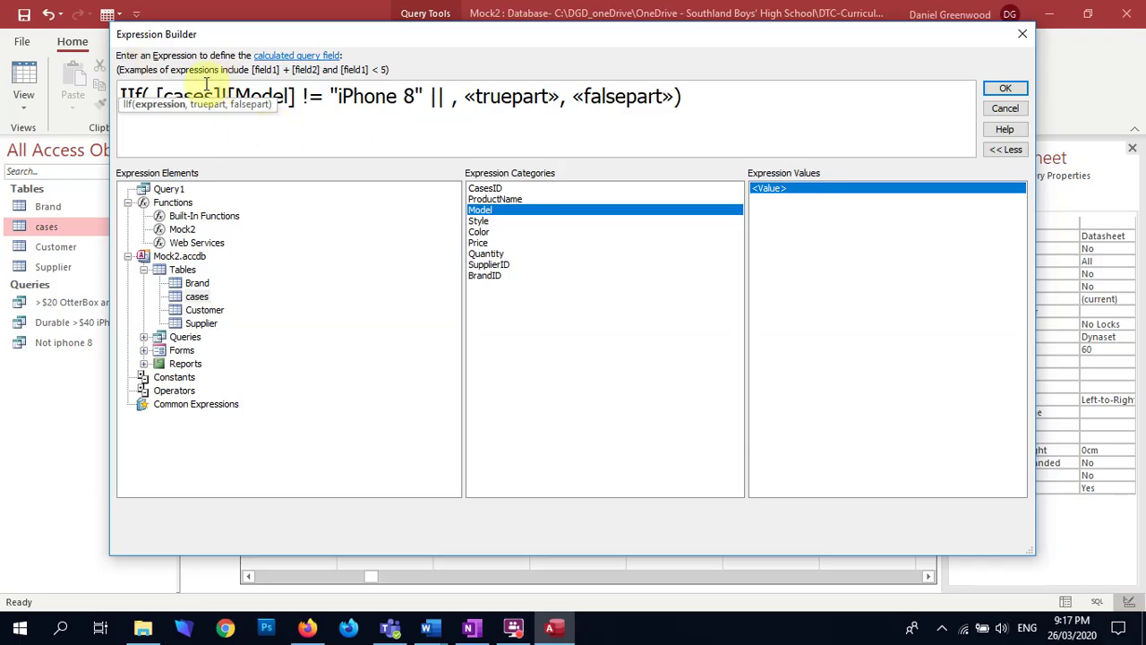
Change the IIf condition to compare Model = "iPhone 7" and remove the trailing || operator
drag(154, 94, 296, 95)
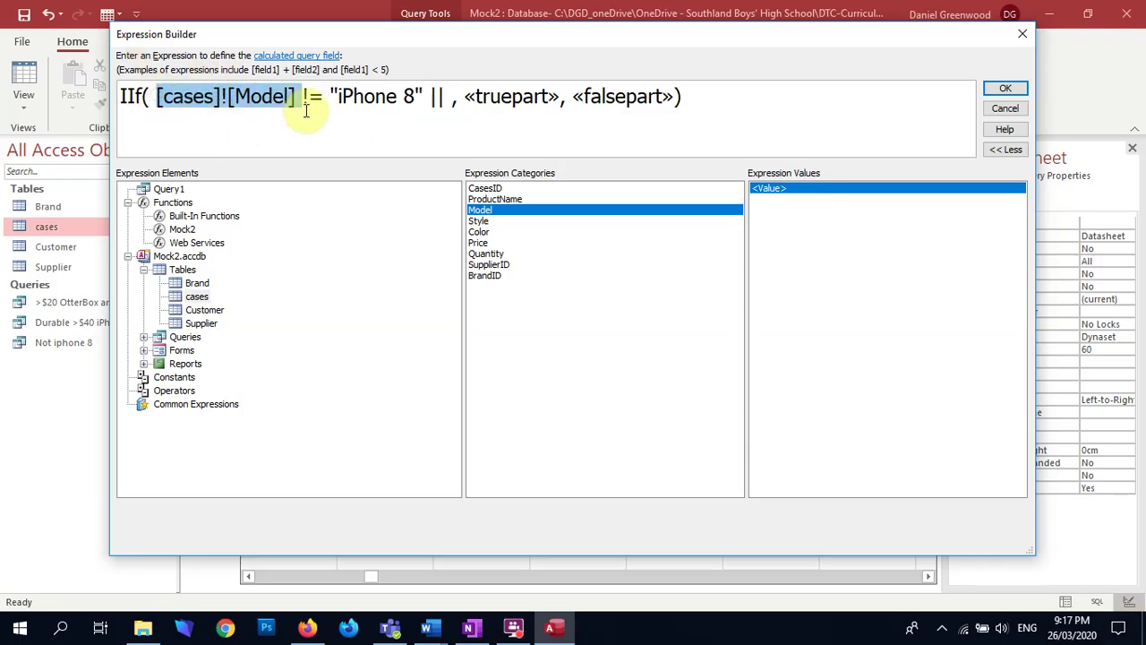
click(437, 97)
drag(448, 96, 338, 96)
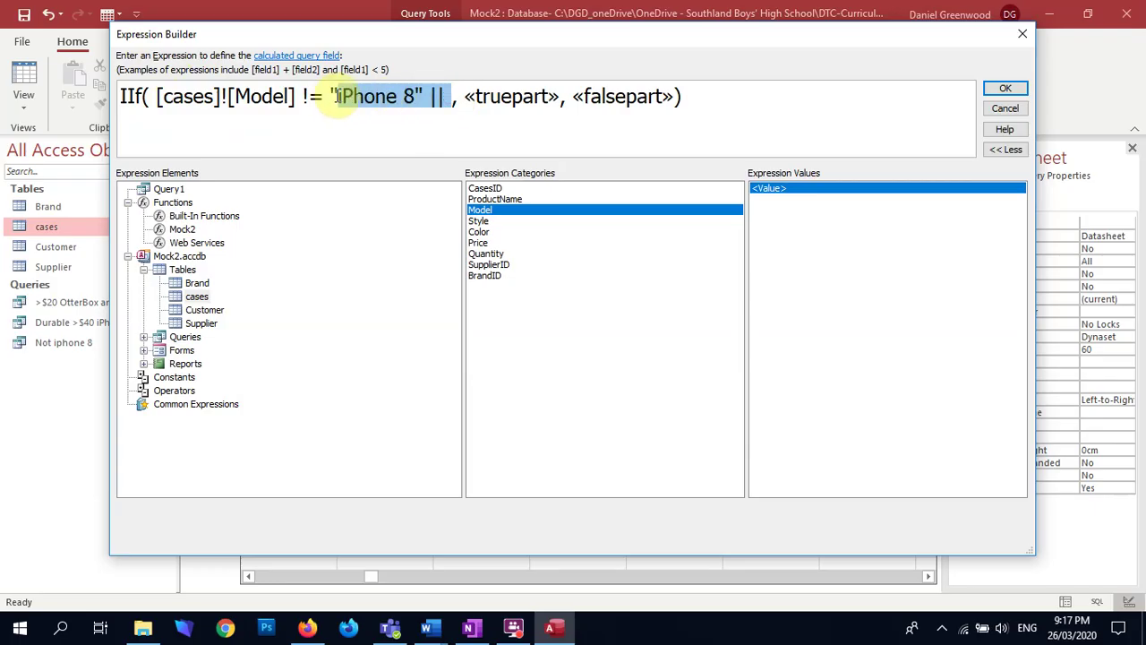
click(307, 98)
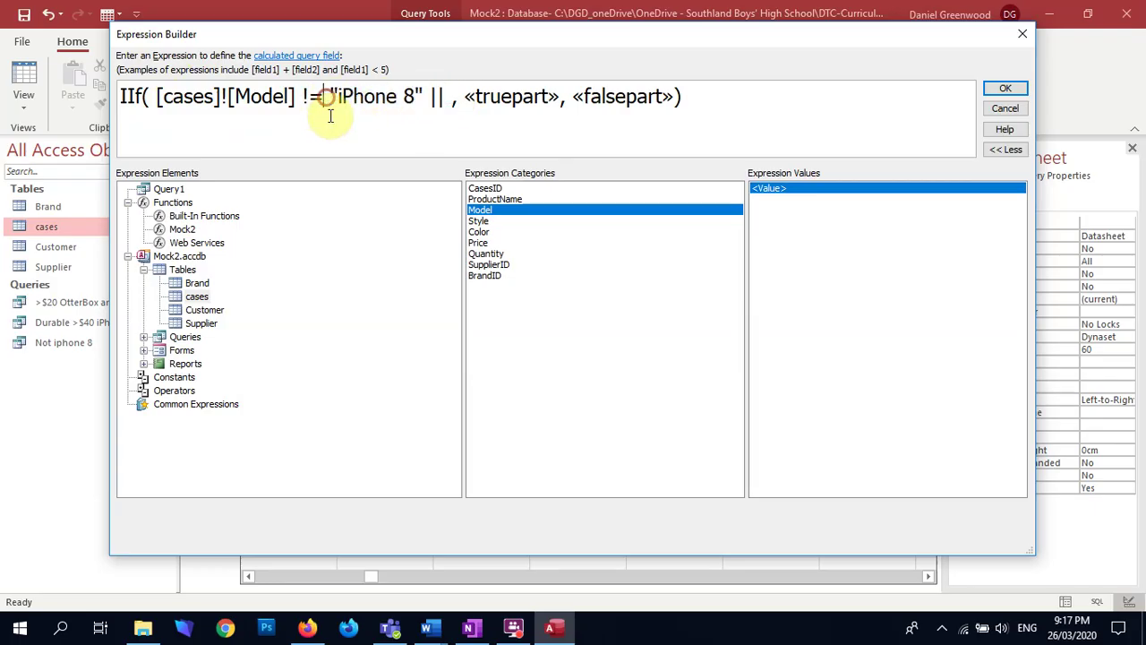
key(BackSpace)
key(BackSpace)
text(=)
click(336, 156)
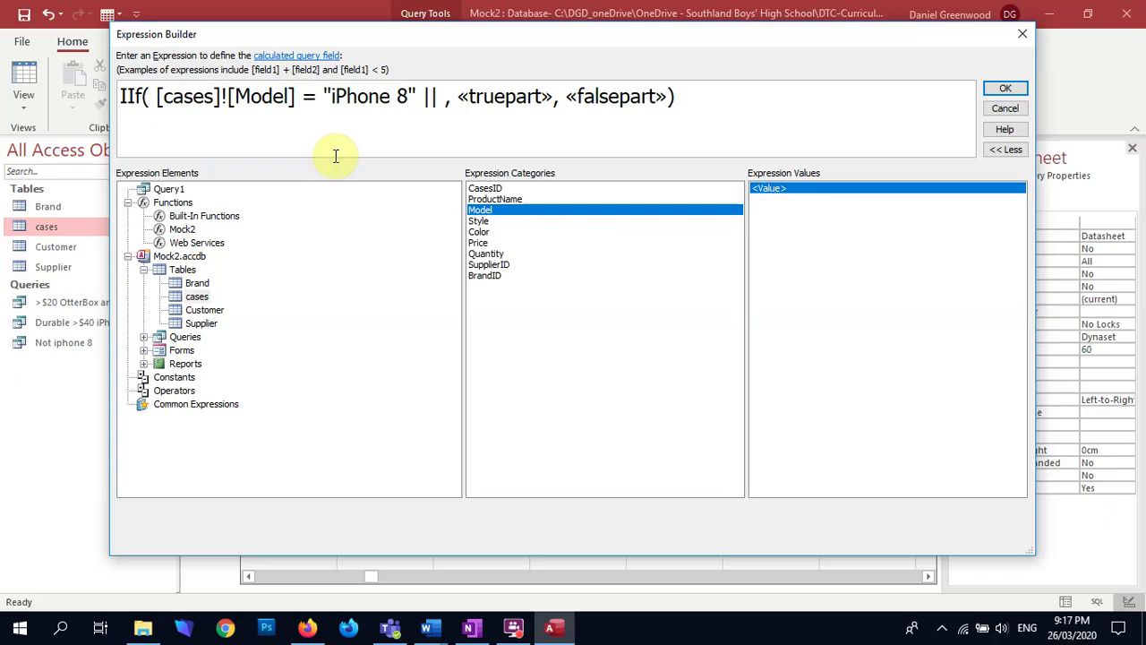
key(BackSpace)
text(7)
click(434, 97)
key(BackSpace)
key(BackSpace)
Check the sales price rules in the Mock Cases 2020 brief and replace the IIf truepart placeholder with the cases Price field *1.2
click(502, 97)
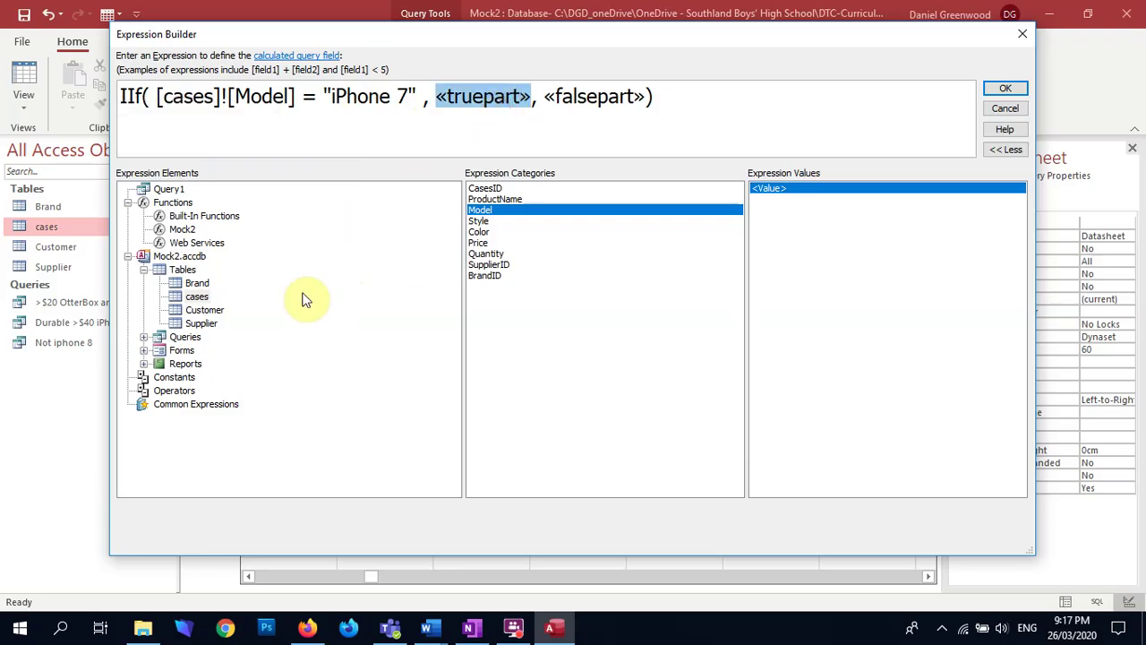
key(alt+Tab)
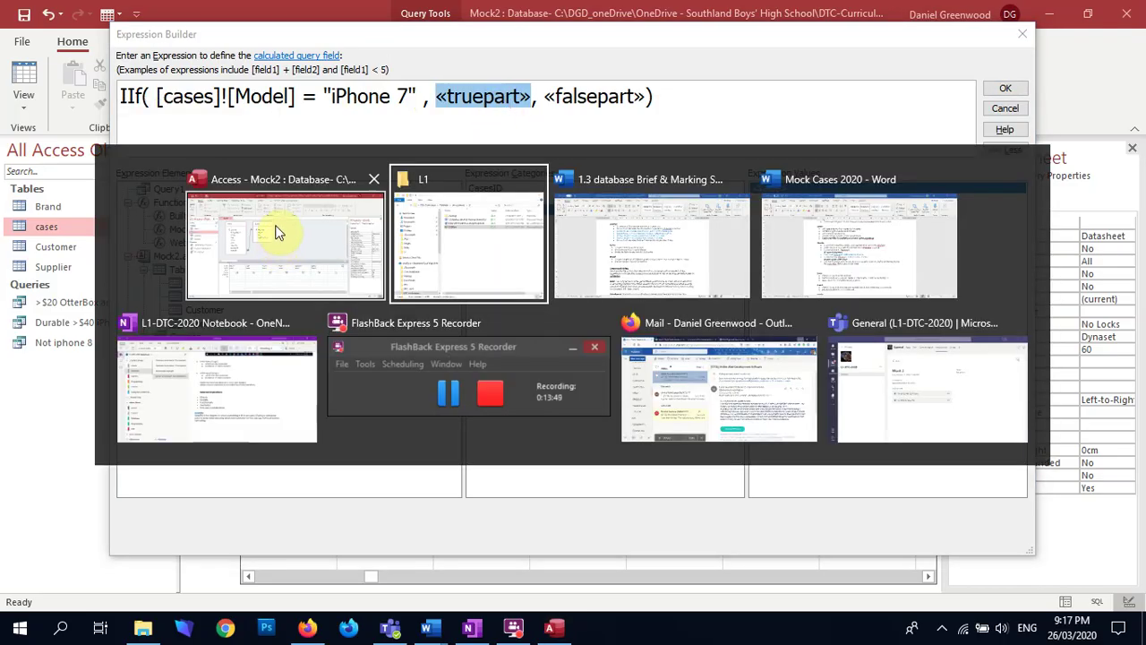
key(alt+Tab)
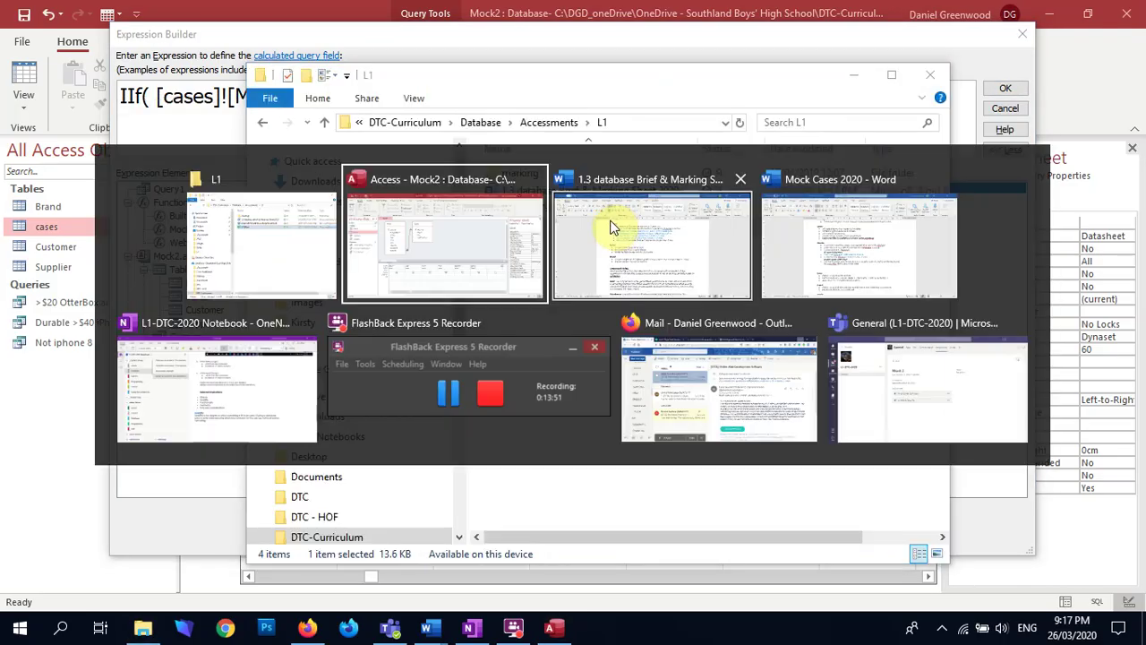
click(611, 221)
mouse_move(442, 607)
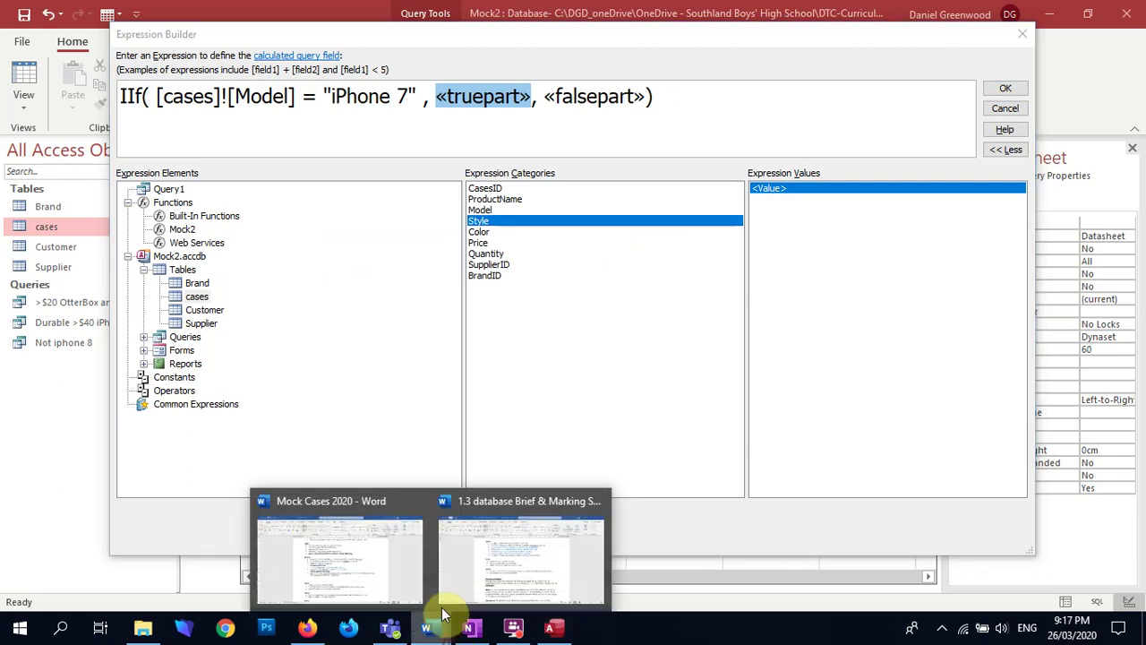
click(397, 572)
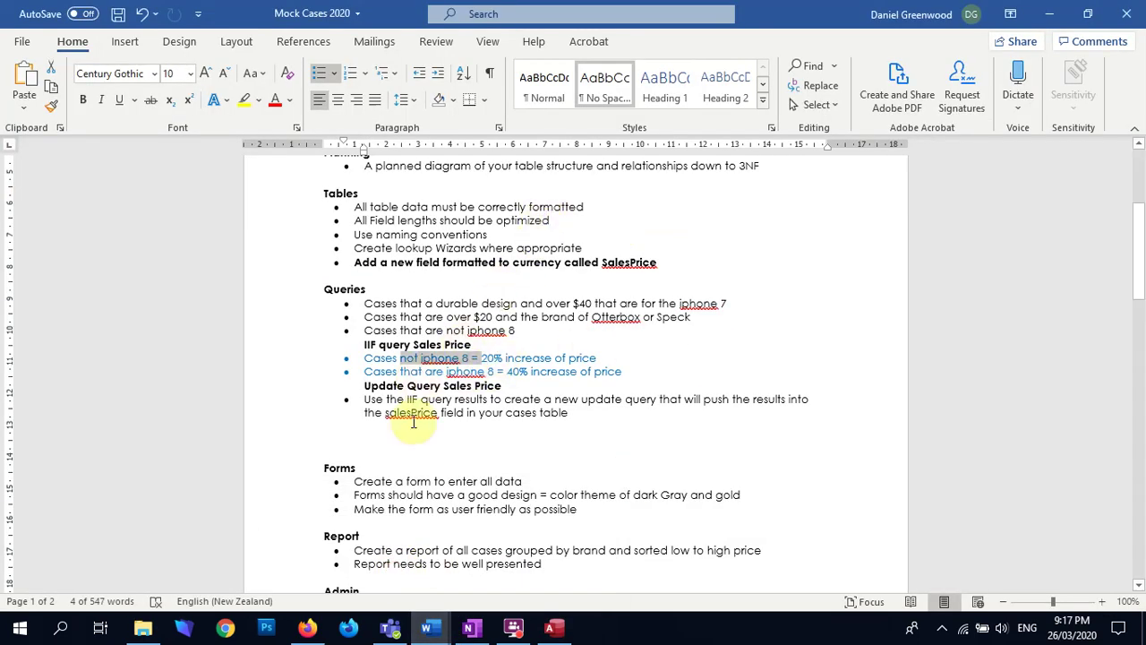
key(alt+Tab)
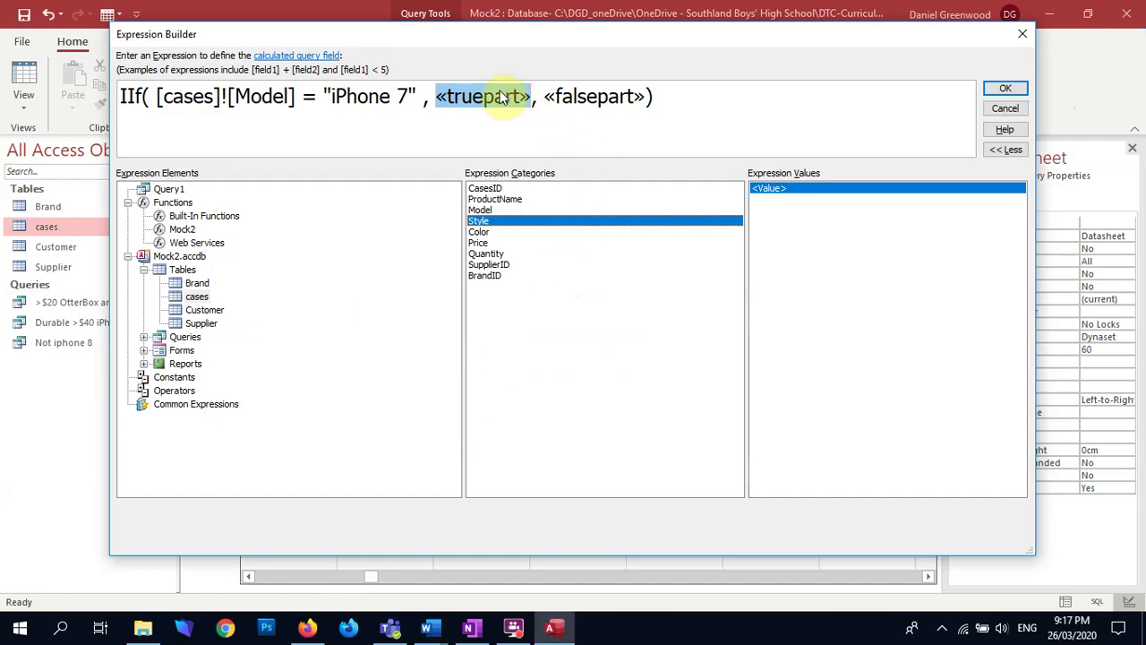
click(481, 244)
double_click(482, 244)
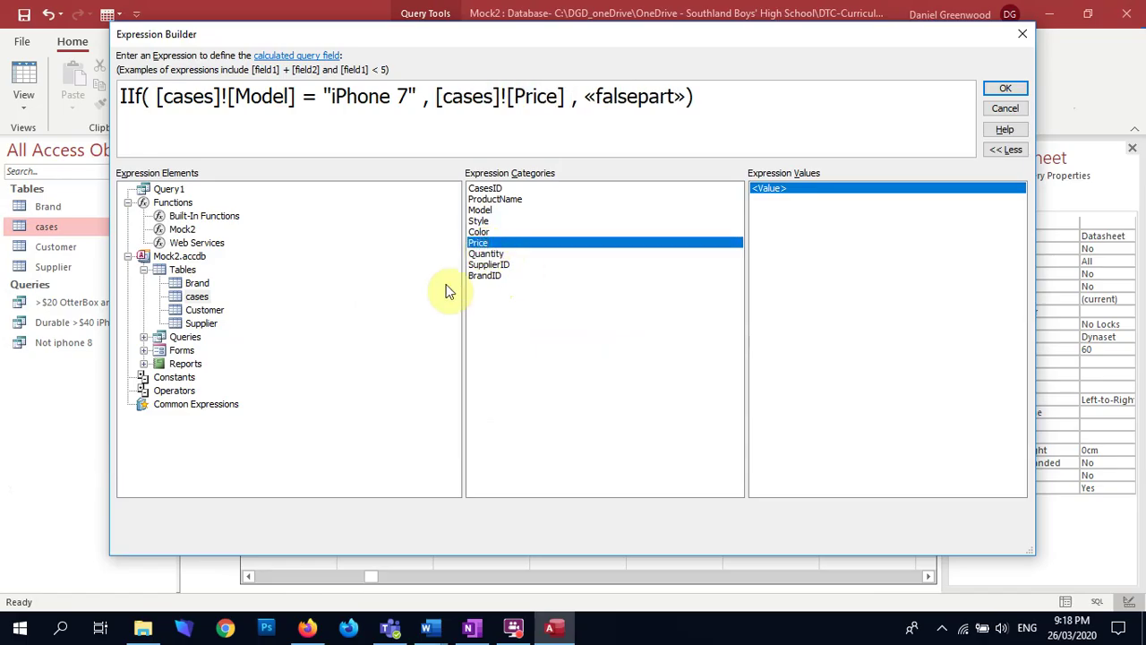
text(*1.2)
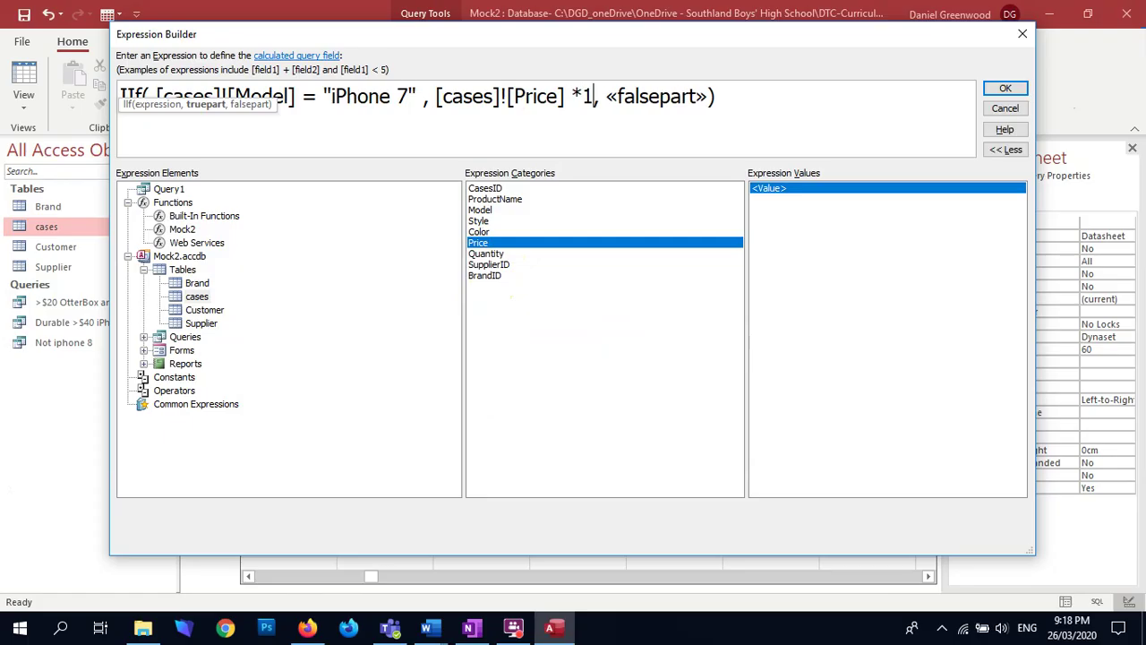
Recheck the brief's price increases and replace the IIf falsepart placeholder with the cases Price field *1.4
click(672, 98)
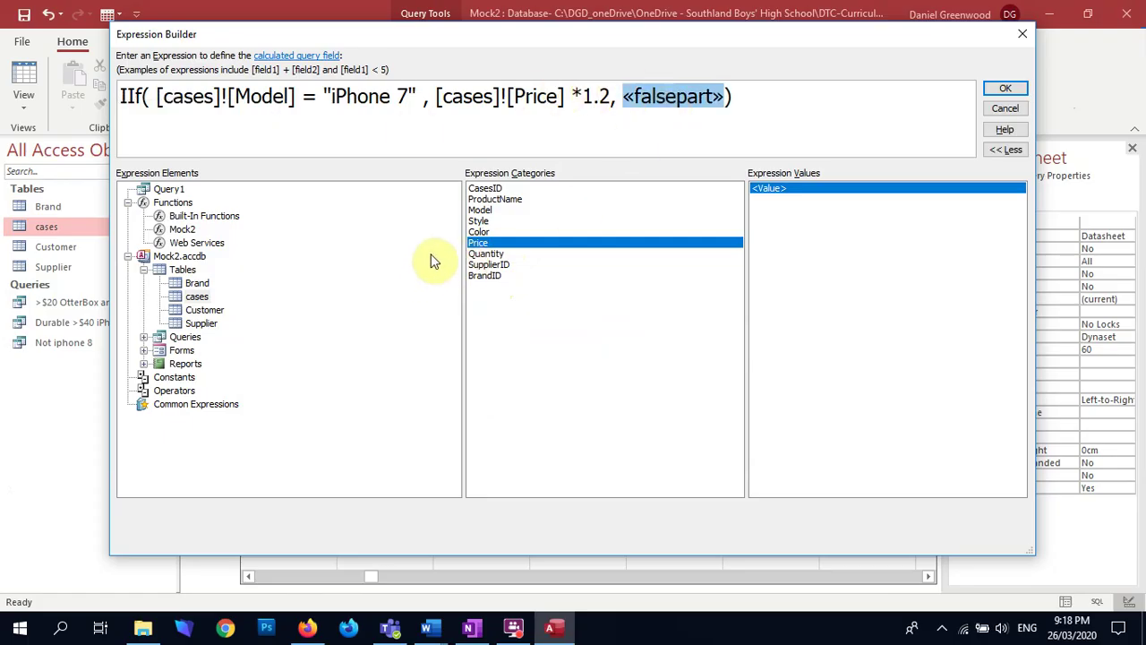
key(alt+Tab)
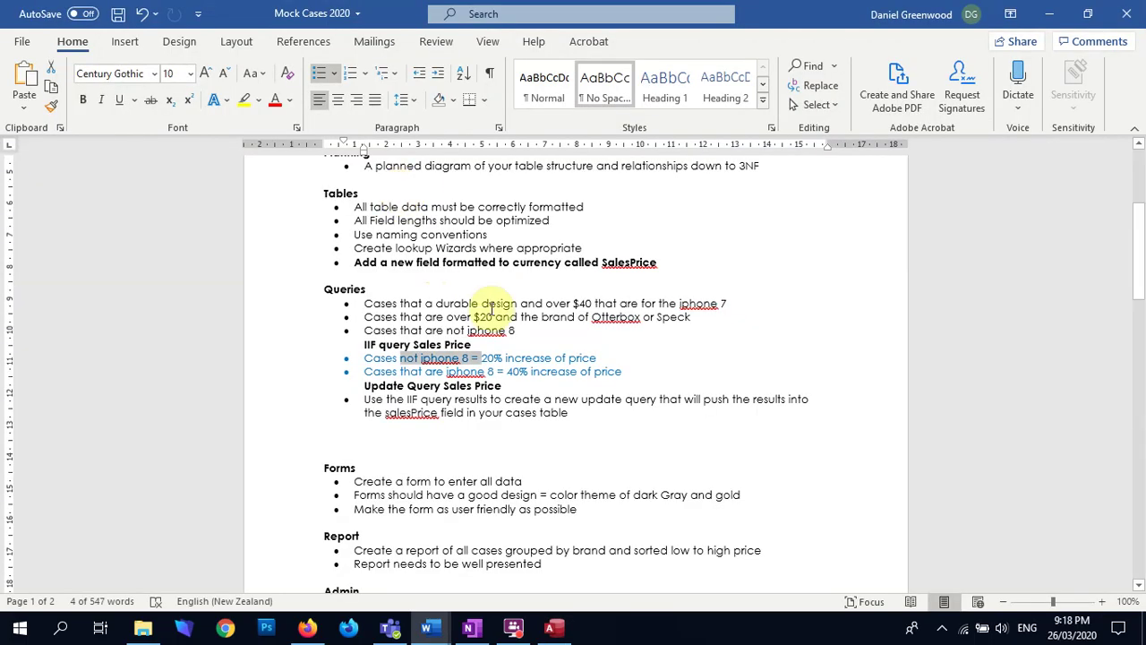
key(alt+Tab)
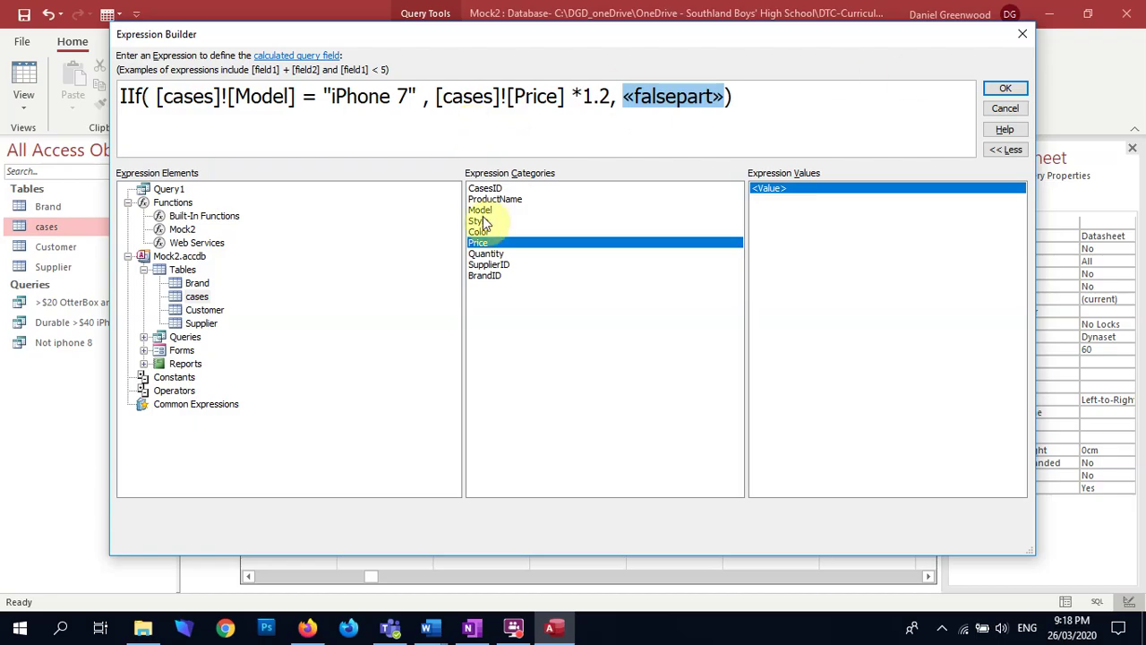
double_click(478, 242)
text(*.)
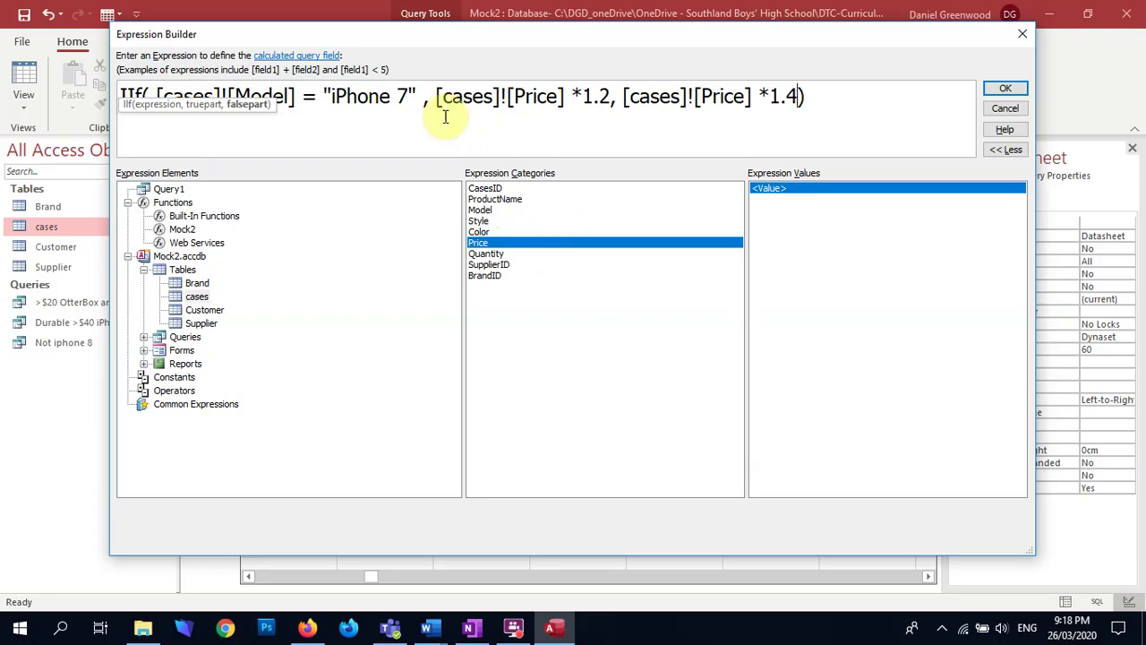
Try a date comparison in the IIf condition by changing it to Model > date()
click(398, 96)
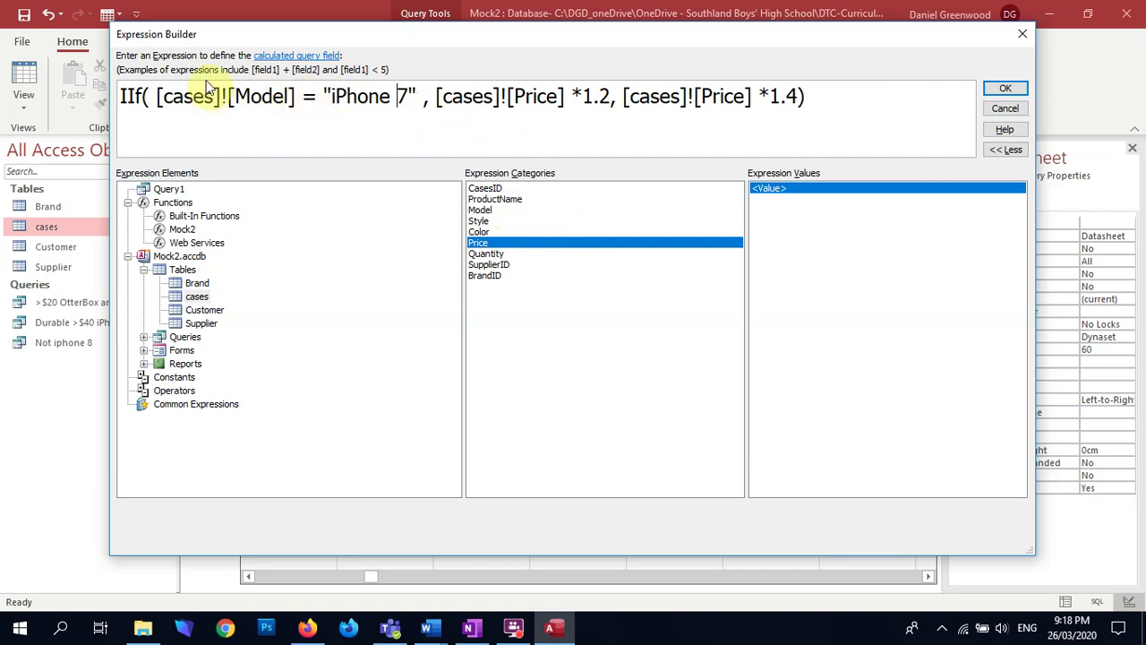
click(316, 97)
key(BackSpace)
text(>)
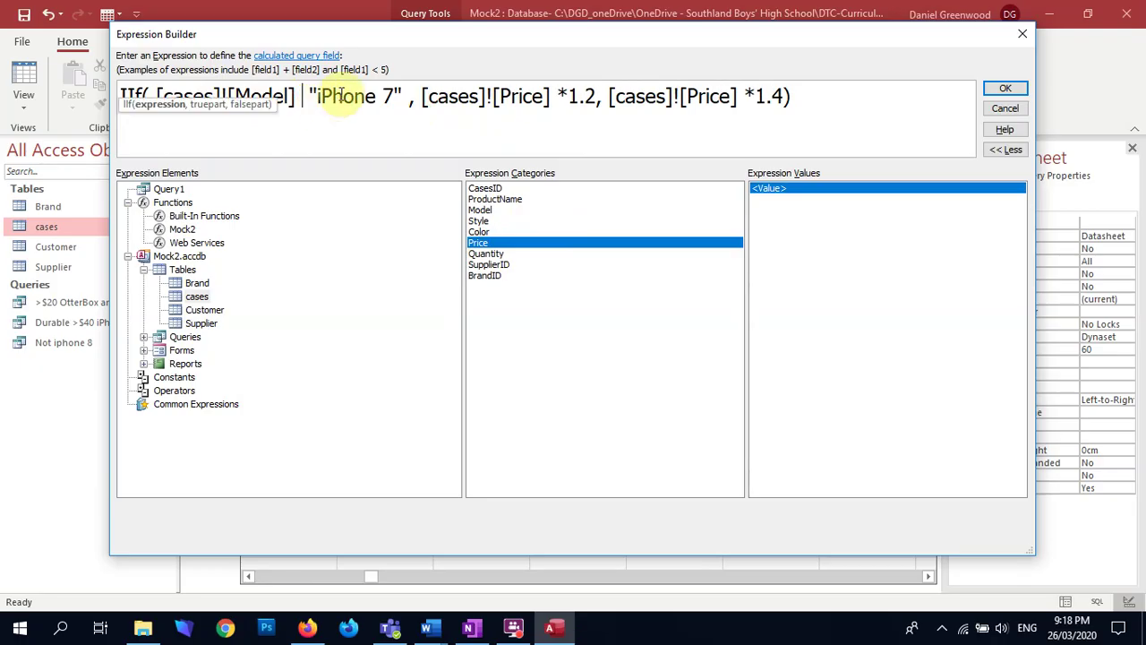
key(Right)
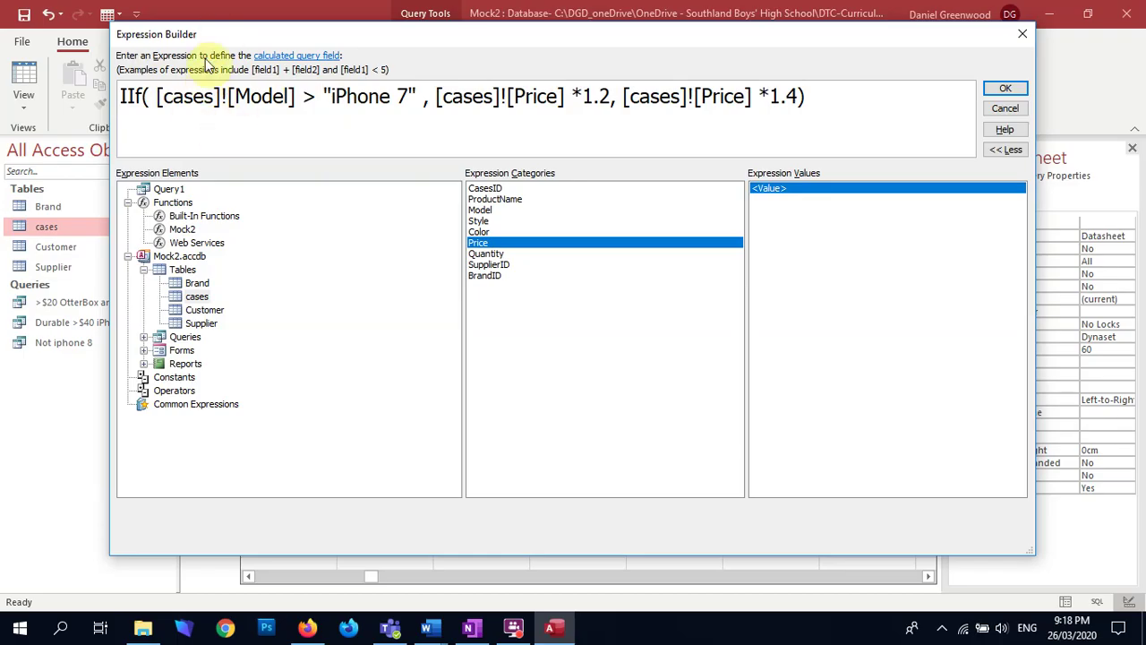
drag(320, 95, 414, 95)
text(date())
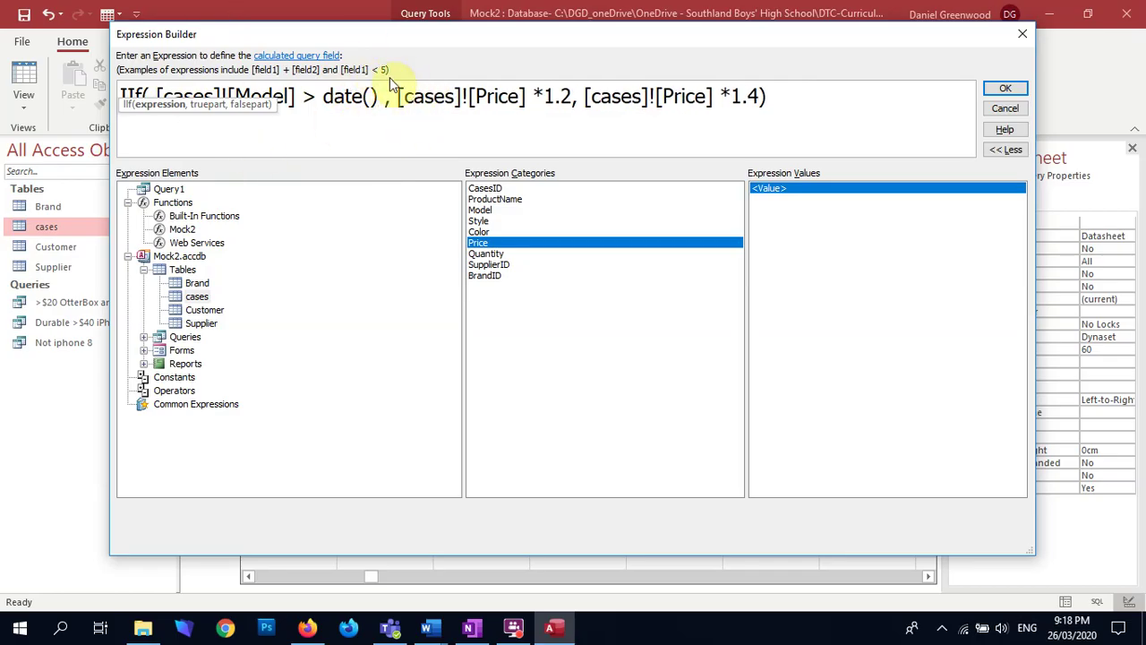
Try adding a multi-year offset of + (365 * 2) after date() in the IIf condition
click(320, 96)
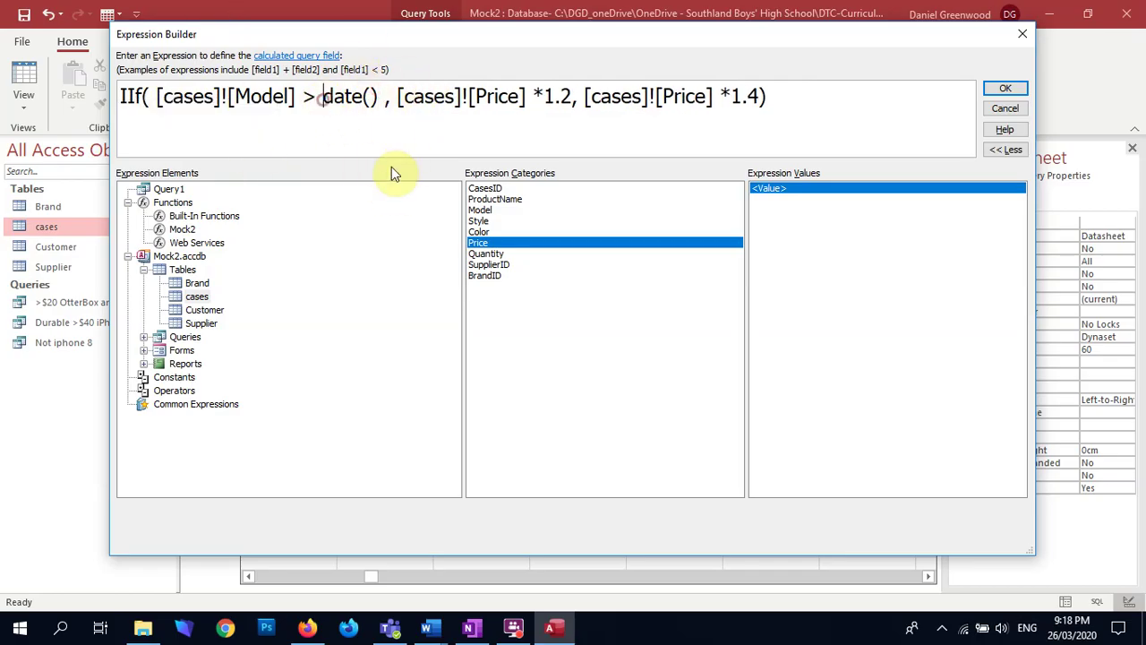
click(374, 95)
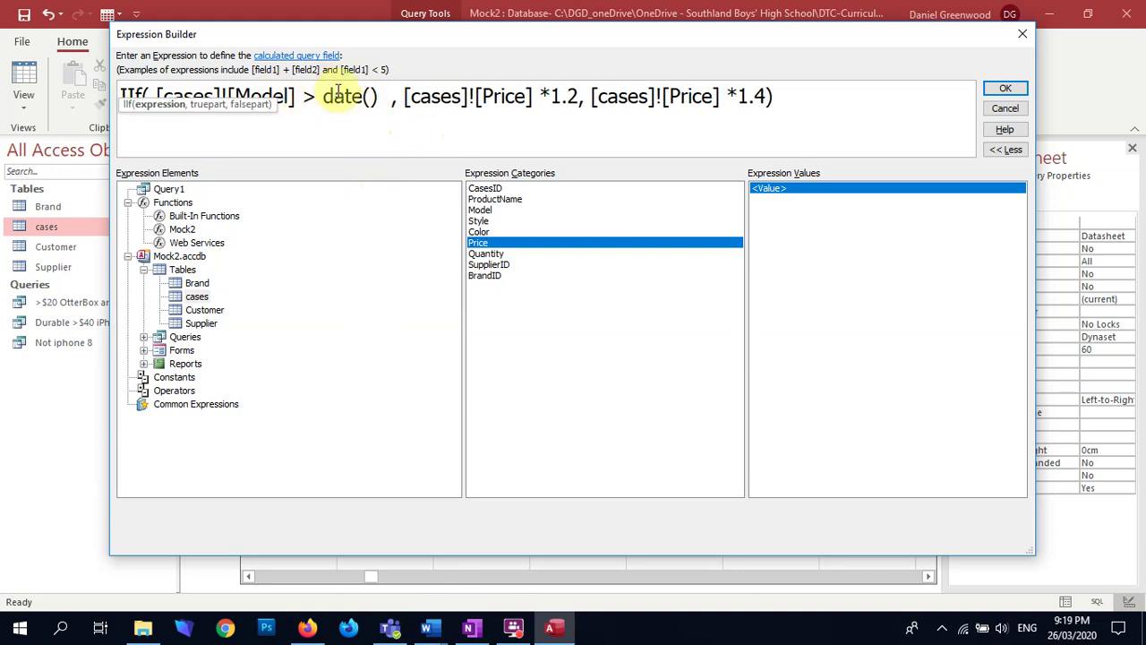
text(*)
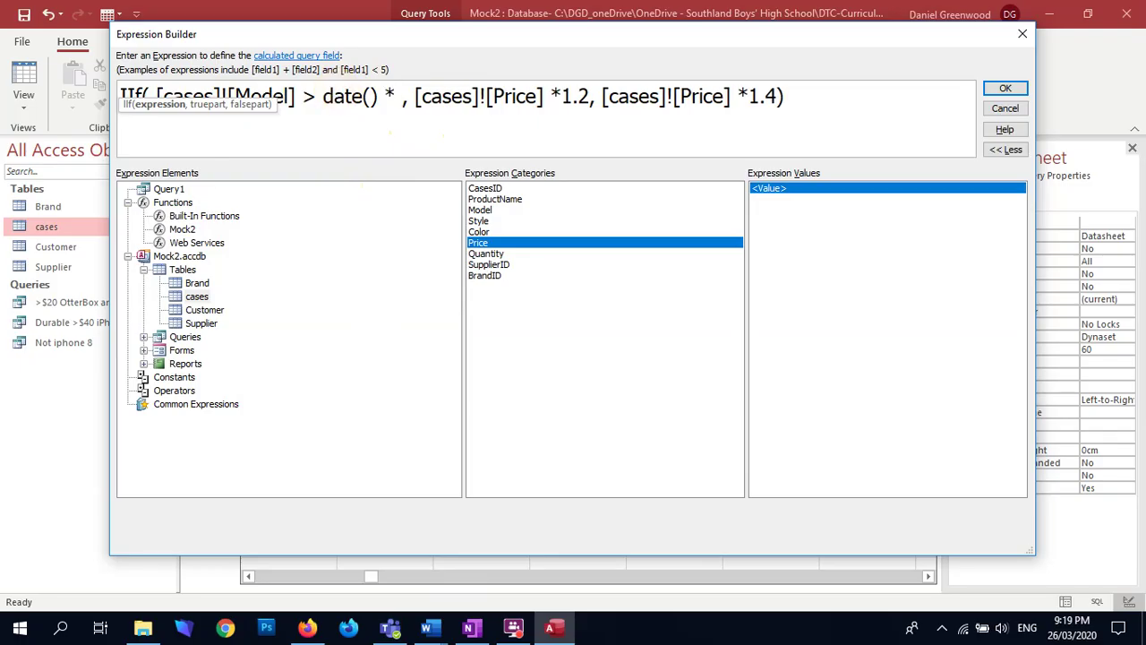
key(BackSpace)
text(+ )
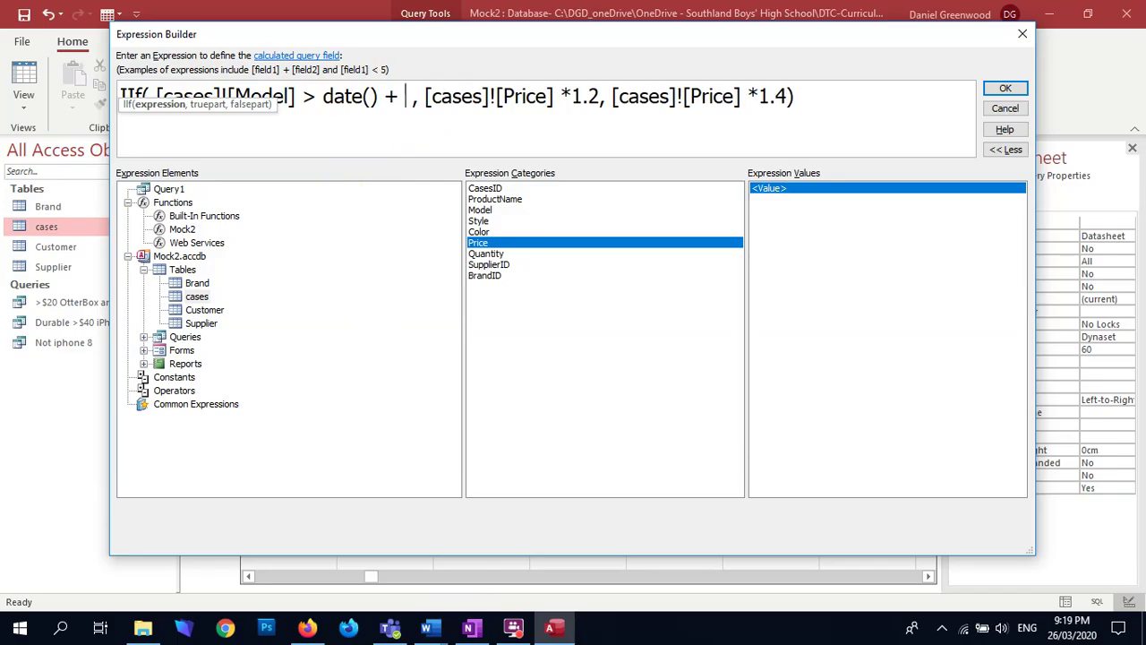
text(())
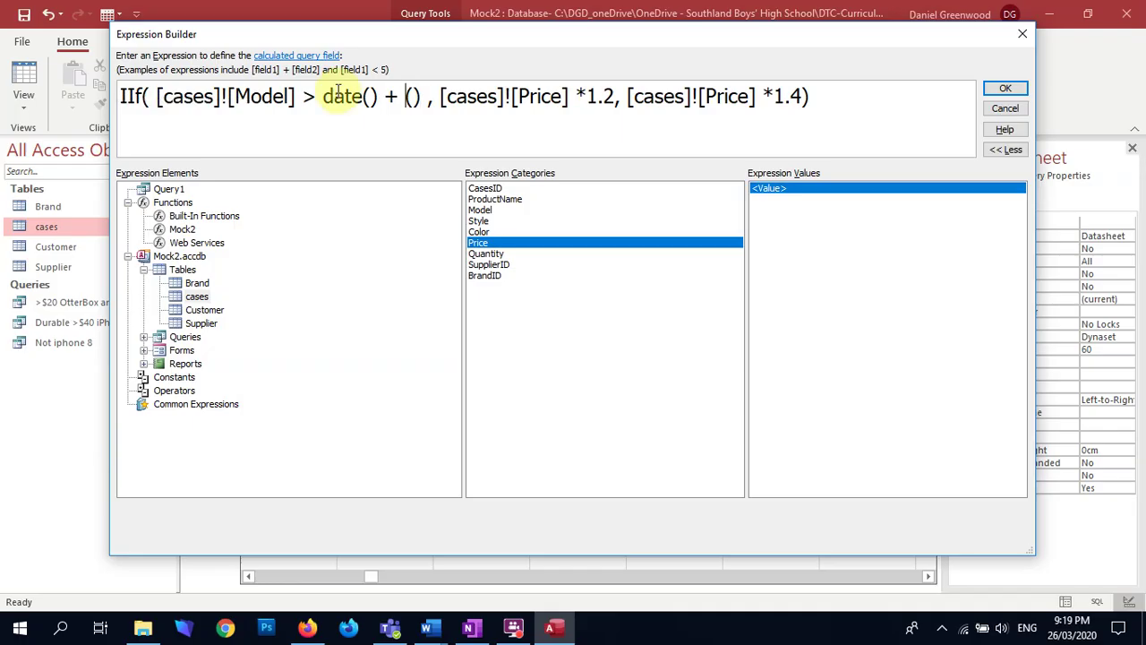
text(365 )
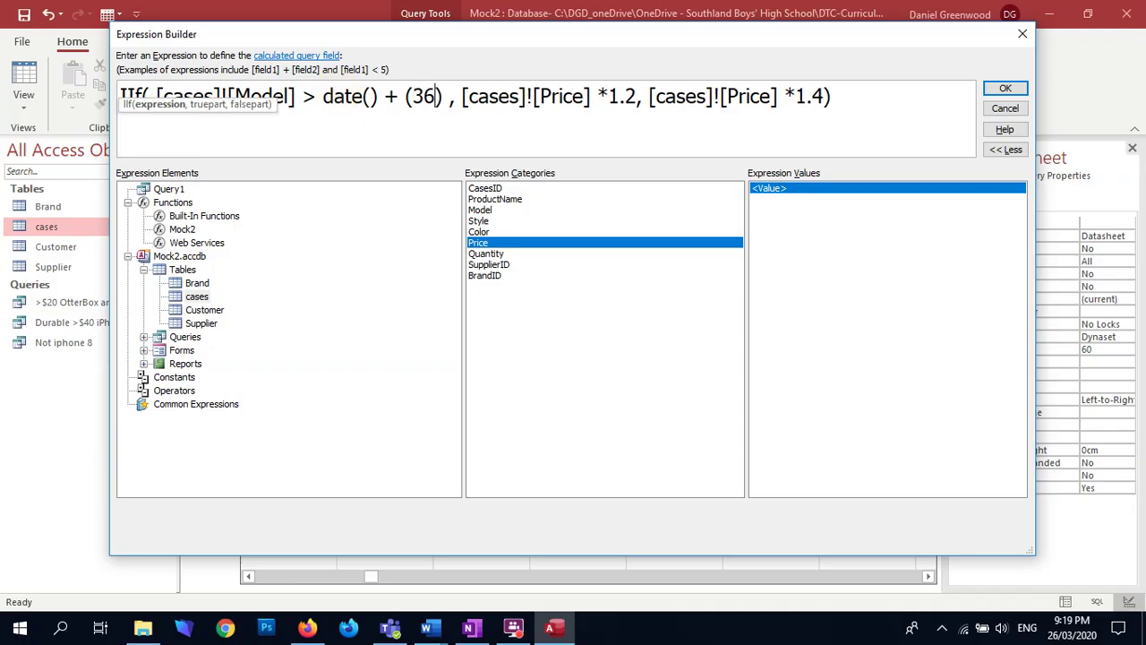
text(* 3)
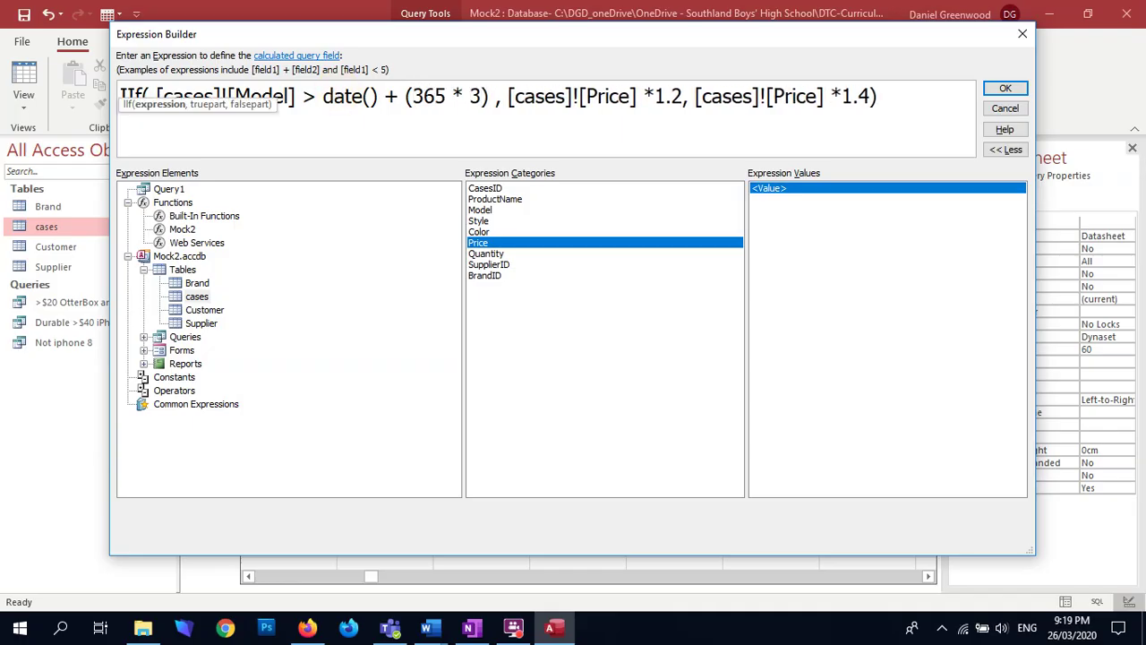
drag(377, 97, 321, 99)
click(378, 121)
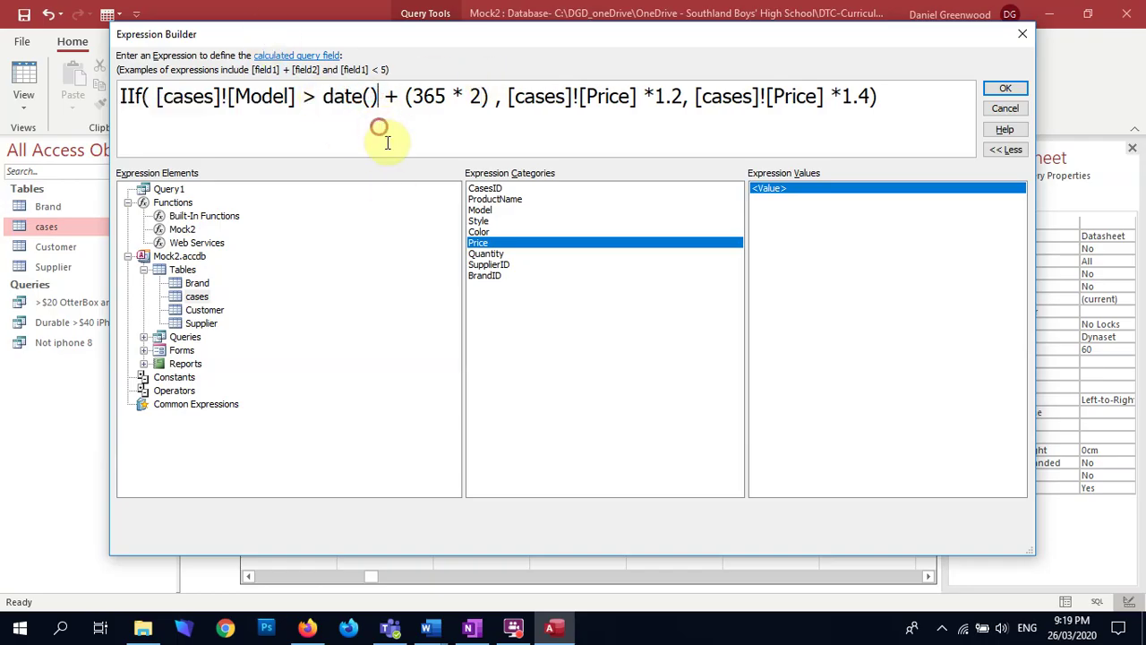
key(alt+Tab)
key(alt+Tab)
key(alt+Tab)
key(alt+Tab)
key(alt+Tab)
key(alt+Tab)
key(alt+Tab)
key(alt+Tab)
key(alt+Tab)
key(alt+Tab)
key(alt+Tab)
key(alt+Tab)
key(alt+Tab)
key(alt+Tab)
key(alt+Tab)
key(alt+Tab)
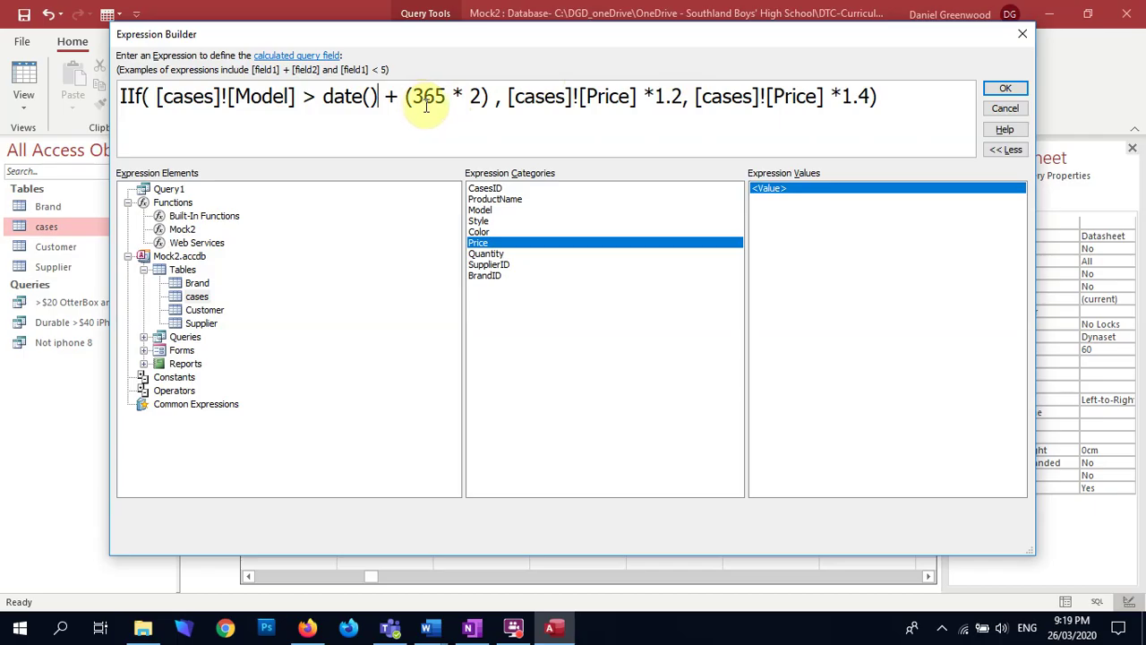
Undo the date-based edits to the IIf condition and accept the expression into the query field
key(ctrl+z)
key(ctrl+z)
key(ctrl+z)
key(ctrl+z)
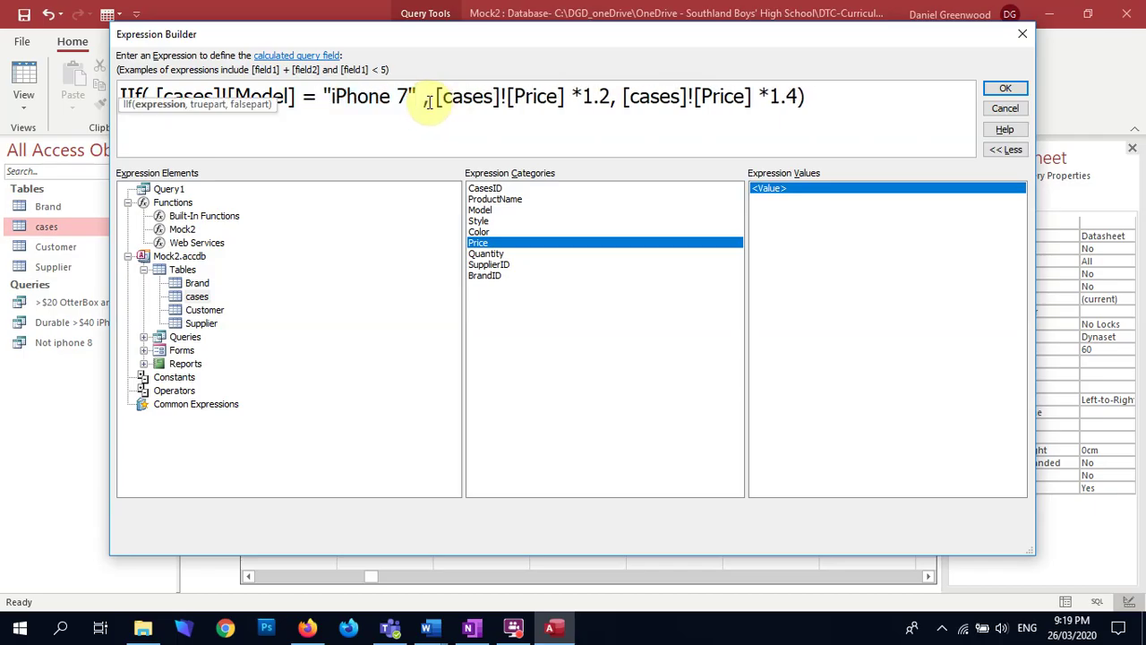
click(1005, 88)
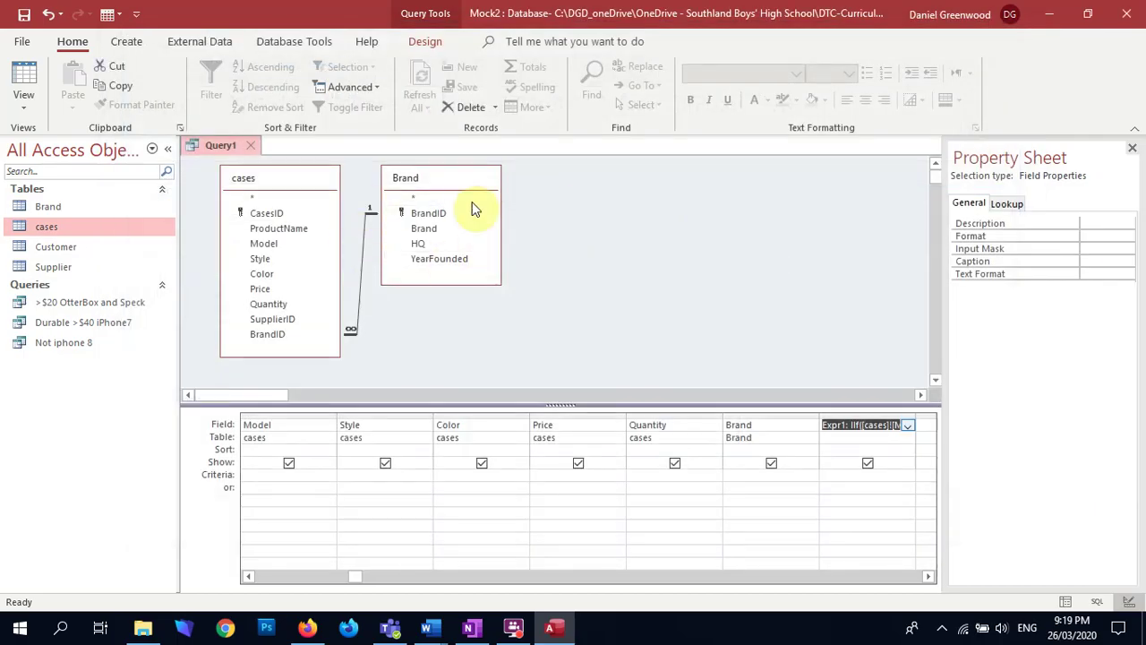
Rename the calculated field SalesPrice, format it as Currency and show the query's results
double_click(833, 425)
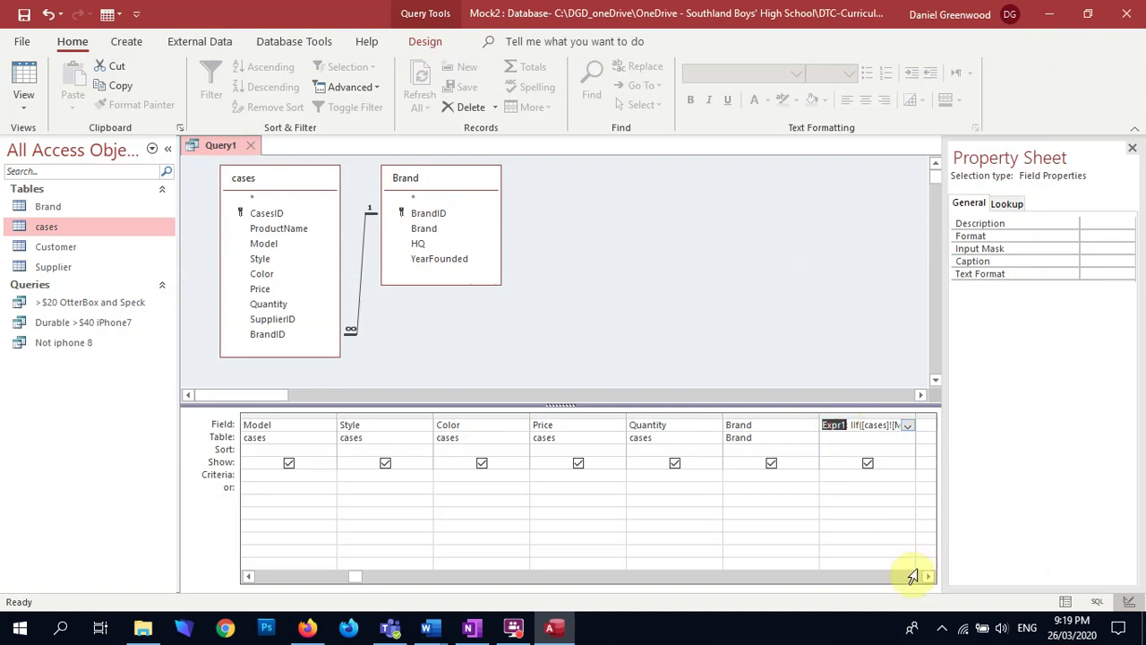
text(SalesPrice)
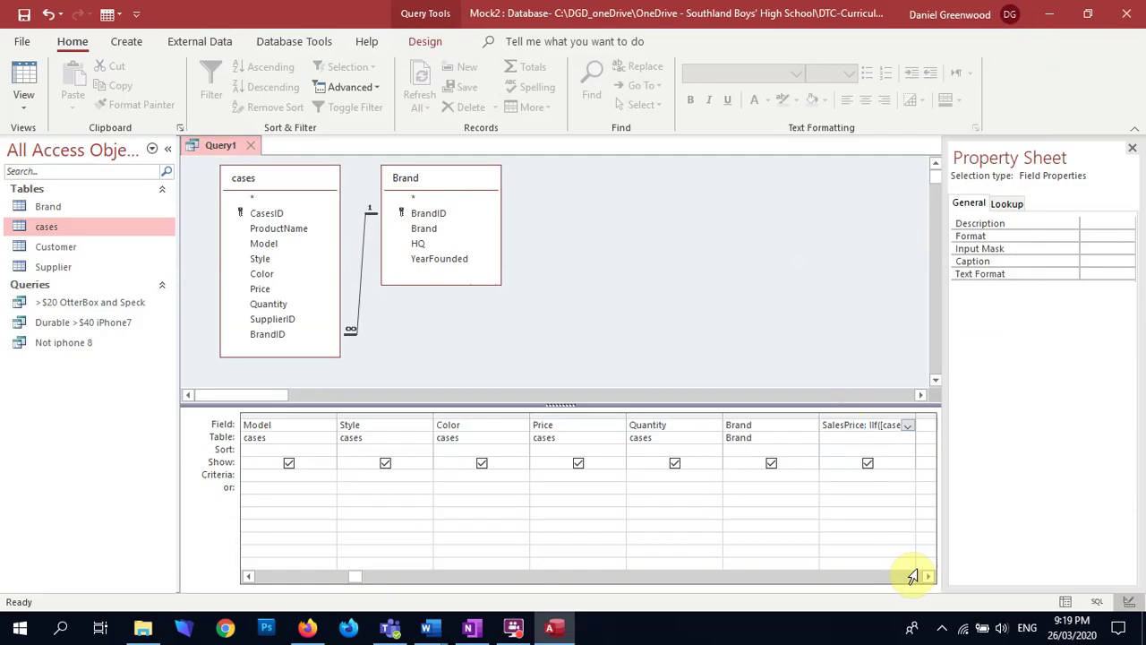
click(1093, 235)
click(1129, 235)
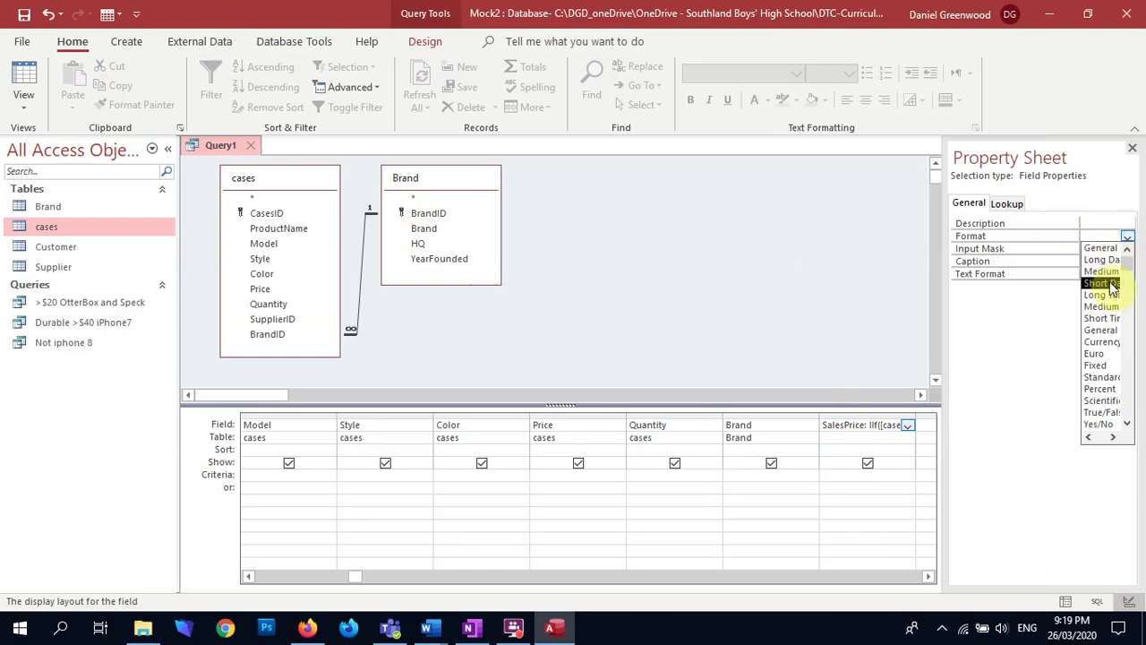
click(1102, 341)
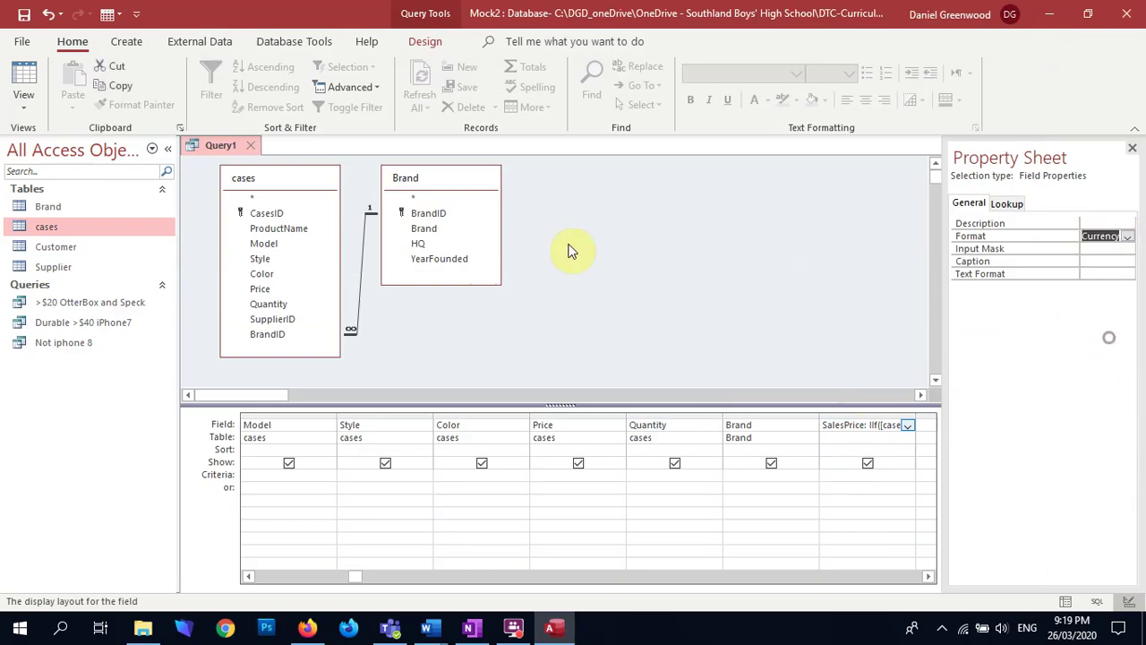
click(27, 72)
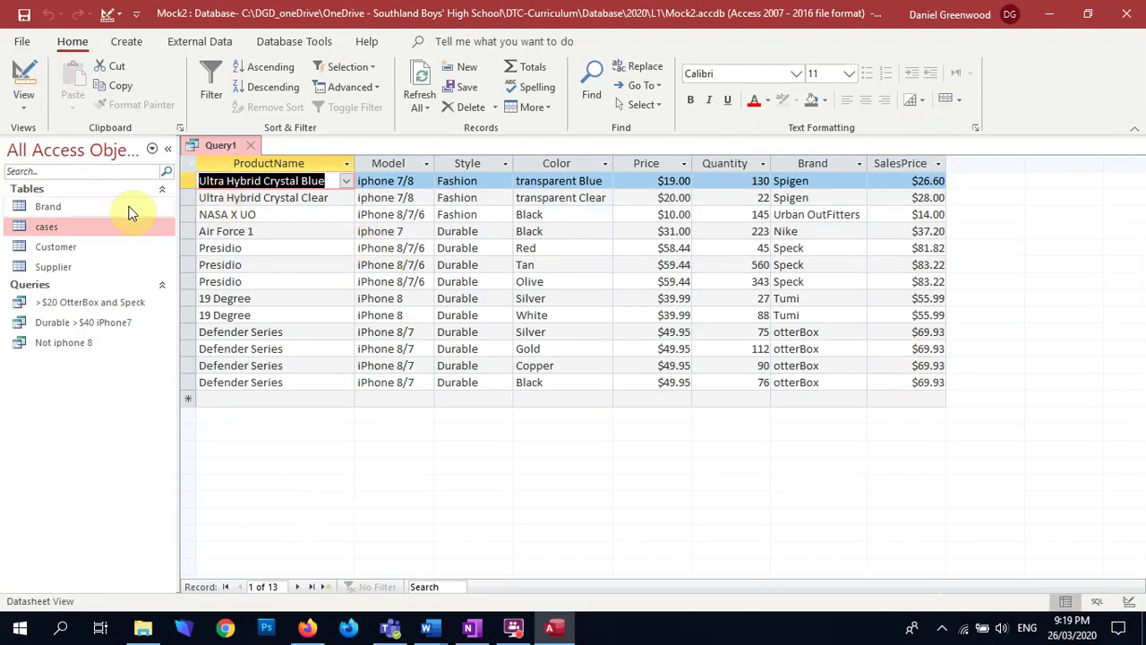
Open the Customer table and try the Number data type on the Date of Birth field
click(54, 248)
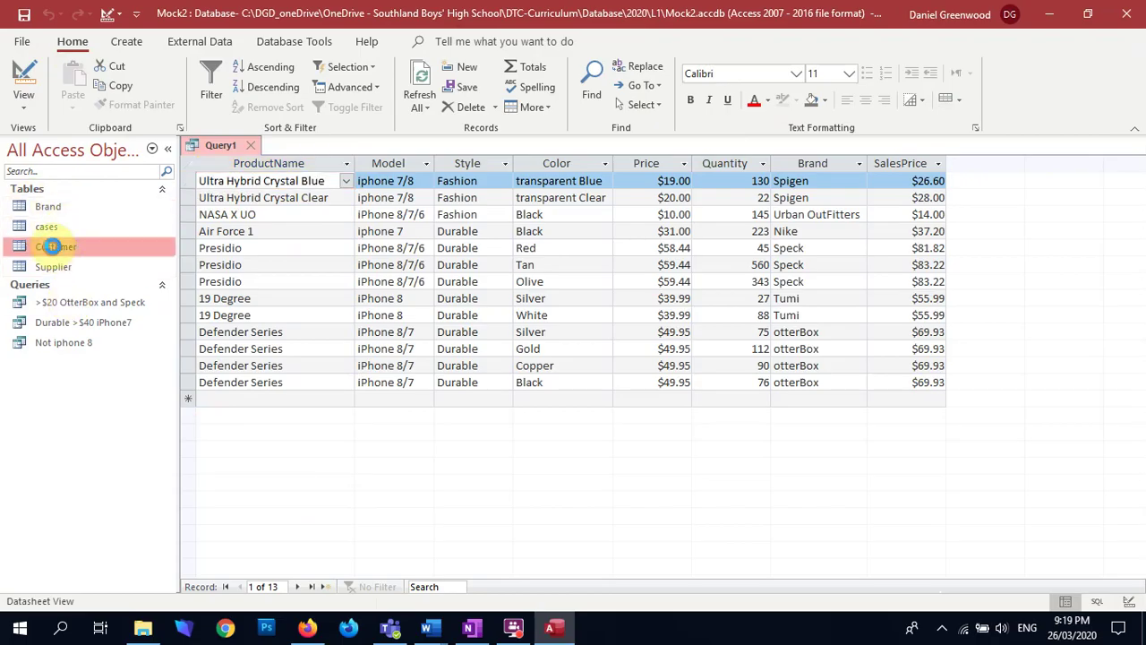
double_click(52, 248)
click(1060, 164)
click(1050, 183)
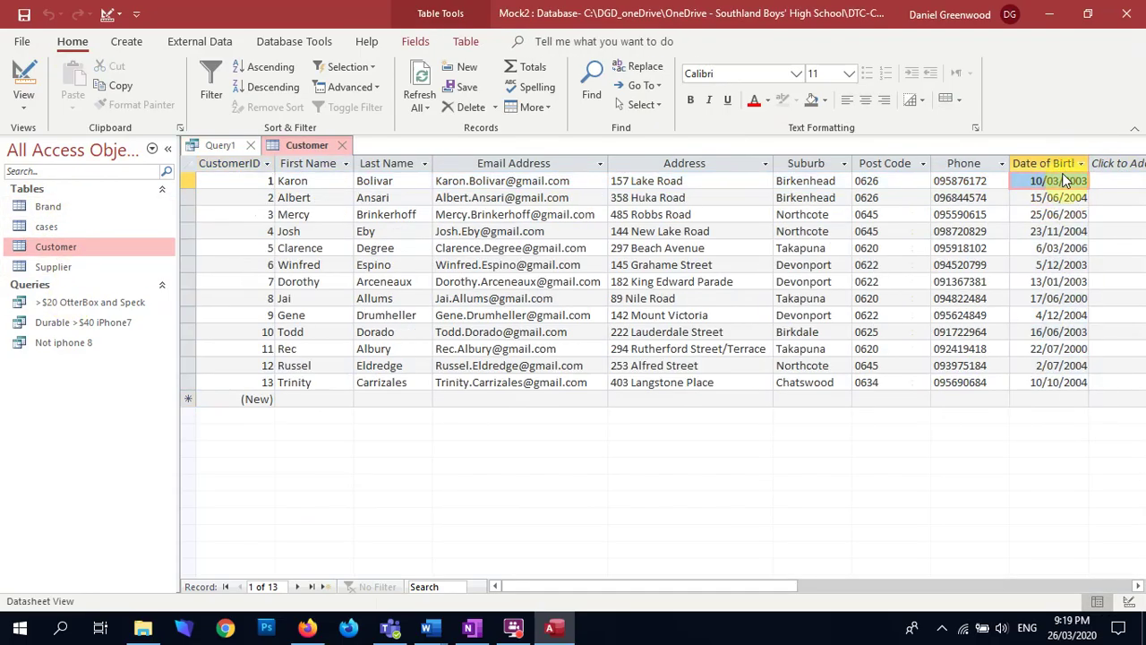
click(1039, 162)
click(418, 41)
click(727, 70)
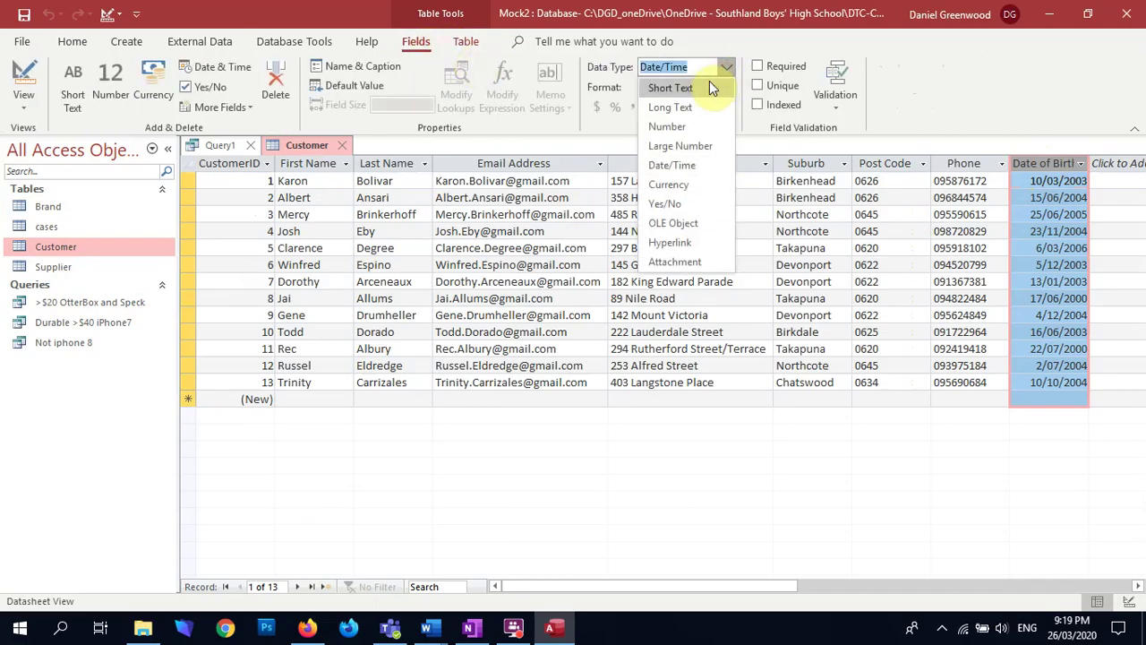
click(695, 128)
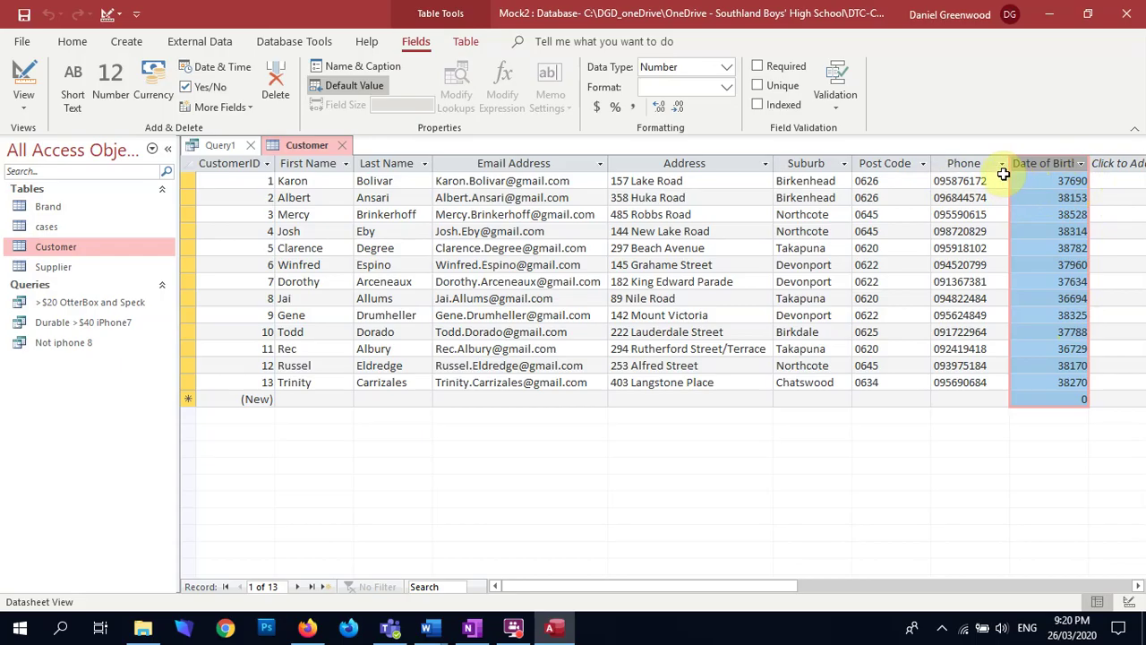
Return the Date of Birth field to the Date/Time data type and close the Customer table
click(731, 66)
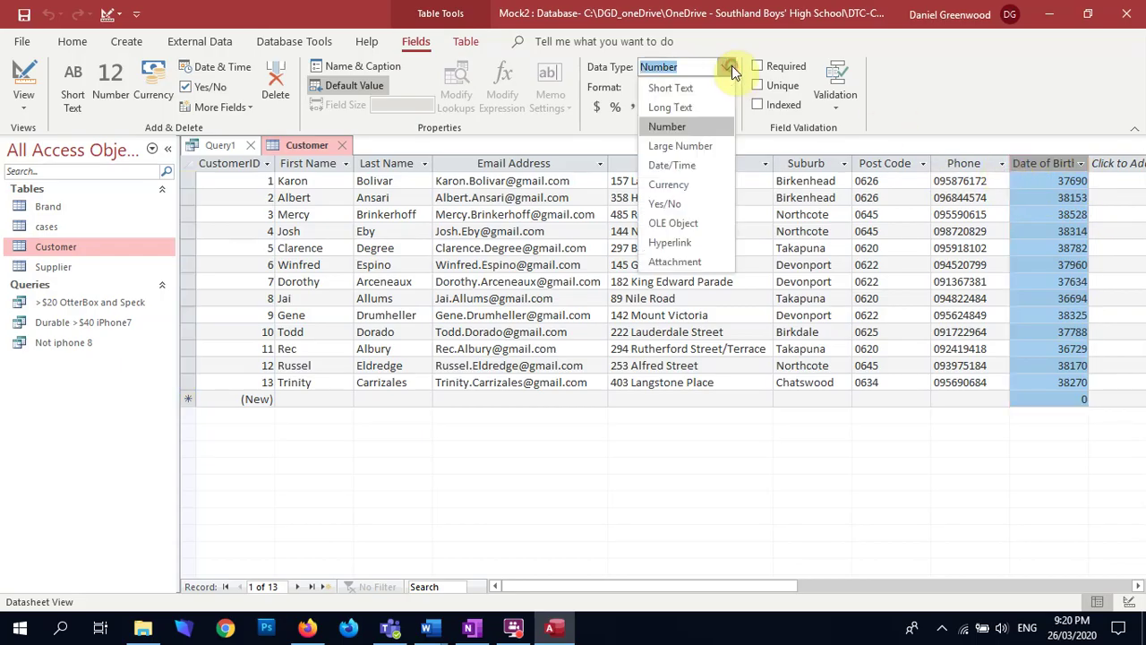
click(695, 166)
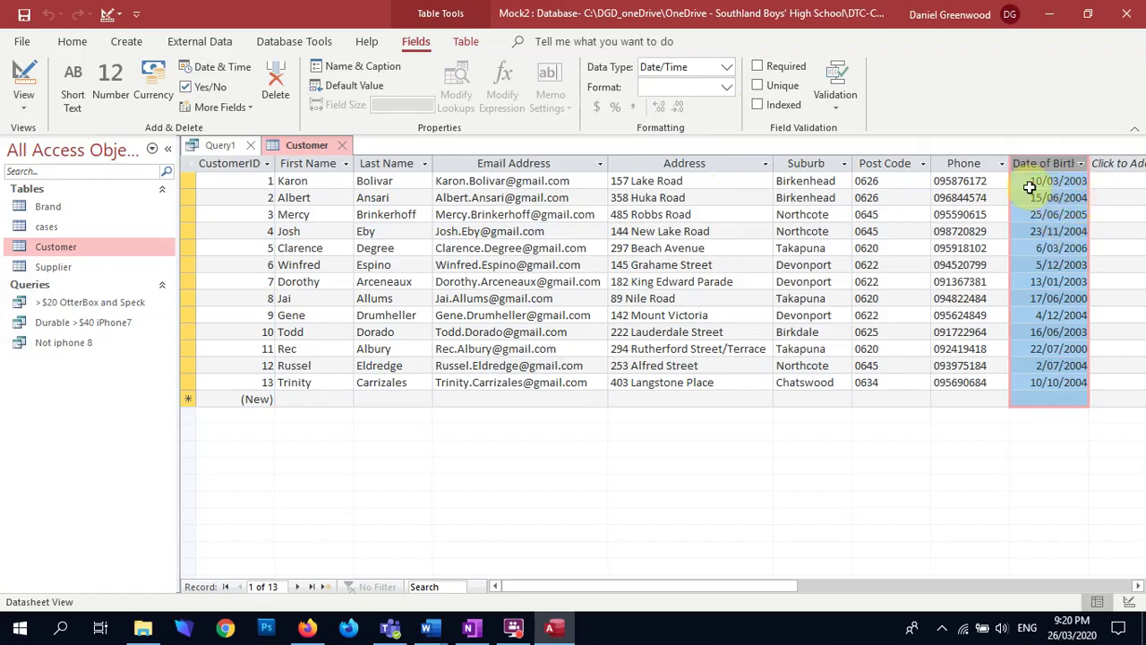
click(342, 146)
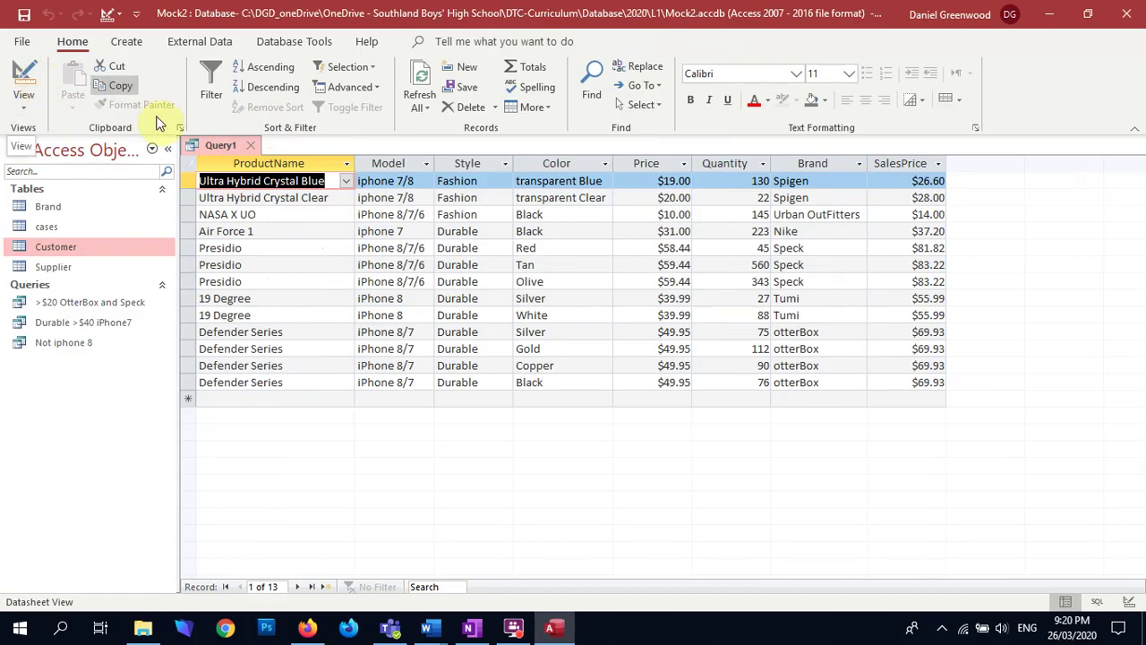
Close the query, saving it as SalesPrice, and reopen it to check the SalesPrice column
click(250, 145)
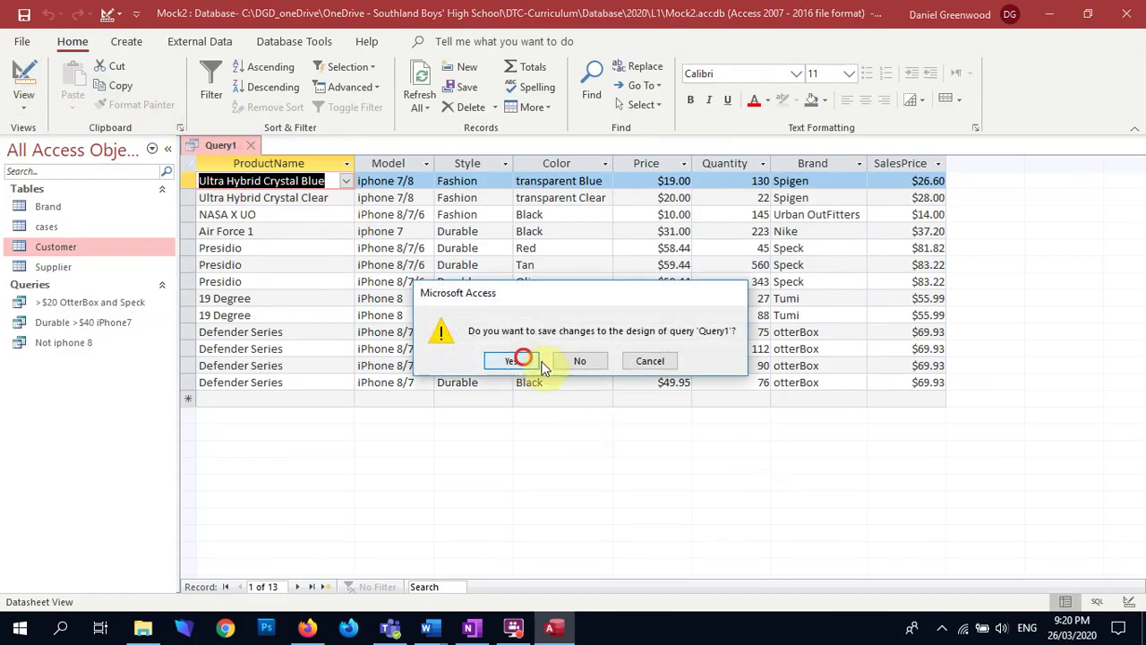
click(510, 360)
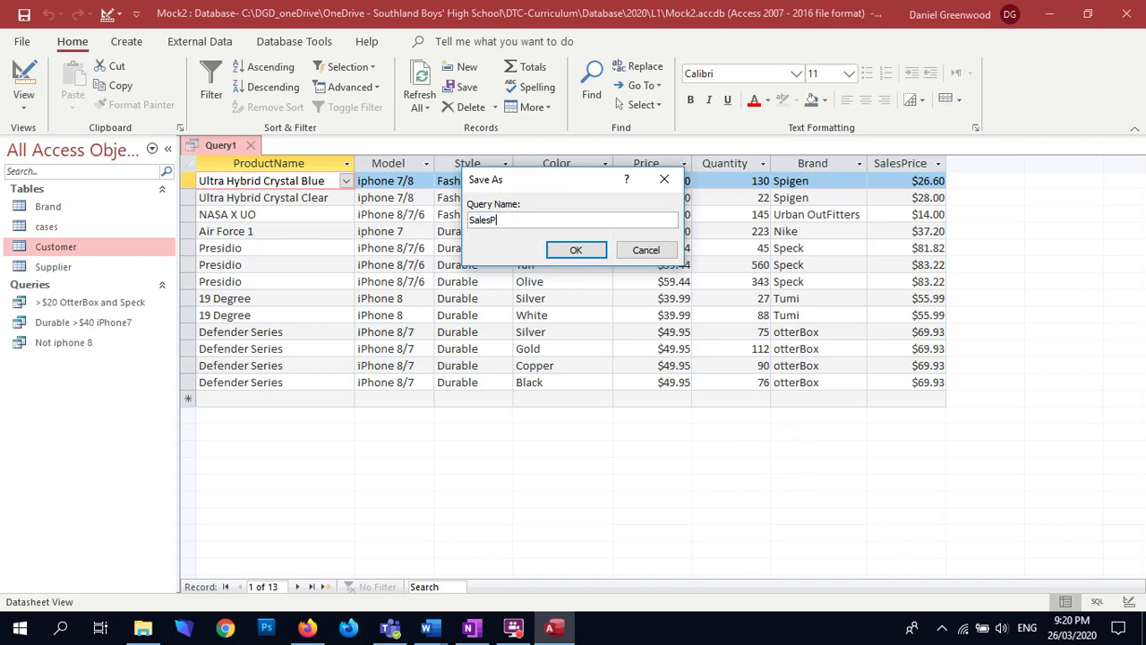
key(Return)
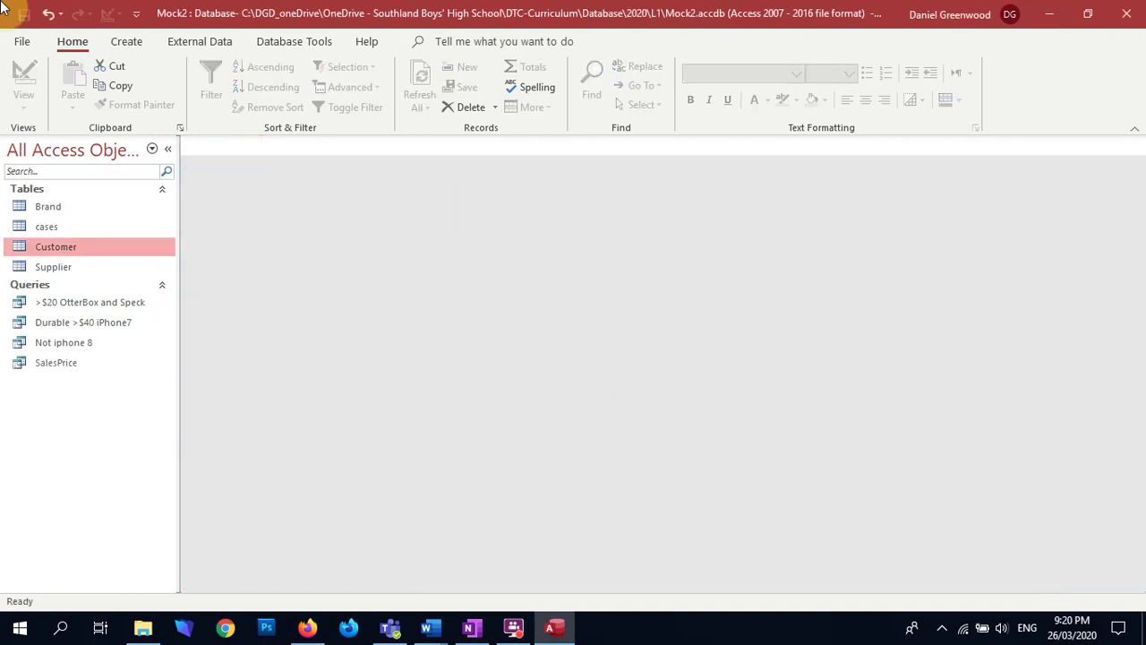
double_click(45, 366)
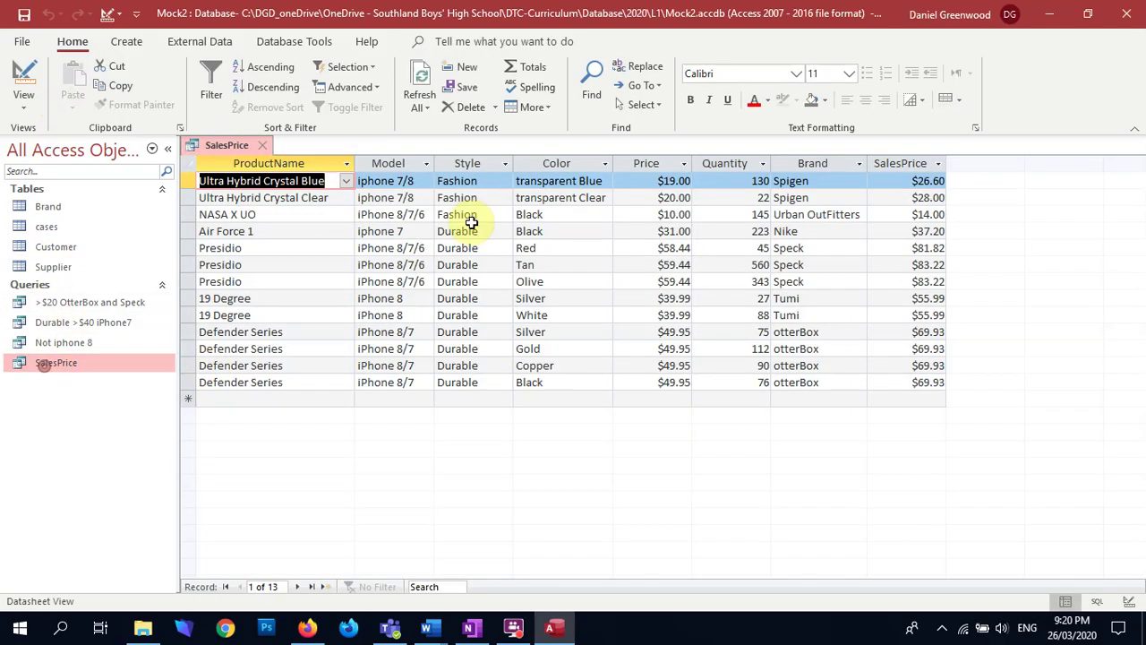
click(906, 164)
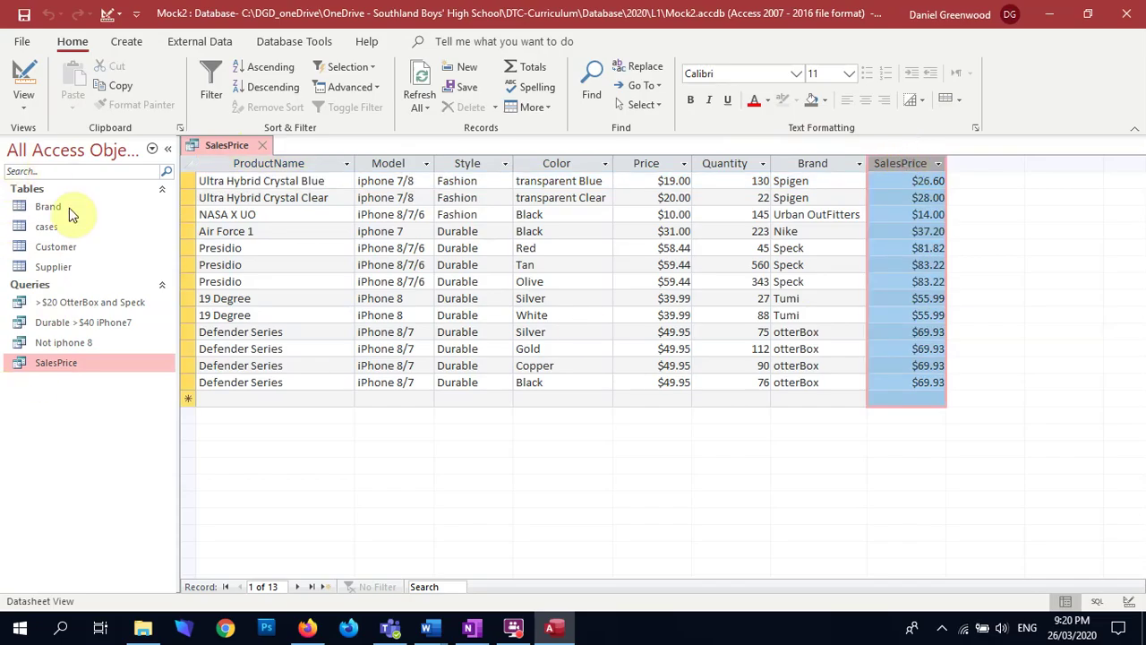
Add a Currency field named SalesPrice to the cases table
double_click(43, 225)
click(1031, 163)
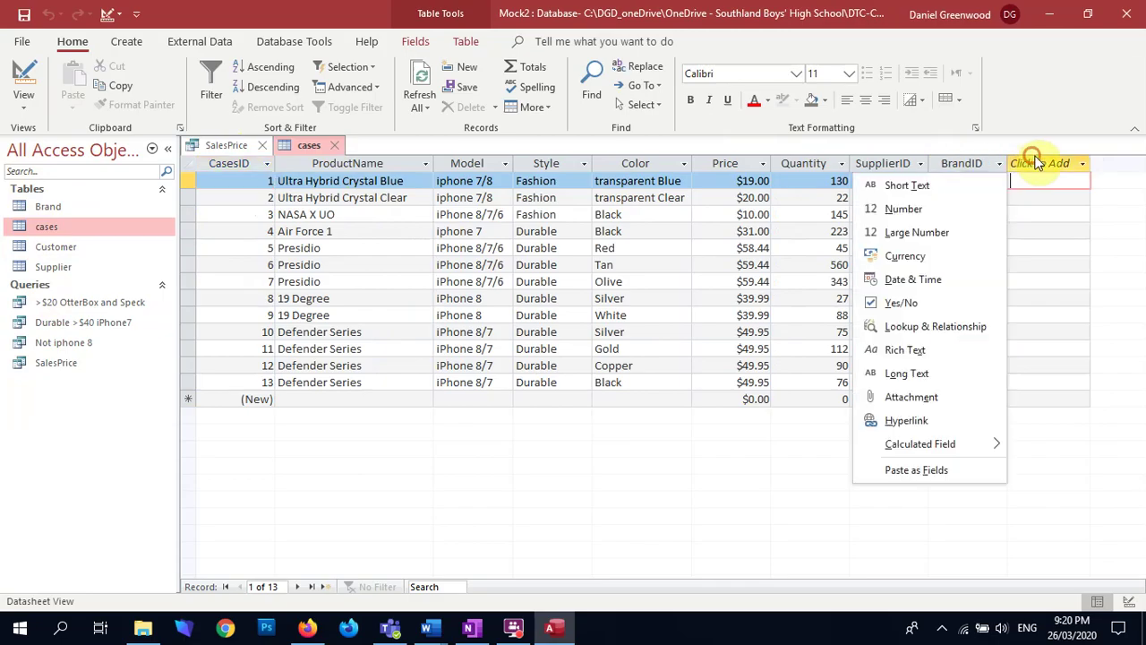
click(942, 256)
text(SalesPrice)
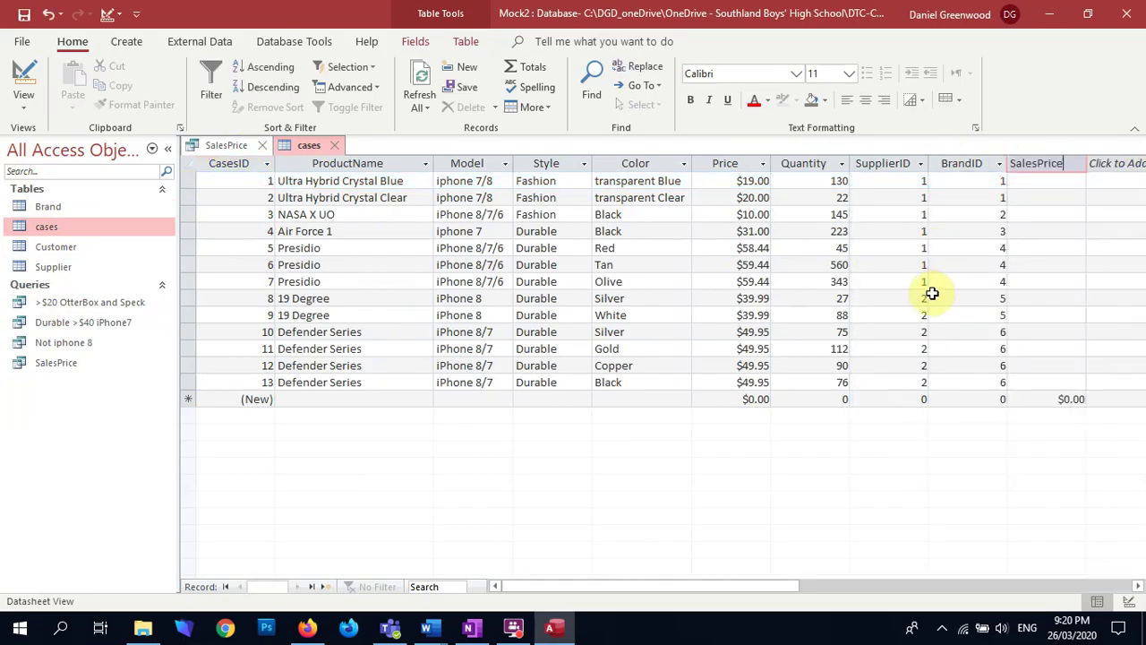
key(Return)
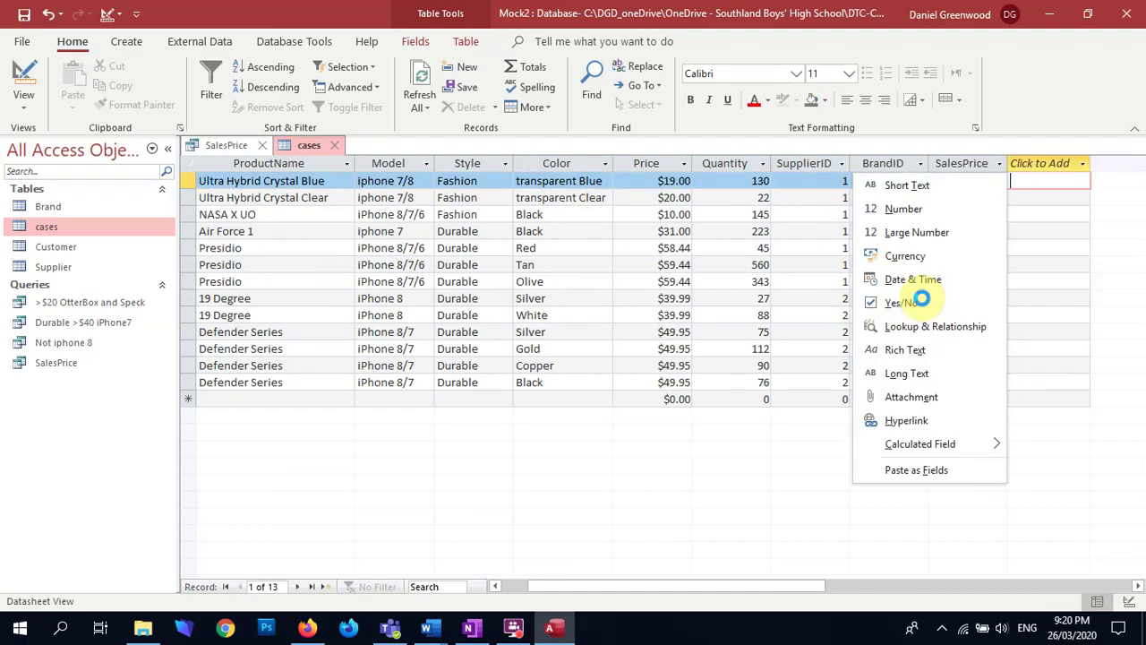
click(976, 163)
Duplicate the SalesPrice query under the name SalesPrice Update
click(55, 363)
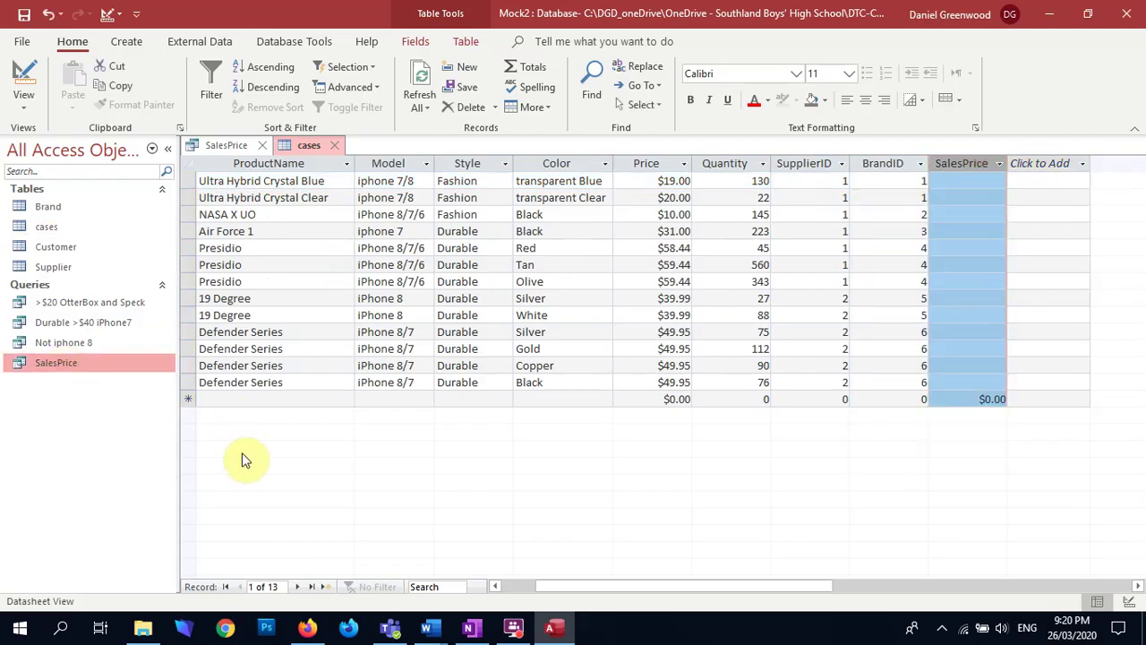
key(ctrl+c)
key(ctrl+v)
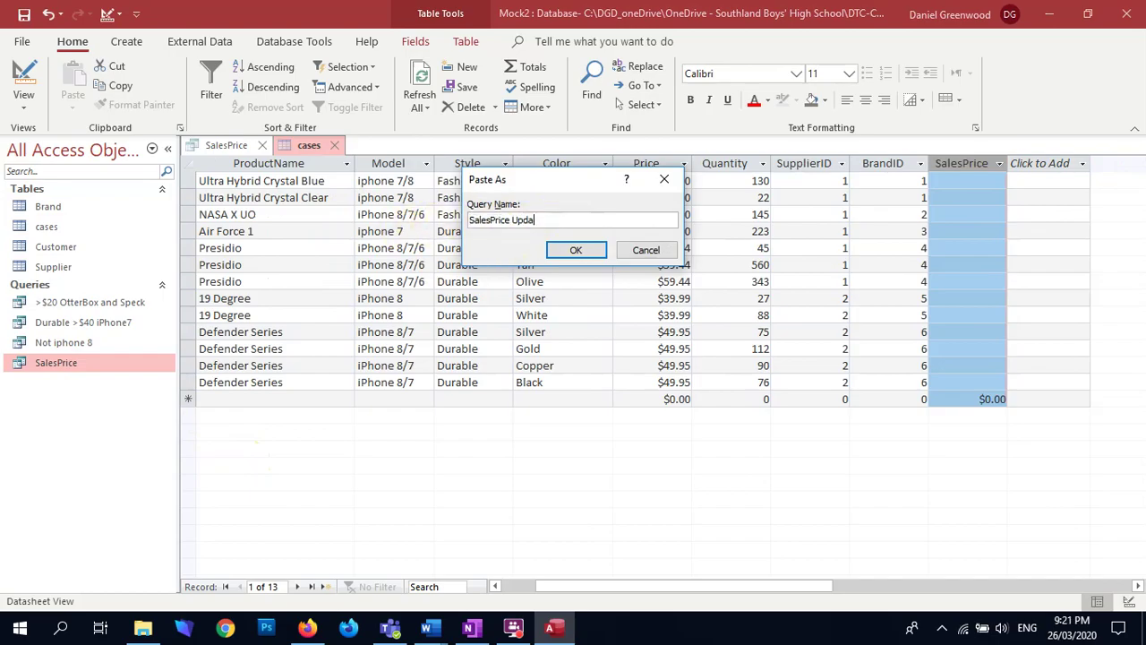
text(SalesPrice Update)
key(Return)
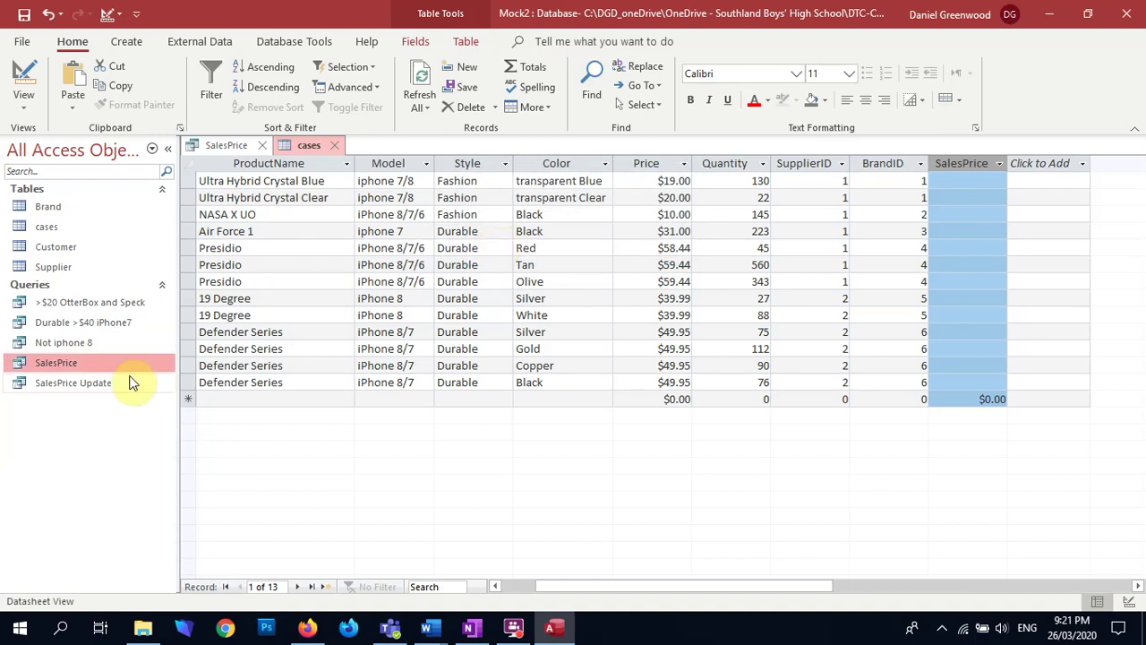
Open the SalesPrice Update query in Design View and close the SalesPrice query and cases table
click(73, 385)
double_click(74, 385)
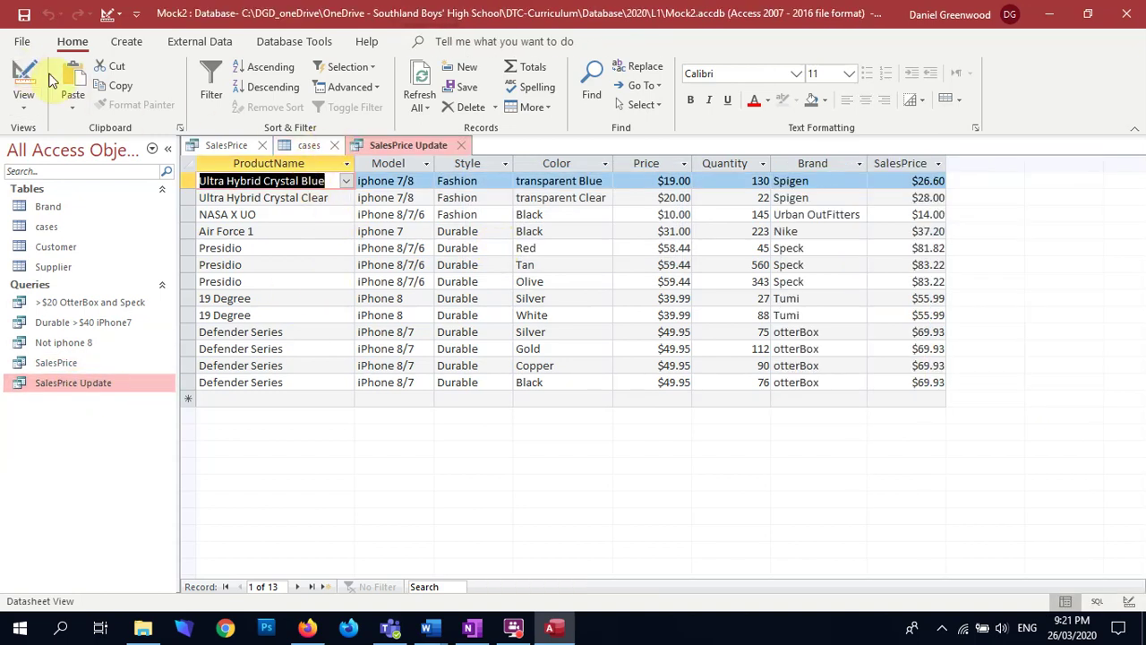
click(263, 146)
click(242, 145)
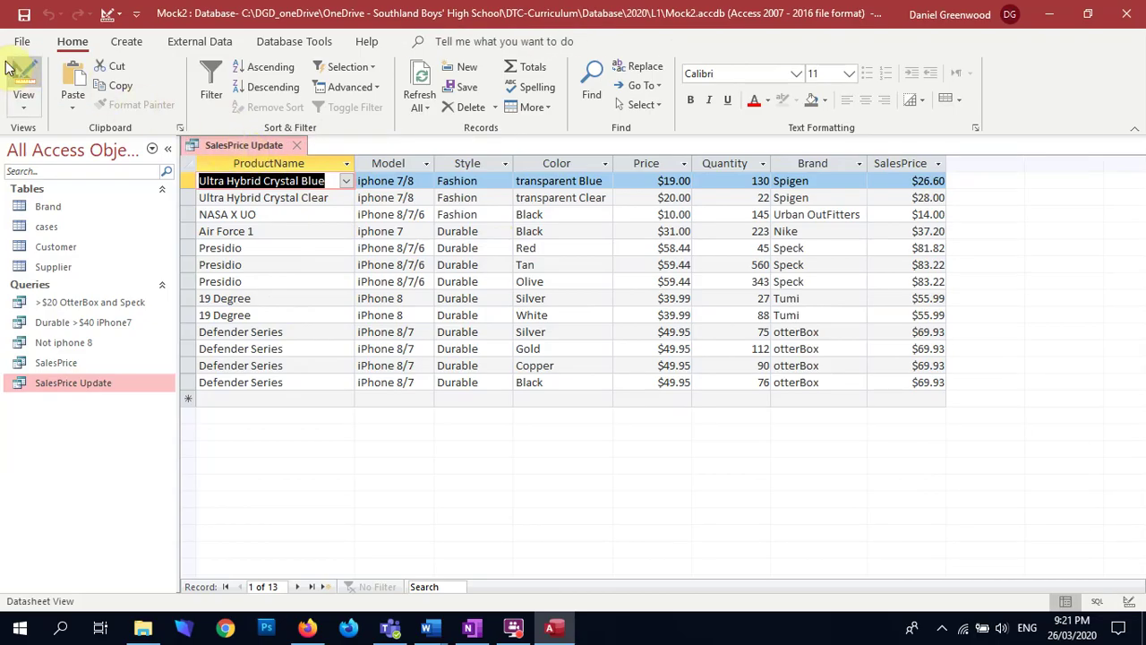
click(24, 86)
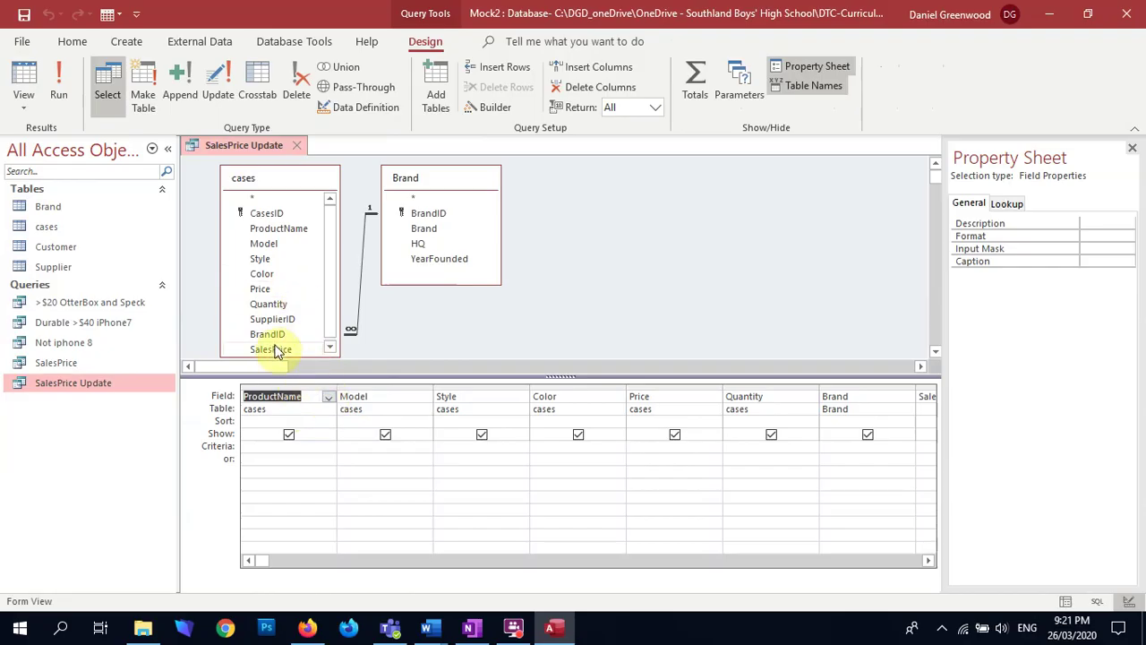
Remove the ProductName through Brand fields from the query design and add the SalesPrice field from the cases table
drag(279, 385, 871, 385)
key(Delete)
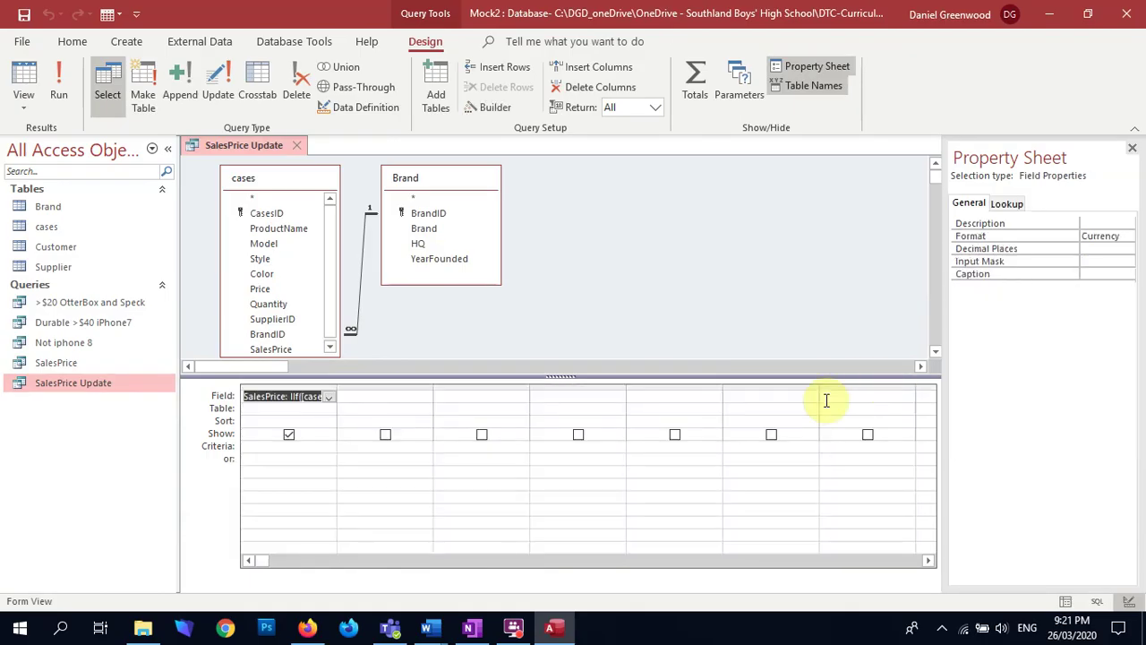
click(371, 397)
double_click(271, 349)
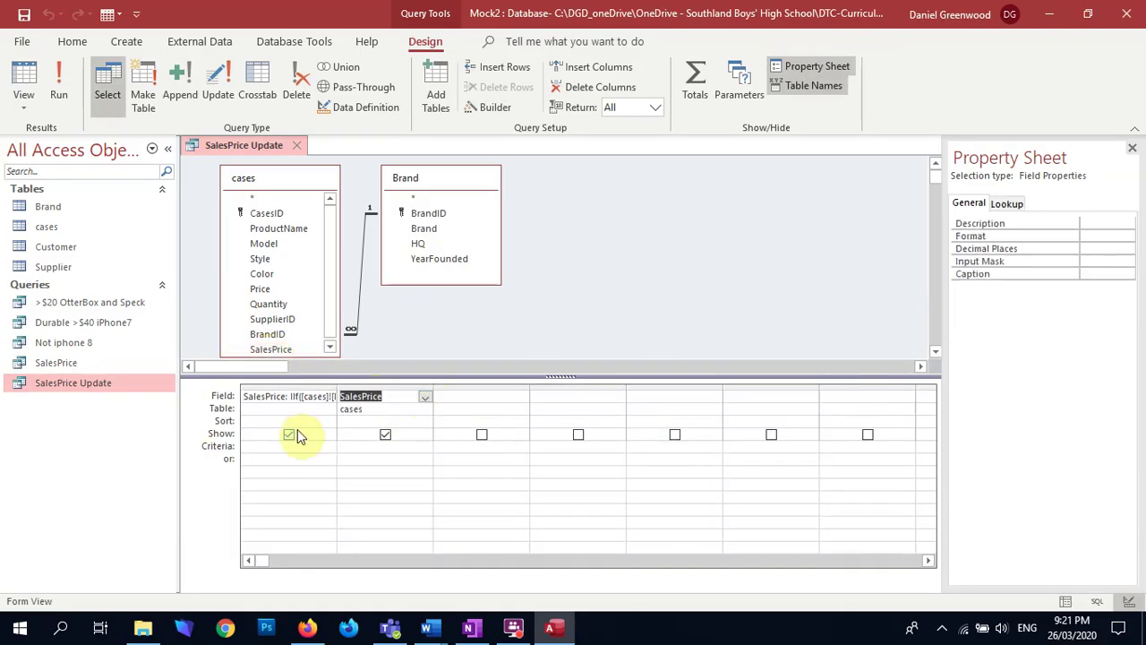
Convert the query to an Update query and copy the calculated field's IIf expression into Update To for the cases SalesPrice field
click(217, 87)
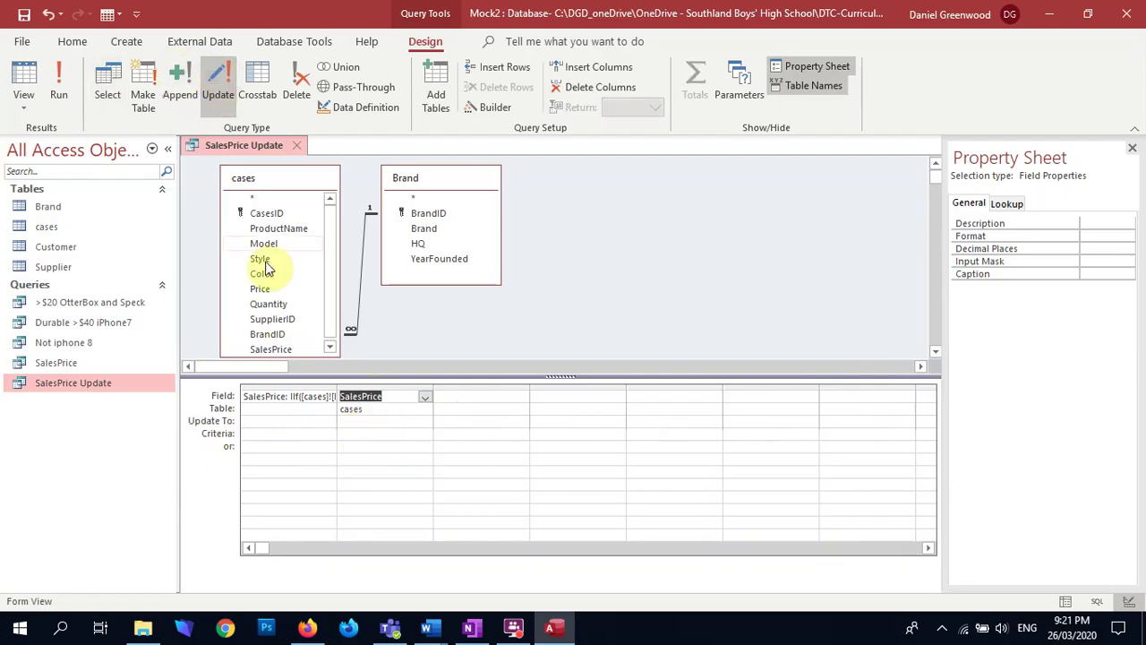
click(365, 421)
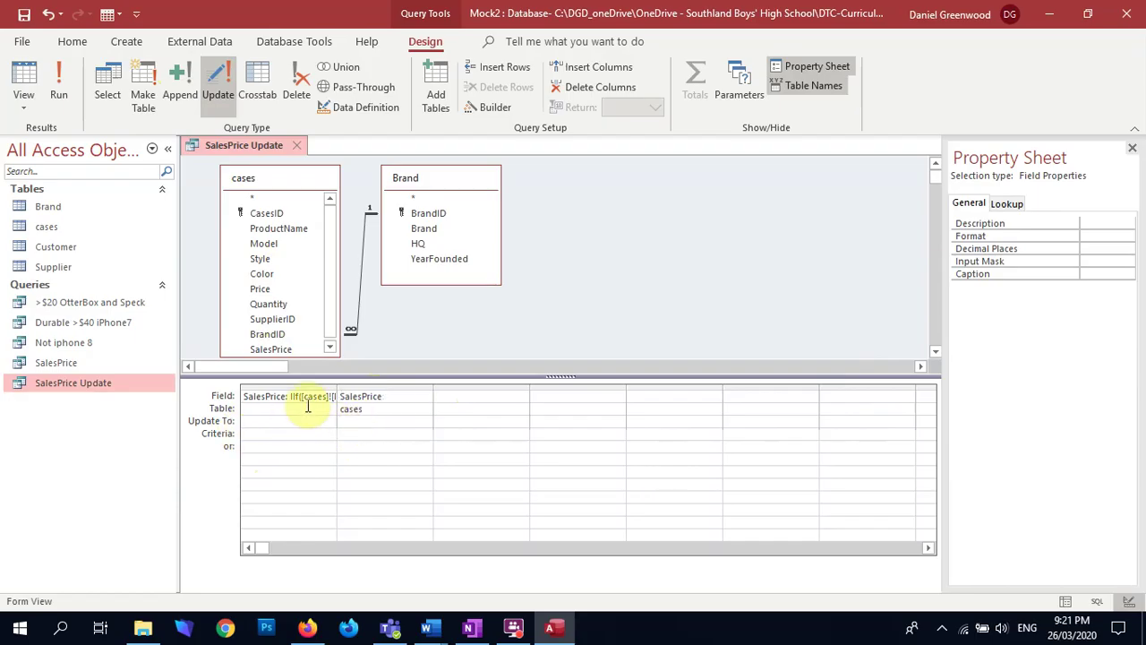
drag(335, 390, 291, 399)
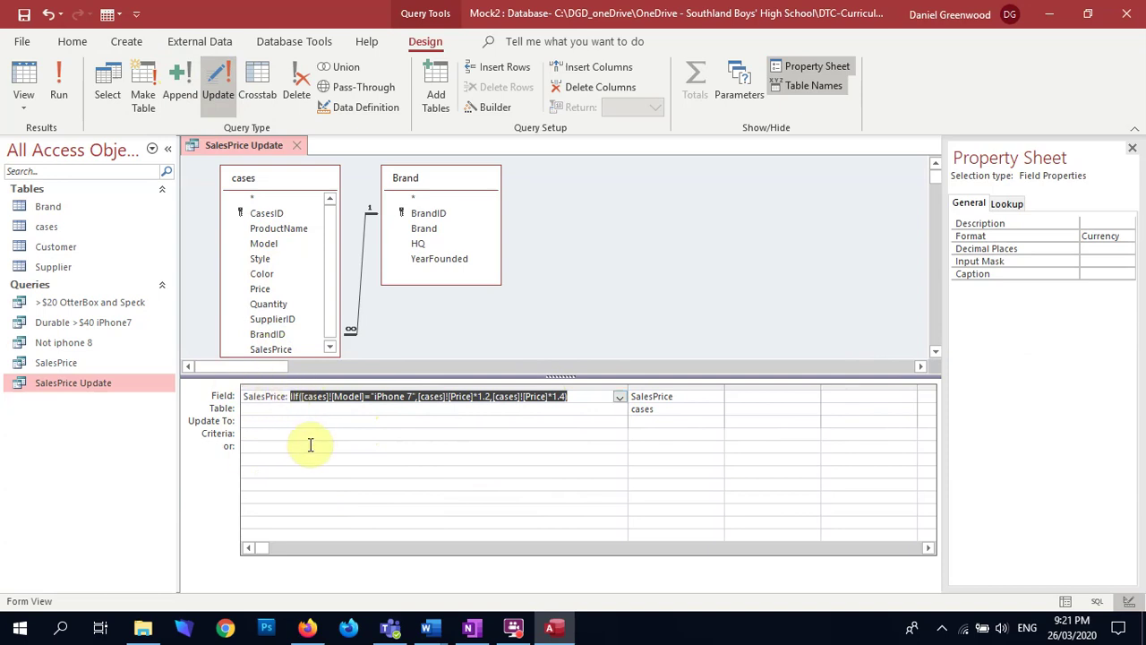
click(646, 424)
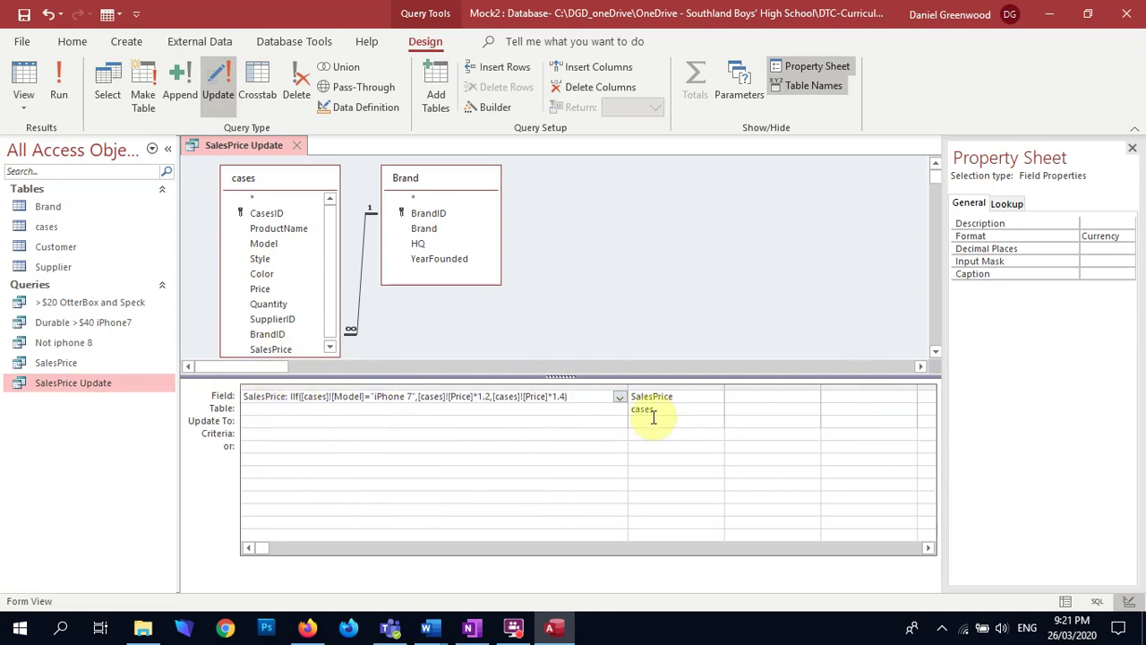
key(ctrl+v)
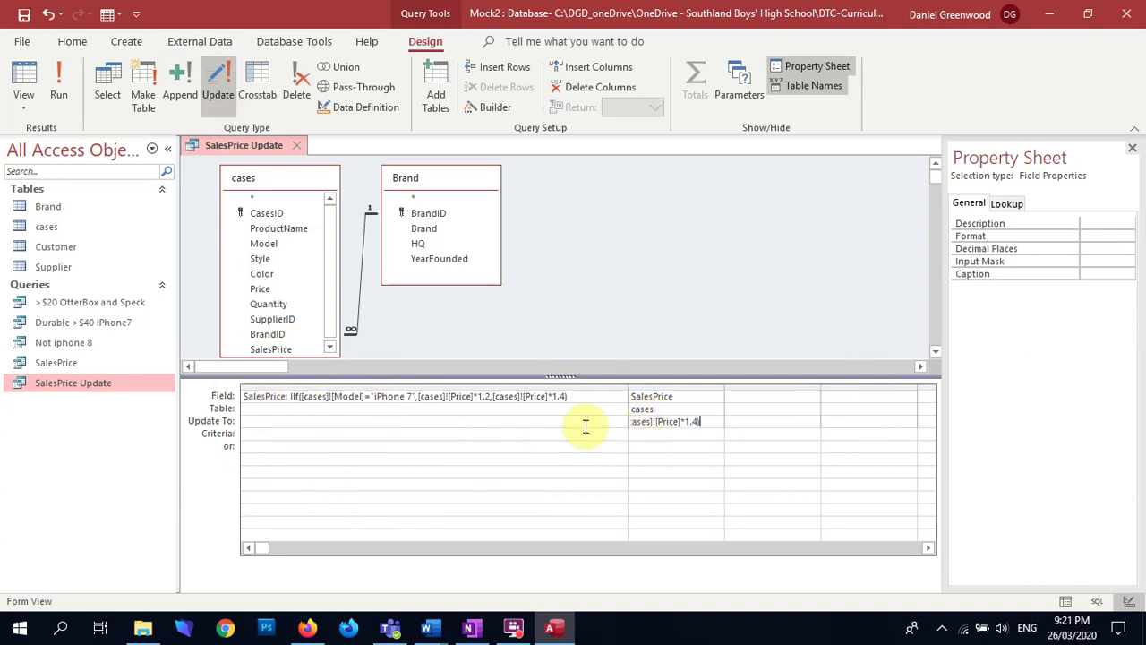
Delete the calculated IIf column from the update query, leaving only the cases SalesPrice field
click(563, 386)
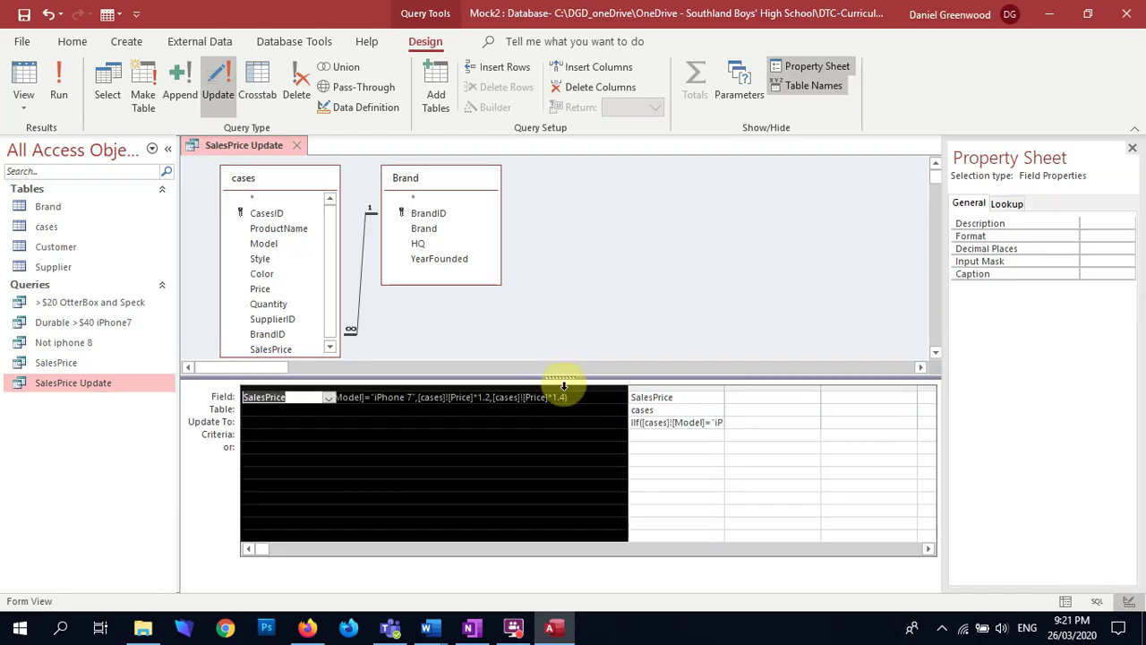
key(Delete)
click(379, 453)
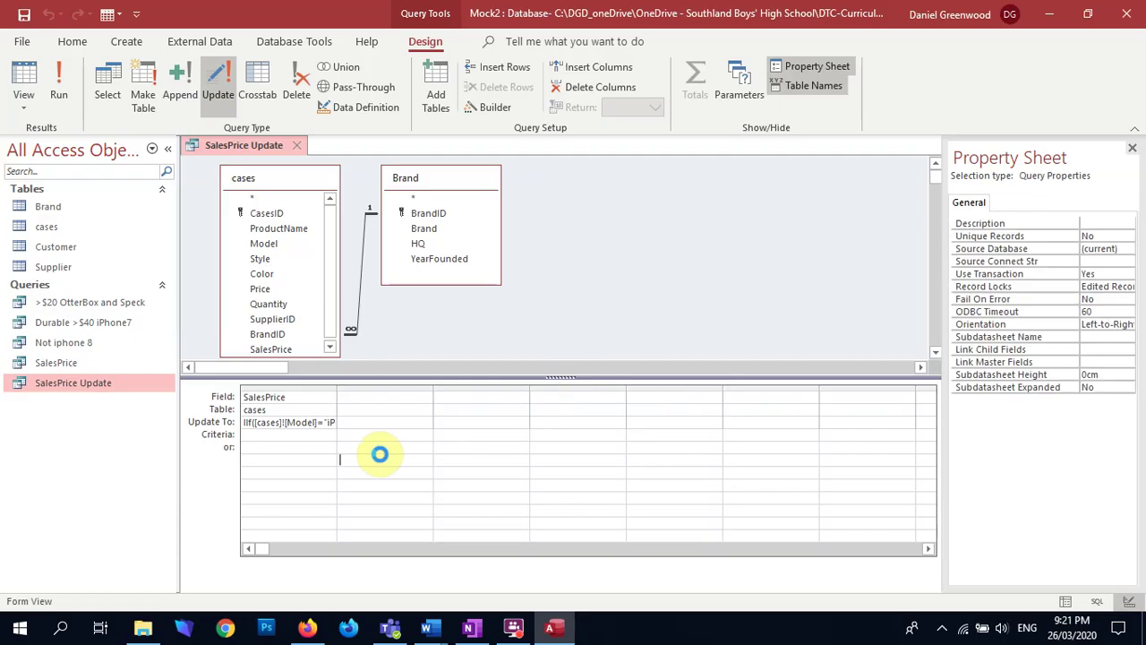
Run the SalesPrice Update query on all matching records and open the cases table to check the SalesPrice values
click(59, 89)
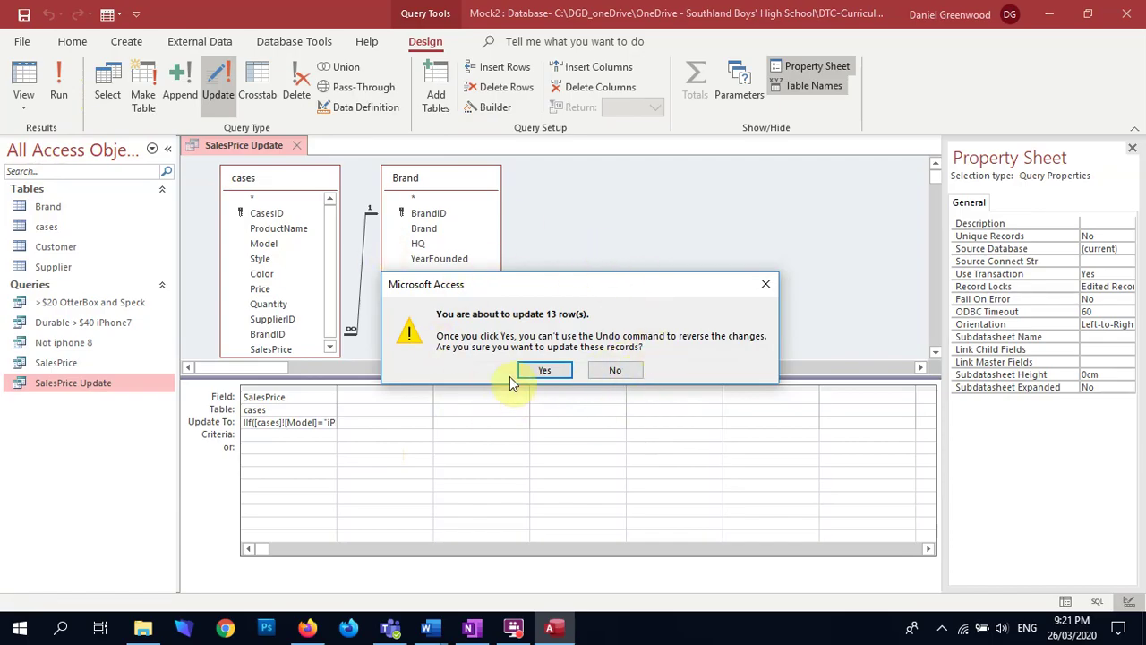
click(533, 369)
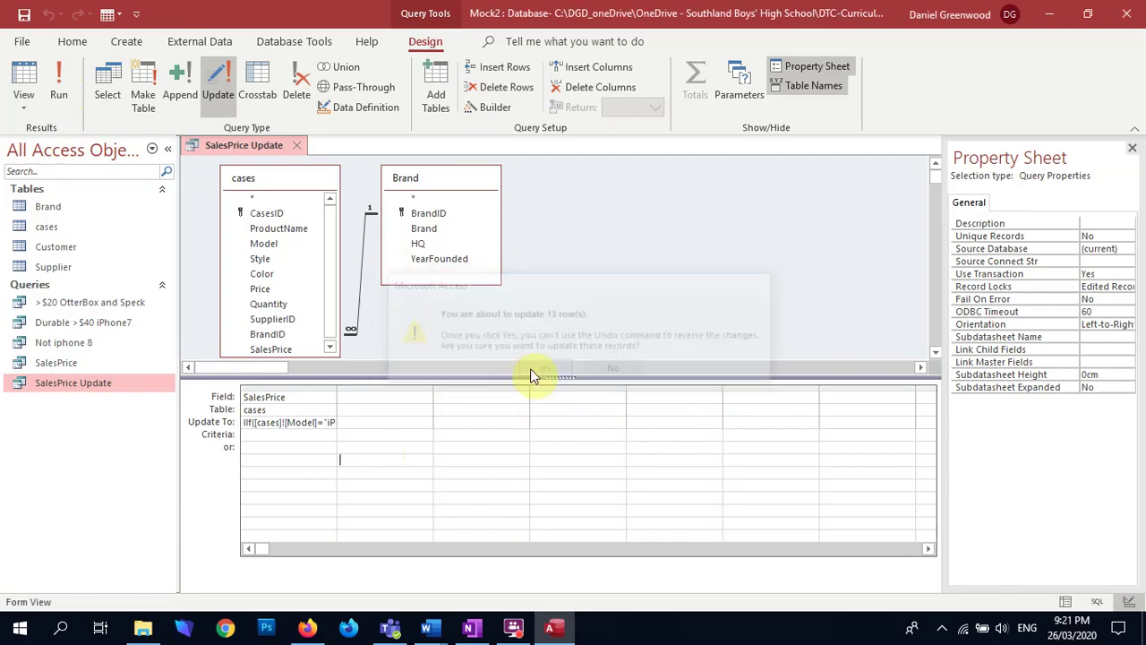
double_click(45, 227)
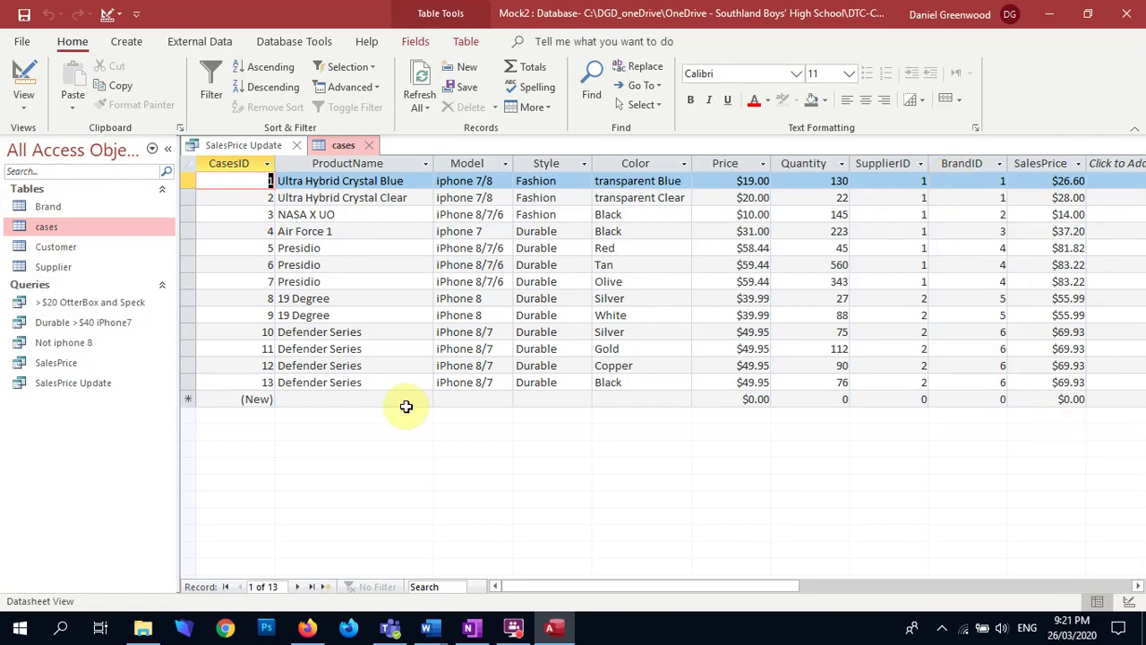
Close the cases table and the SalesPrice Update query, saving the query's design changes
click(365, 146)
click(297, 145)
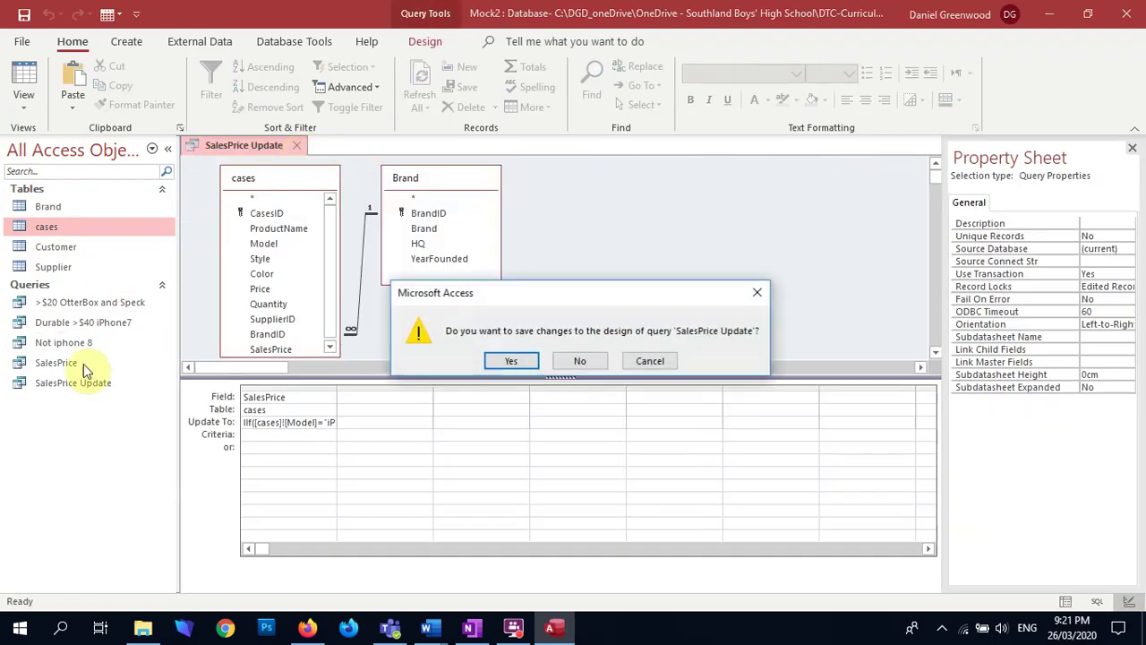
click(512, 360)
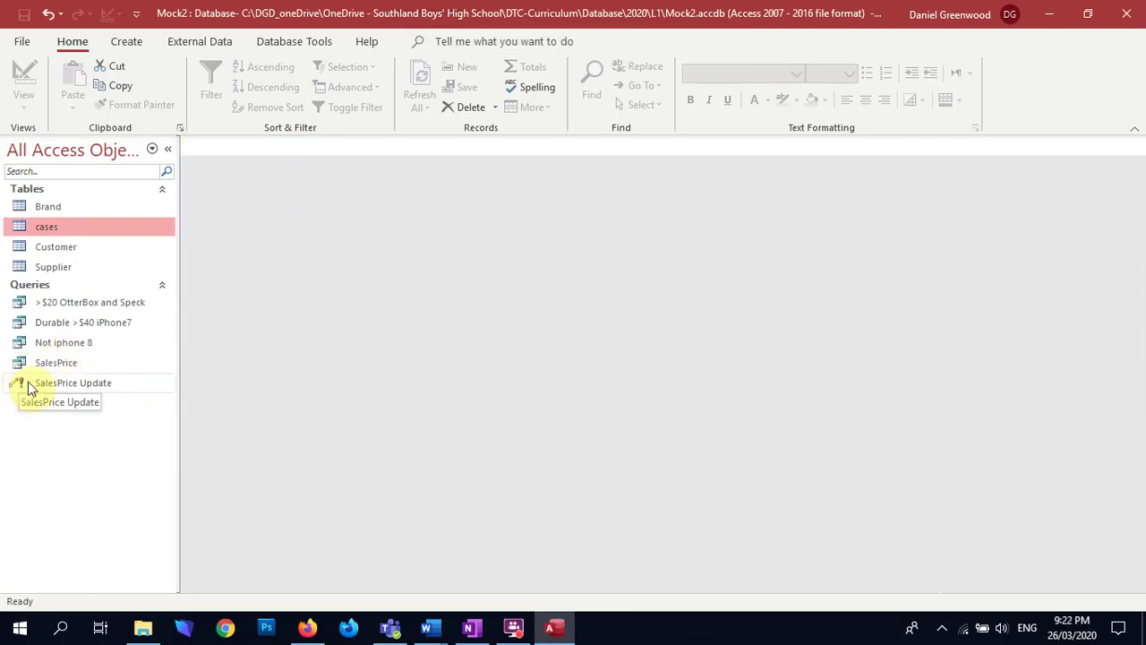
Switch to the Mock Cases 2020 brief in Word and review the Queries requirements, including the IIF and Update Query Sales Price tasks
key(alt+Tab)
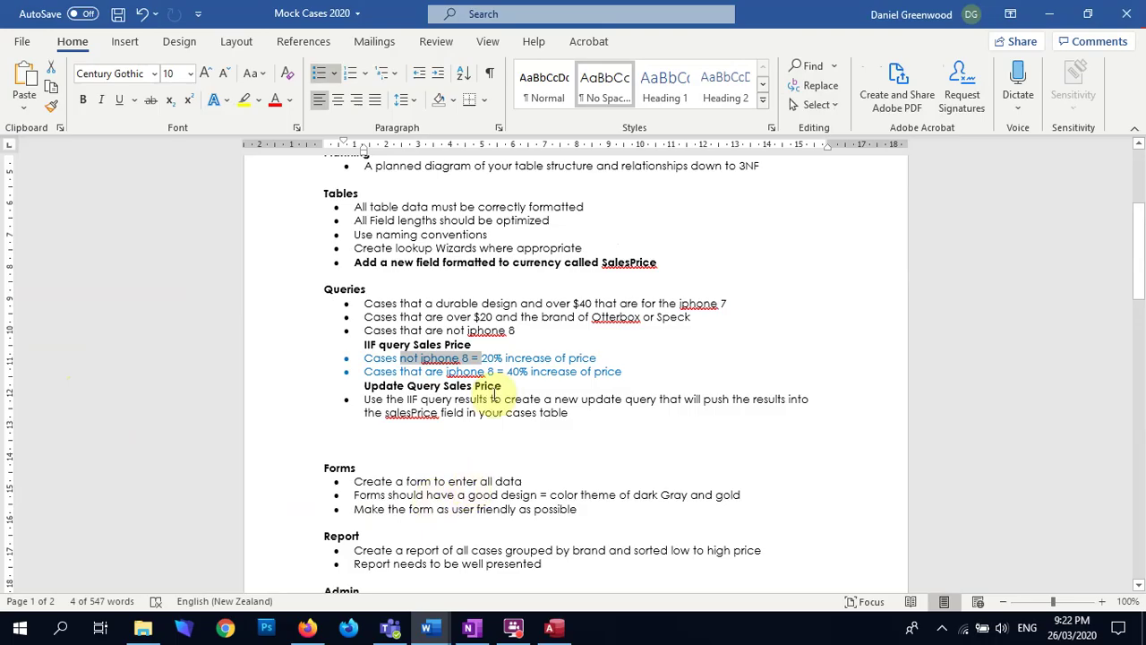
drag(509, 387, 364, 345)
click(524, 394)
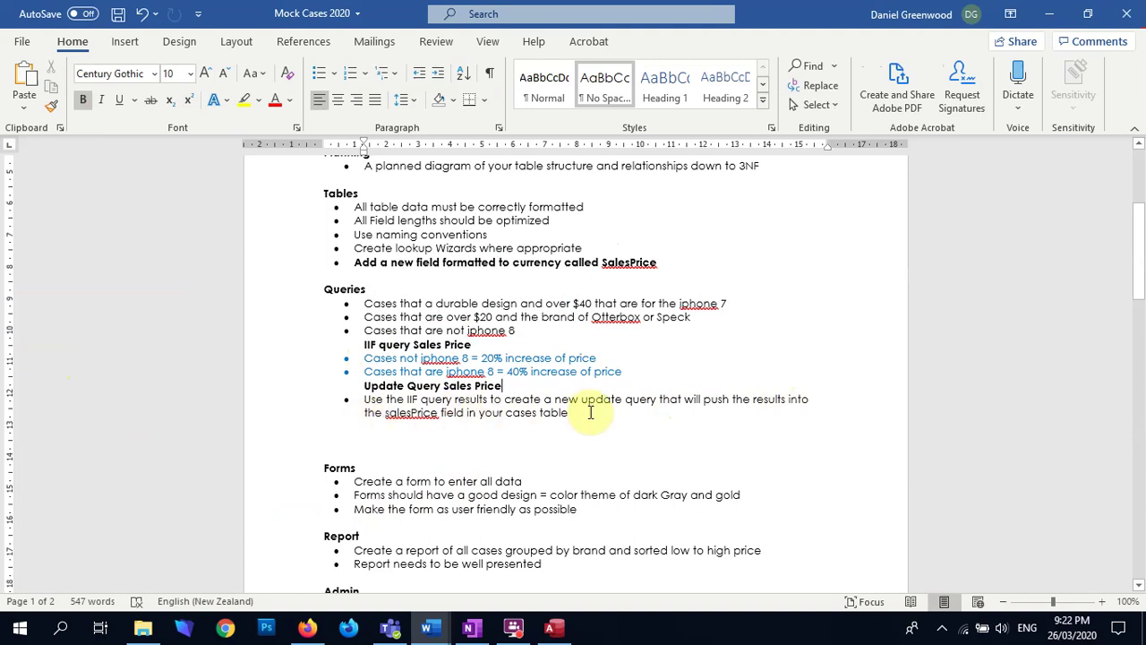
drag(591, 413, 367, 385)
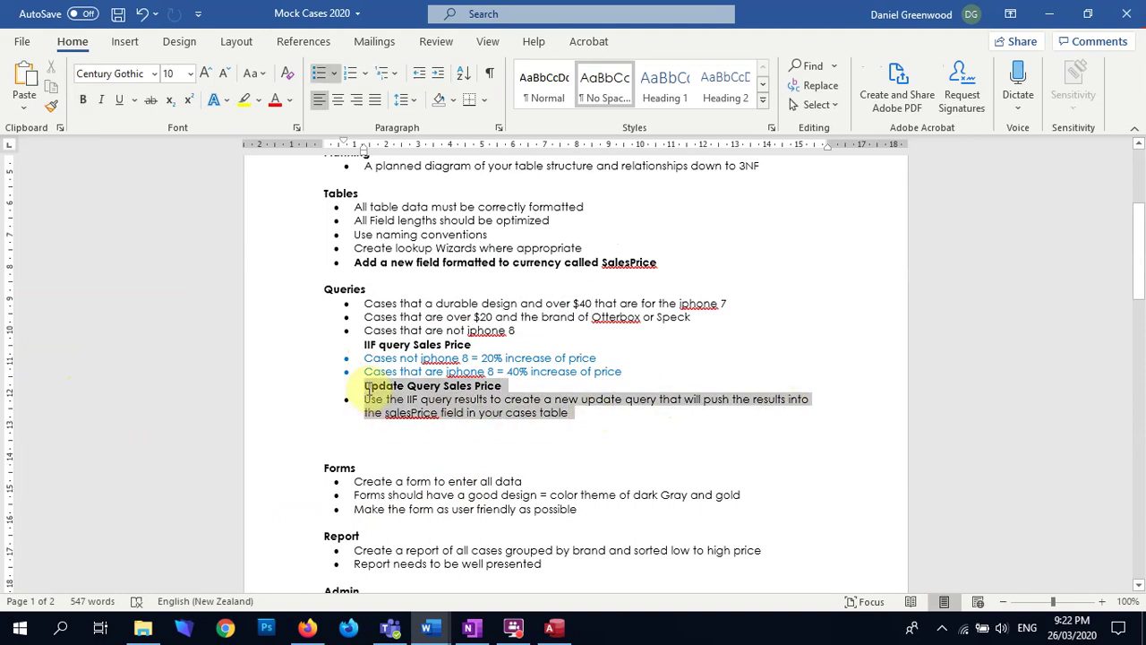
click(576, 418)
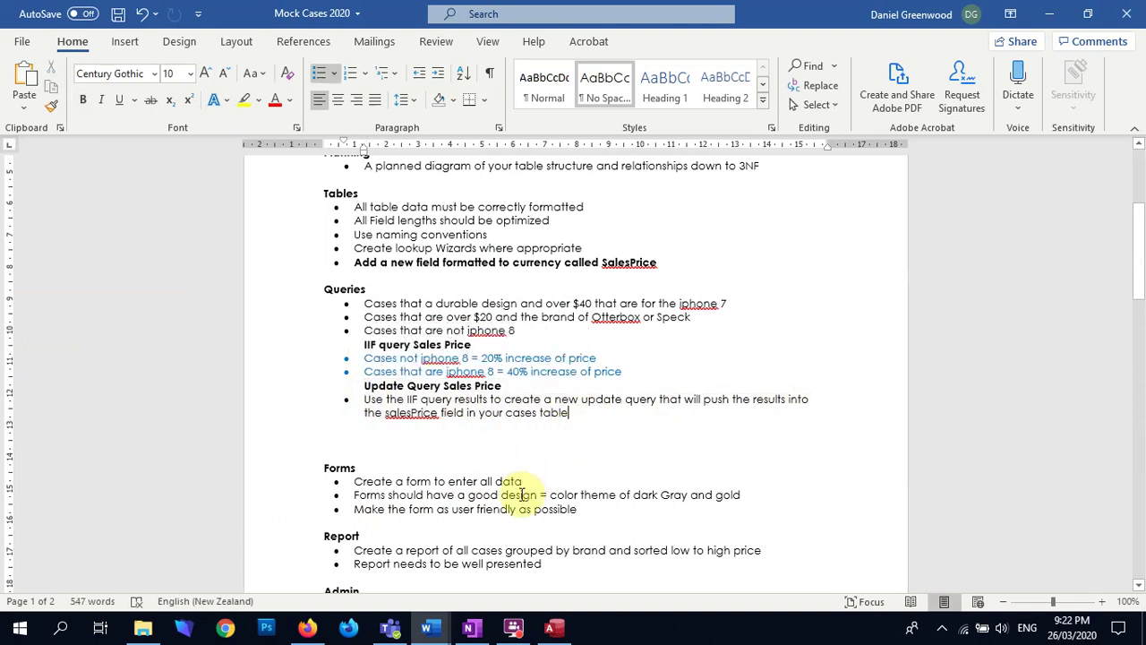
drag(624, 372, 363, 303)
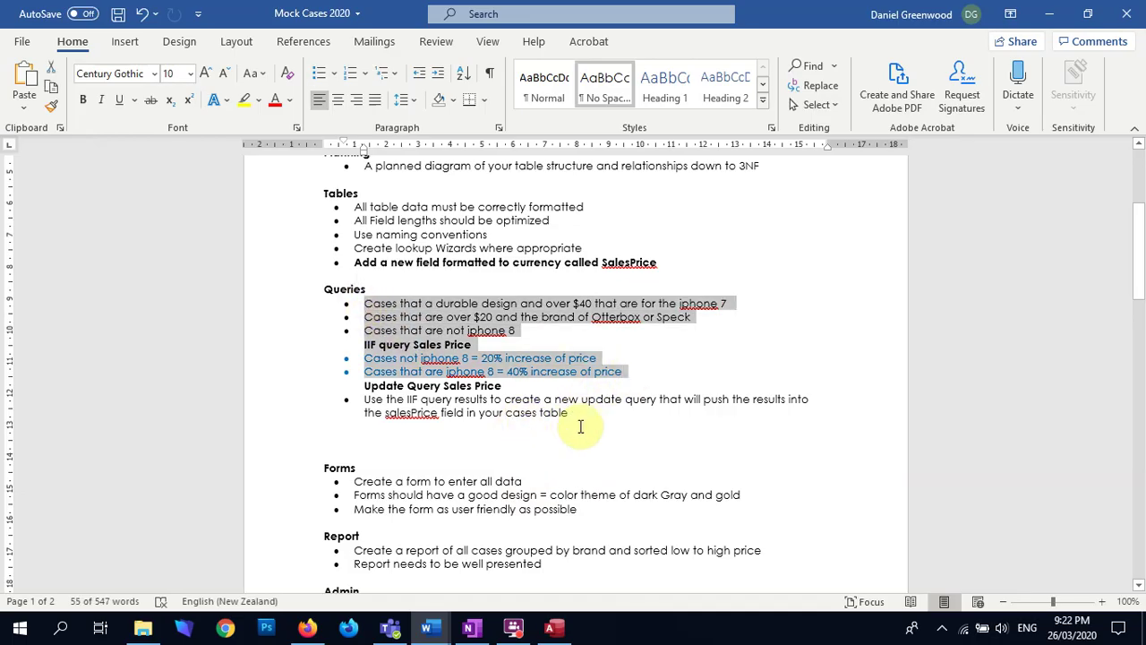
click(596, 433)
Mark the "No data errors or missing data" criterion Y in the Achieved section and shift that cell's marks down to align with the criteria
scroll(542, 443, down, 8)
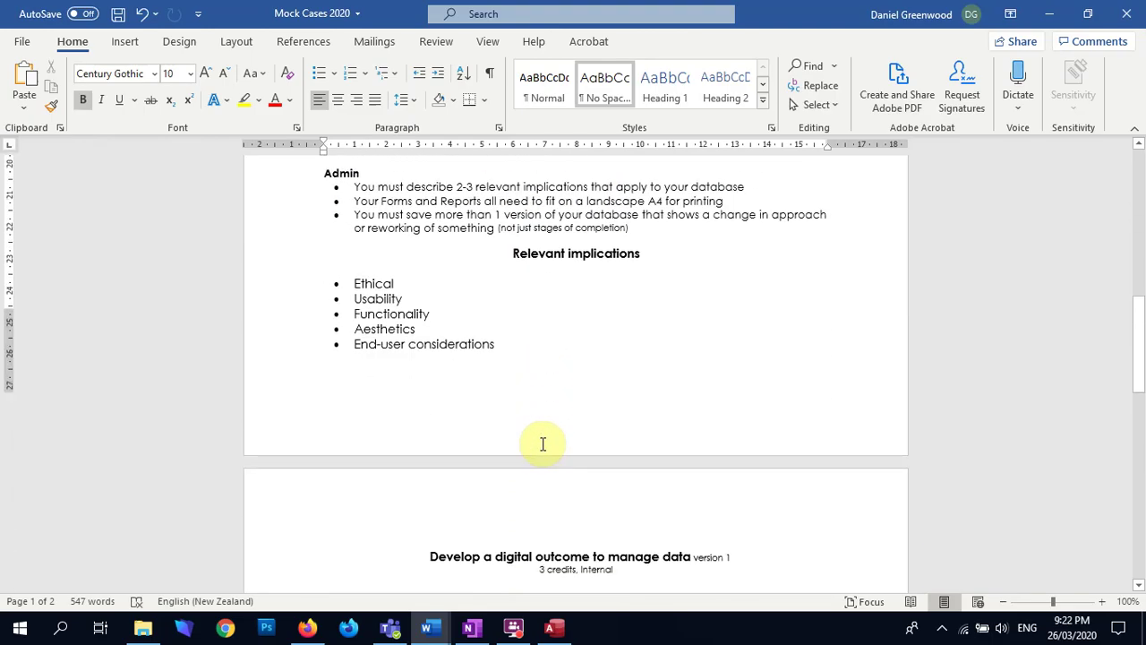
scroll(542, 443, down, 12)
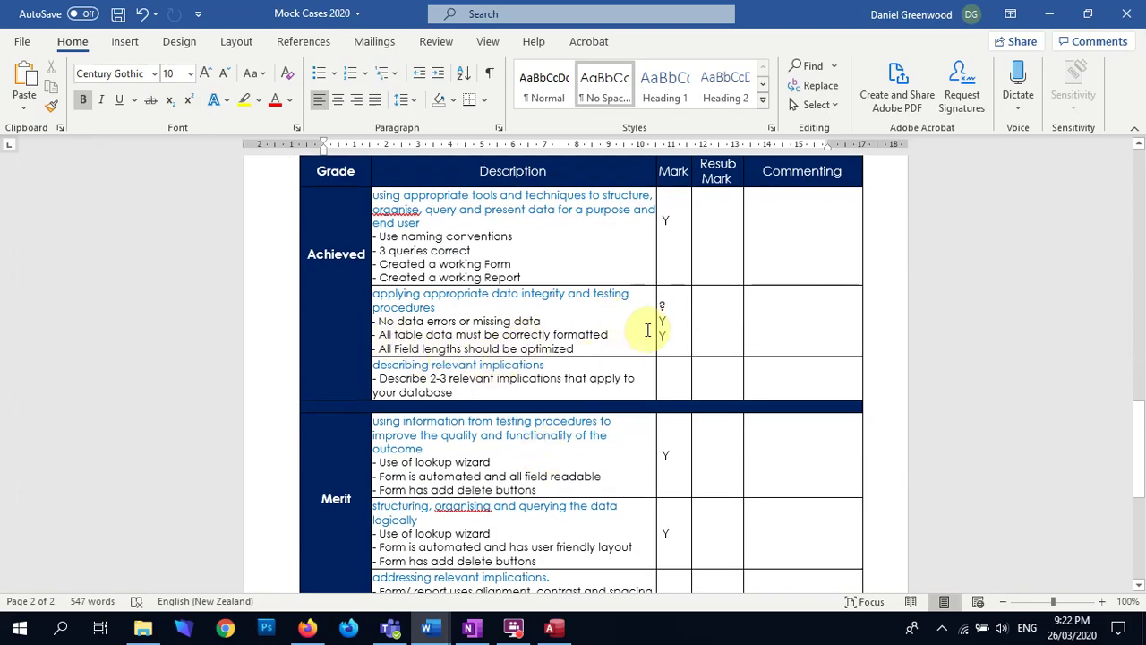
click(673, 305)
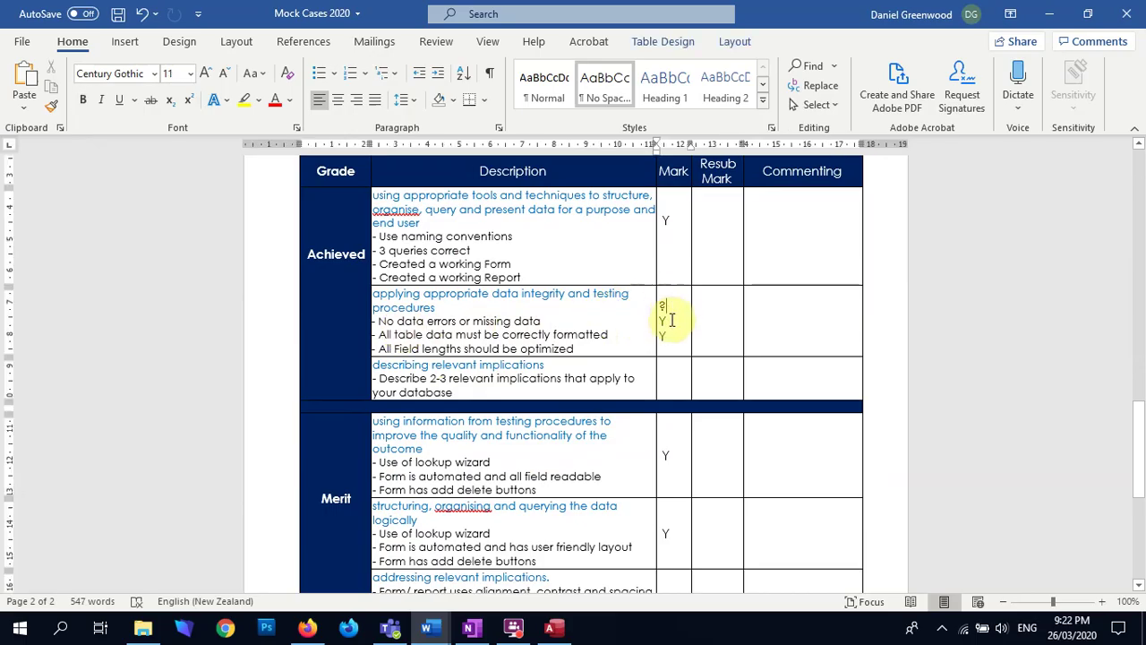
click(663, 304)
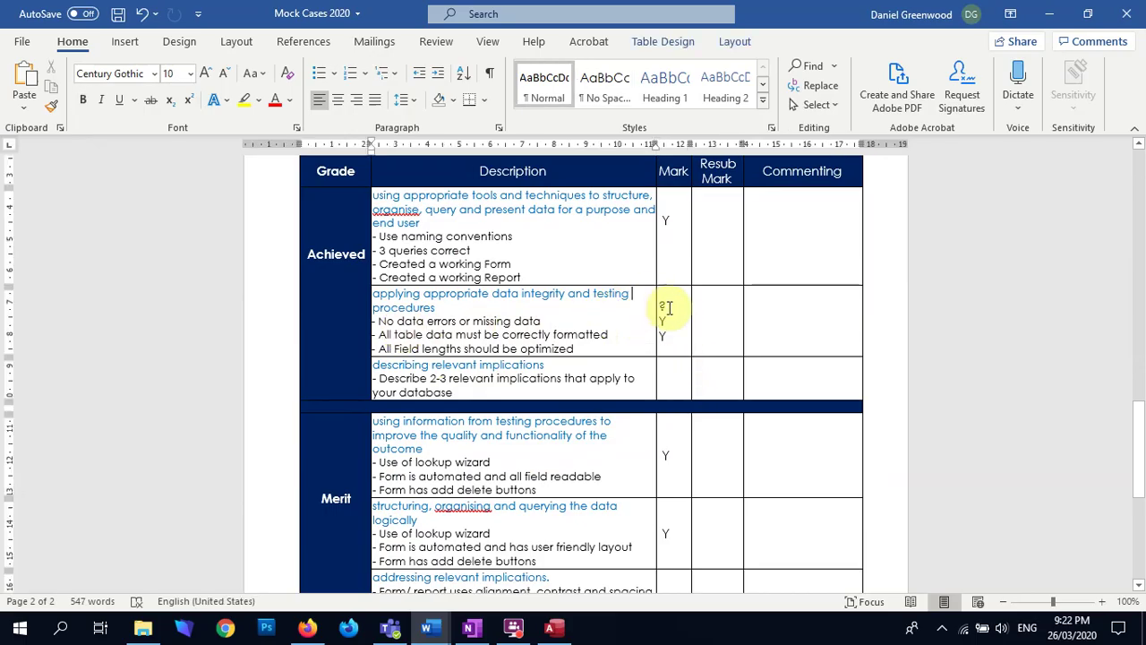
text(Y)
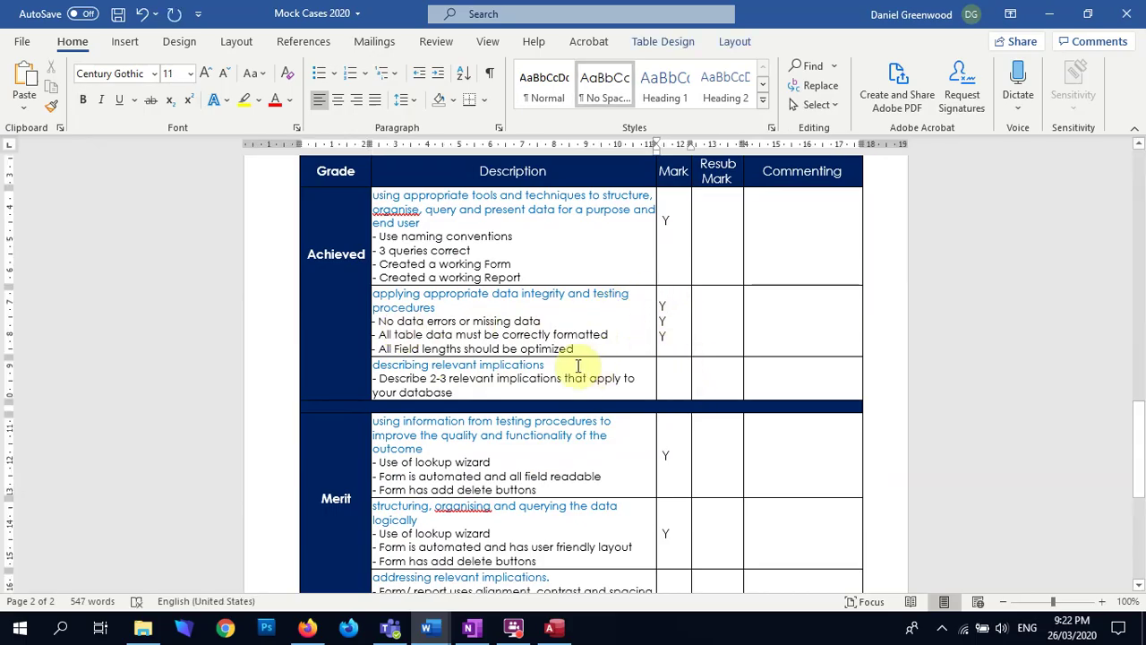
key(Return)
Add blank lines to the first Achieved mark cell and apply the No Spacing style to it
click(663, 247)
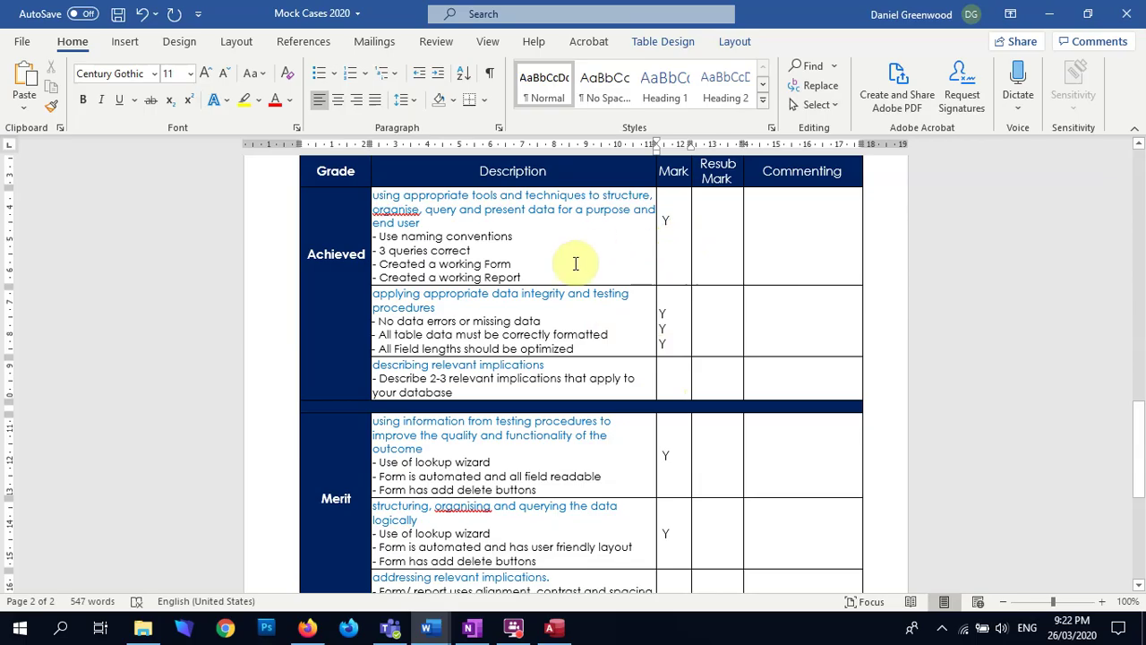
key(Return)
click(656, 305)
key(Return)
key(Return)
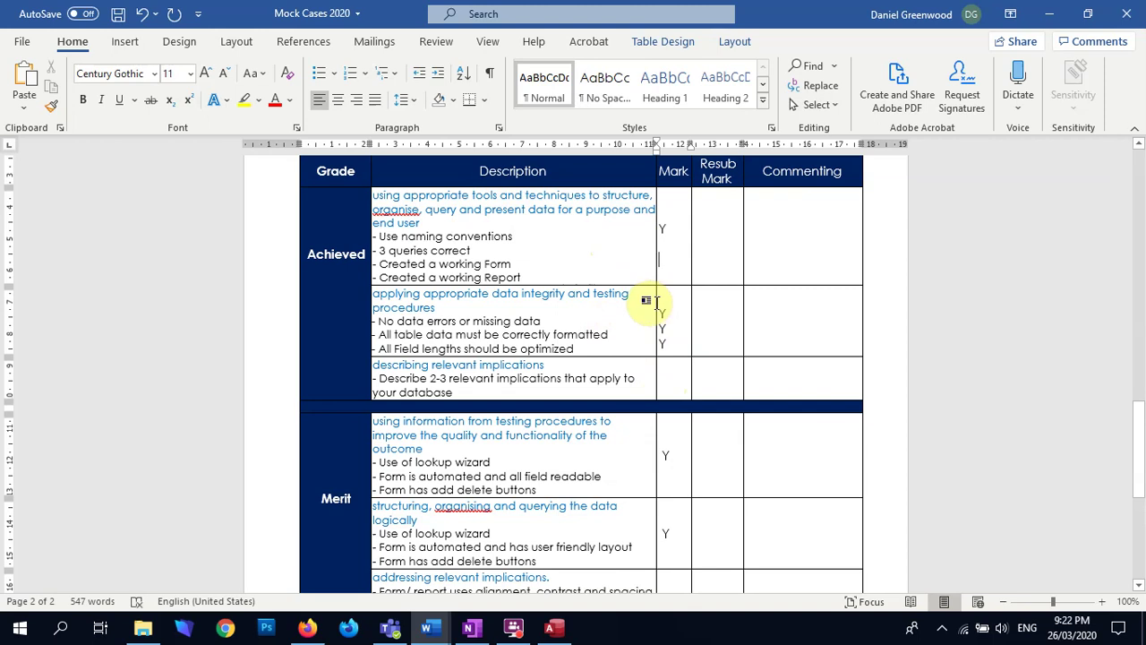
mouse_move(660, 220)
mouse_down()
mouse_move(636, 210)
mouse_move(668, 213)
mouse_up()
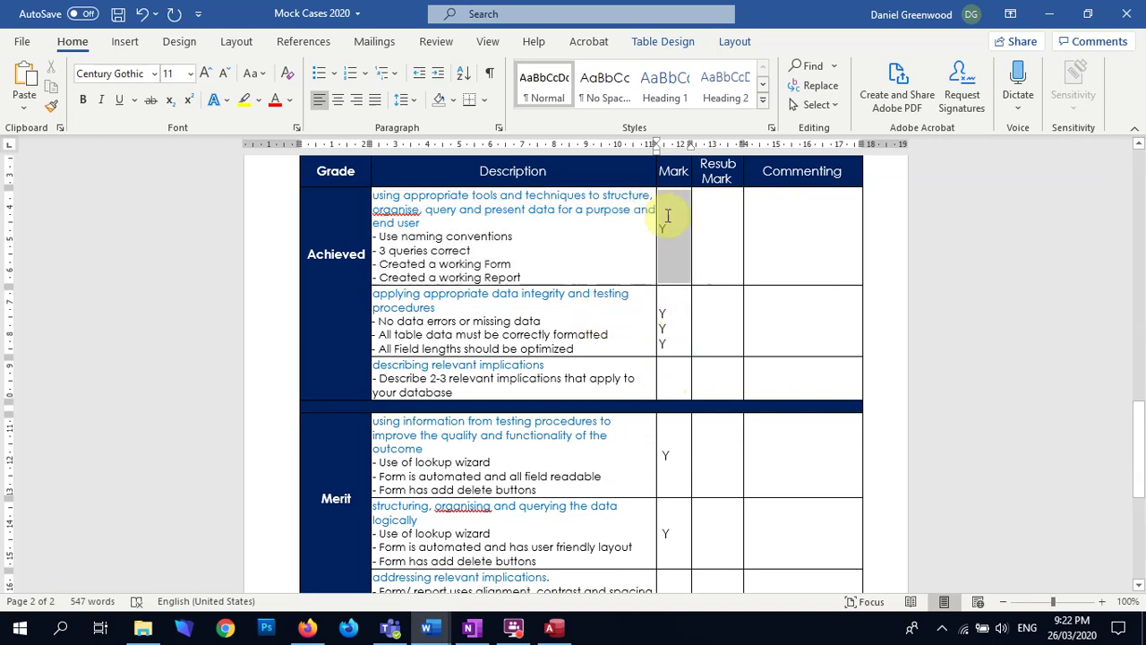
click(604, 85)
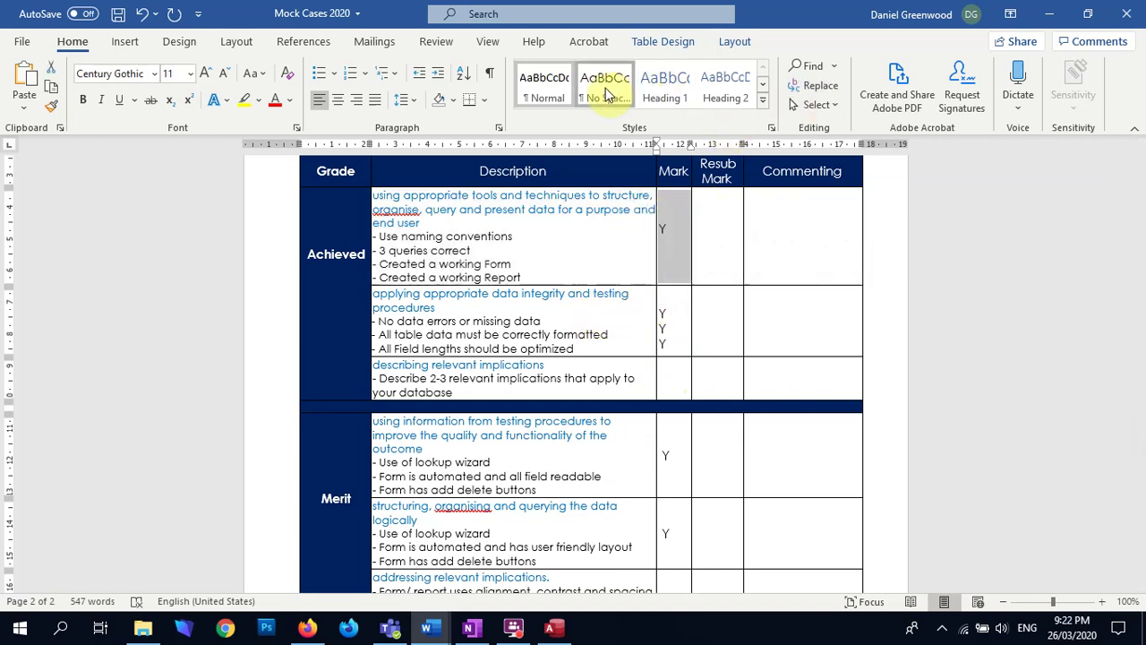
Mark "3 queries correct" as Y, and the working form, working report and "describing relevant implications" criteria as ?
click(680, 254)
text(Y)
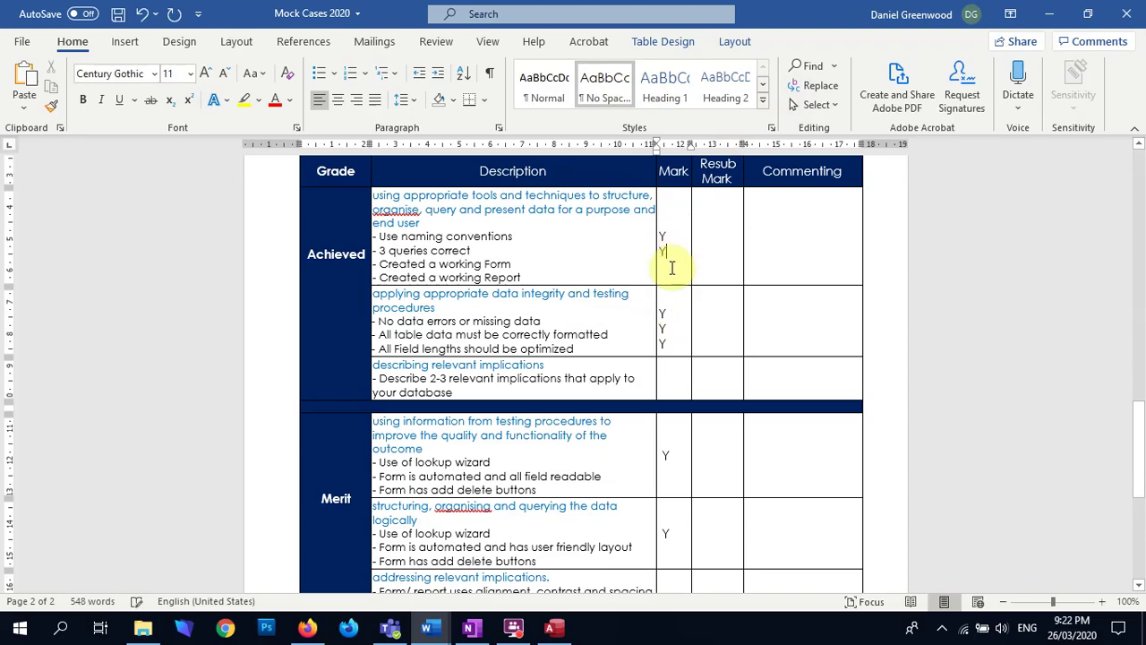
key(Return)
text(?)
key(Return)
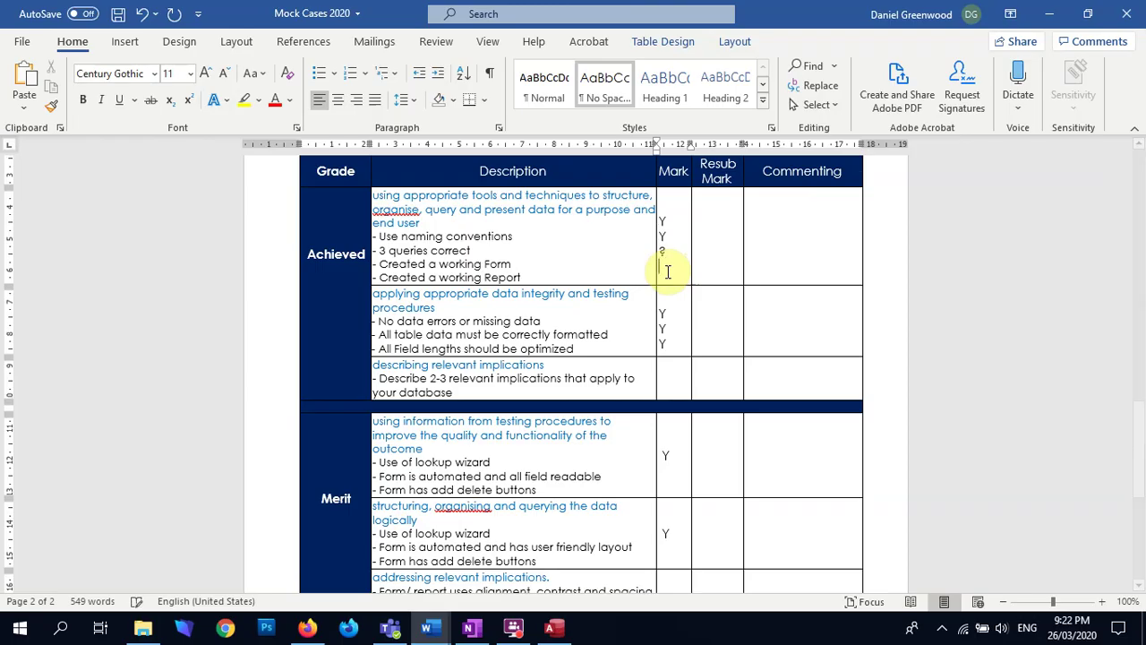
scroll(699, 313, down, 1)
click(662, 342)
text(?)
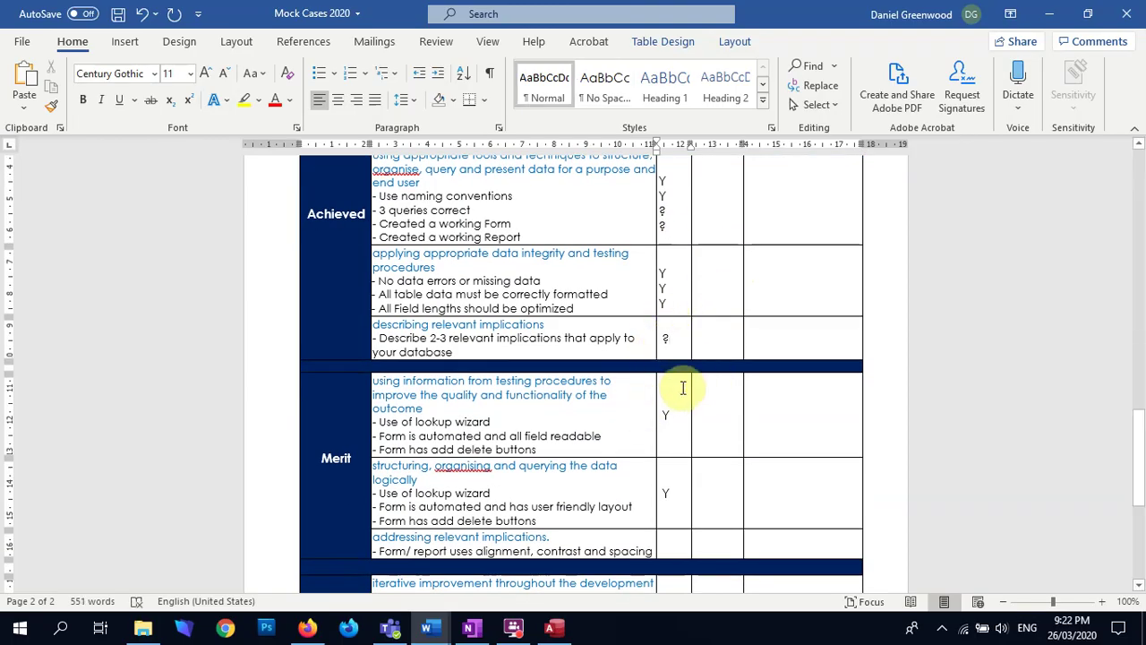
Enter Y in the Mark column for the Excellence criterion on more than one database file showing improvements
scroll(676, 369, down, 2)
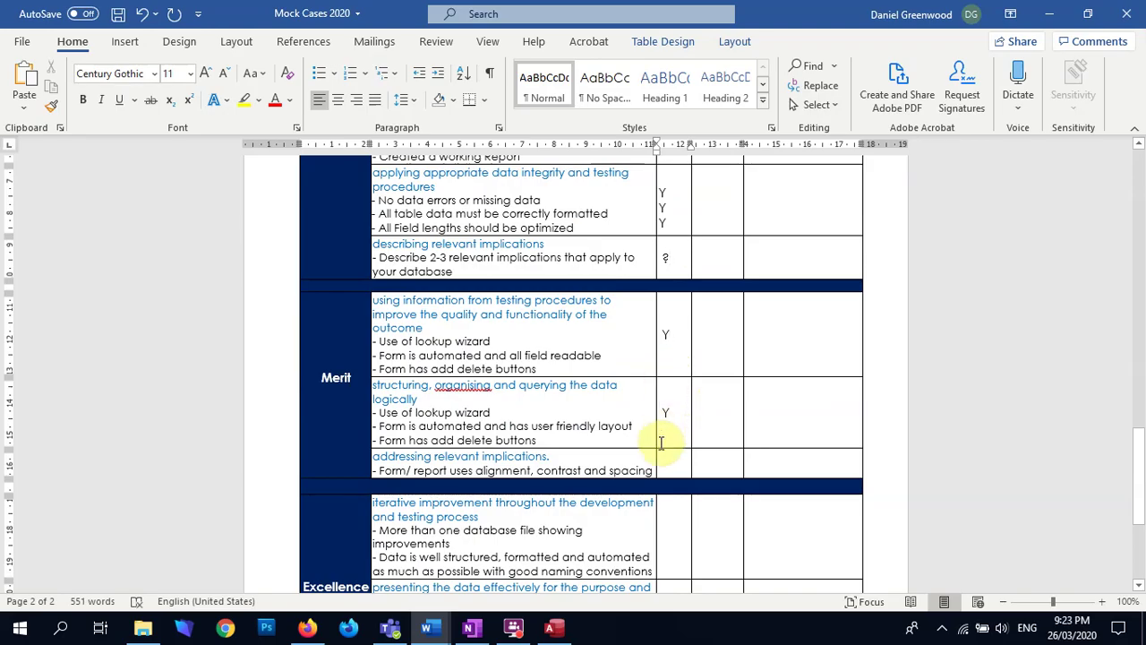
scroll(661, 442, down, 2)
scroll(650, 424, down, 2)
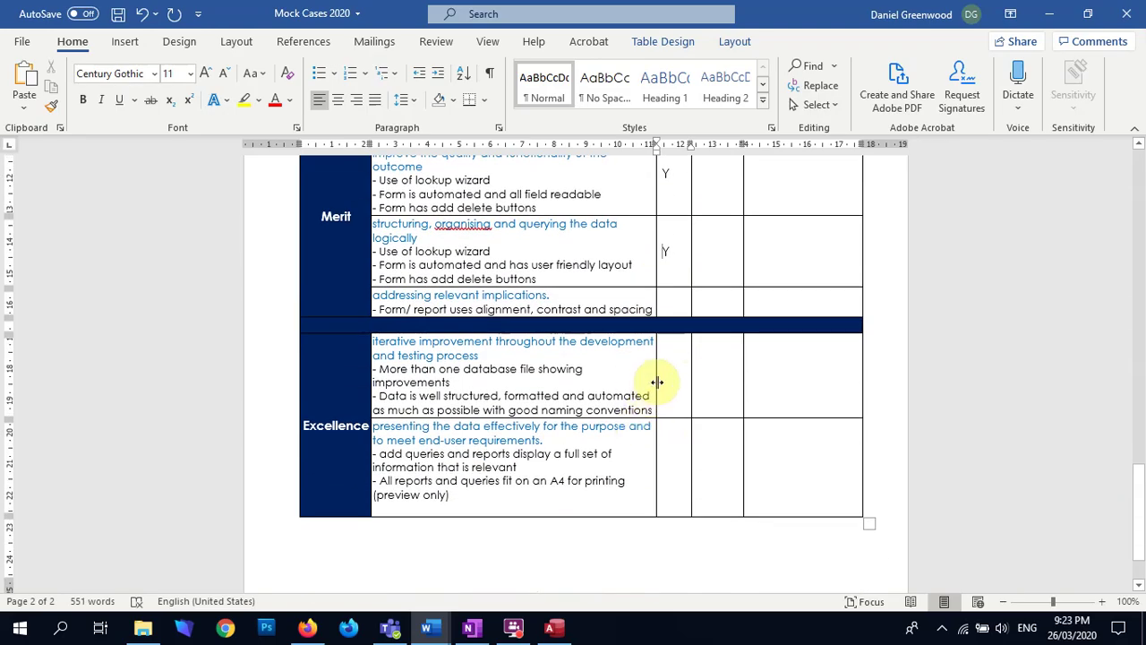
click(655, 382)
click(668, 391)
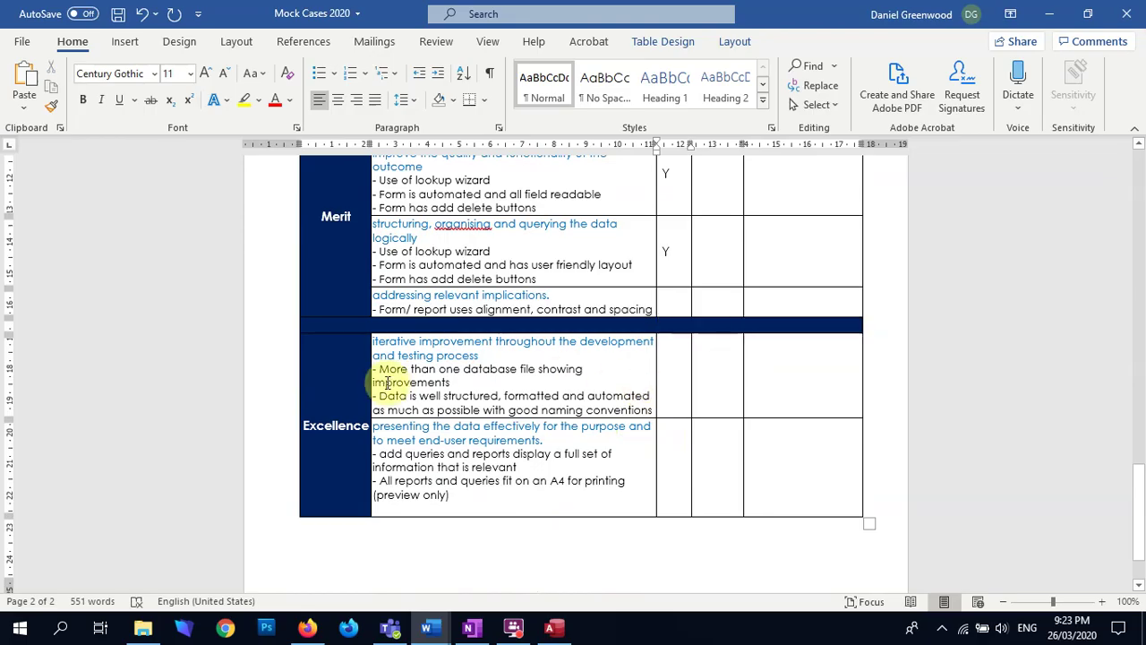
text(Y)
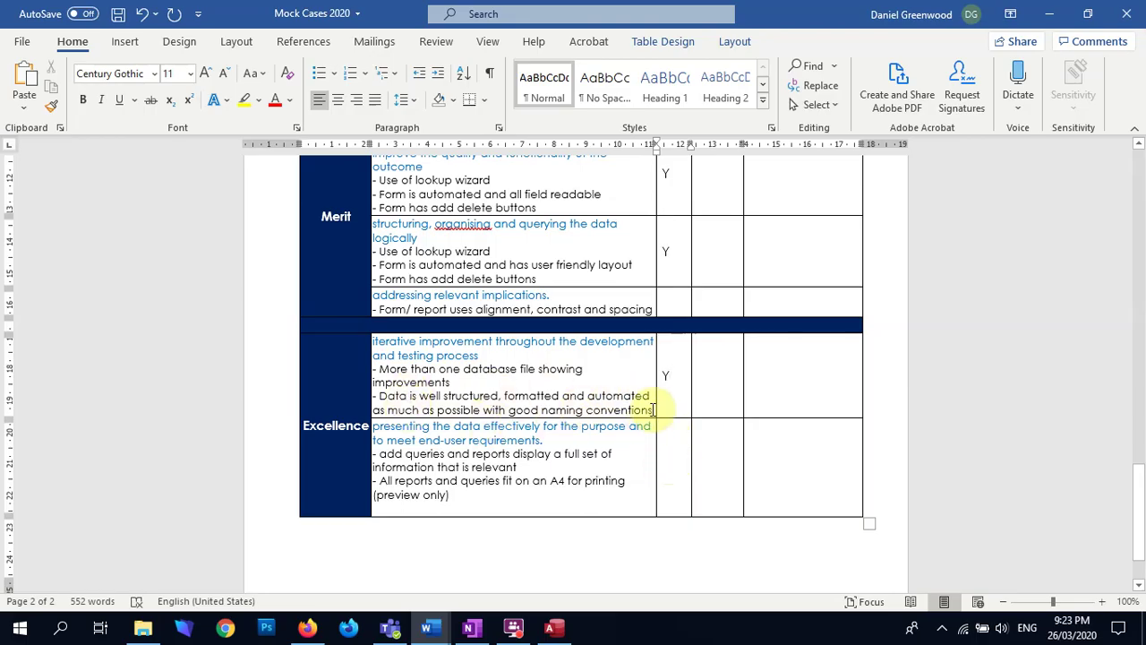
Review the well-structured data criterion, switch to Access, open the Customer table, and name its name columns FirstName and LastName
drag(653, 409, 409, 395)
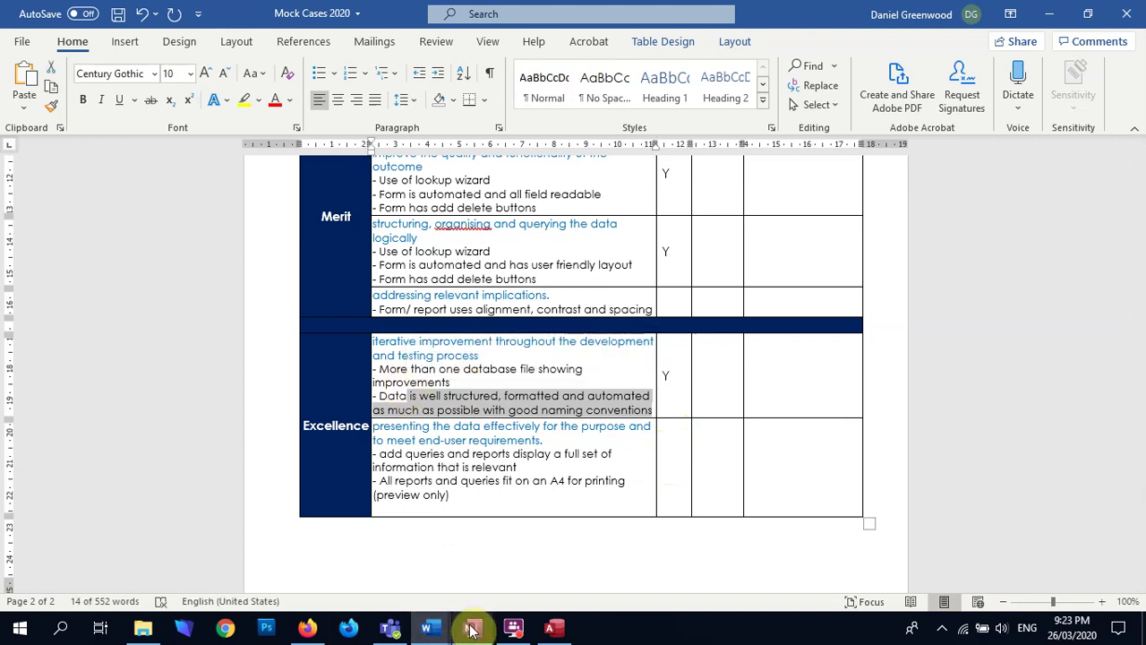
click(555, 630)
double_click(57, 248)
double_click(306, 163)
click(304, 164)
double_click(385, 163)
Rename the Customer table's Email Address and Post Code fields to EmailAddress and PostCode
click(460, 163)
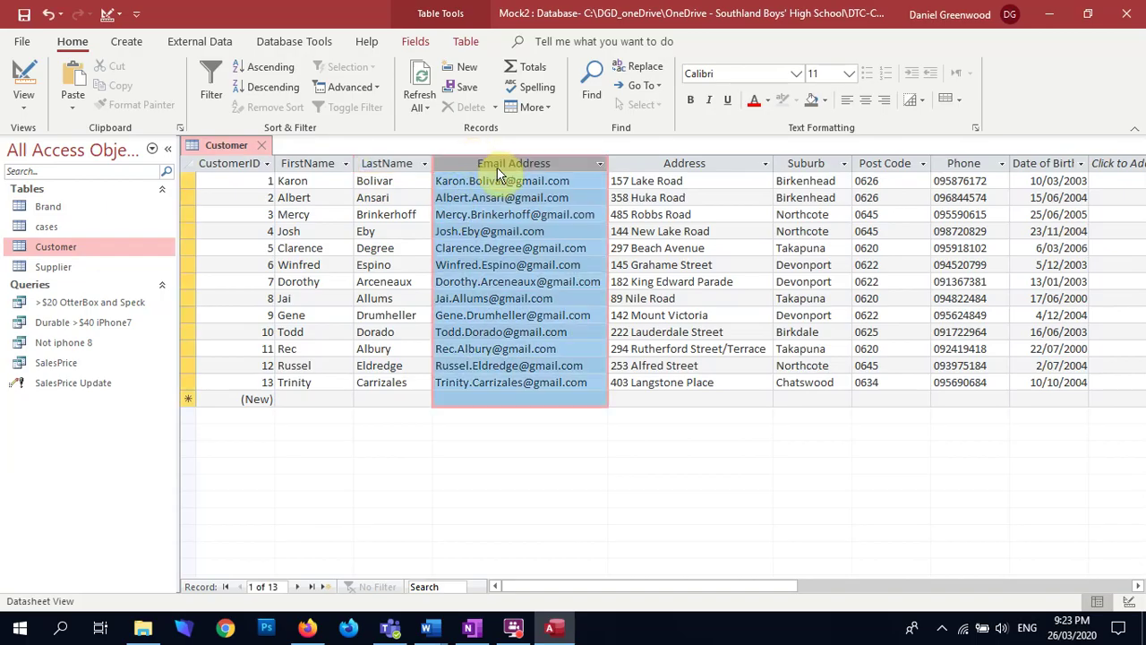
double_click(506, 164)
click(465, 163)
key(BackSpace)
click(904, 164)
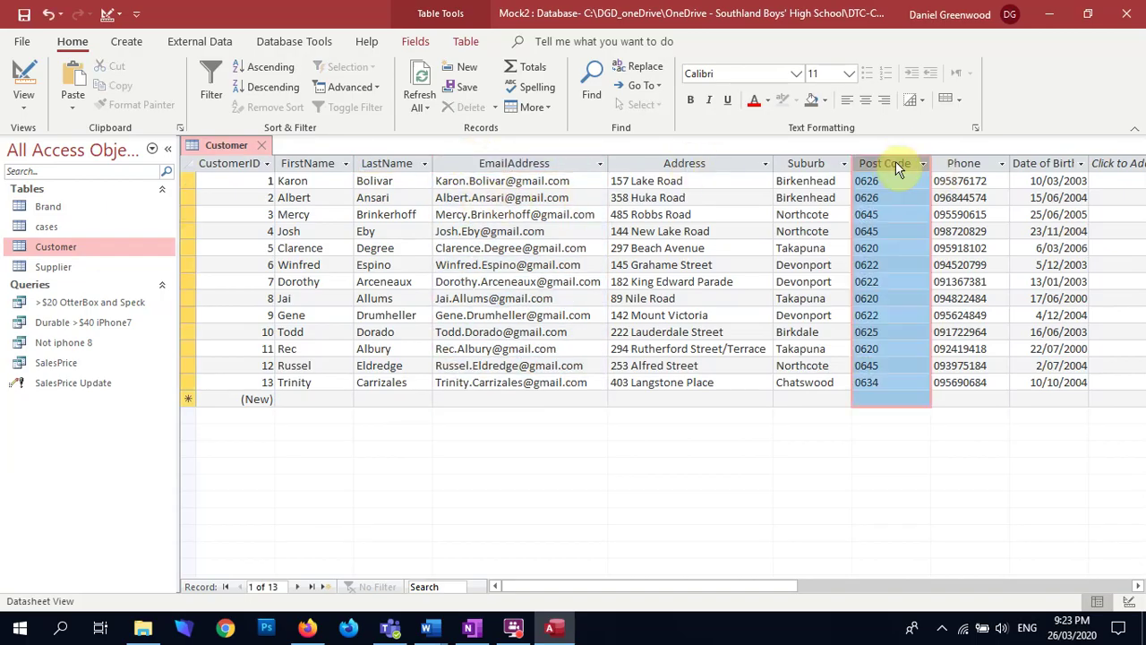
double_click(882, 168)
click(882, 163)
key(BackSpace)
Rename the Customer table's Date of Birth field to DOB and close the table
click(1030, 163)
double_click(1044, 163)
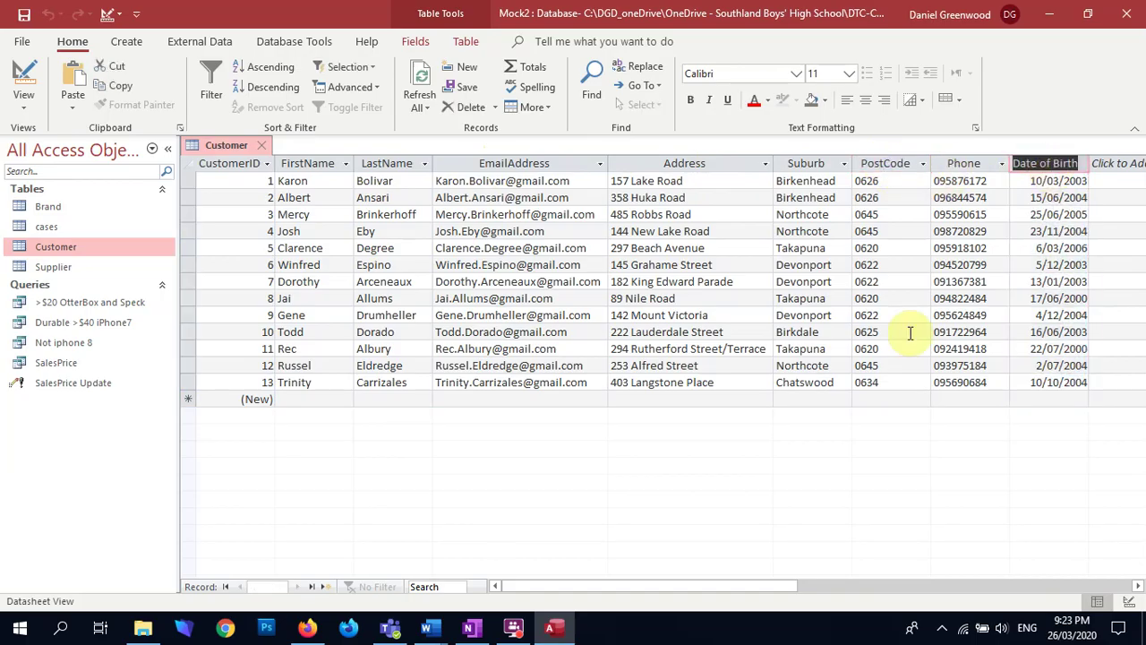
key(Return)
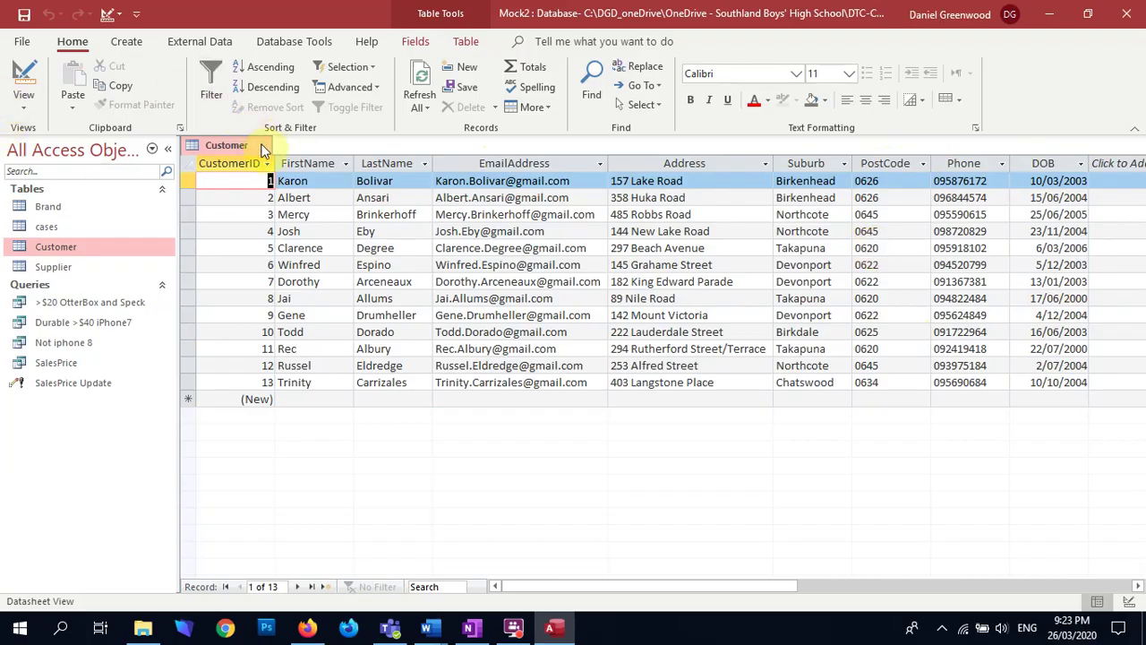
key(ctrl+w)
Switch back to Word and add a second Y for the Excellence criterion on well-structured, formatted data, then select that row's criteria and marks
key(alt+Tab)
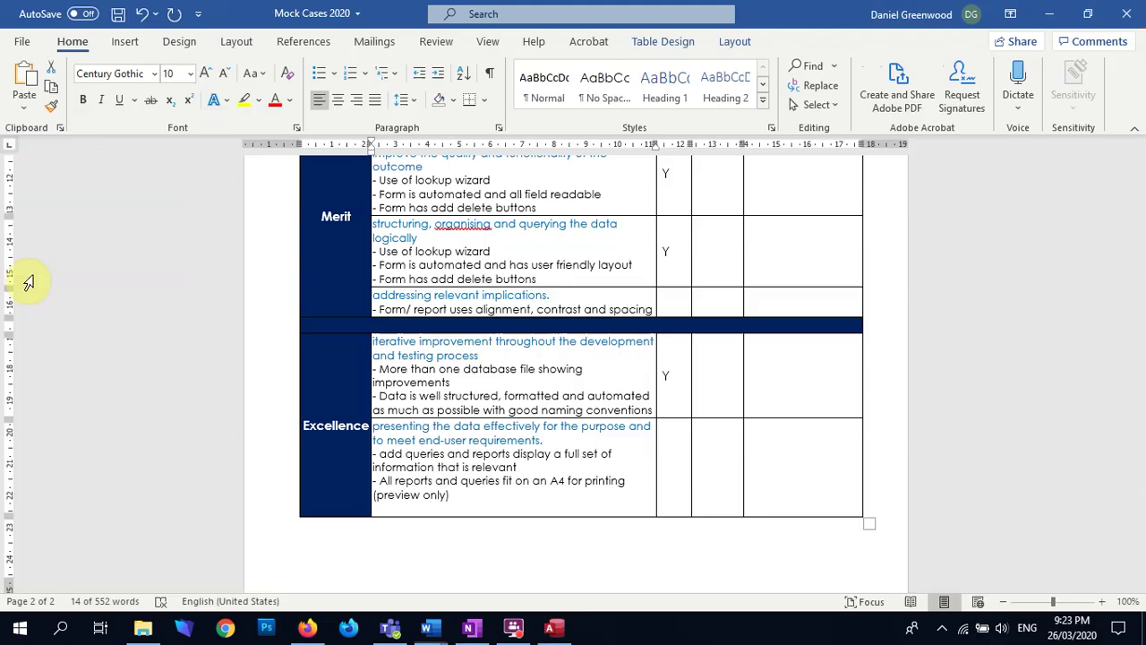
click(664, 376)
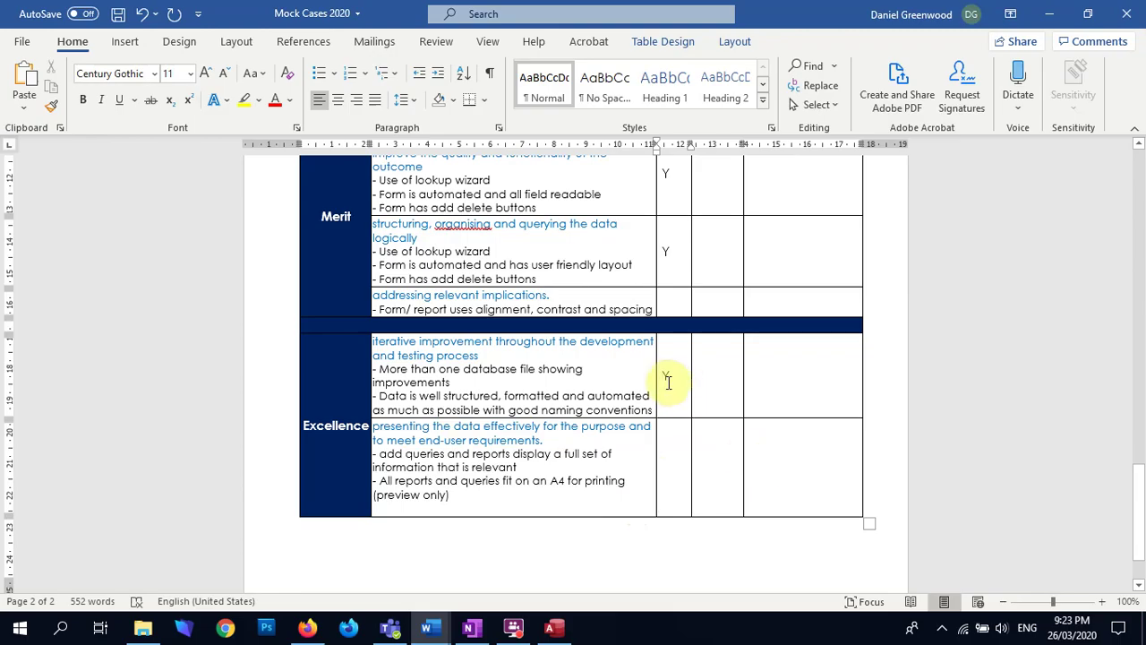
key(Return)
text(Y)
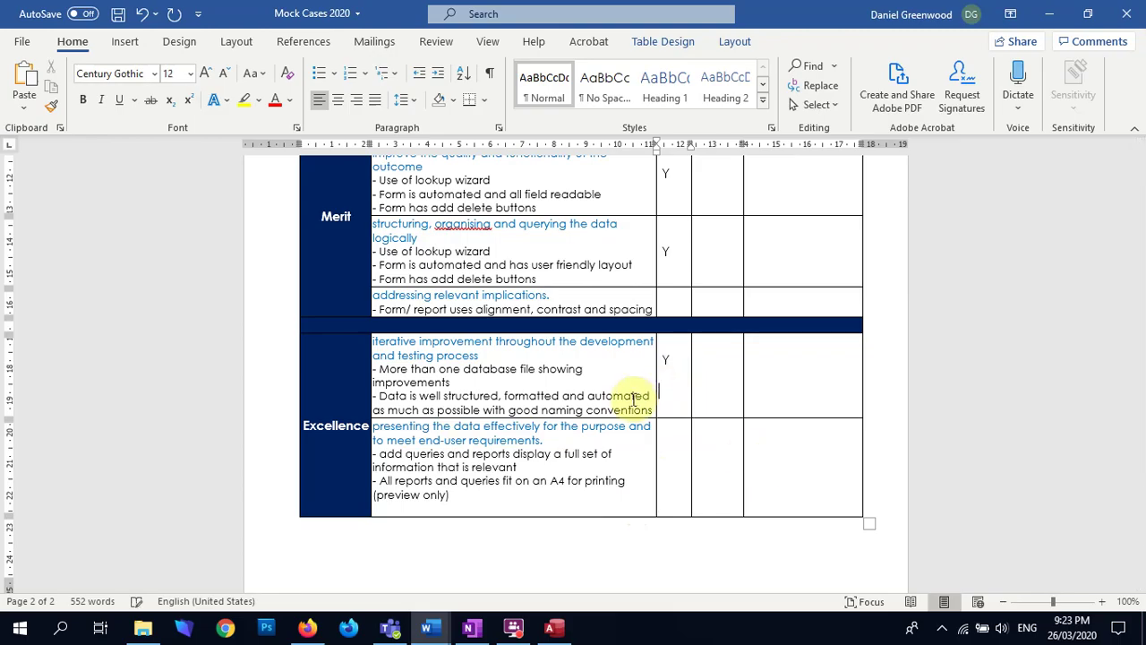
drag(680, 410, 644, 343)
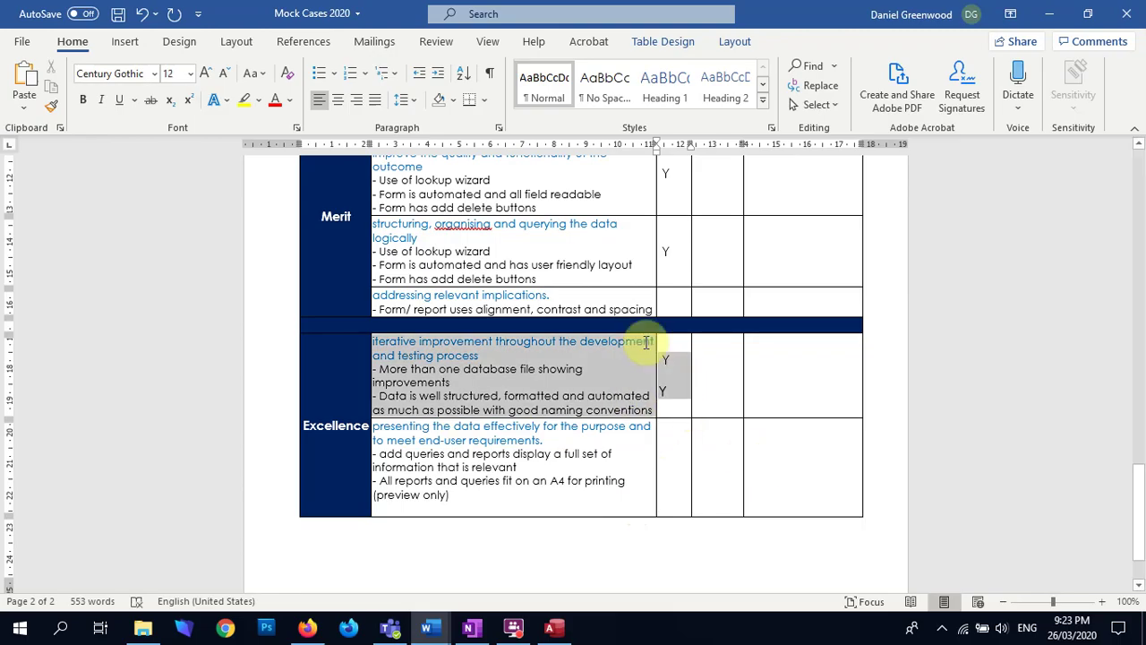
Apply the No Spacing style to the two Y marks in the first Excellence row and line the second up with the well-structured data criterion
double_click(663, 359)
click(605, 87)
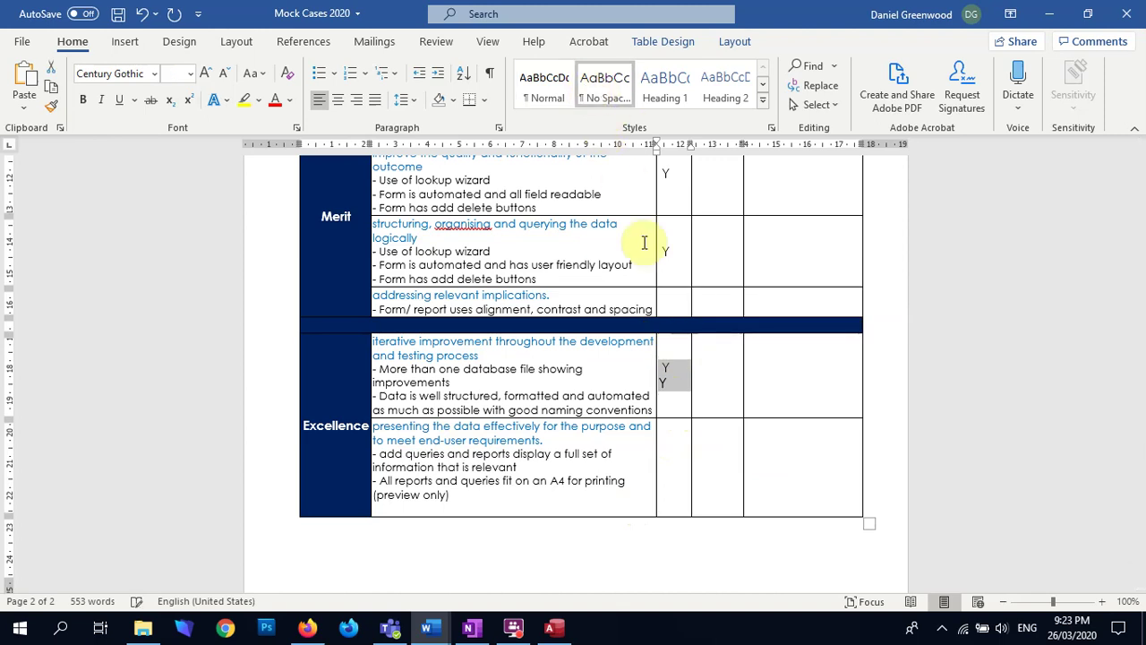
click(683, 397)
click(662, 381)
scroll(694, 421, down, 2)
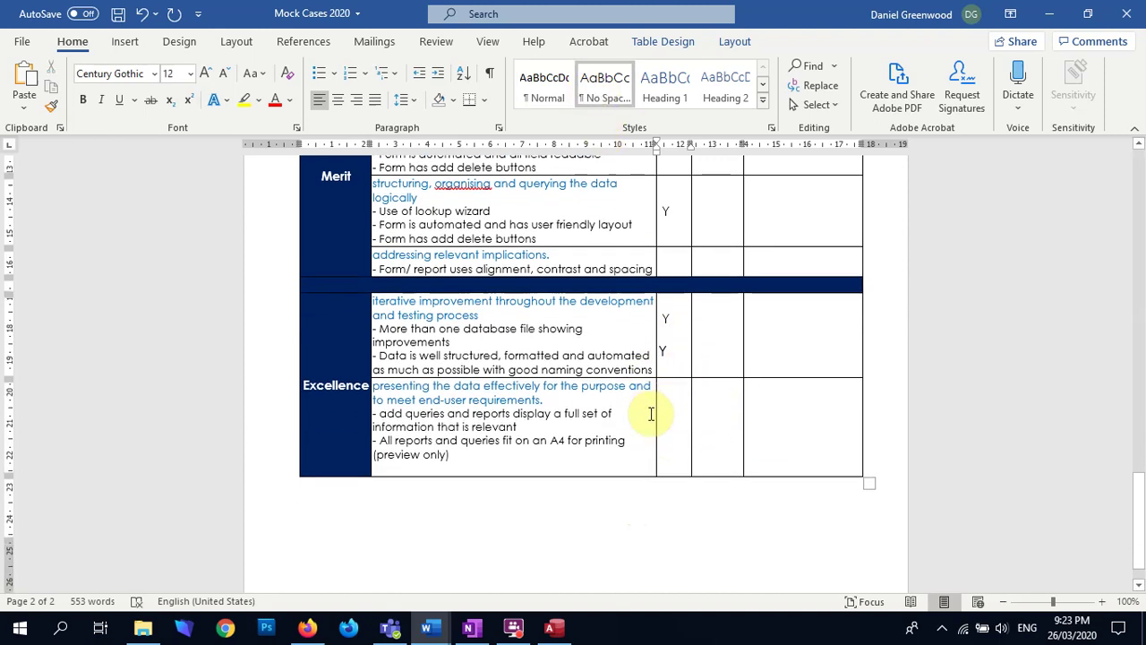
Review the Excellence criterion on presenting data effectively and check the marks across the Achieved, Merit and Excellence rows of the assessment schedule
click(612, 393)
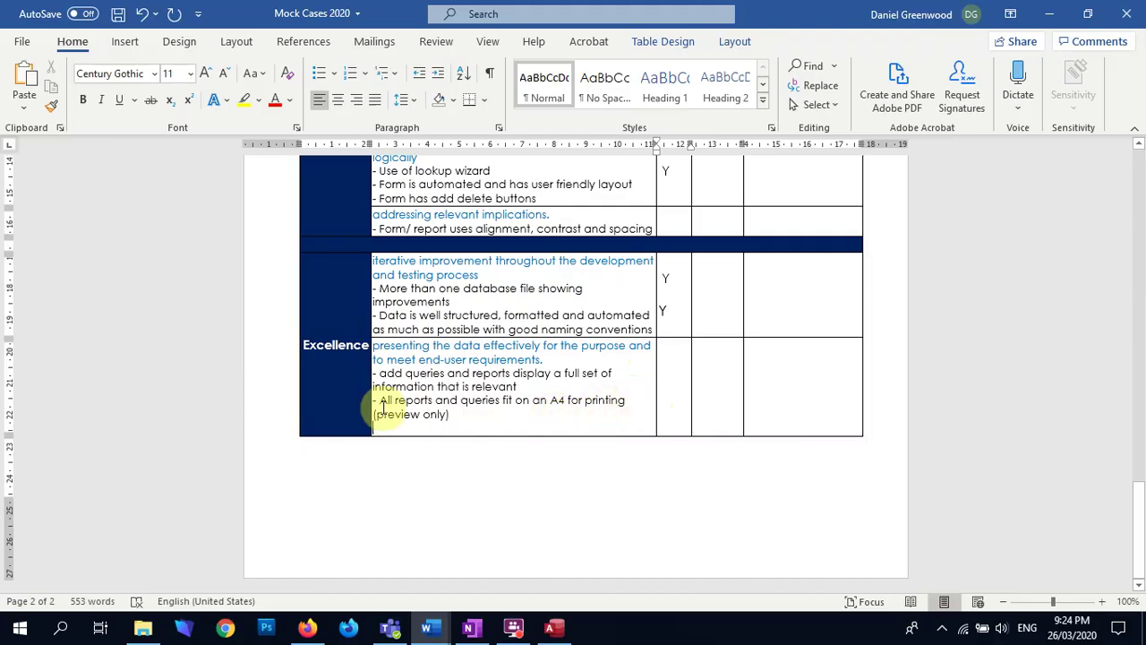
triple_click(379, 420)
click(552, 416)
scroll(551, 416, up, 12)
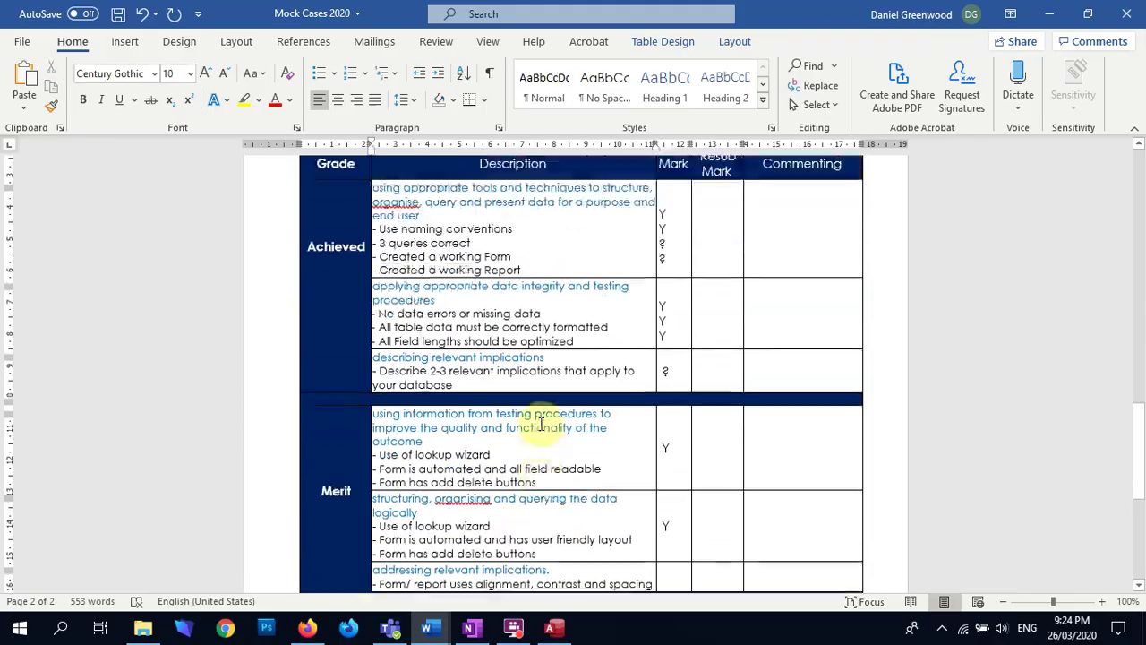
scroll(550, 417, down, 5)
scroll(550, 416, down, 8)
scroll(557, 412, up, 5)
scroll(551, 405, up, 3)
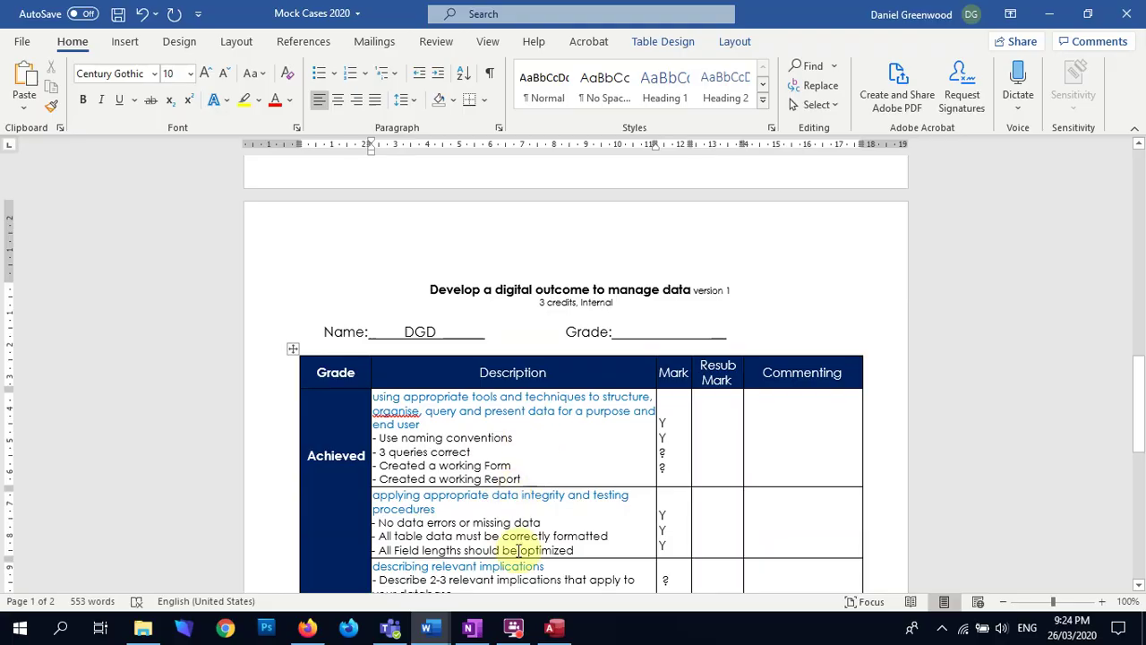
scroll(524, 554, down, 4)
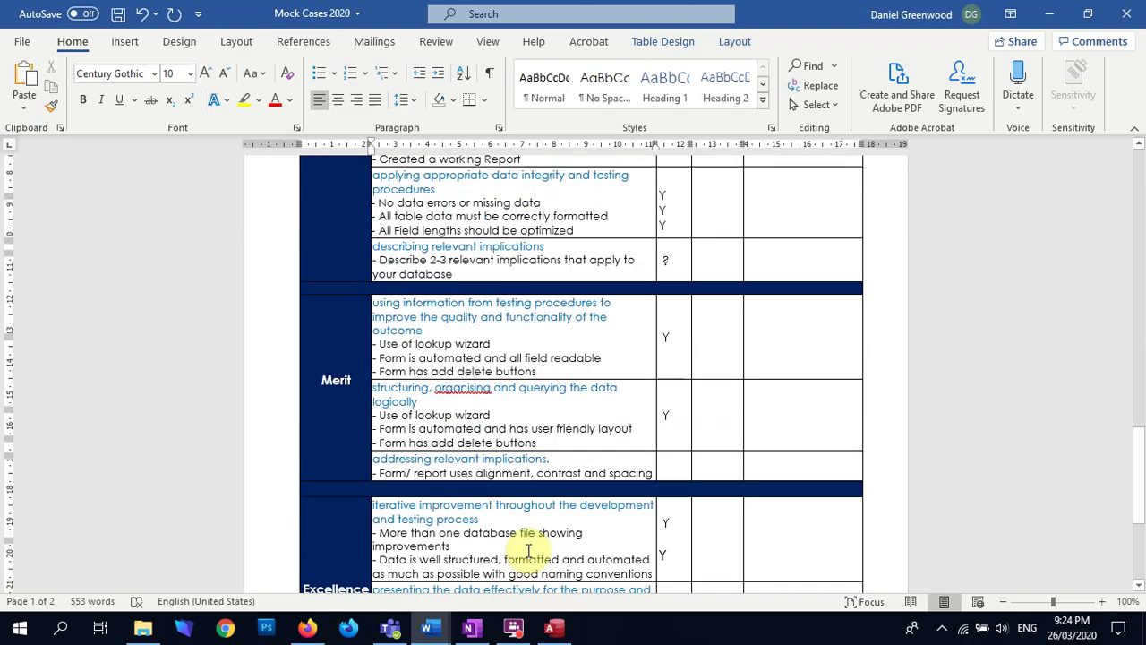